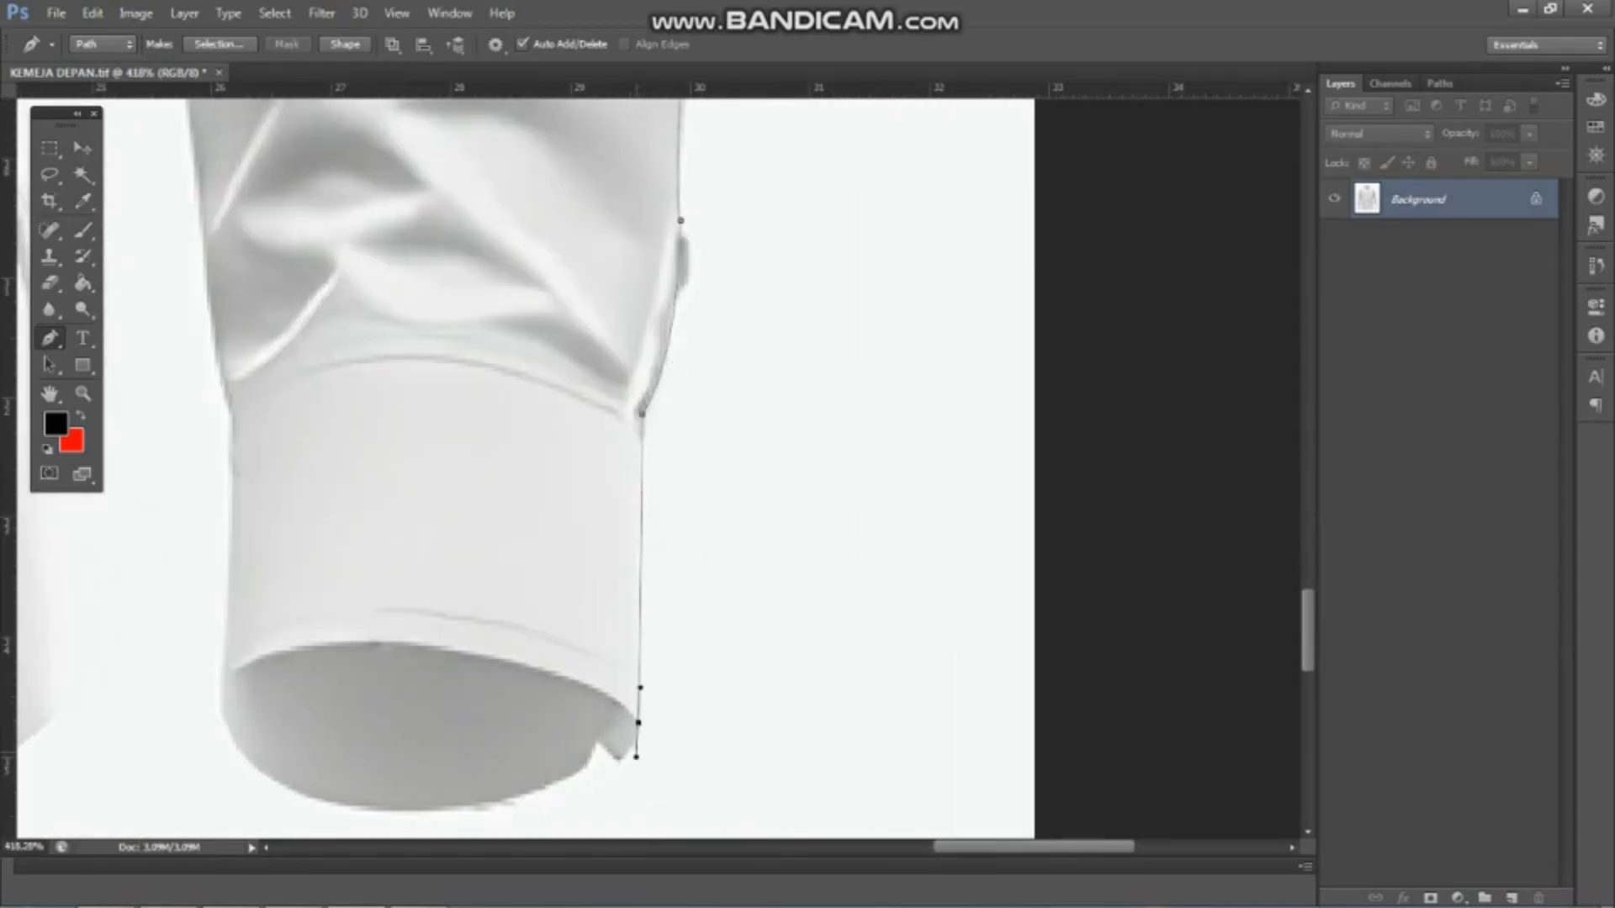
Trace the curved lower opening of the image's right-hand cuff with the Pen tool, from the notch around to its inner corner
scroll(589, 720, "down", 6)
scroll(558, 790, "up", 5)
left_click_drag(361, 728, 540, 748)
key("ctrl+z")
left_click_drag(451, 723, 577, 703)
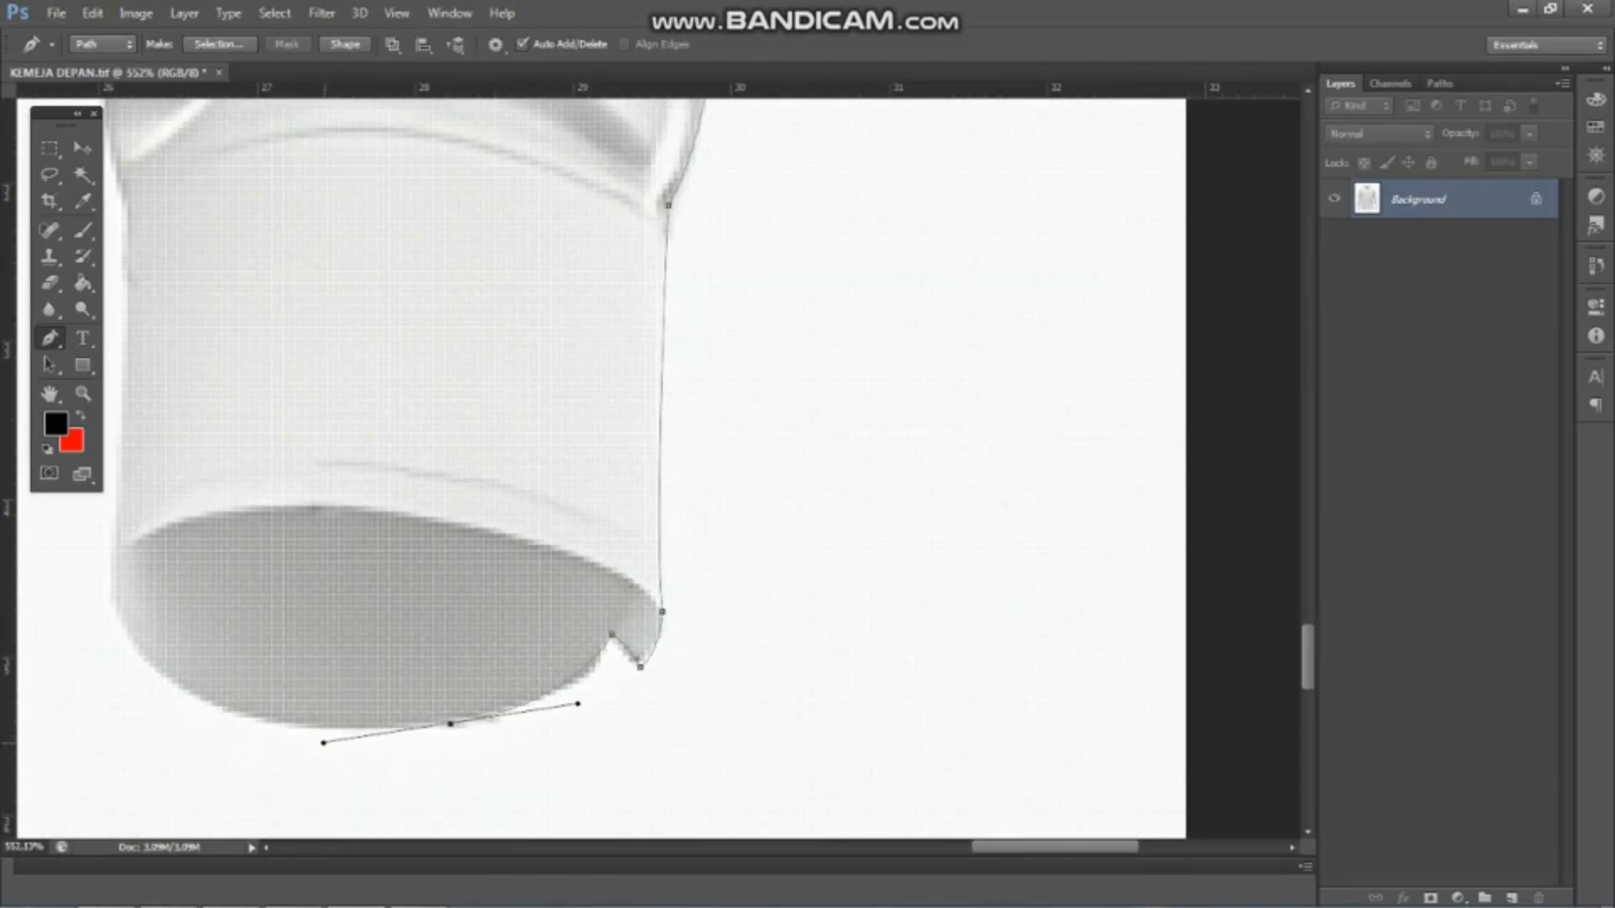
left_click_drag(189, 689, 279, 680)
left_click(190, 689, "alt")
left_click_drag(205, 535, 219, 419)
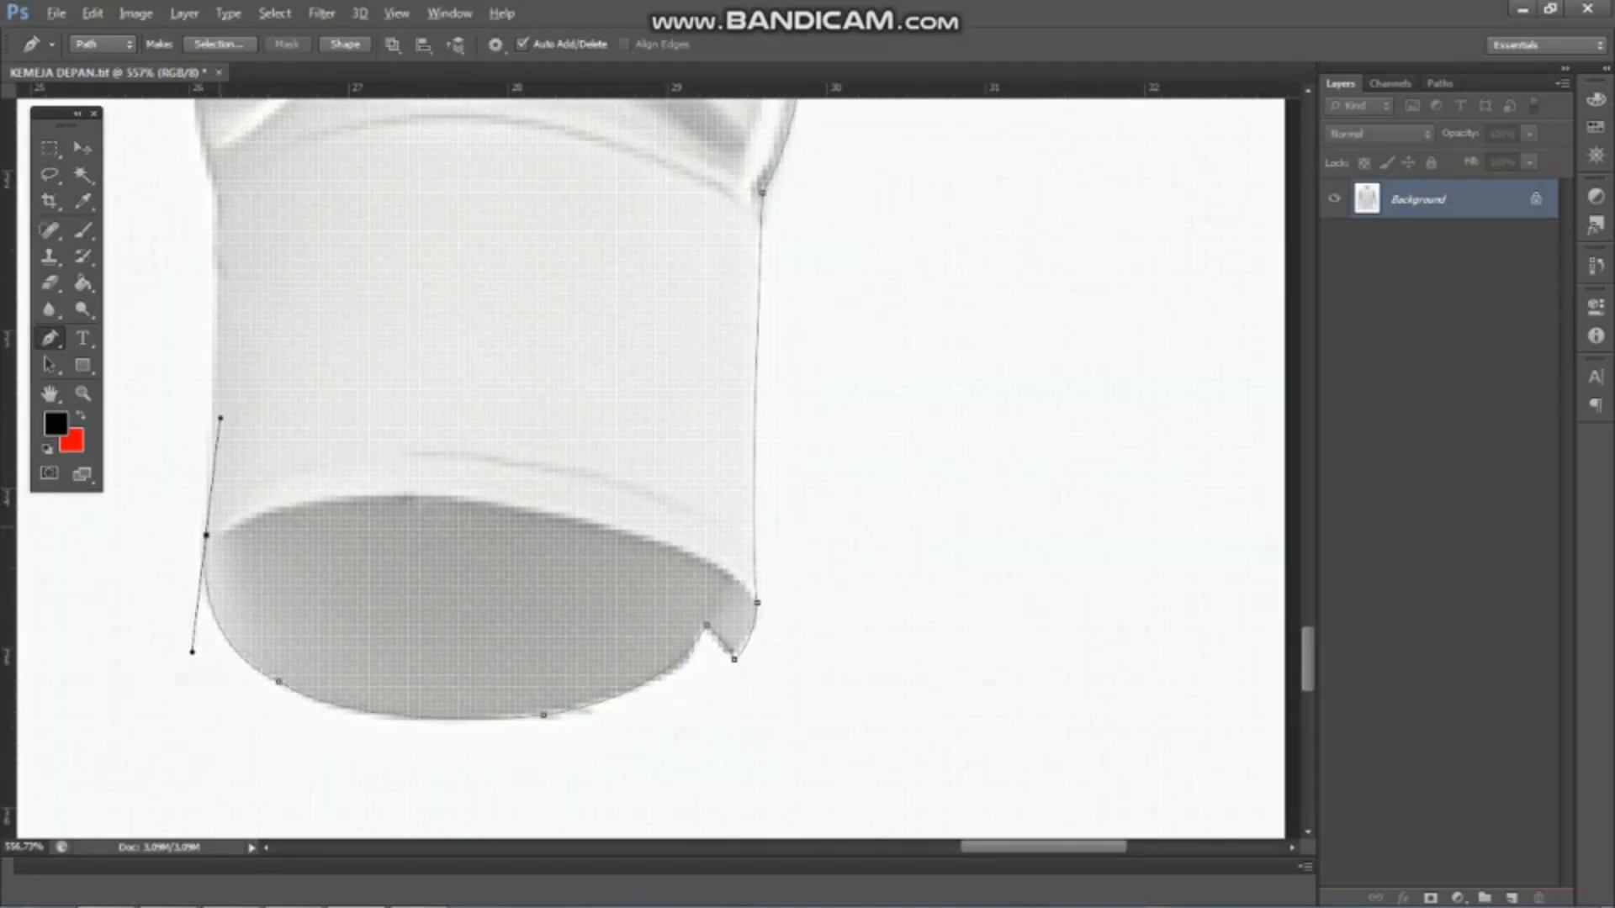
left_click(206, 534, "alt")
Extend the path up the inner edge of the right-hand cuff and along the lower sleeve
scroll(206, 530, "down", 2)
scroll(212, 497, "up", 3)
left_click_drag(211, 187, 205, 105)
left_click(211, 187, "alt")
scroll(211, 187, "down", 8)
scroll(378, 362, "up", 3)
left_click_drag(432, 357, 423, 238)
left_click(432, 356, "alt")
scroll(505, 346, "down", 2)
scroll(484, 227, "up", 1)
left_click_drag(442, 178, 433, 126)
left_click(442, 177, "alt")
Continue the path up the right-hand sleeve's inner edge, following the forearm folds to the elbow crease
scroll(504, 219, "down", 10)
scroll(547, 126, "up", 11)
left_click_drag(515, 231, 522, 113)
left_click(515, 231, "alt")
scroll(512, 172, "up", 4)
left_click(507, 215, "alt")
scroll(539, 236, "down", 6)
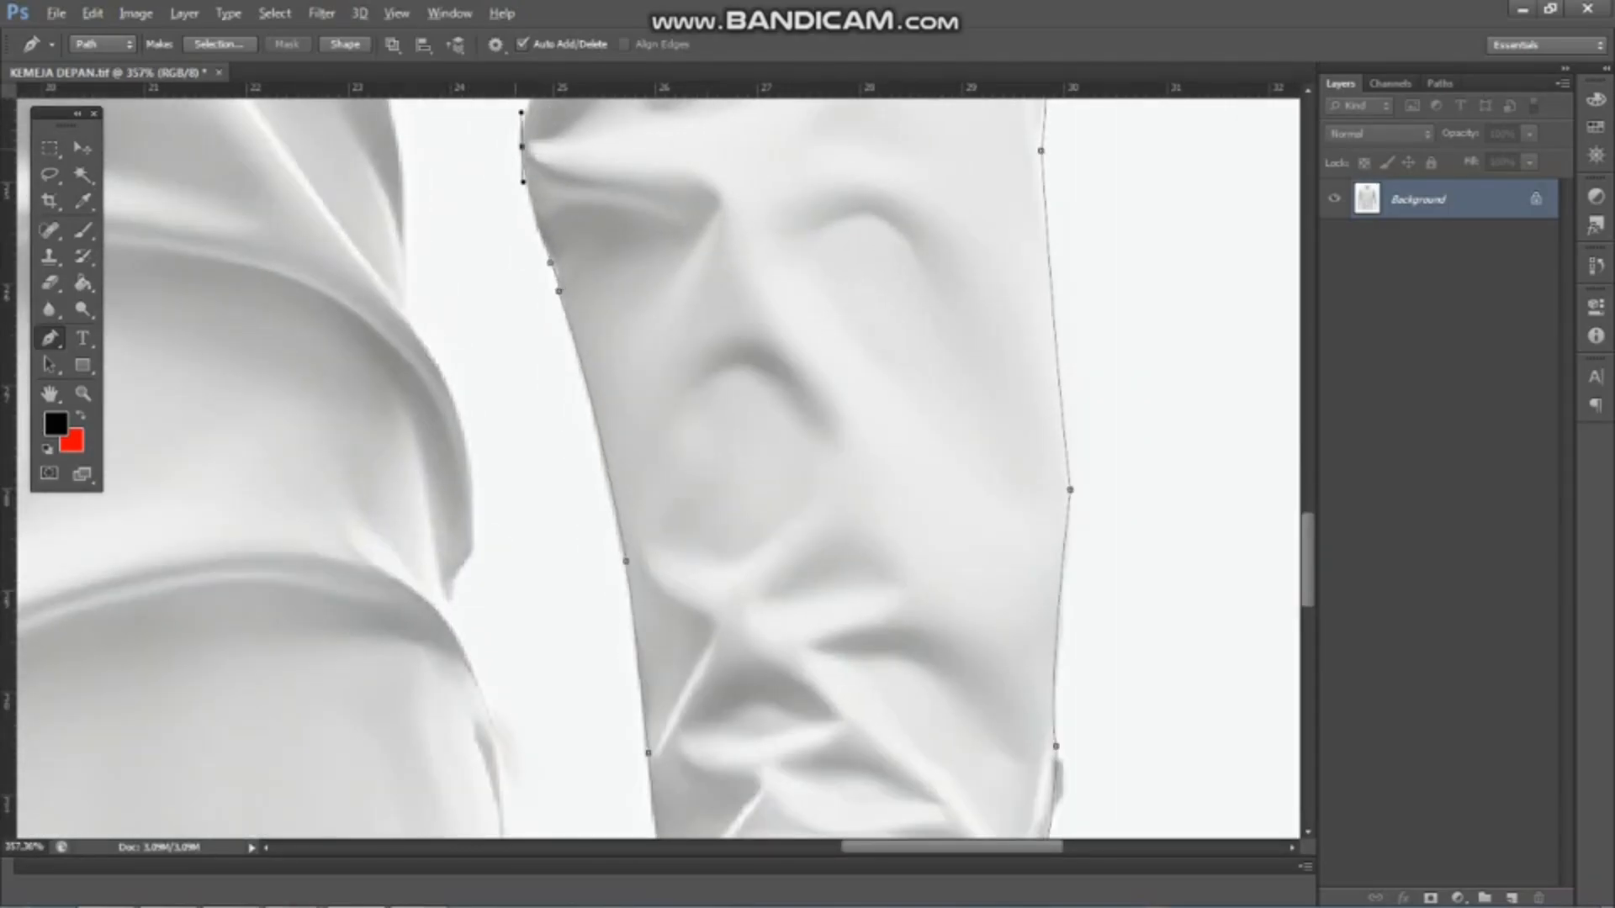
left_click(522, 157, "alt")
scroll(383, 240, "down", 15)
scroll(403, 181, "up", 8)
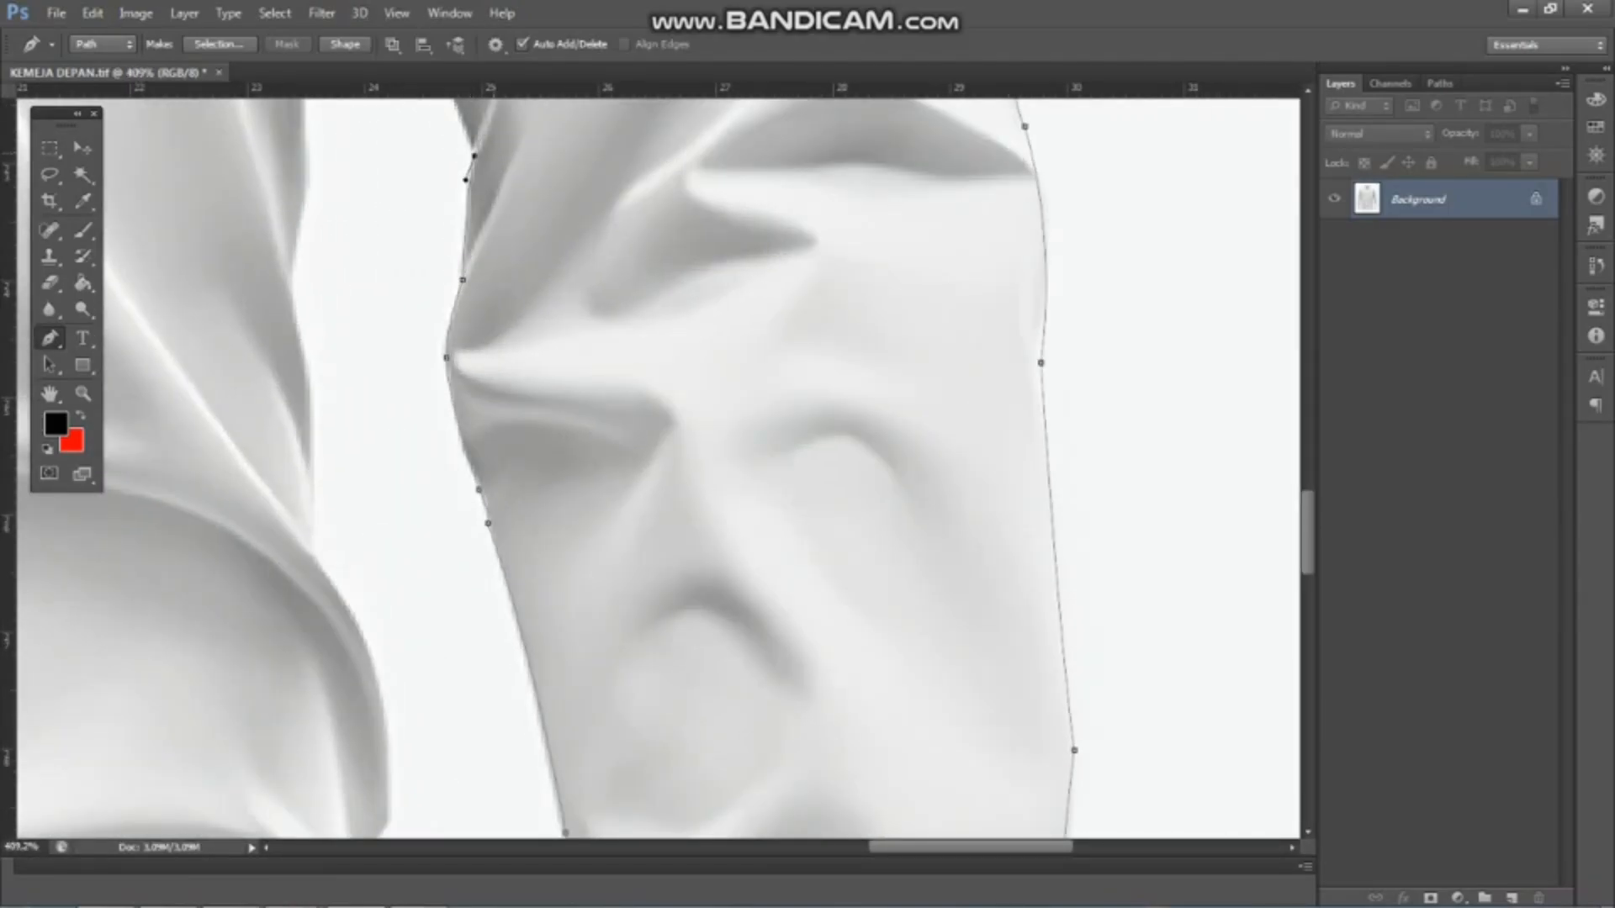
Carry the path along the right-hand sleeve's inner edge from the elbow up to the tip of the armpit gap
scroll(664, 467, "down", 2)
scroll(559, 194, "down", 6)
scroll(643, 286, "up", 6)
left_click_drag(643, 267, 636, 235)
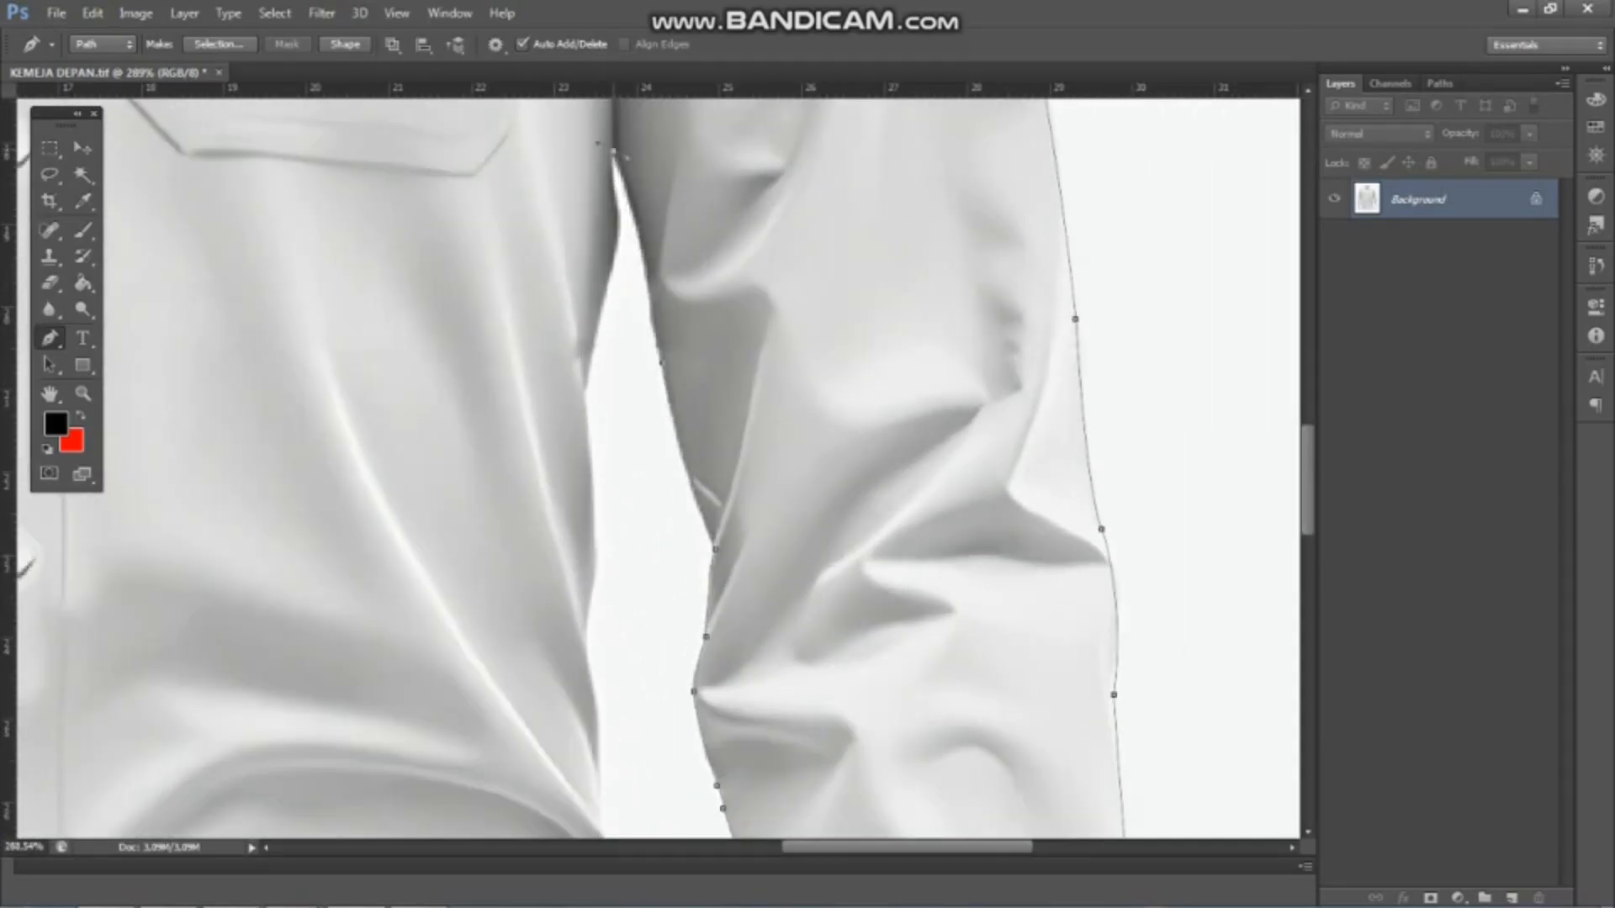
left_click_drag(618, 155, 583, 124)
left_click(618, 156, "alt")
Turn the path at the right-hand armpit and trace down the shirt body's side to the waist folds
scroll(637, 235, "up", 3)
left_click_drag(623, 210, 635, 243)
scroll(614, 198, "up", 2)
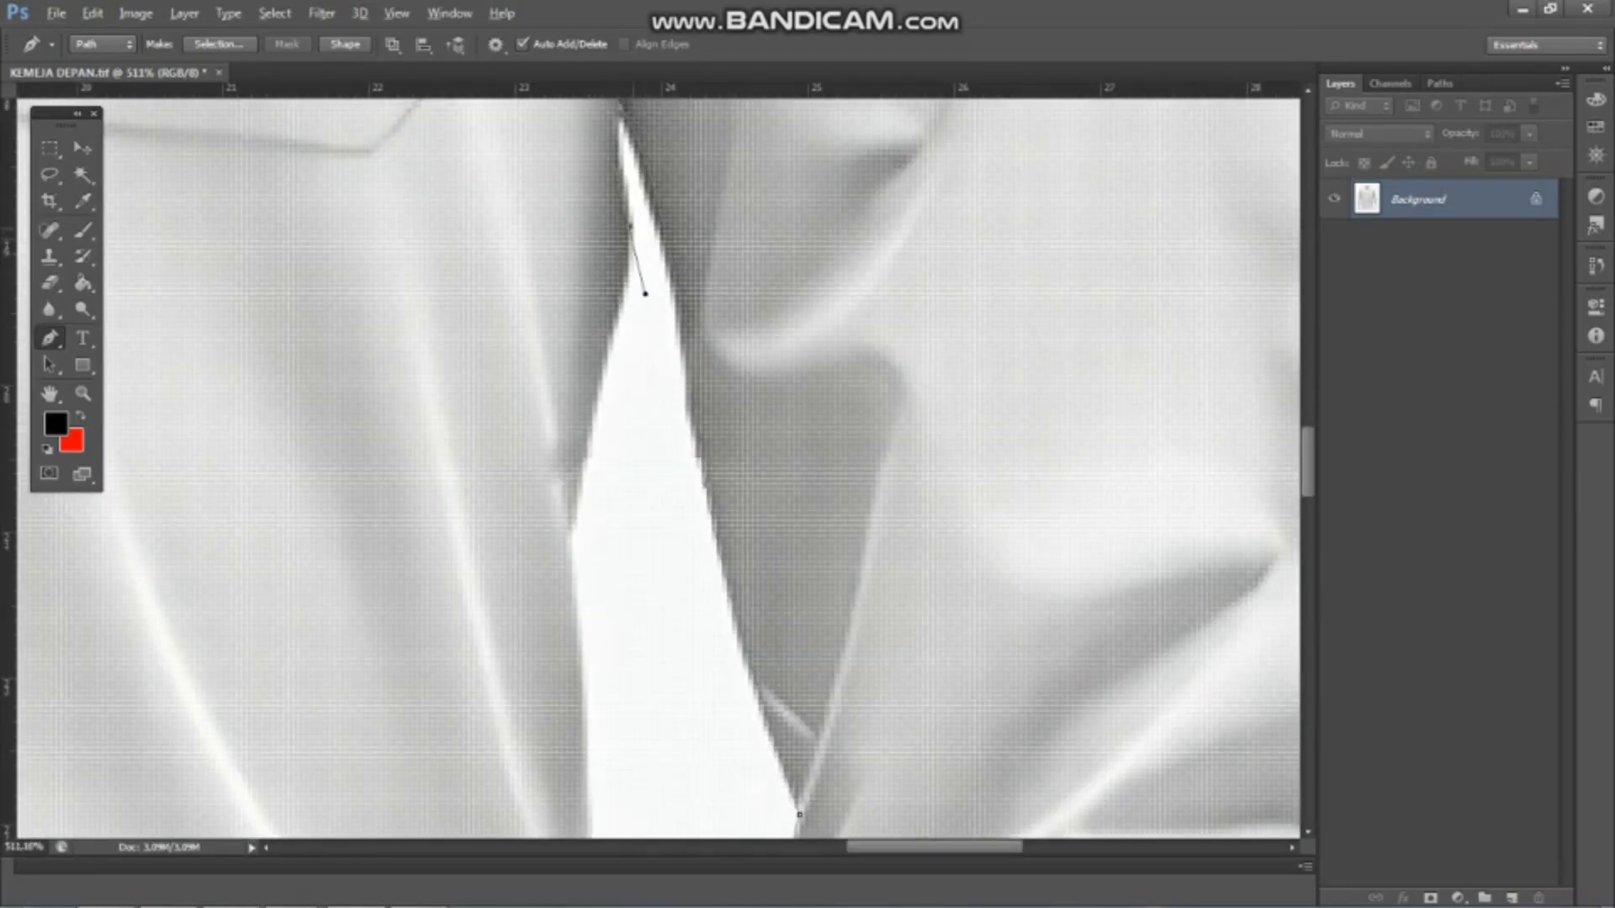
scroll(658, 468, "down", 1)
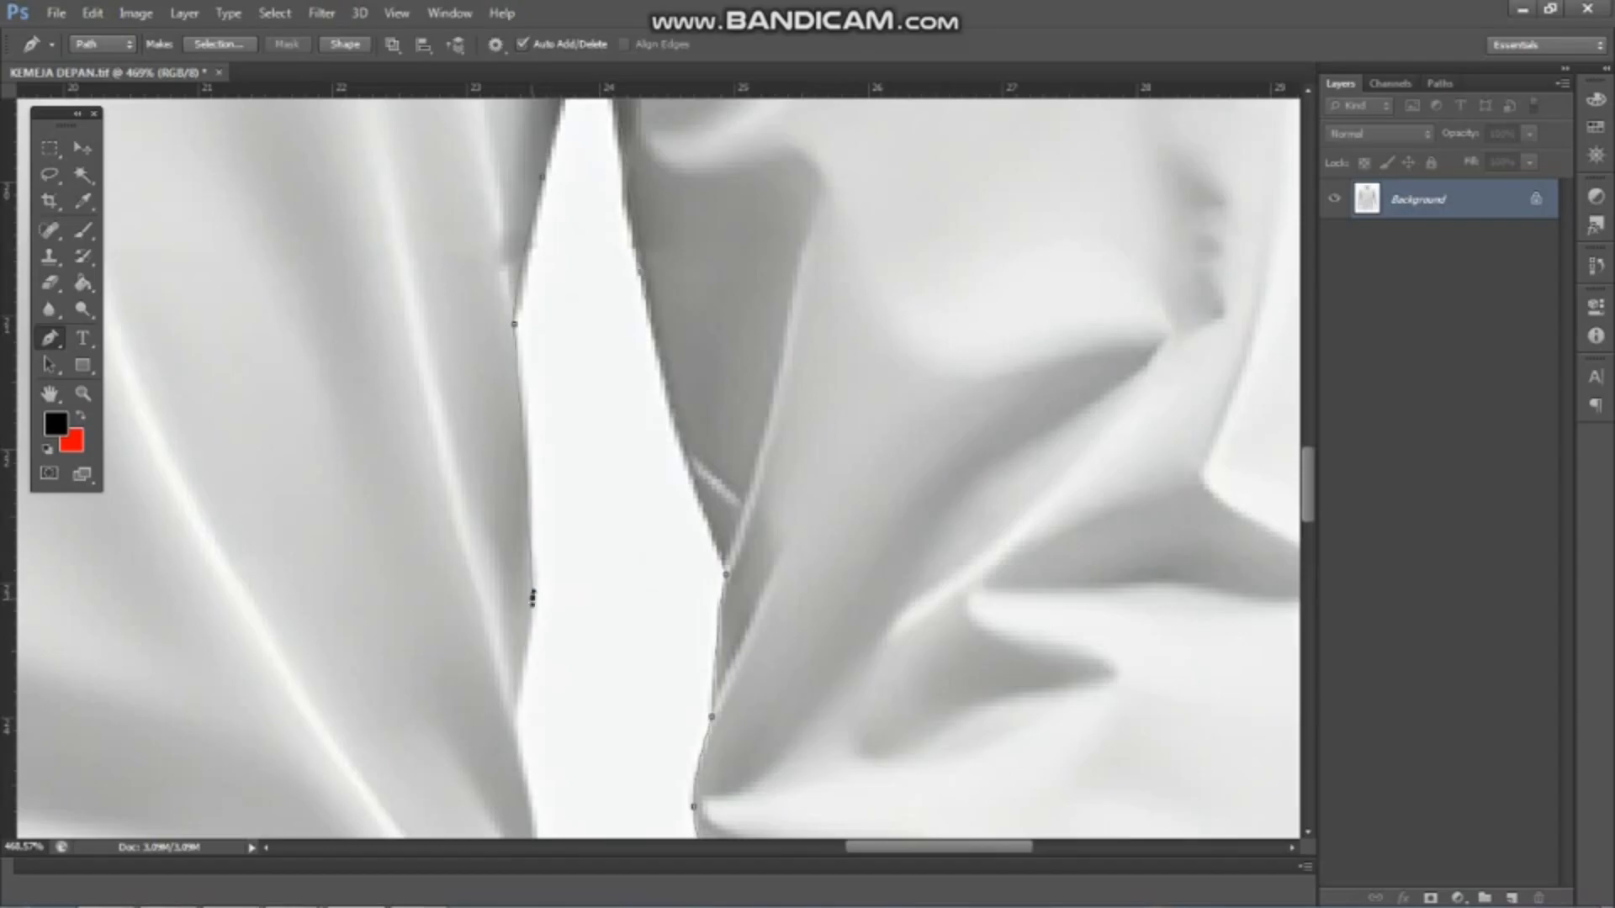
scroll(514, 731, "down", 2)
left_click_drag(515, 730, 451, 494)
left_click_drag(465, 735, 454, 839)
left_click(466, 695, "alt")
left_click_drag(466, 694, 406, 505)
left_click_drag(484, 750, 462, 830)
left_click(484, 589, "alt")
Trace the shirt body's right-hand side from the waist folds down to where the hem curve begins
scroll(458, 626, "up", 4)
scroll(461, 601, "down", 3)
left_click(477, 716, "alt")
left_click(478, 767, "alt")
scroll(386, 513, "down", 12)
scroll(444, 690, "up", 6)
left_click_drag(407, 703, 405, 771)
left_click(407, 703, "alt")
Follow the rounded hem corner and the shadowed hem edge of the shirt's right-hand front panel with the path
scroll(483, 601, "down", 10)
scroll(460, 631, "up", 14)
left_click_drag(436, 609, 424, 633)
left_click(436, 609, "alt")
scroll(406, 649, "up", 5)
left_click(404, 642, "alt")
scroll(404, 644, "down", 2)
left_click_drag(166, 714, 80, 720)
left_click(314, 714, "alt")
scroll(314, 714, "up", 5)
left_click_drag(256, 662, 199, 670)
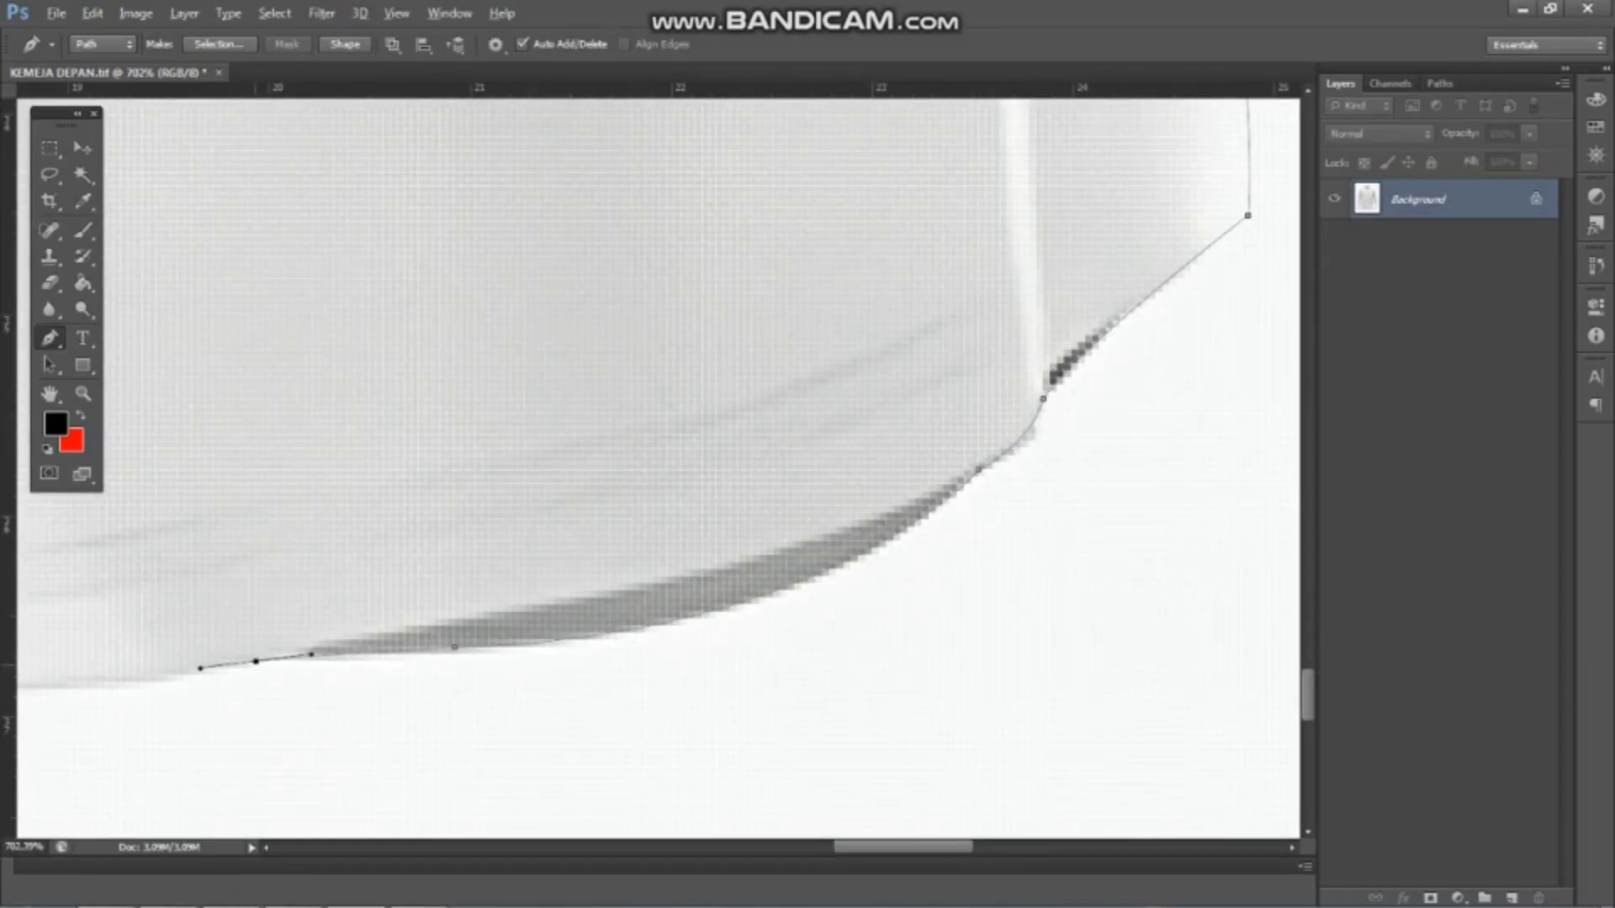
left_click(257, 661, "alt")
Continue the path along the right-hand panel's hem to its bottom corner at the front opening
scroll(257, 662, "down", 6)
scroll(396, 576, "up", 6)
left_click_drag(118, 619, 61, 617)
left_click(117, 620, "alt")
scroll(118, 620, "down", 8)
scroll(404, 513, "up", 7)
left_click_drag(390, 524, 370, 530)
left_click(390, 524, "alt")
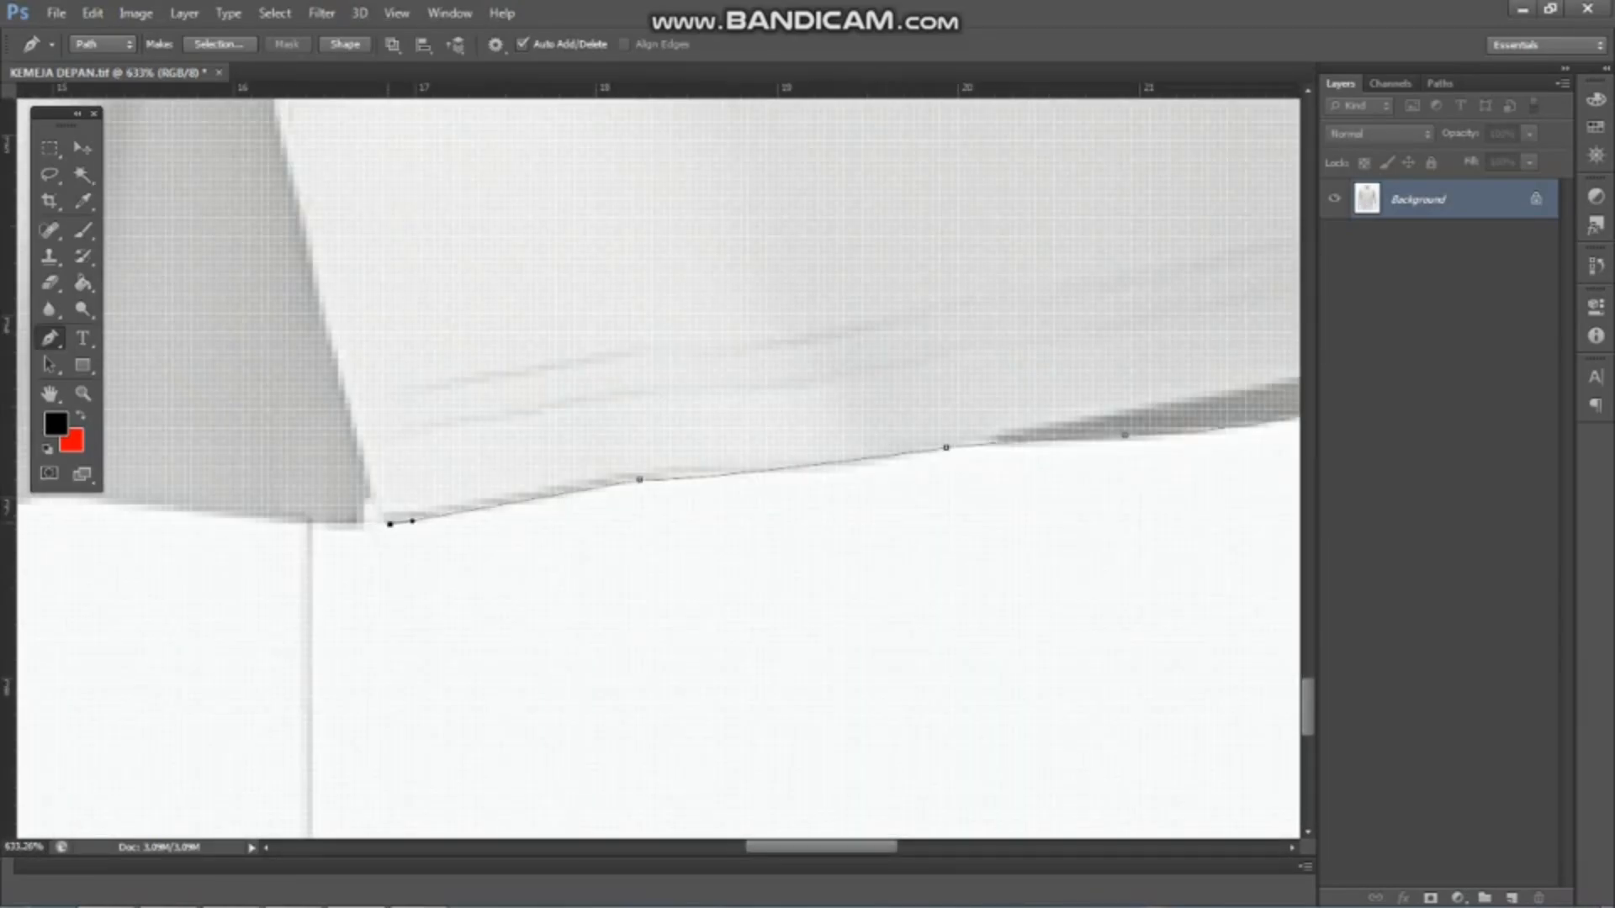
Trace the small notch between the front panels and the adjoining fold in the left-hand panel's hem
scroll(356, 466, "up", 2)
left_click(359, 552, "alt")
scroll(358, 552, "down", 2)
left_click_drag(86, 522, 20, 523)
left_click(125, 522, "alt")
scroll(124, 522, "down", 7)
scroll(328, 498, "up", 6)
left_click_drag(458, 501, 445, 505)
left_click(457, 500, "alt")
Trace the curved hem of the left-hand front panel with the path, up to its outer side corner
scroll(457, 501, "down", 7)
scroll(219, 429, "up", 4)
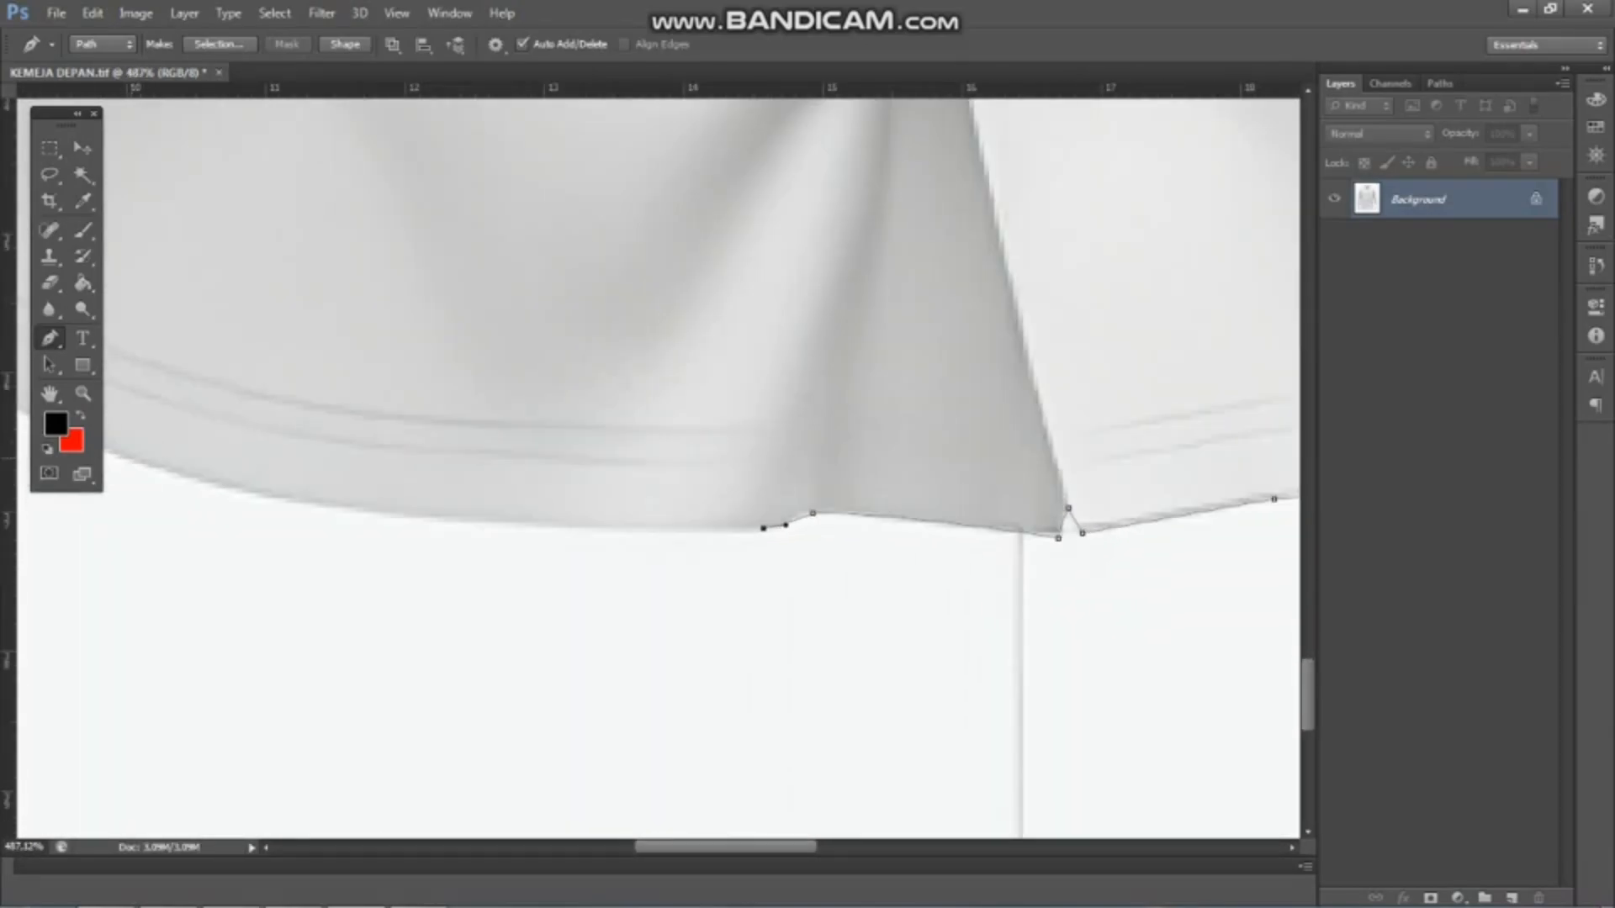
left_click_drag(134, 457, 59, 377)
left_click(260, 458, "alt")
scroll(260, 457, "down", 8)
scroll(320, 374, "up", 6)
left_click_drag(321, 375, 250, 275)
left_click(321, 375, "alt")
Extend the path up the shirt body's left-hand side, from the hem corner past the waist folds
scroll(321, 375, "down", 6)
scroll(363, 185, "up", 7)
left_click_drag(363, 185, 374, 123)
left_click(364, 185, "alt")
scroll(364, 185, "down", 8)
scroll(362, 413, "up", 6)
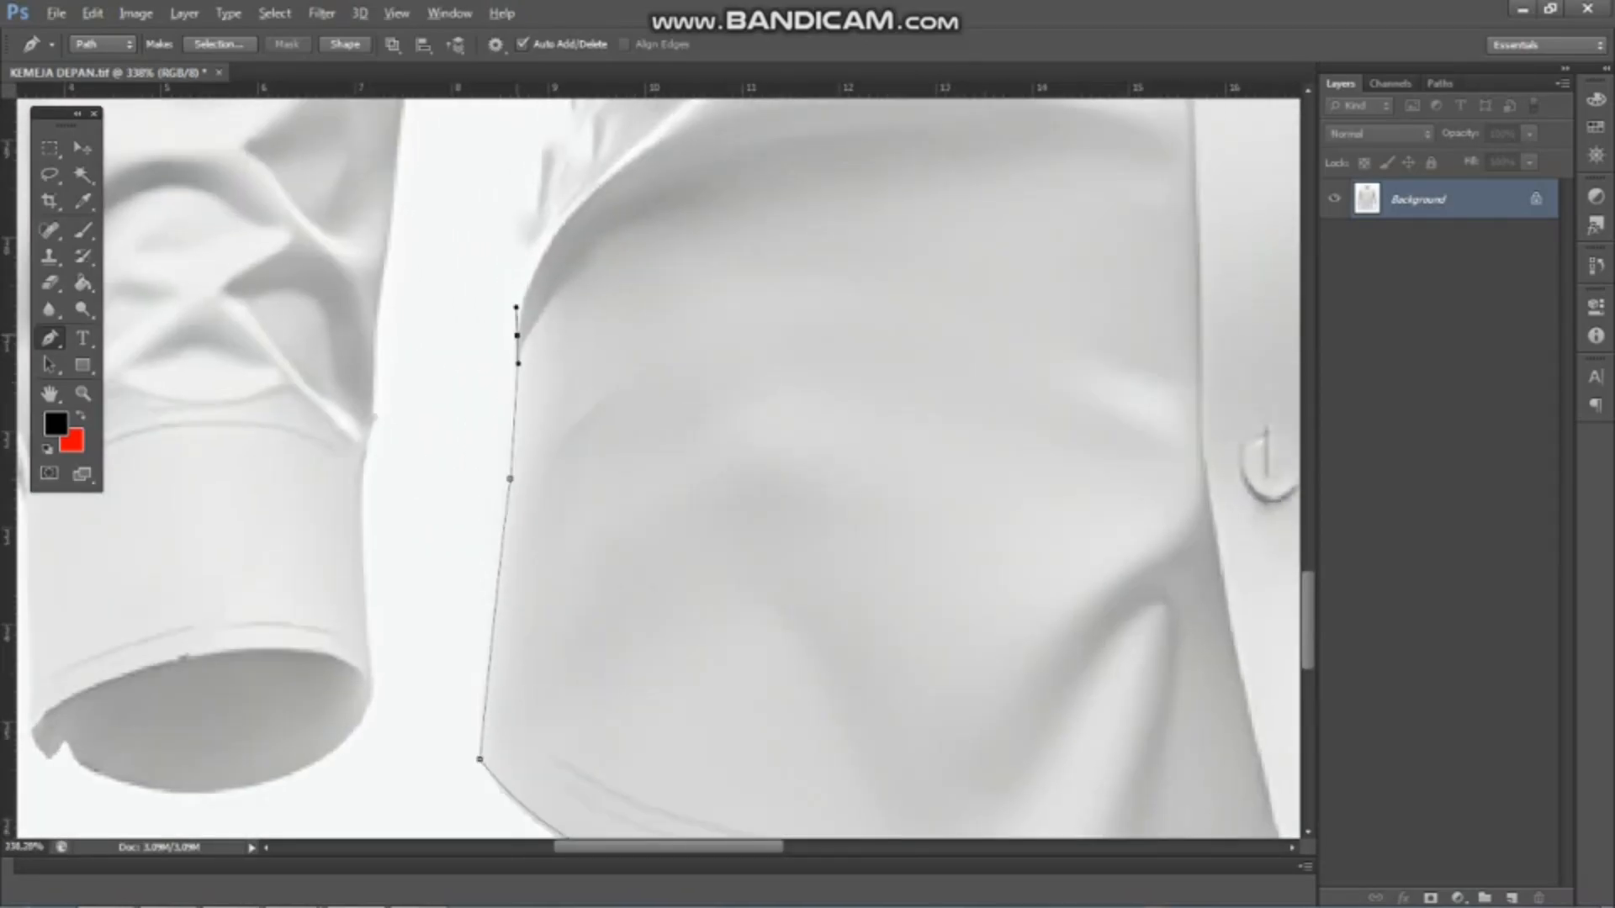
left_click(535, 212, "alt")
scroll(534, 212, "down", 8)
scroll(459, 206, "up", 7)
left_click_drag(512, 359, 542, 312)
left_click(512, 359, "alt")
scroll(512, 359, "down", 3)
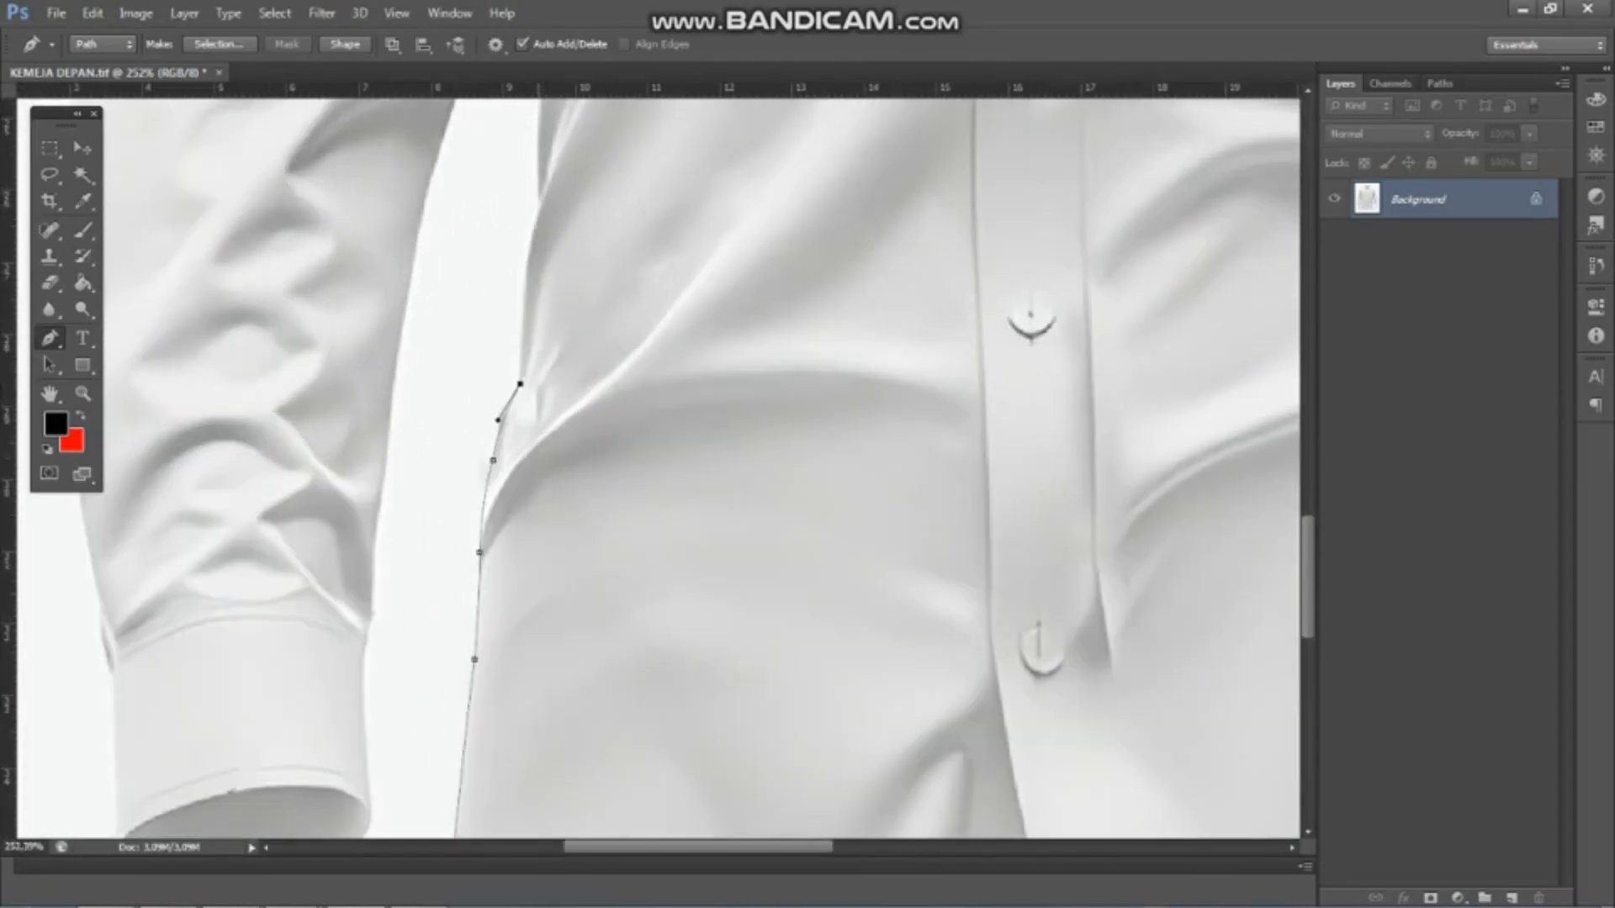
Continue the path up the shirt body's left-hand side from the waist to just below the armpit
left_click(541, 207, "alt")
scroll(541, 207, "down", 7)
scroll(521, 211, "up", 7)
left_click_drag(544, 256, 568, 102)
left_click(544, 256, "alt")
scroll(544, 256, "down", 6)
scroll(540, 184, "up", 7)
left_click(562, 150, "alt")
scroll(562, 149, "down", 7)
scroll(648, 348, "up", 8)
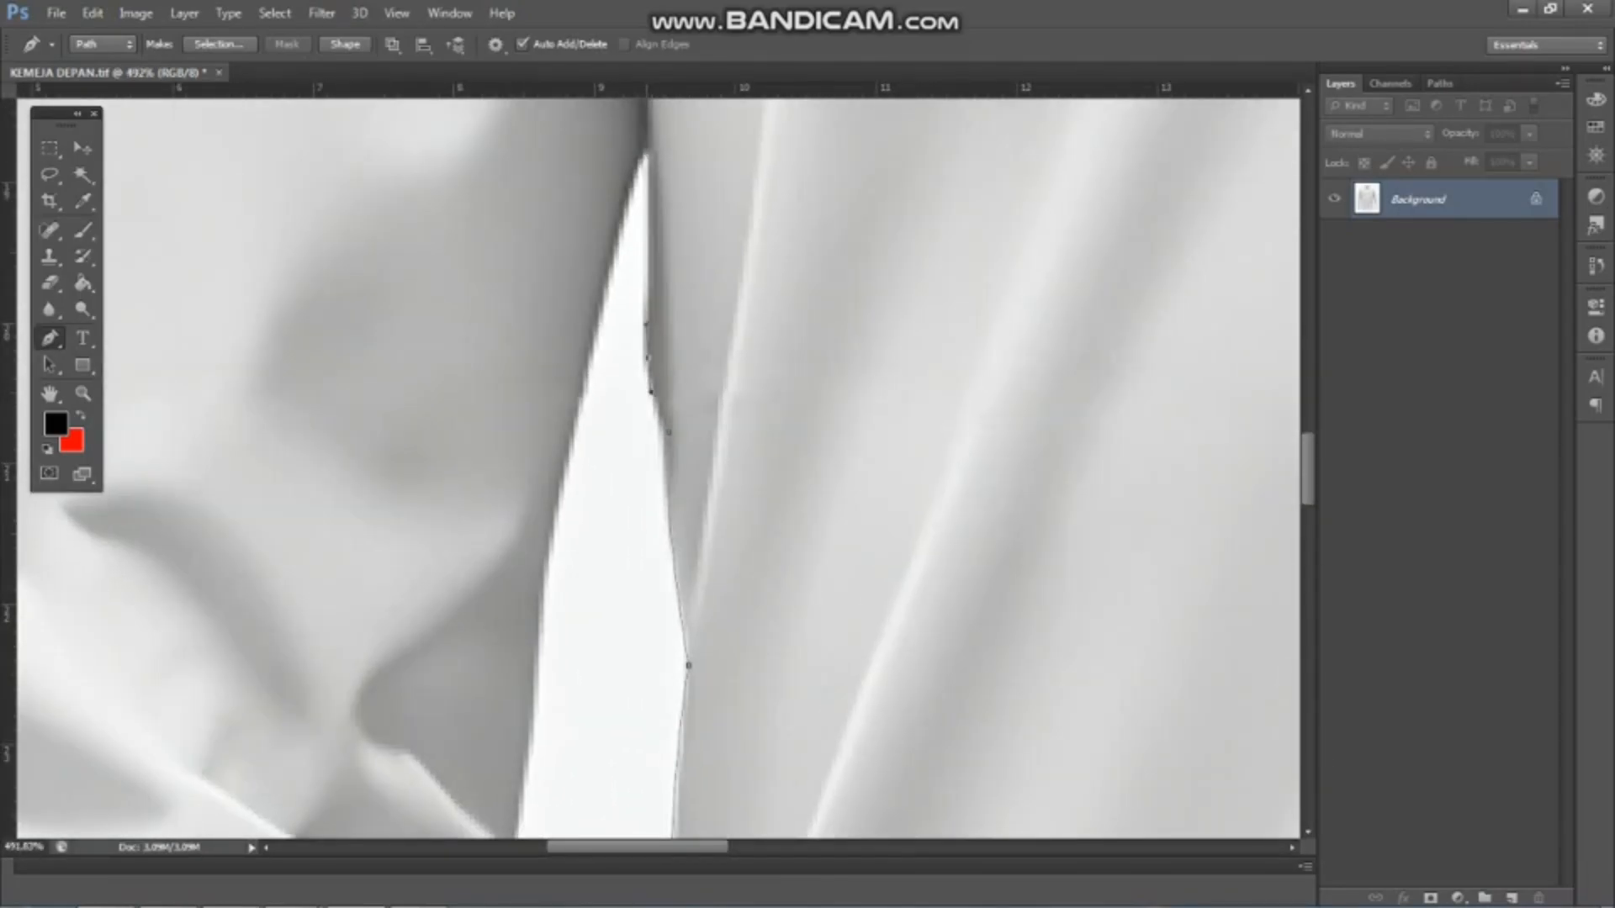
Trace down the upper inner edge of the left-hand sleeve from the armpit gap toward the elbow
left_click_drag(566, 454, 520, 743)
left_click(566, 454, "alt")
scroll(566, 454, "down", 7)
scroll(564, 589, "up", 7)
left_click_drag(478, 458, 470, 606)
left_click(478, 458, "alt")
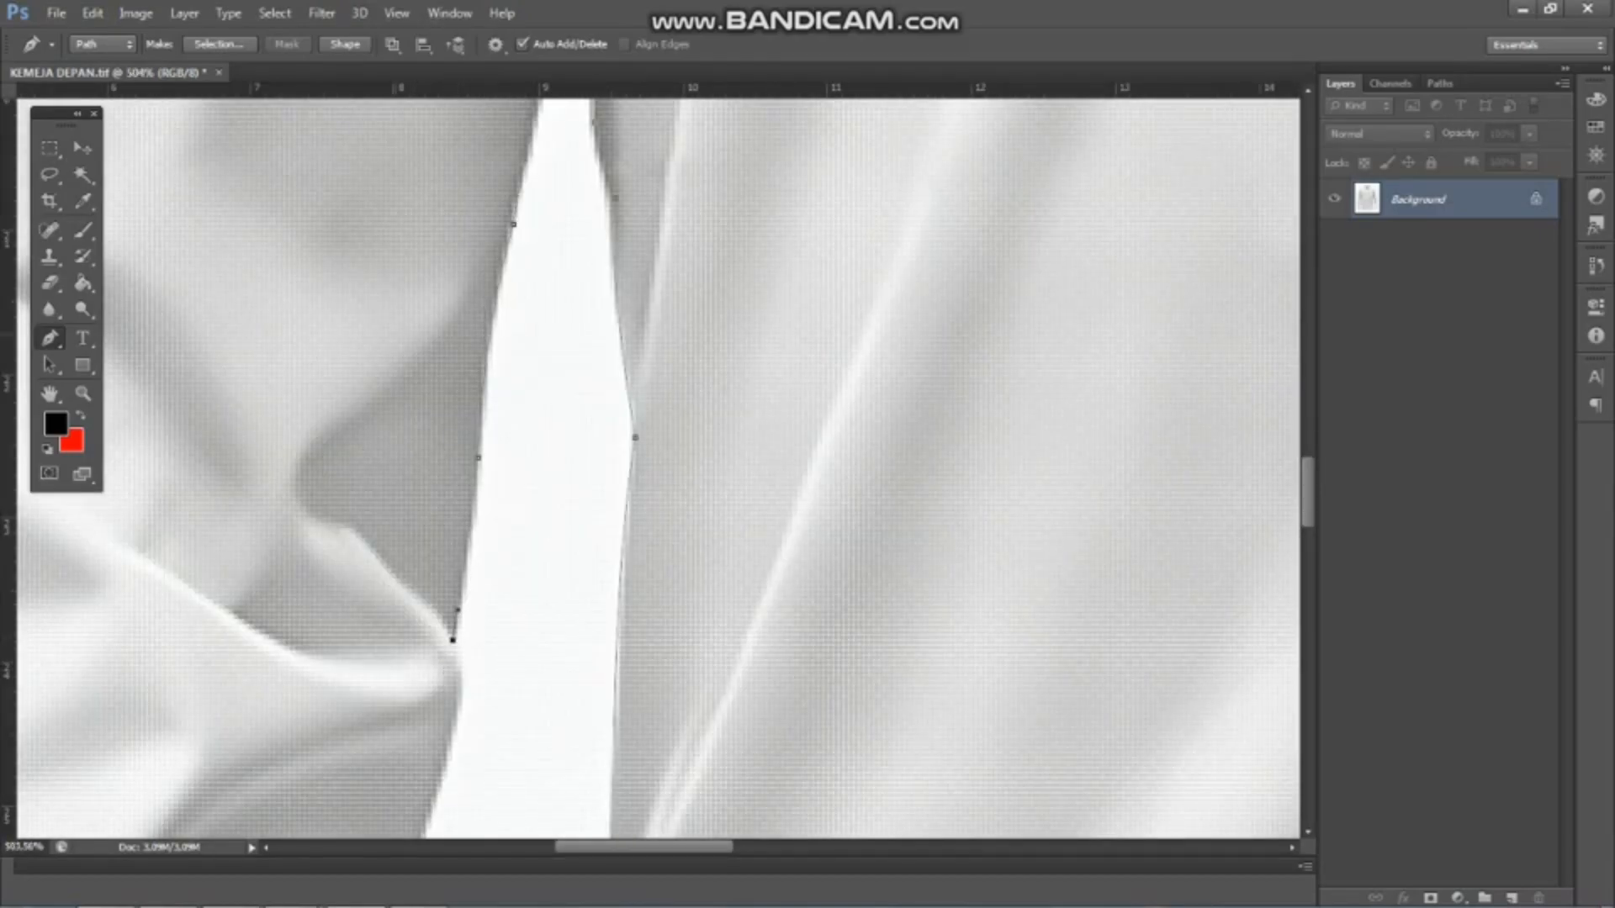
Follow the left-hand sleeve's inner edge around the elbow crease and onto the forearm with the path
scroll(453, 640, "down", 7)
scroll(458, 694, "up", 6)
left_click_drag(422, 548, 411, 561)
scroll(423, 551, "down", 3)
left_click_drag(375, 617, 358, 791)
left_click(375, 617, "alt")
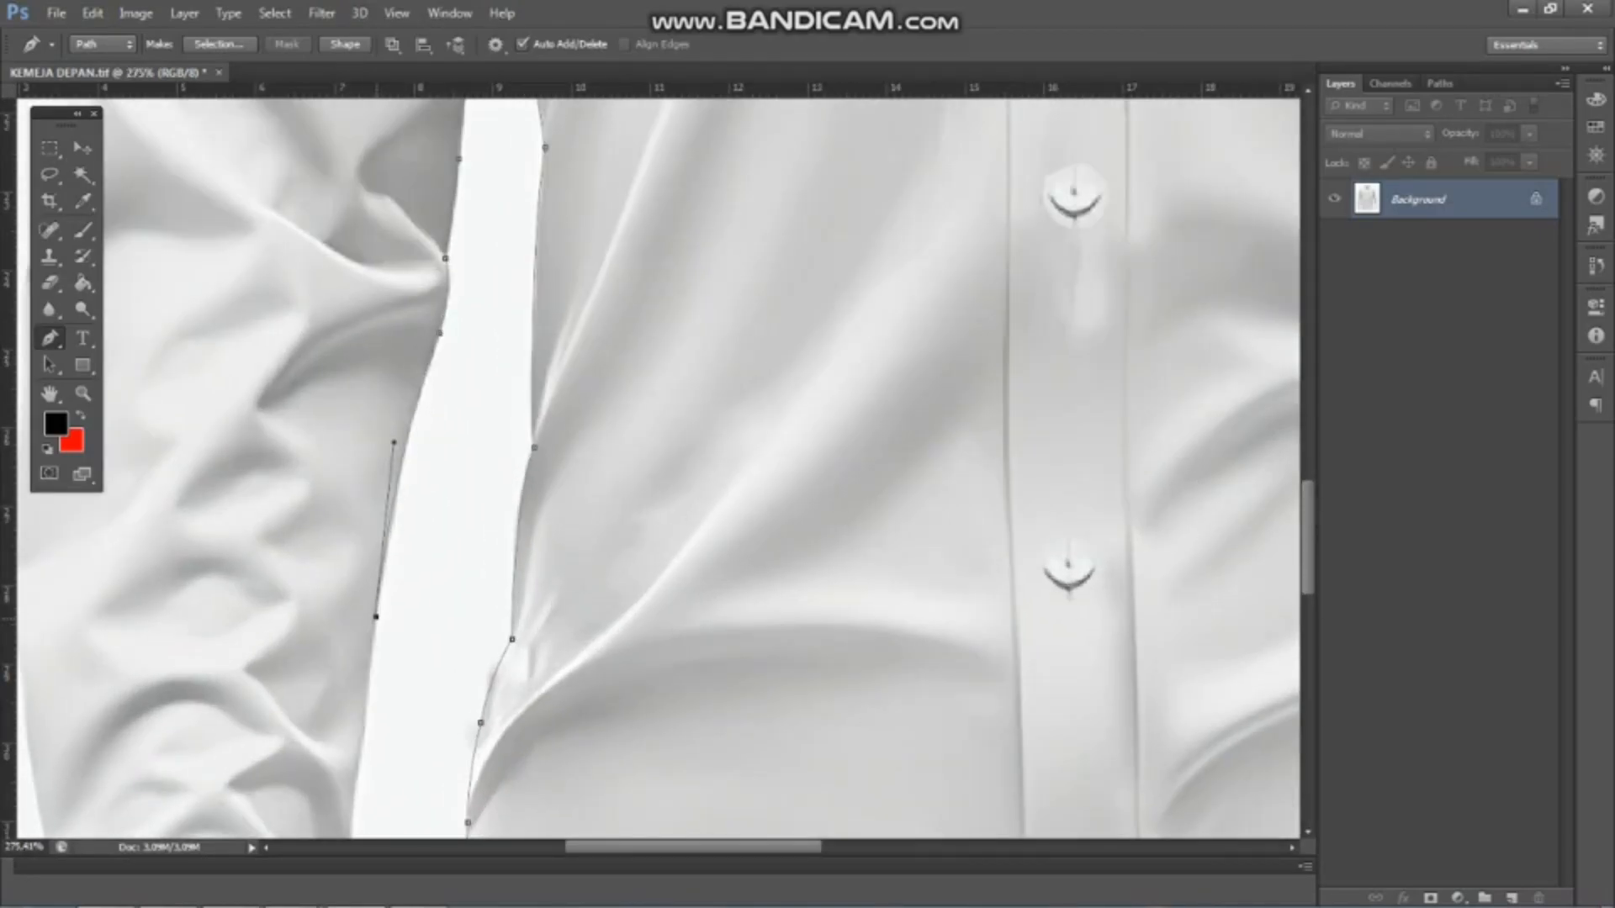
Trace the left-hand sleeve's inner edge down the forearm and along the cuff to its lower corner
scroll(375, 618, "down", 6)
scroll(376, 698, "up", 7)
left_click_drag(346, 660, 339, 742)
left_click(347, 660, "alt")
scroll(345, 644, "down", 6)
scroll(347, 740, "up", 7)
left_click_drag(344, 628, 337, 671)
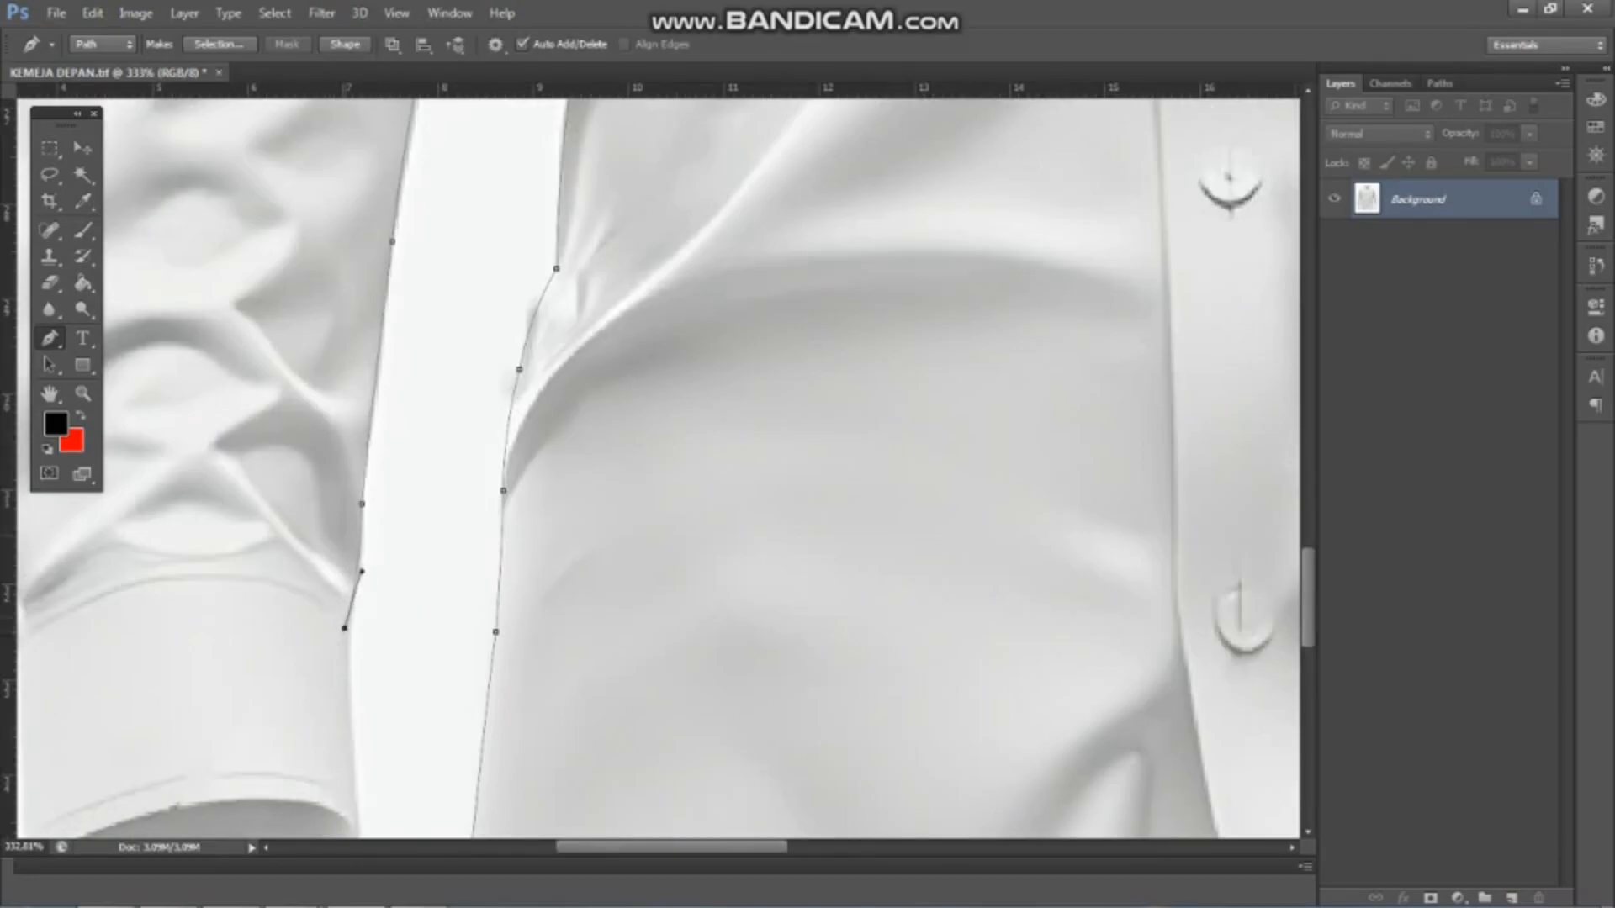
scroll(345, 631, "down", 7)
scroll(357, 744, "up", 7)
left_click(342, 724)
Trace the curved opening of the left-hand cuff, including the small notch at its outer corner
scroll(341, 725, "down", 6)
scroll(296, 799, "up", 7)
left_click_drag(222, 750, 72, 763)
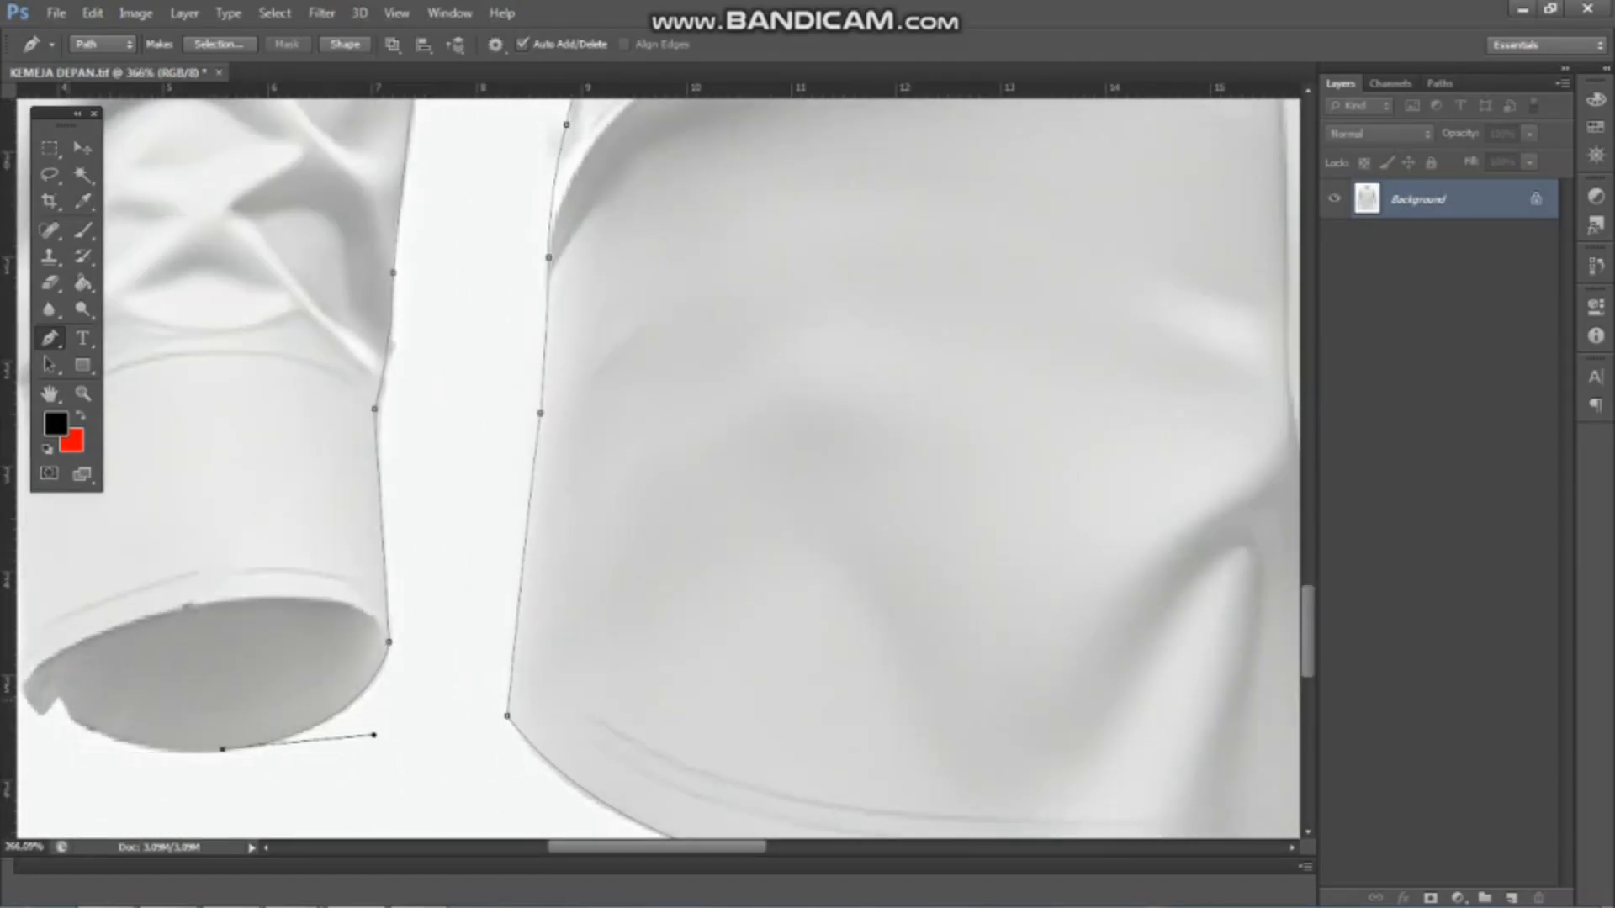
left_click(60, 694, "alt")
scroll(60, 695, "down", 4)
scroll(64, 782, "up", 7)
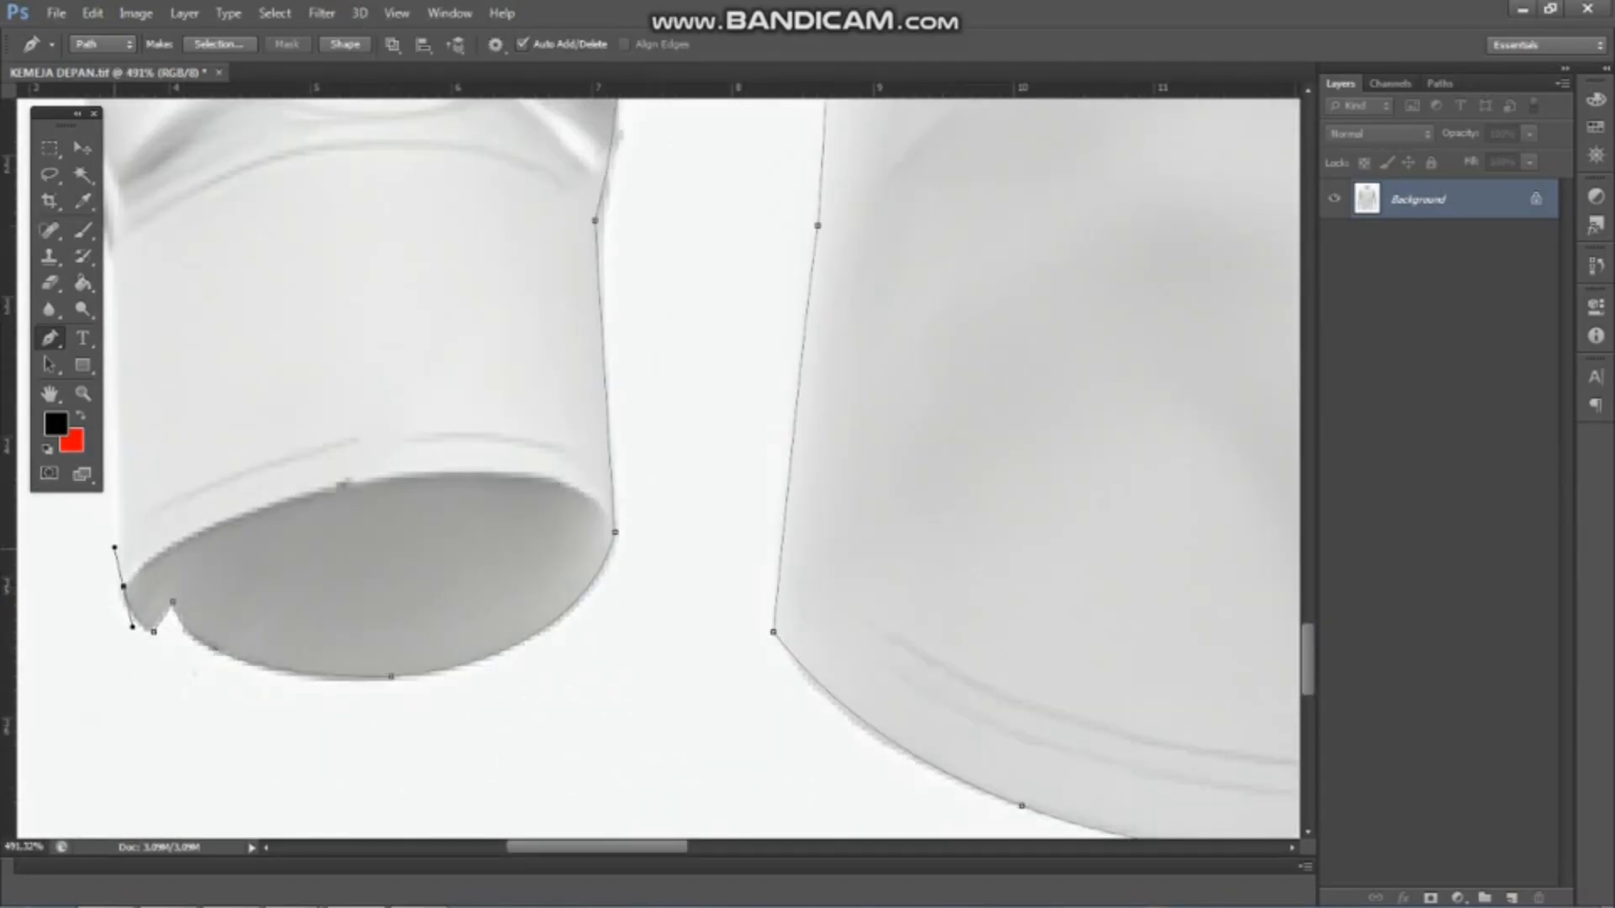
Extend the path up the outer edge of the left-hand cuff and onto the lower sleeve
scroll(291, 697, "down", 6)
left_click(177, 369, "alt")
scroll(180, 370, "down", 5)
scroll(324, 285, "up", 3)
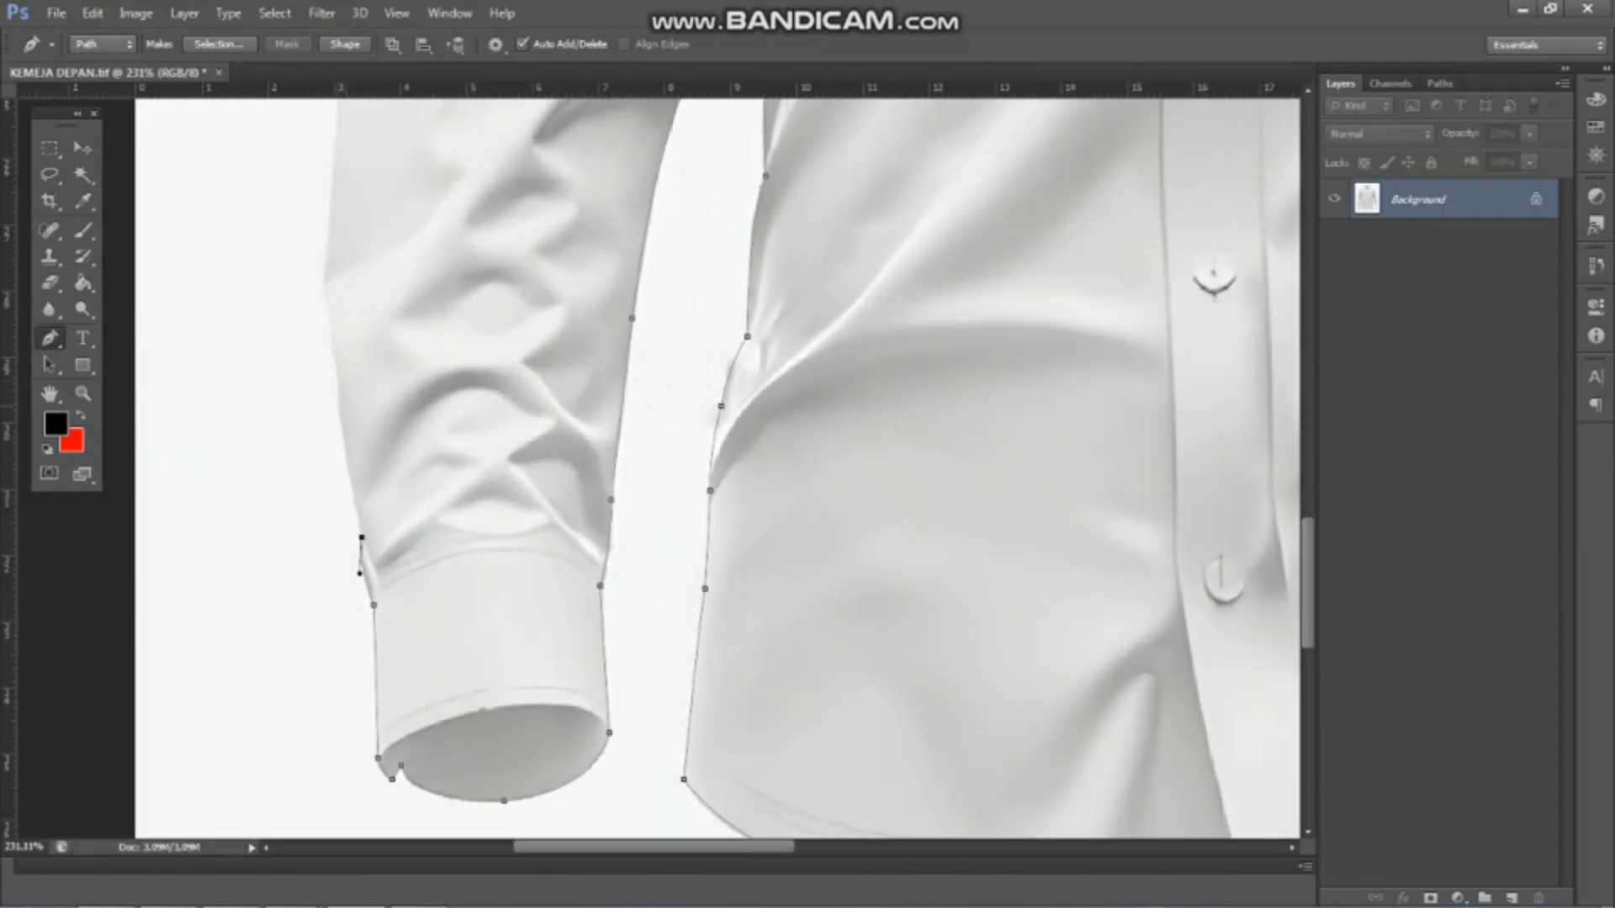
left_click(338, 402, "alt")
Continue the path up the left-hand sleeve's outer edge, following the forearm contour to the elbow folds
scroll(315, 328, "up", 4)
left_click_drag(325, 274, 308, 204)
left_click(324, 274, "alt")
scroll(387, 345, "down", 9)
scroll(362, 169, "up", 7)
left_click_drag(429, 367, 427, 319)
left_click(429, 367, "alt")
left_click(435, 282, "alt")
left_click_drag(468, 243, 480, 209)
left_click(468, 243, "alt")
scroll(586, 351, "down", 10)
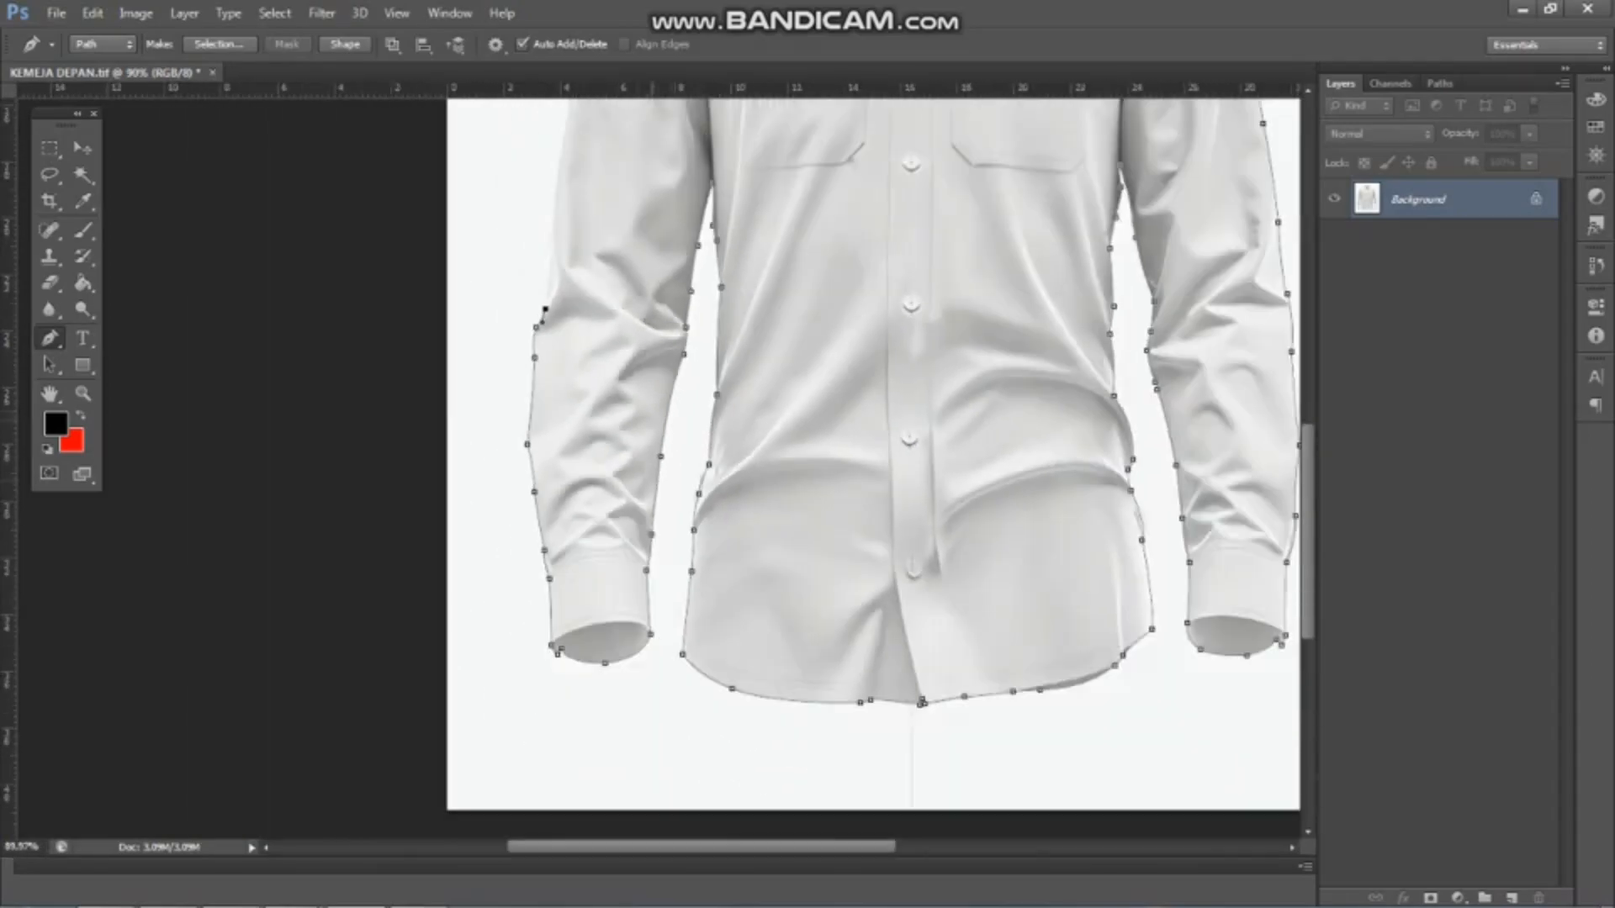
Continue the path from the left-hand elbow folds up the outer edge of the upper sleeve
scroll(542, 202, "up", 10)
left_click_drag(573, 300, 569, 250)
left_click(573, 299, "alt")
scroll(507, 320, "down", 8)
scroll(526, 320, "down", 6)
scroll(539, 323, "up", 11)
left_click_drag(531, 322, 634, 156)
left_click(532, 322, "alt")
Trace the remaining edge over the left-hand shoulder to the collar and close the shirt outline path
scroll(542, 315, "down", 10)
scroll(572, 255, "up", 9)
left_click(591, 241, "alt")
scroll(580, 254, "down", 8)
scroll(558, 344, "up", 10)
left_click_drag(560, 346, 576, 301)
scroll(568, 296, "down", 6)
scroll(793, 468, "down", 8)
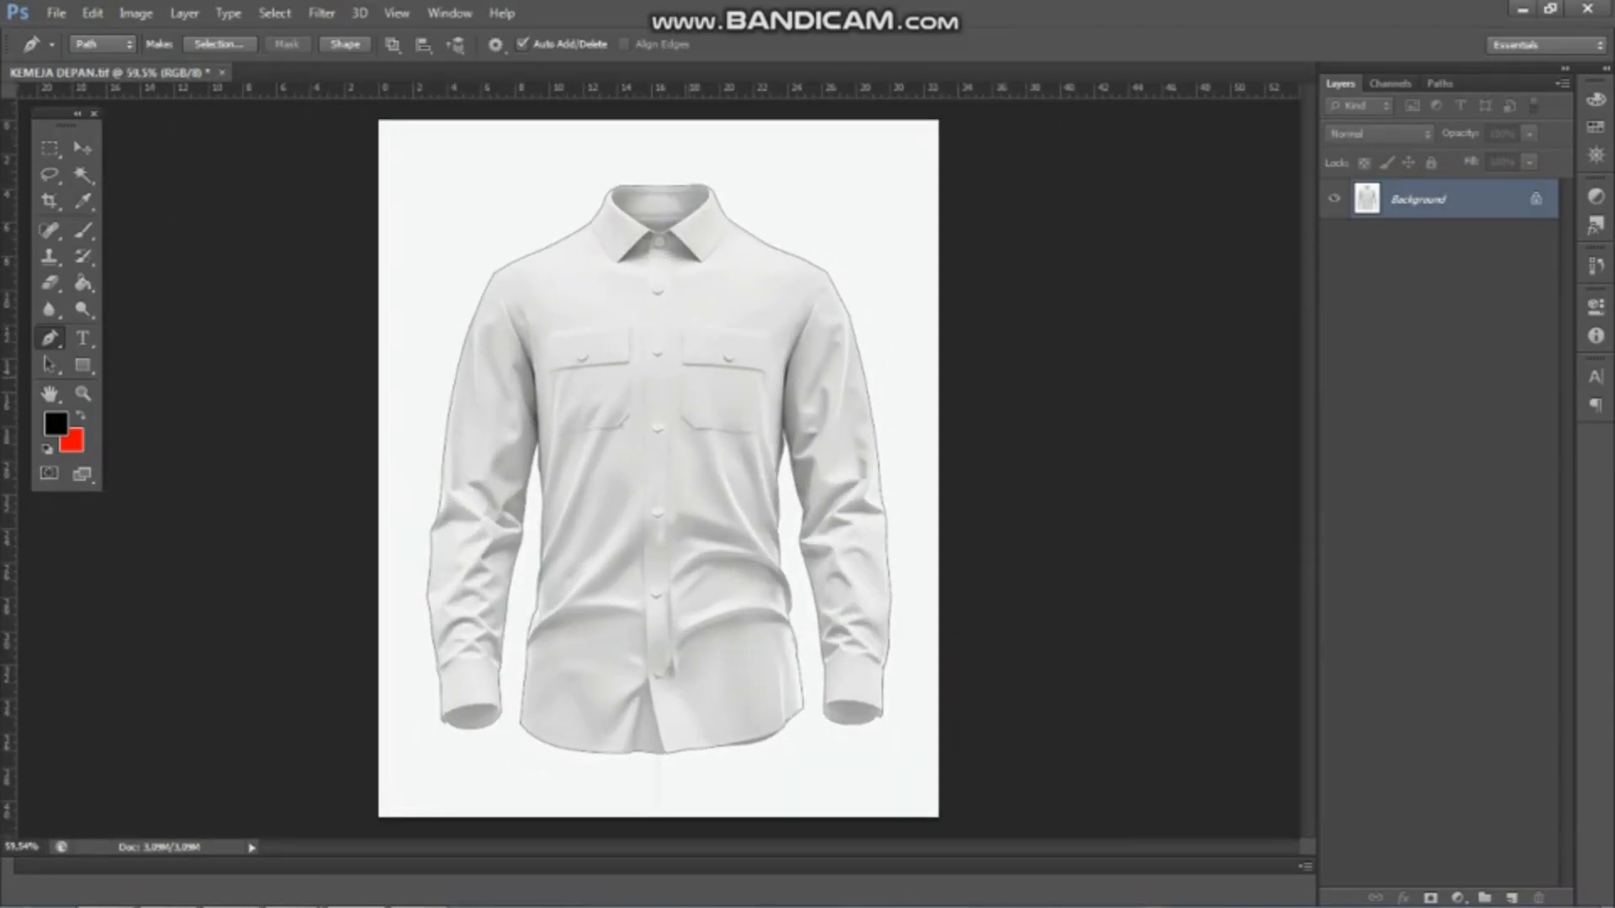
Load the shirt path as a selection, copy the shirt to its own layer and hide the original Background layer
key("ctrl+Return")
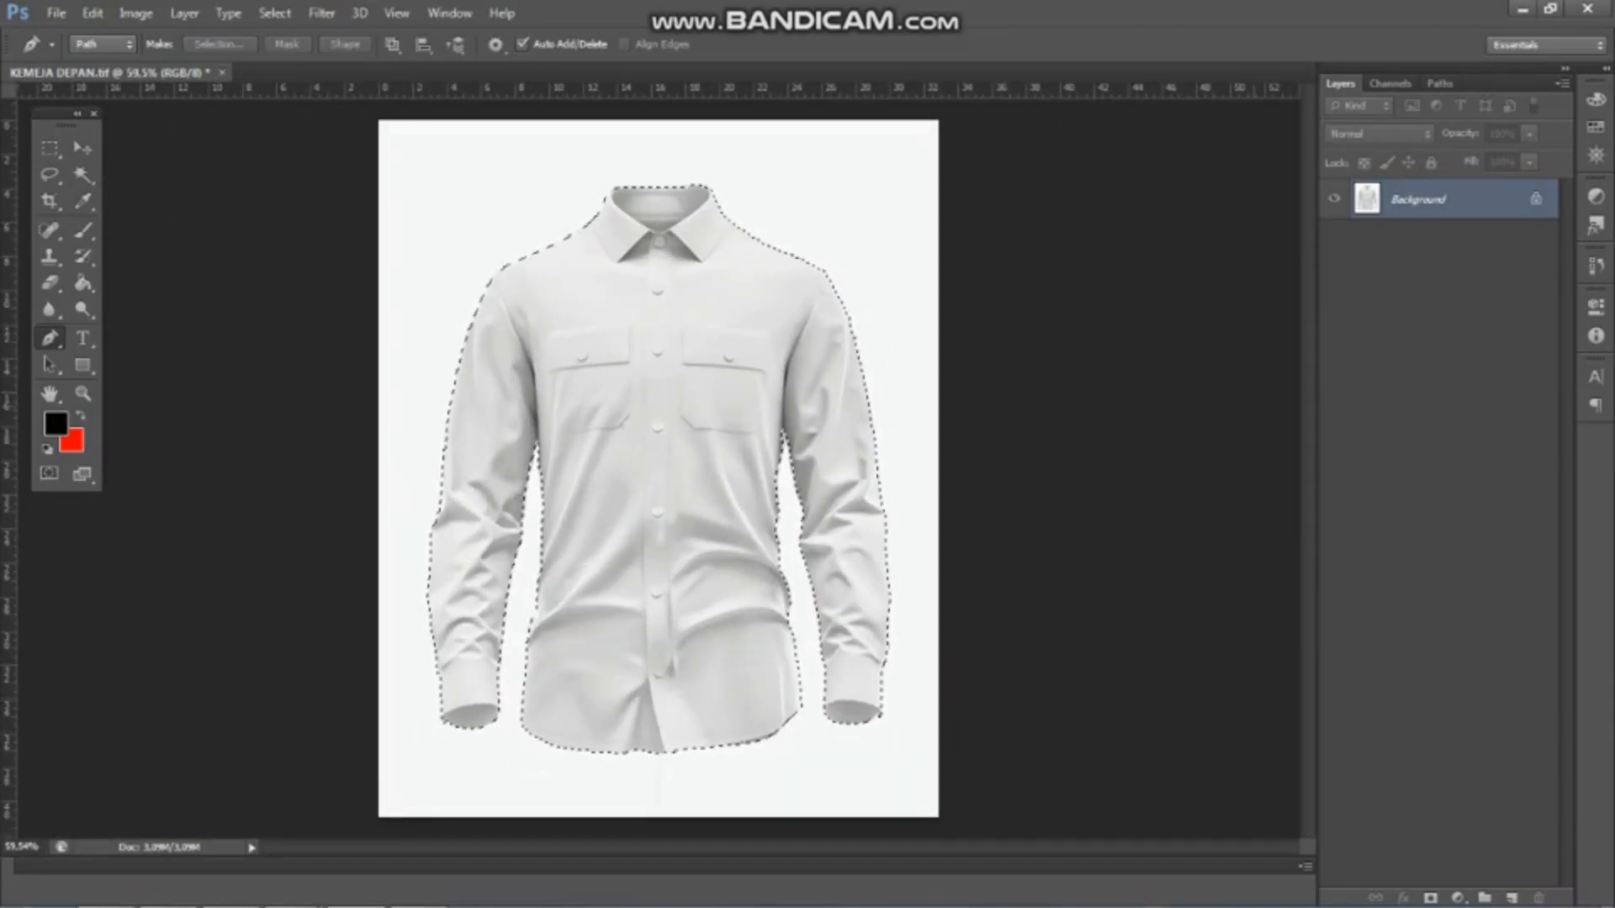
key("ctrl+j")
left_click(1334, 239)
scroll(715, 408, "up", 3)
scroll(690, 412, "down", 4)
scroll(572, 437, "up", 2)
scroll(572, 437, "down", 2)
Draw a black rectangle of about 986 × 1213 px covering the whole canvas and place it beneath Layer 1
left_click(82, 365)
left_click_drag(390, 143, 930, 805)
left_click_drag(1430, 200, 1430, 254)
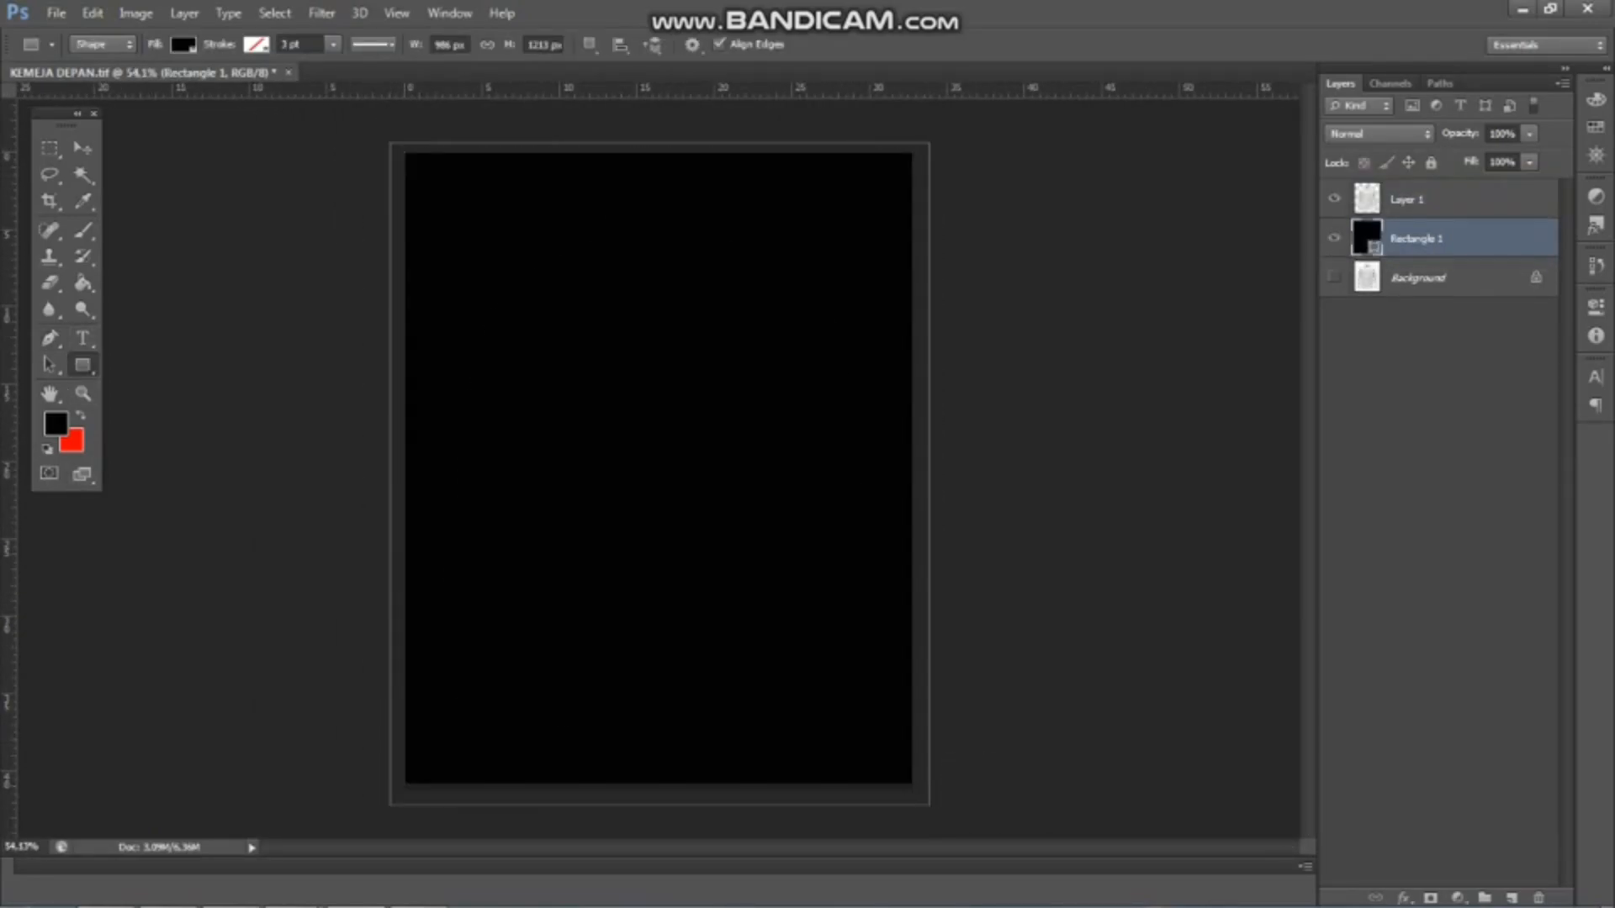
Change the fill colour of Rectangle 1 from black to a neutral light grey
double_click(1368, 239)
left_click(1064, 431)
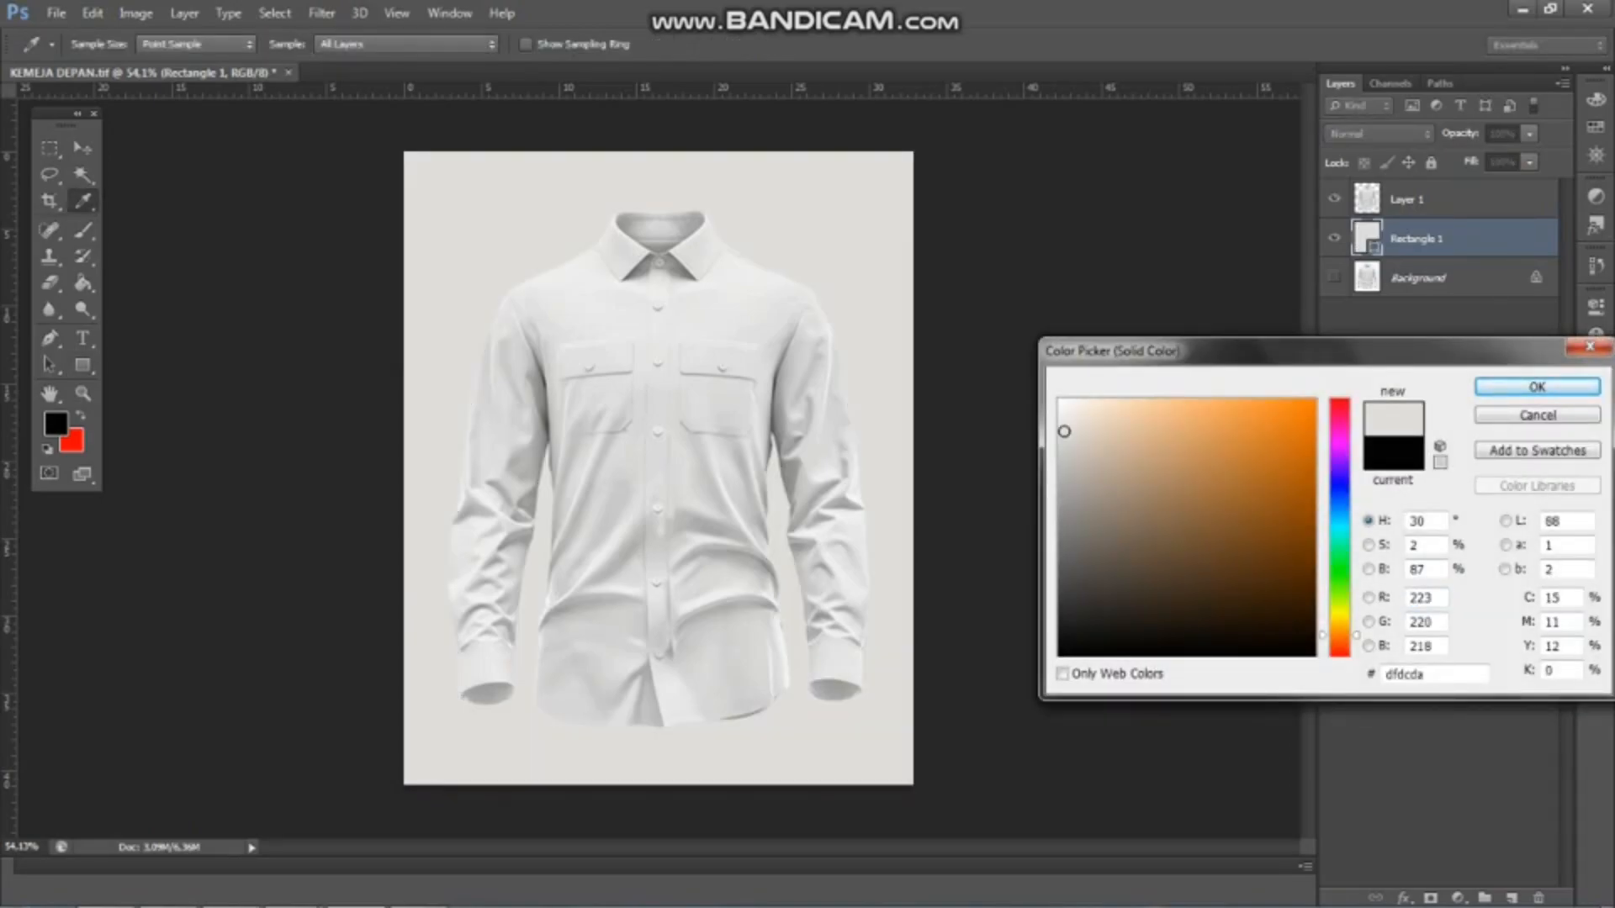
left_click(1061, 457)
left_click(1537, 387)
scroll(658, 468, "down", 1)
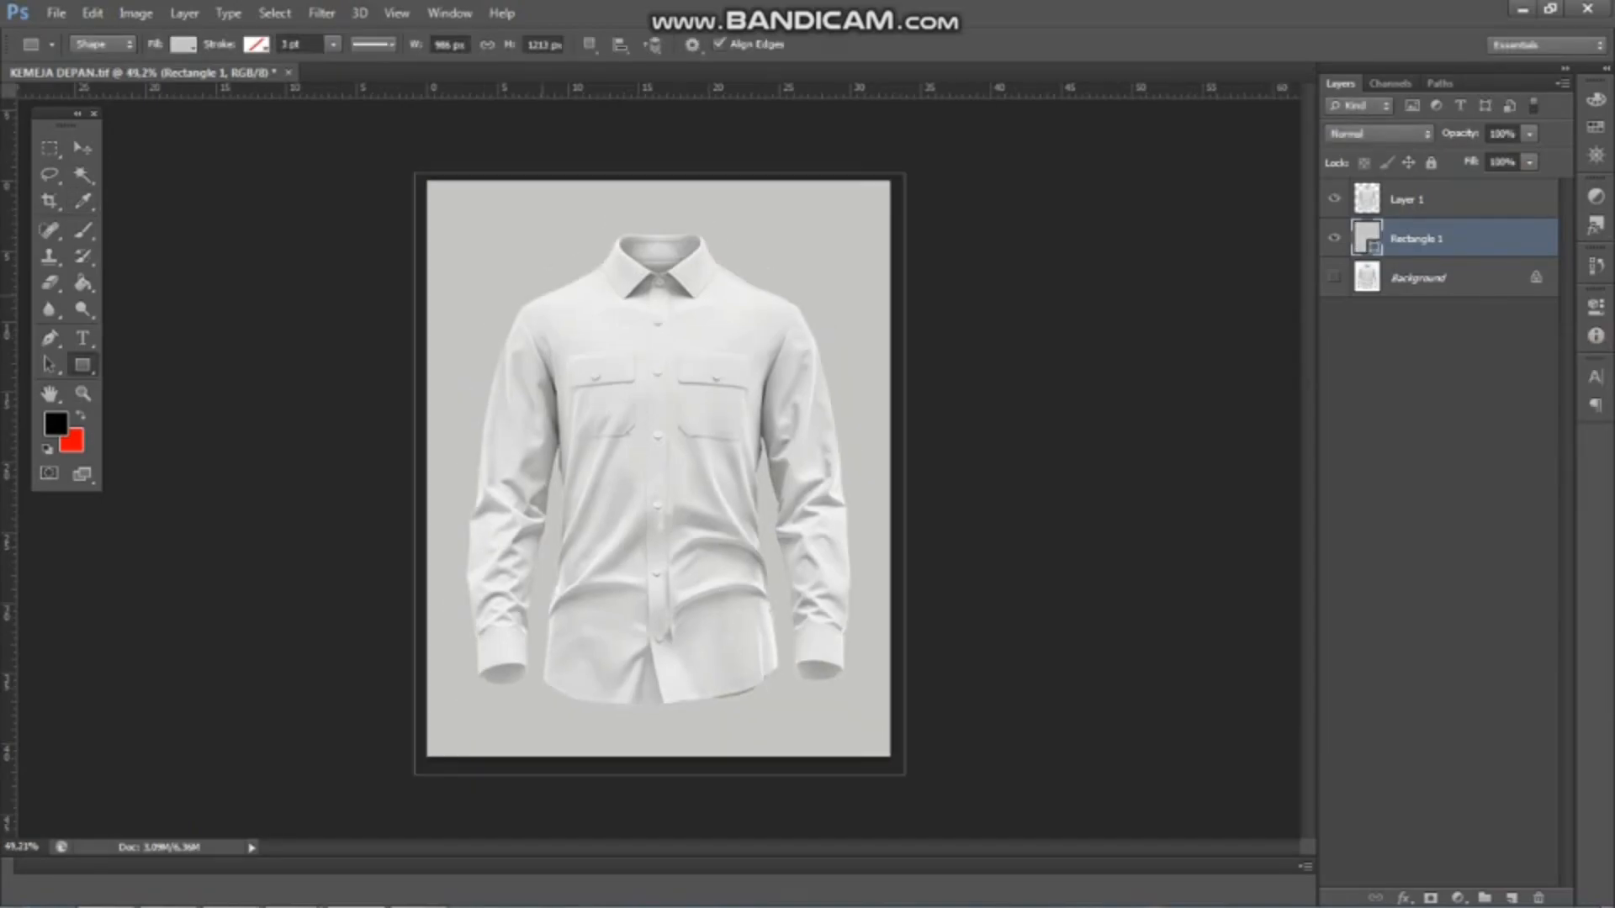
Rename the rectangle layer BACKGROUND and duplicate the cut-out shirt in Layer 1 twice
key("v")
scroll(658, 468, "up", 2)
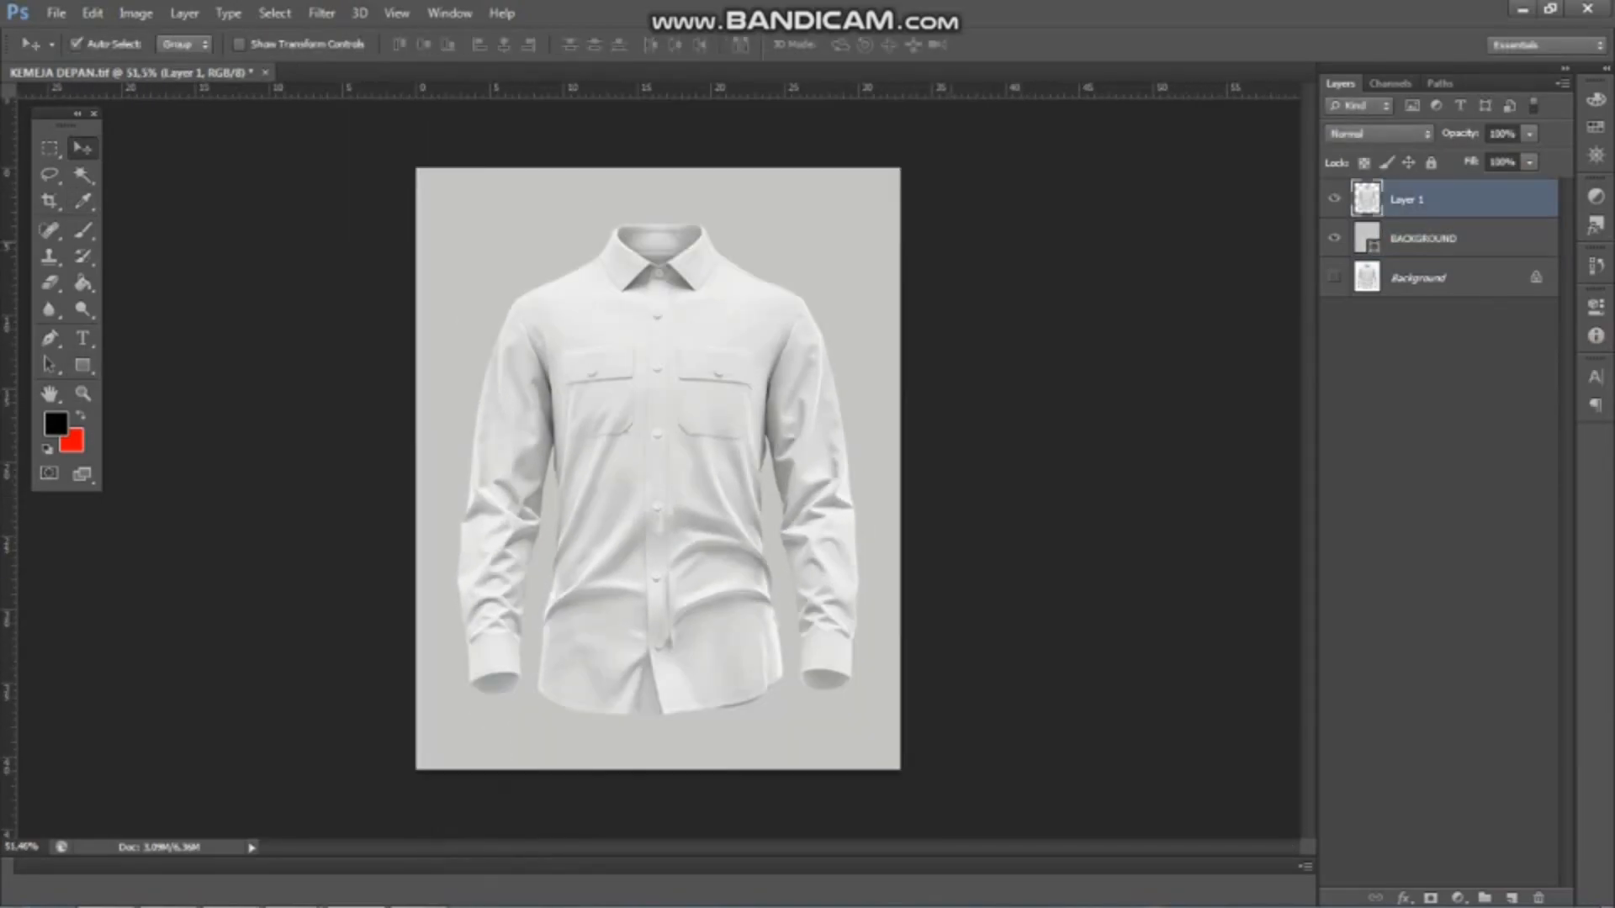
key("ctrl+j")
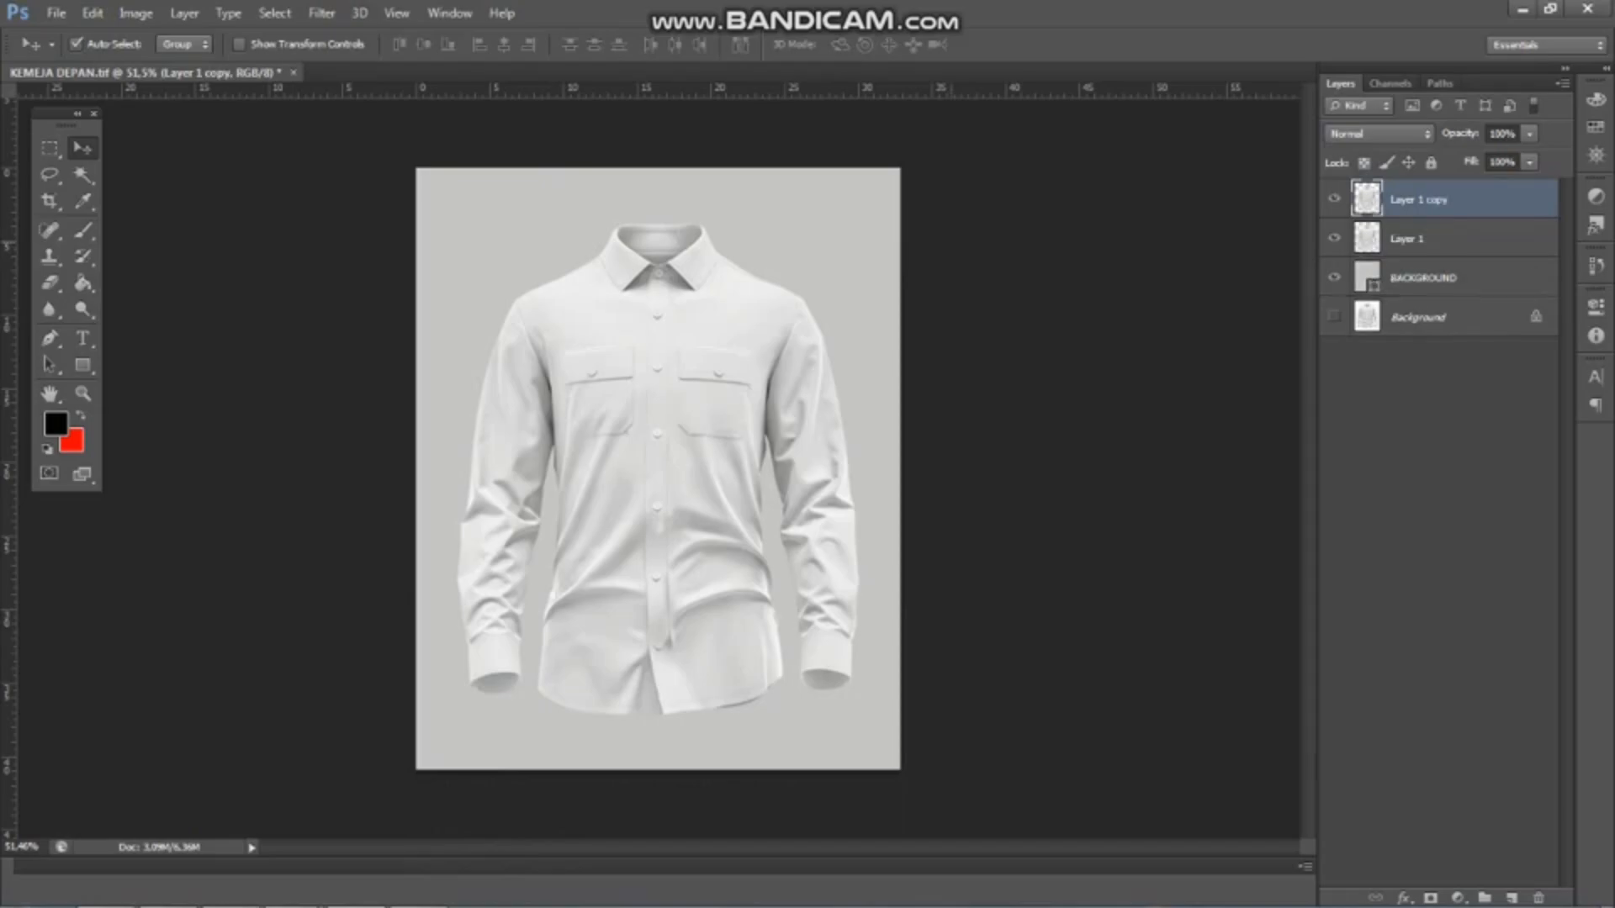
key("ctrl+j")
Darken Layer 1 copy 2 with a Brightness/Contrast adjustment, setting the brightness to -150
left_click(137, 13)
mouse_move(178, 63)
left_click(421, 63)
left_click_drag(947, 263, 902, 262)
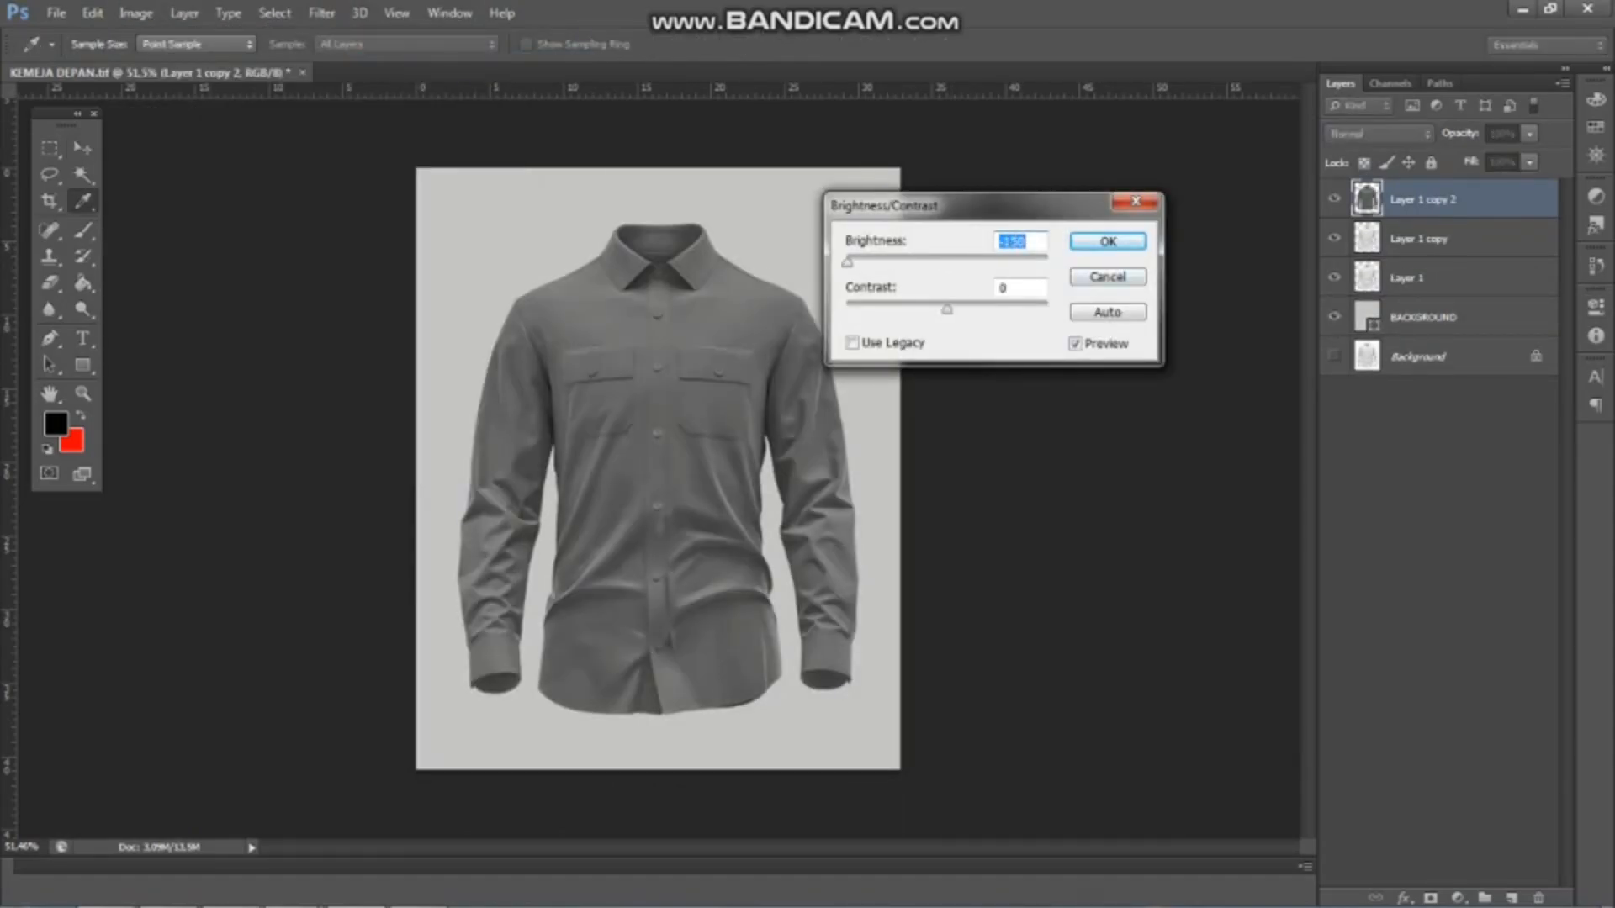
key("Return")
Apply Curves to Layer 1 copy 2, moving the black point to input 70 and lowering the white point's output slightly
left_click(136, 13)
mouse_move(178, 64)
left_click(387, 101)
left_click_drag(1063, 548, 1131, 549)
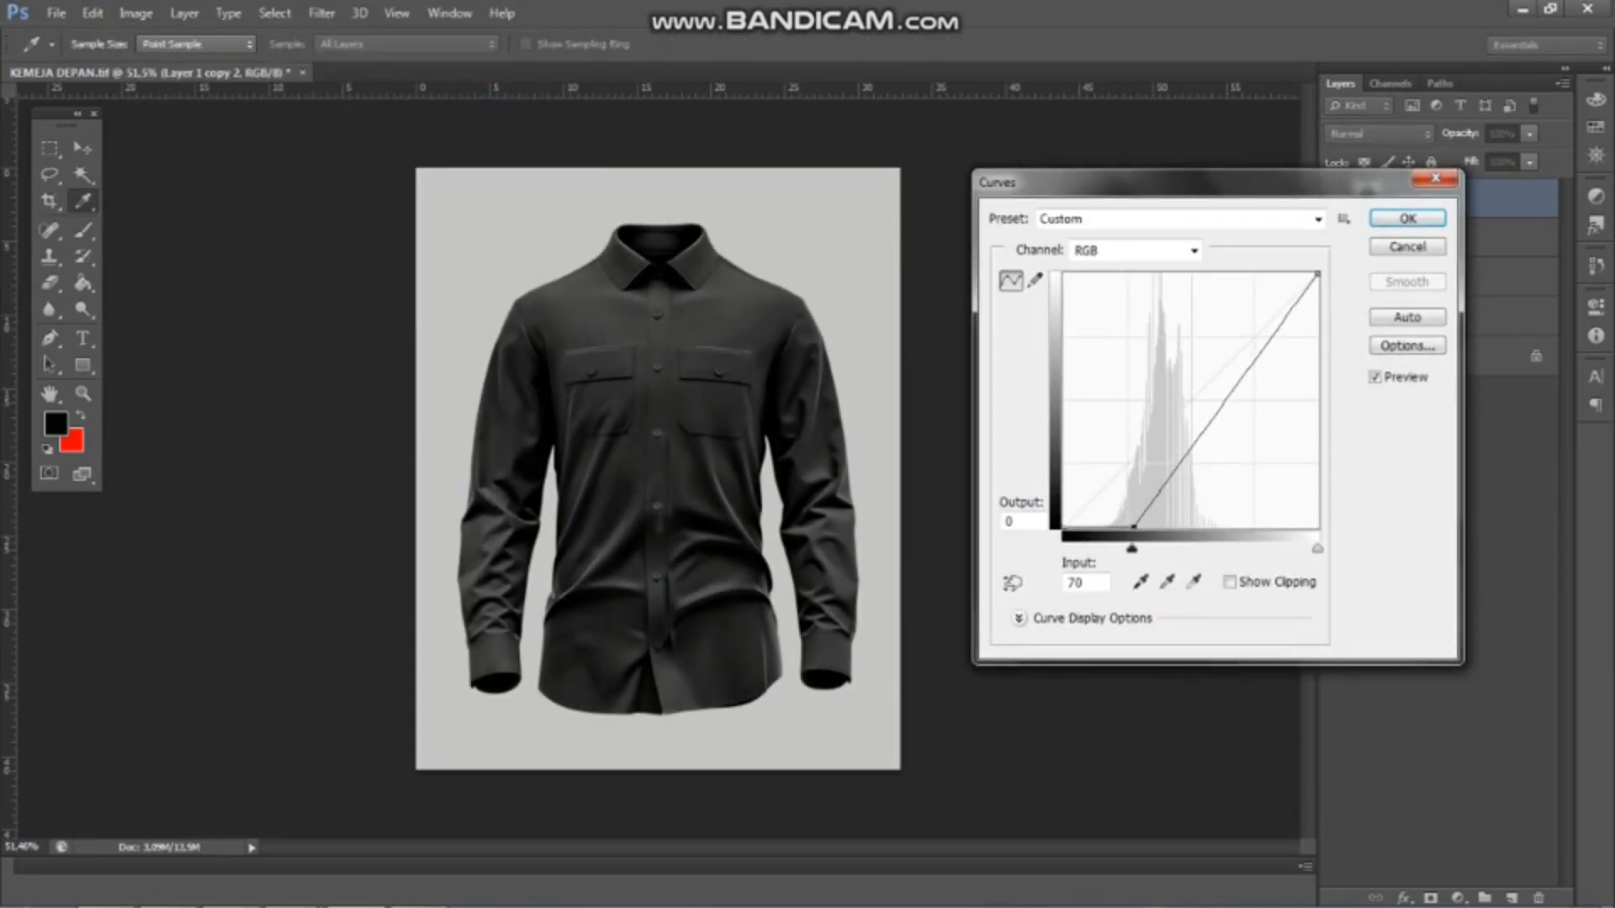
left_click_drag(1317, 274, 1317, 308)
left_click(1407, 219)
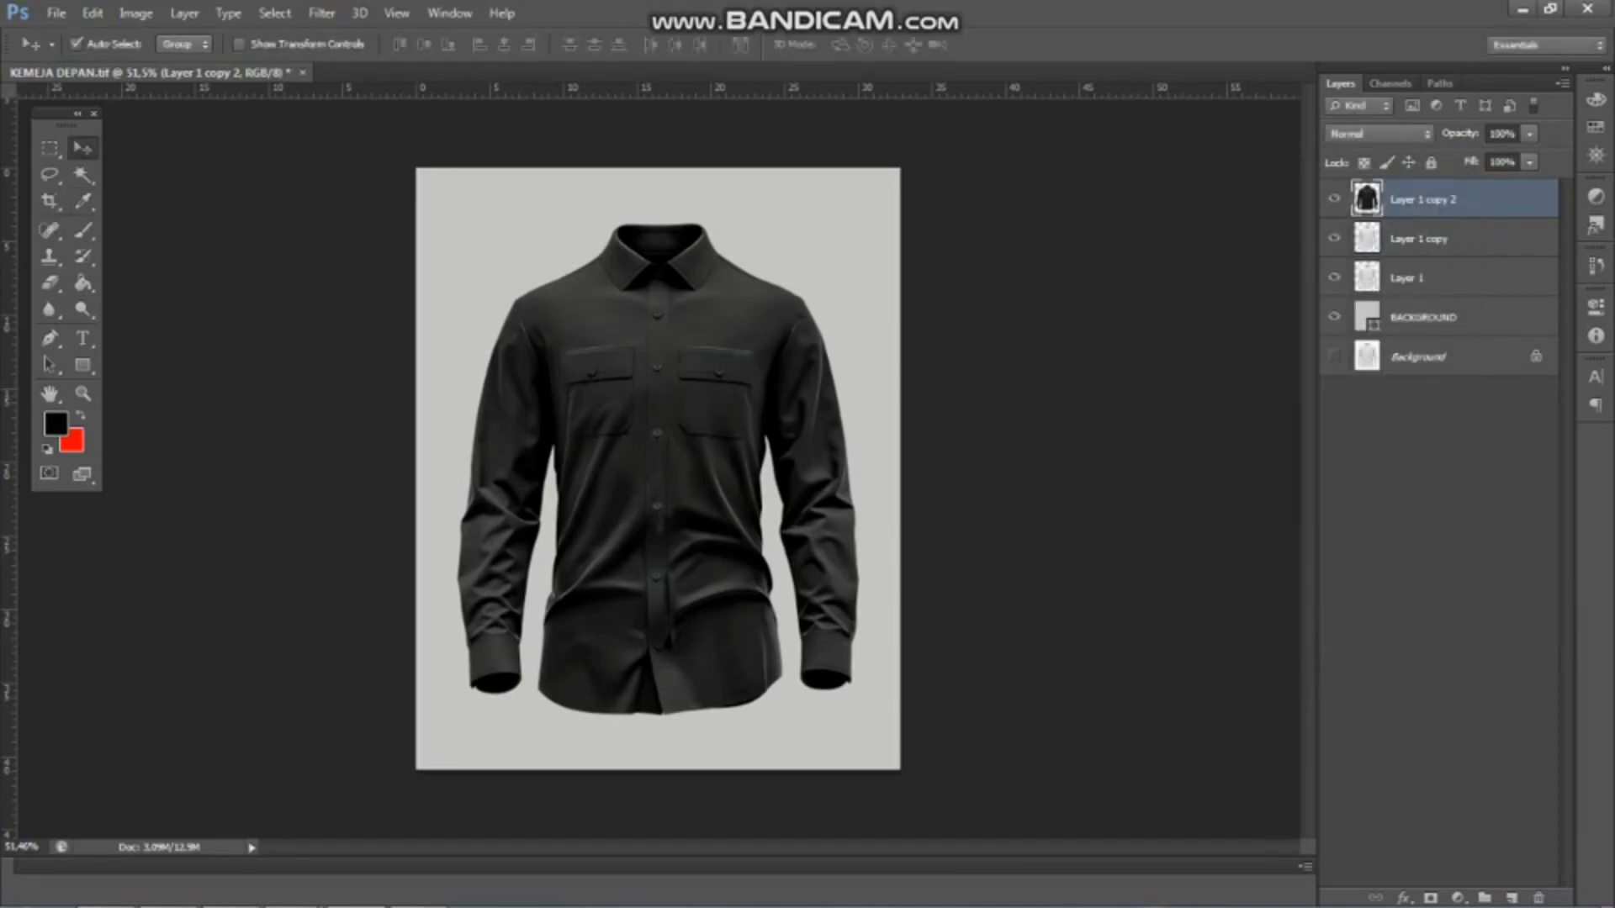
Set Layer 1 copy 2 to Screen and Layer 1 copy to Linear Burn, and group the two layers
left_click(1379, 133)
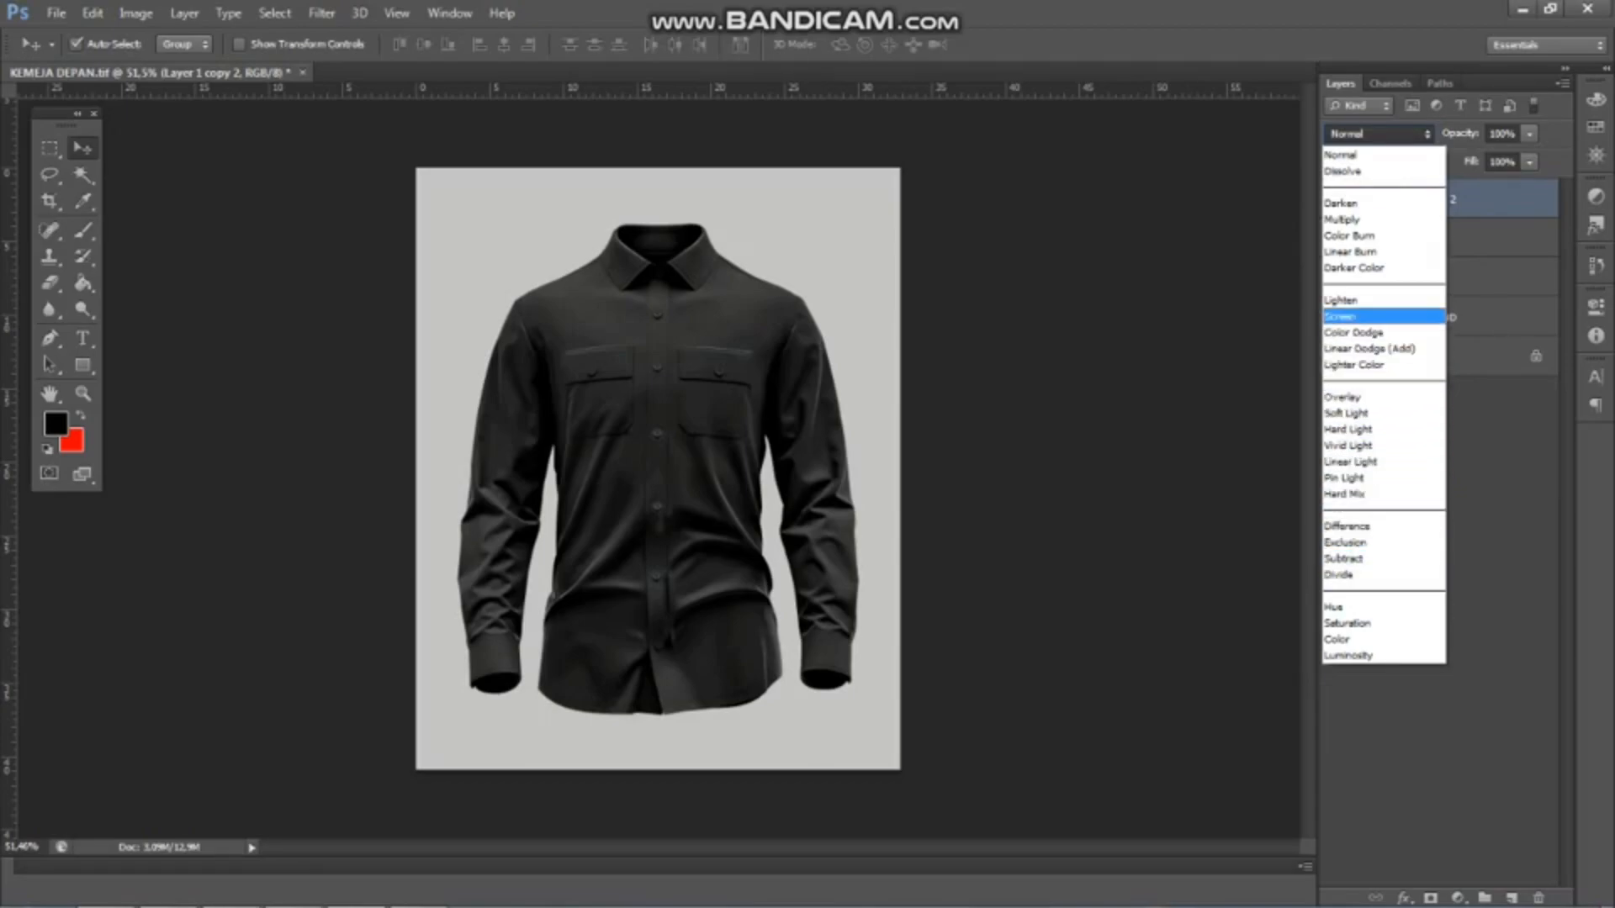
left_click(1380, 313)
left_click(1430, 239)
left_click(1379, 133)
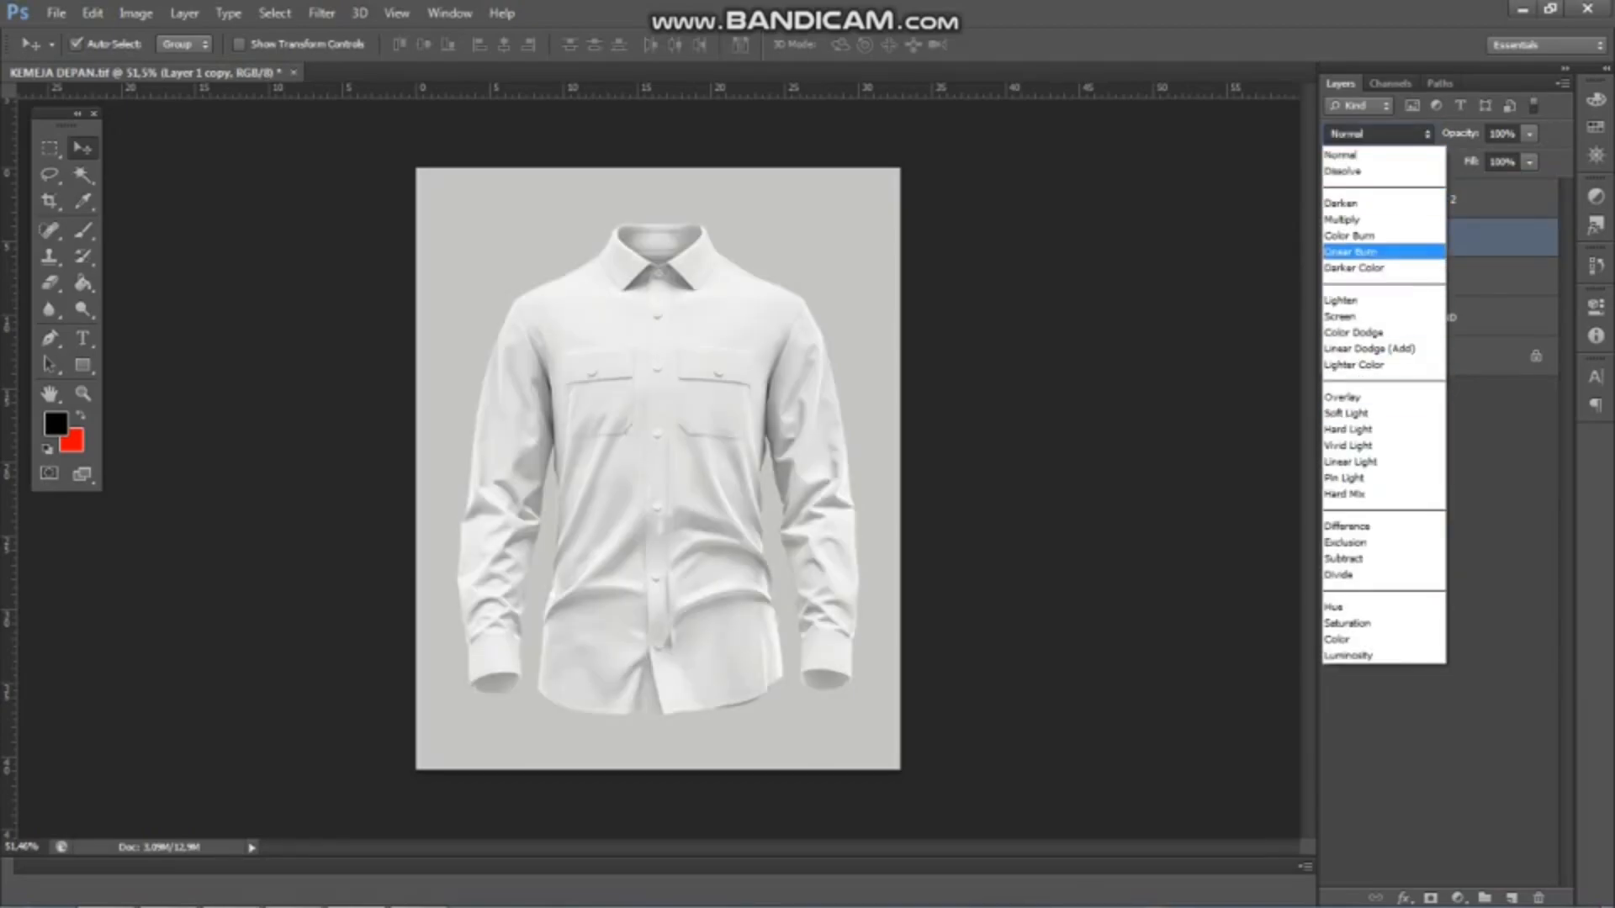
left_click(1379, 246)
left_click(1422, 200, "shift")
left_click_drag(1421, 199, 1484, 899)
Load Layer 1's outline as a selection and add a Solid Color fill layer masked to the shirt
left_click(1430, 222)
left_click(1367, 222, "ctrl")
left_click(1457, 898)
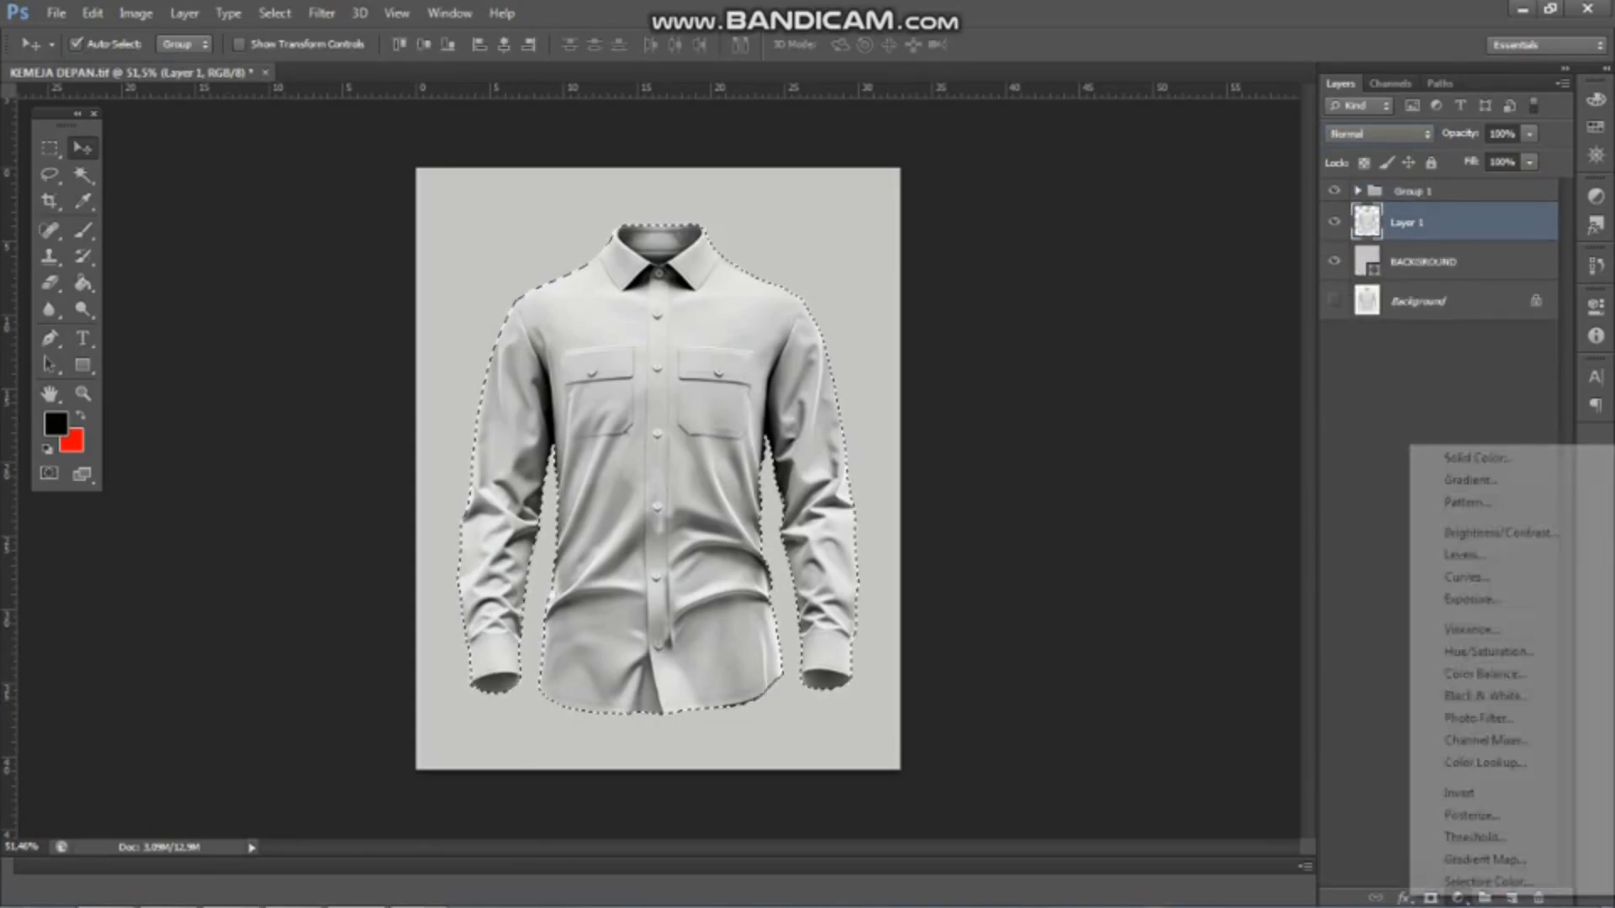
left_click(1476, 458)
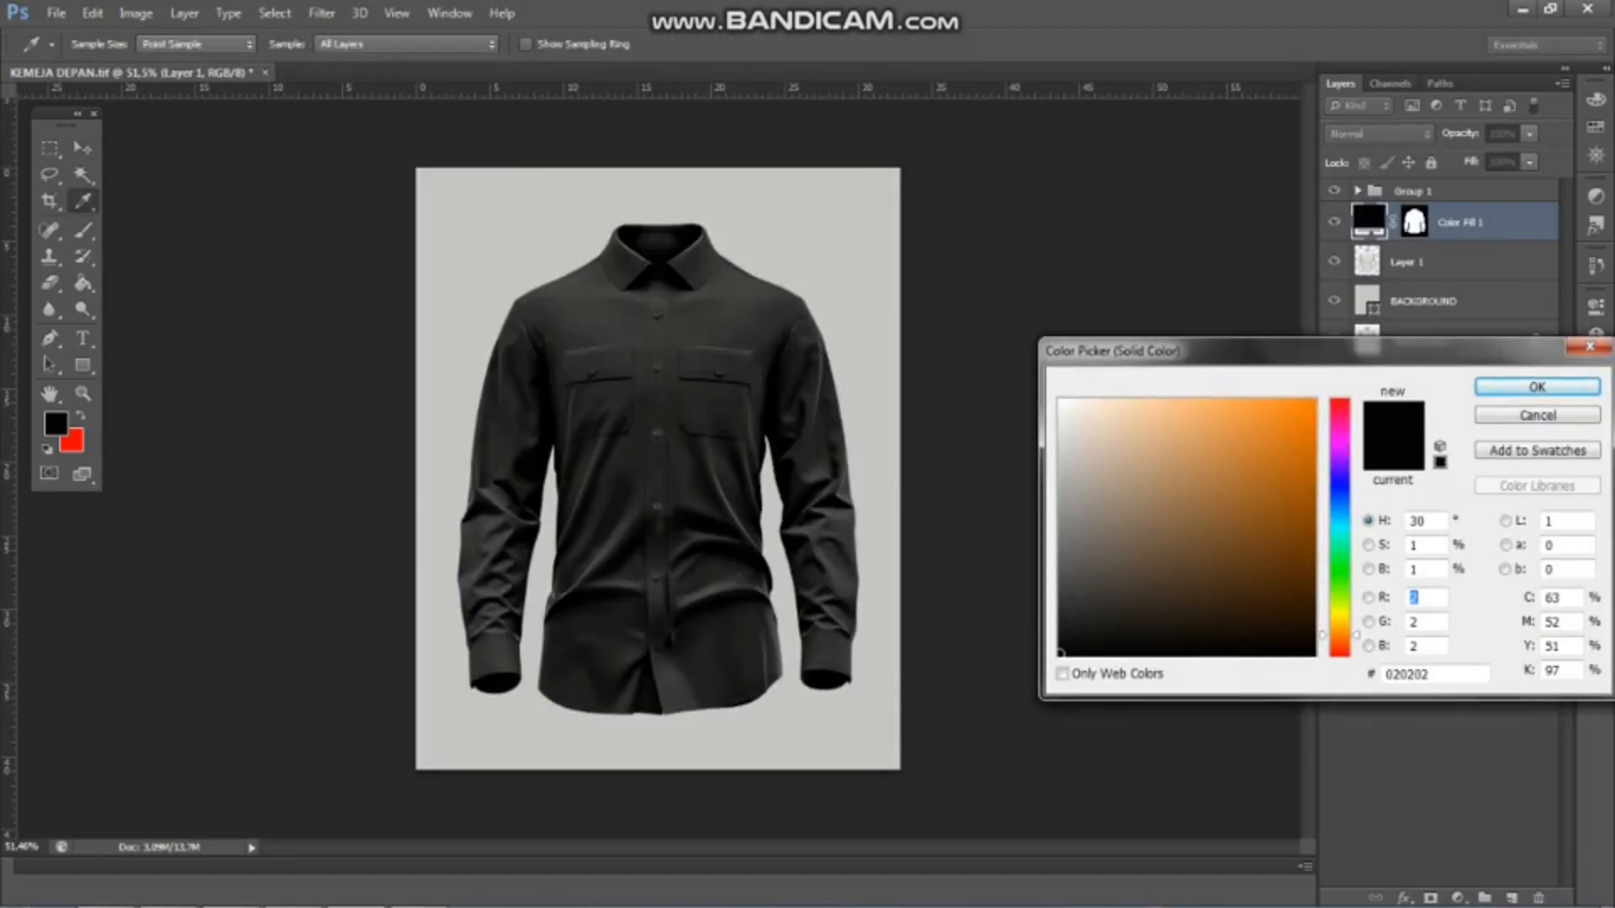
Try out blue, yellow and red shades as the shirt's solid fill colour
left_click(1312, 403)
left_click(1312, 430)
left_click(1298, 449)
left_click(1339, 490)
left_click(1313, 426)
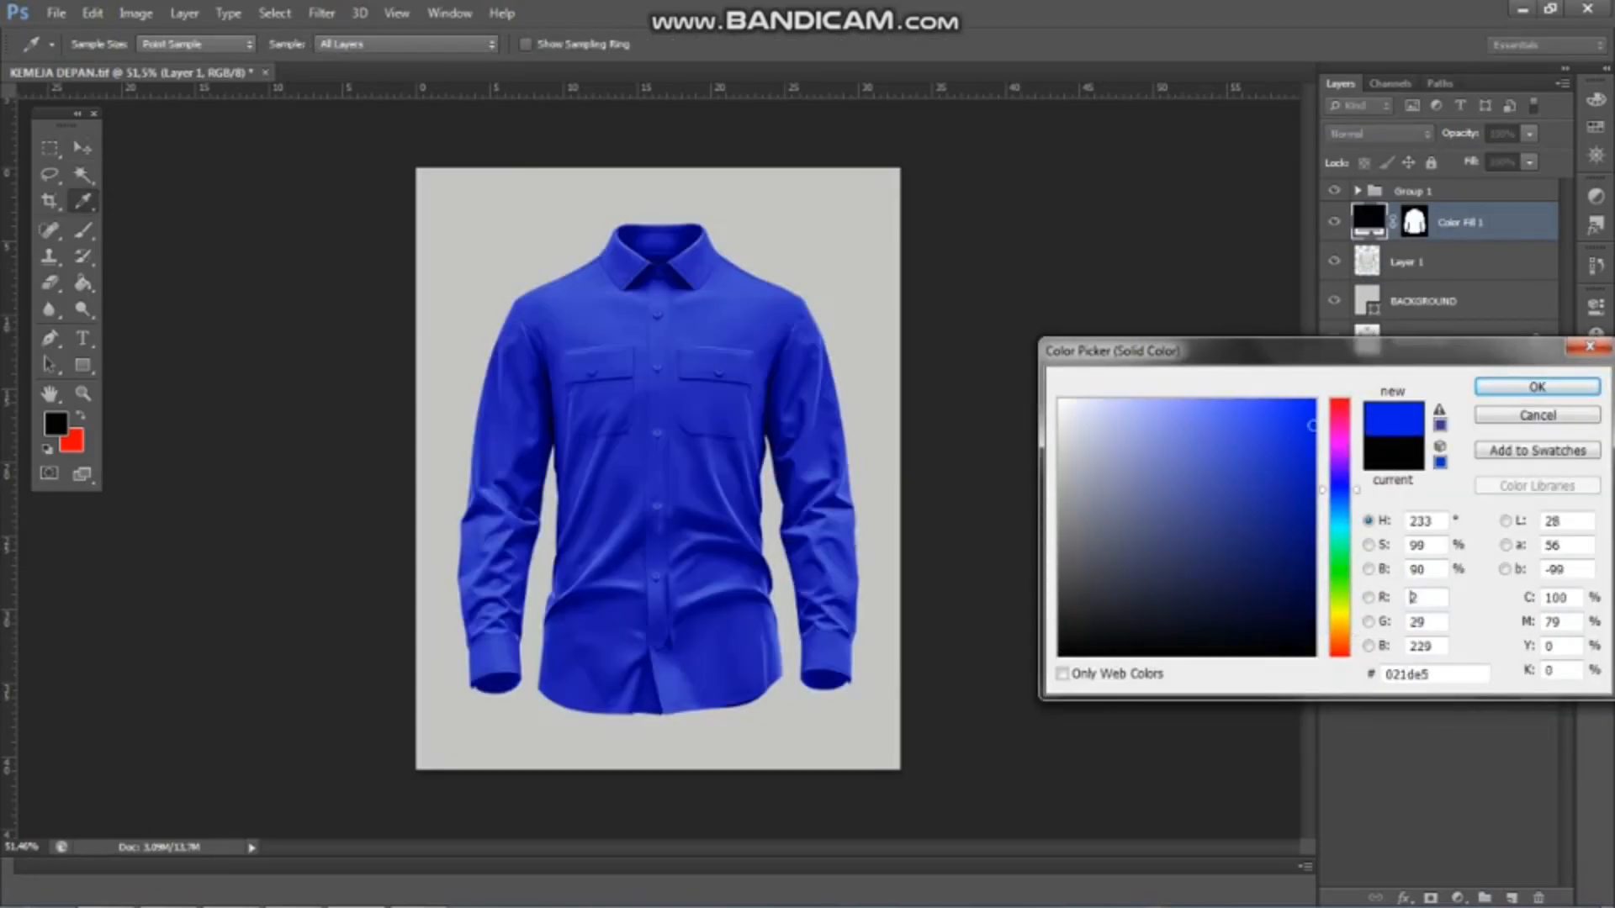
left_click(1339, 616)
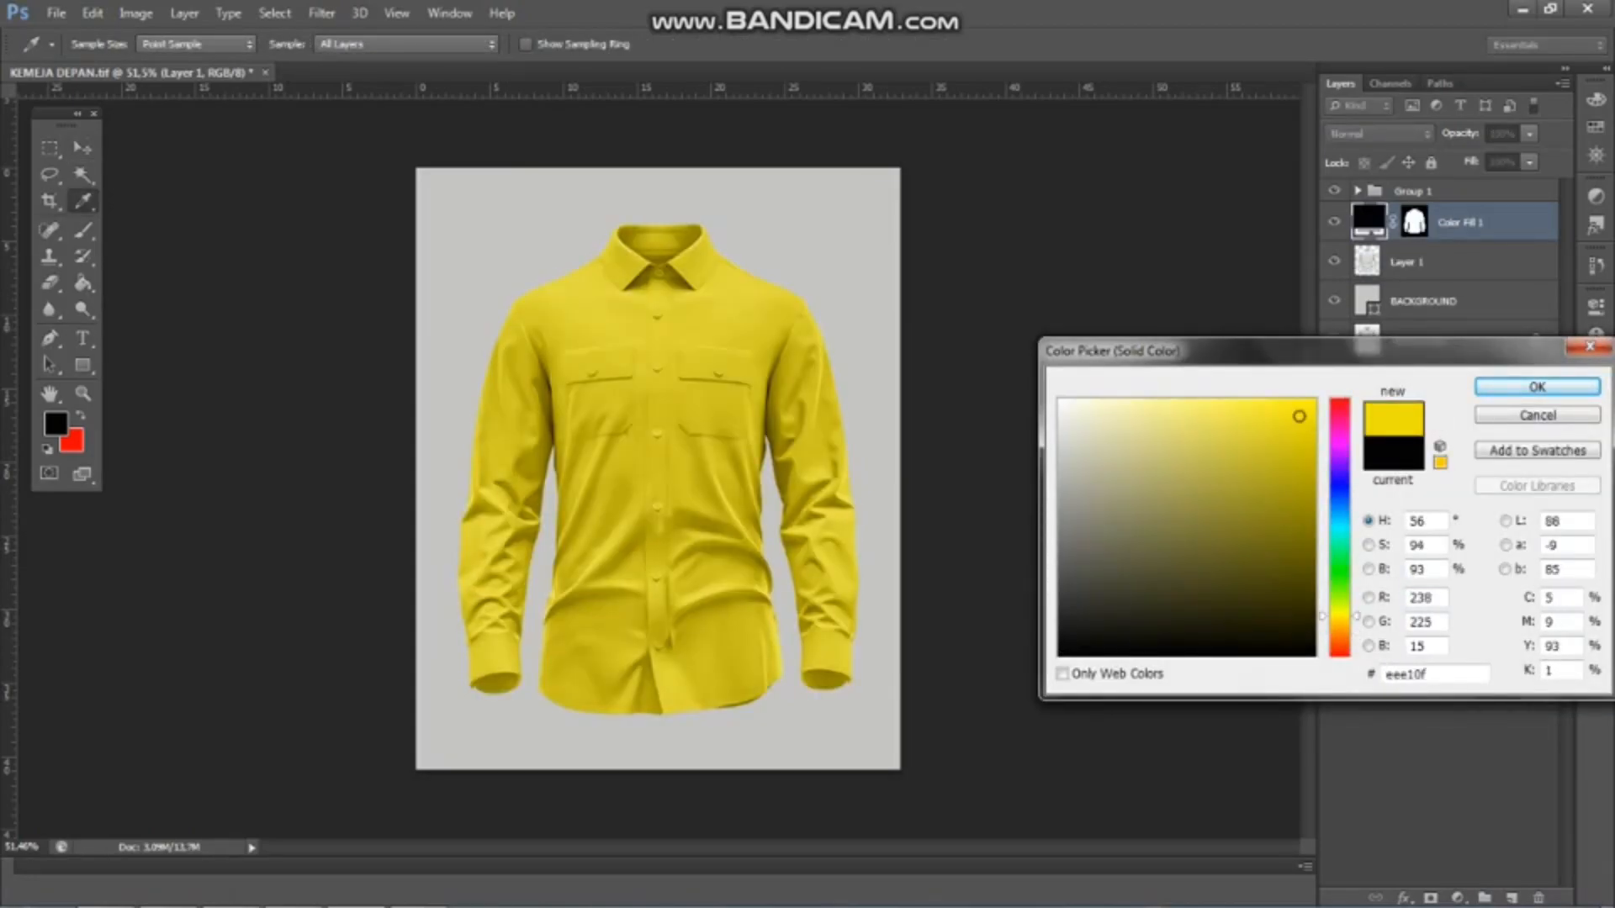
left_click(1339, 409)
left_click(1305, 442)
Run through the hues, set the shirt's fill colour to golden yellow #fad506 and rename the fill layer FULL
left_click(1309, 405)
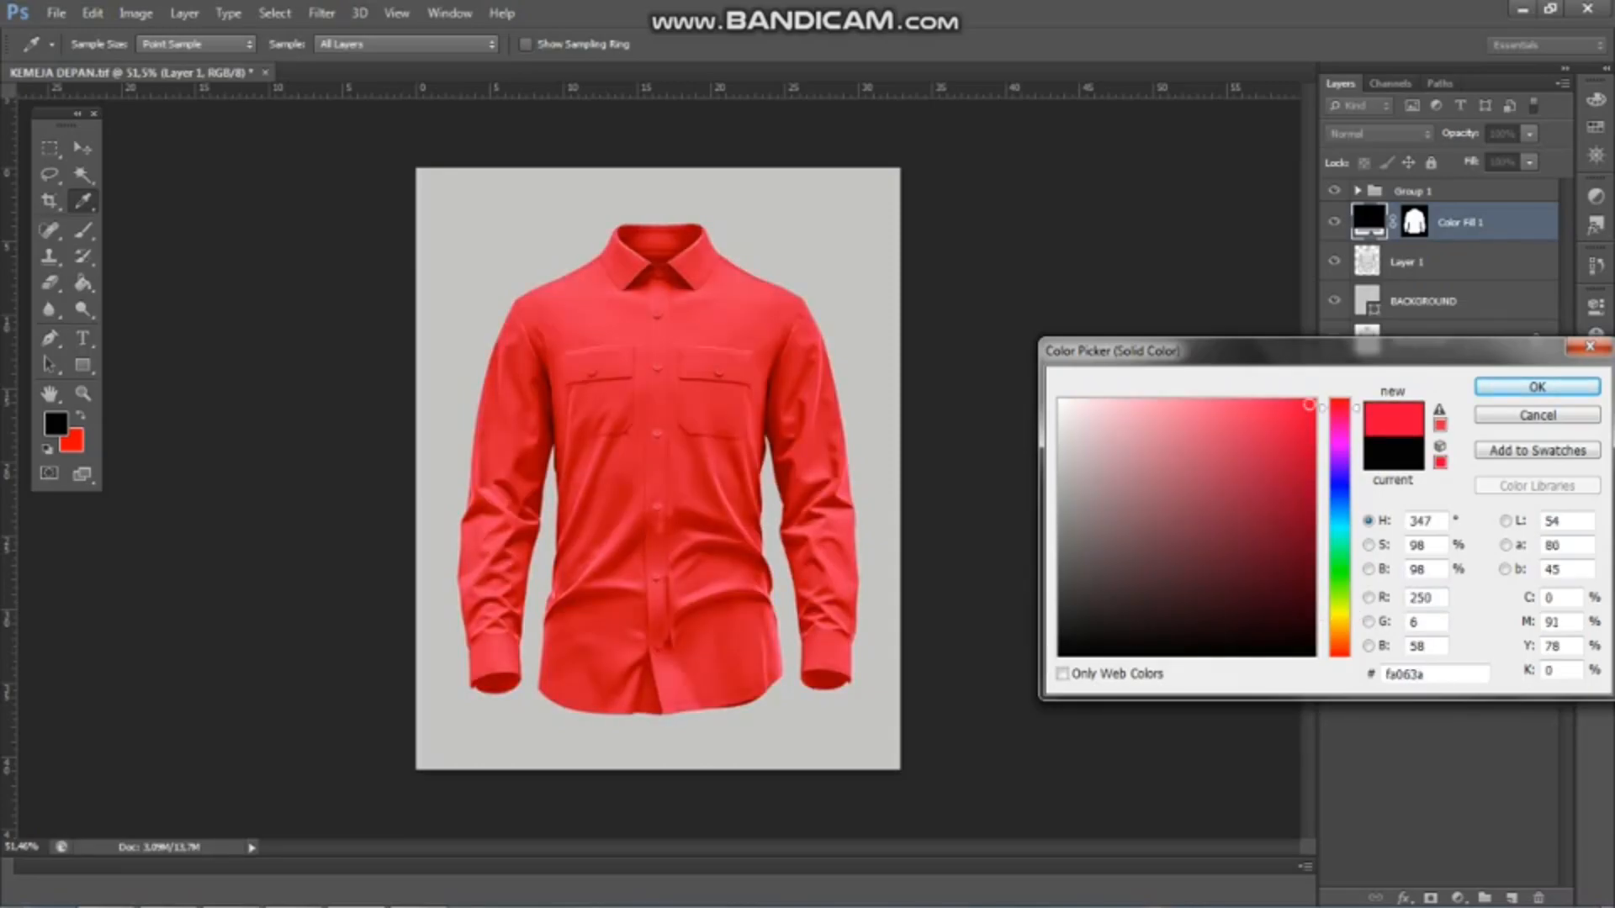
left_click(1339, 463)
left_click(1339, 477)
left_click(1339, 495)
left_click(1339, 515)
left_click(1339, 542)
left_click(1339, 590)
left_click(1339, 620)
left_click(1339, 652)
left_click(1339, 633)
left_click(1339, 620)
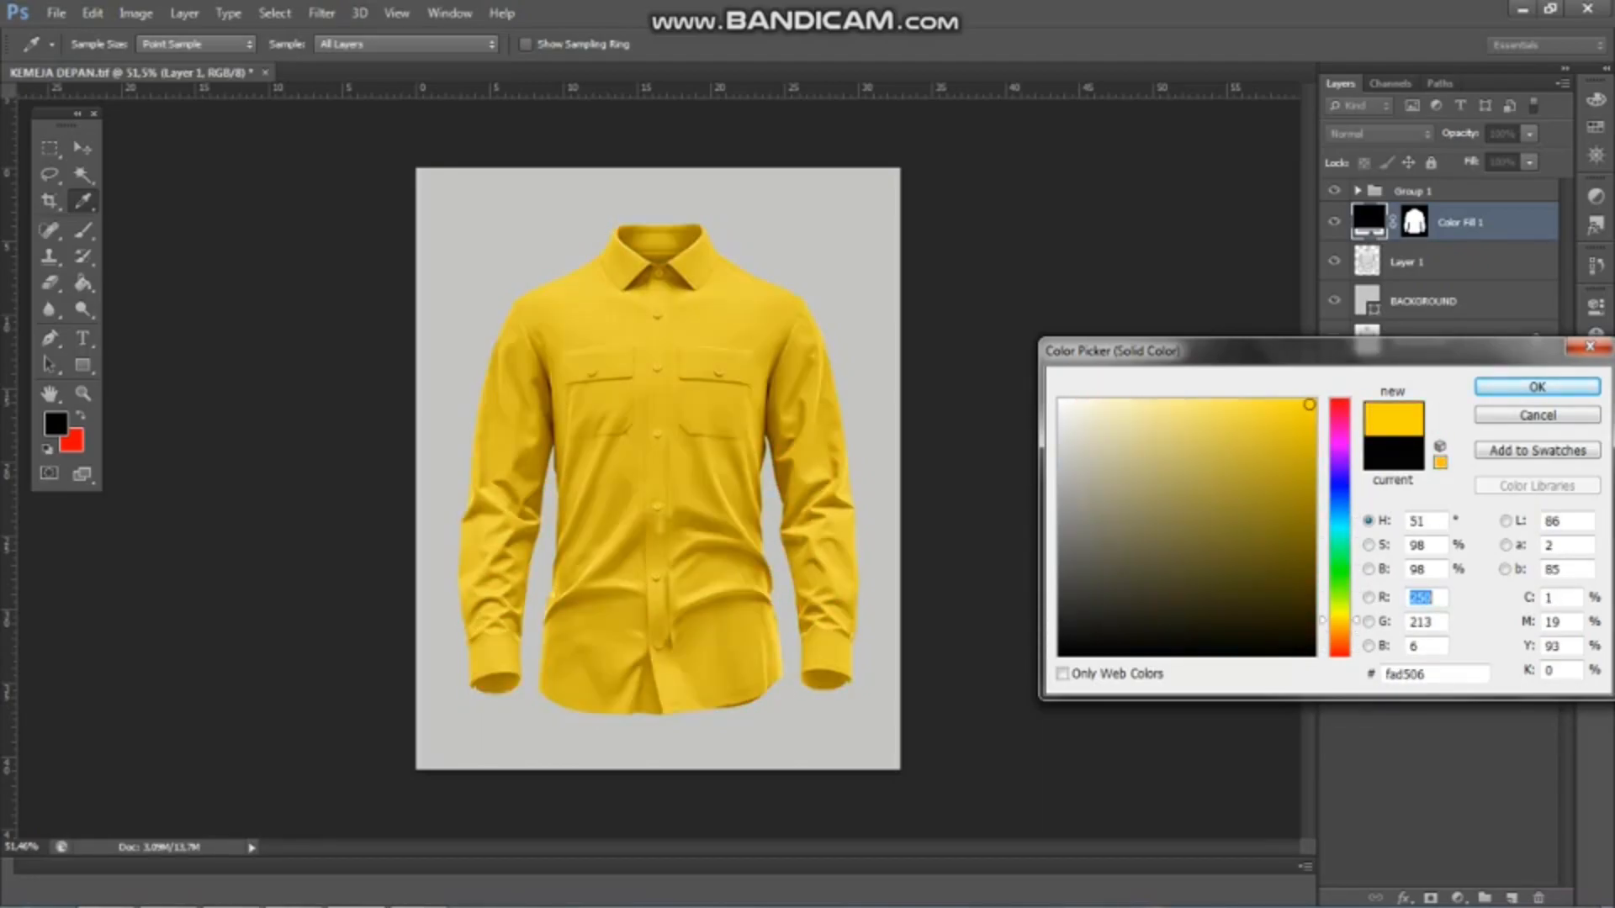
key("Return")
scroll(563, 412, "up", 5)
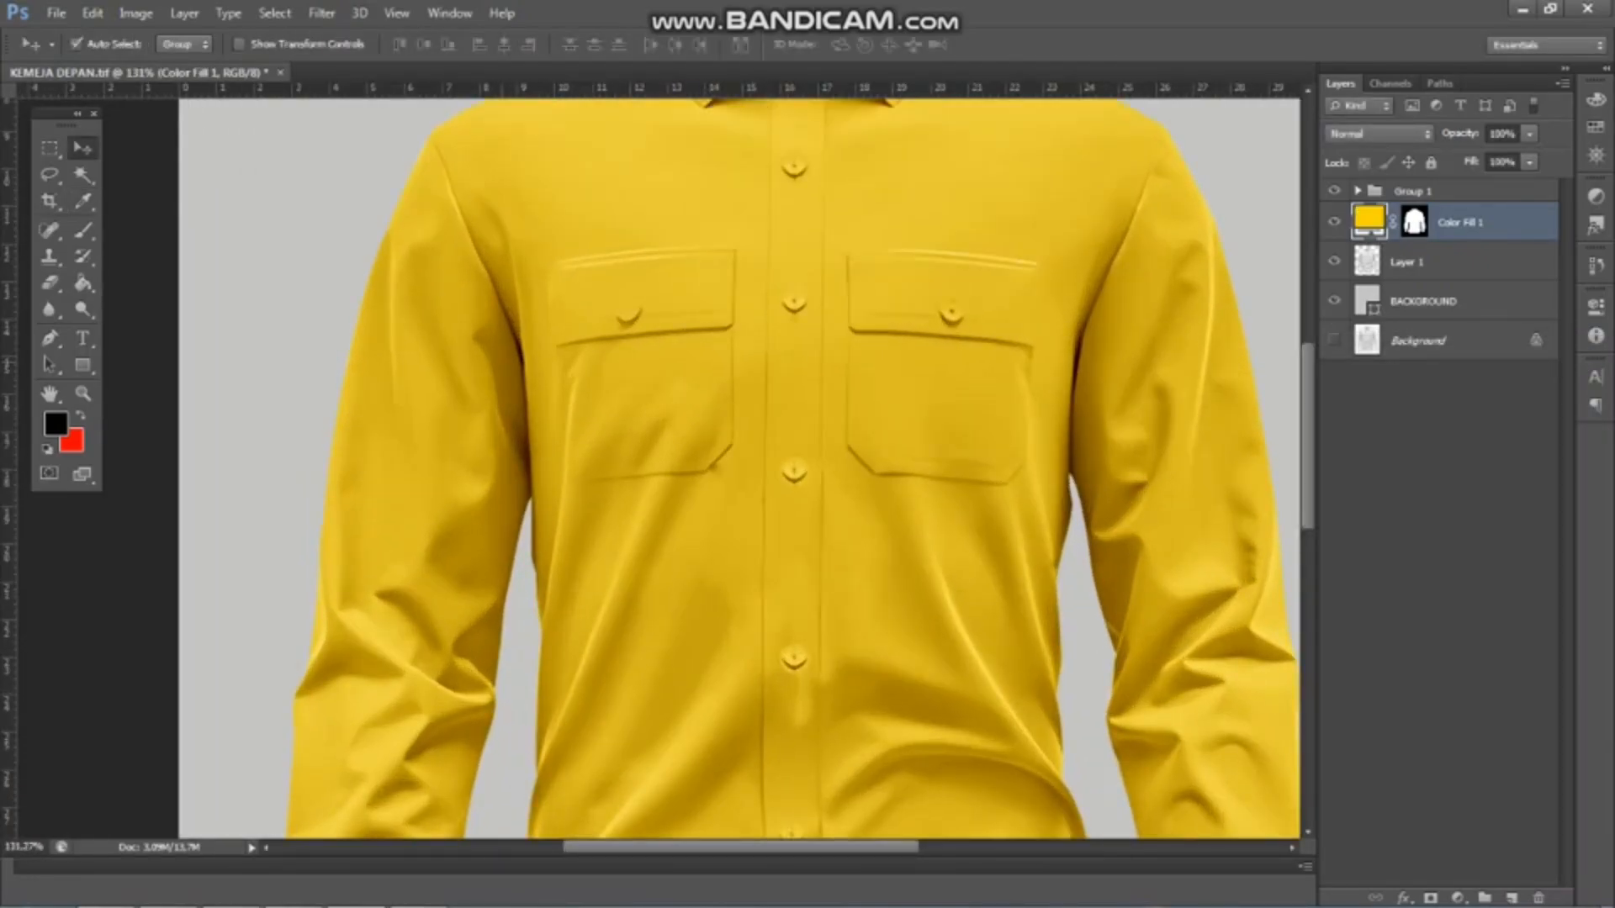
scroll(563, 412, "down", 7)
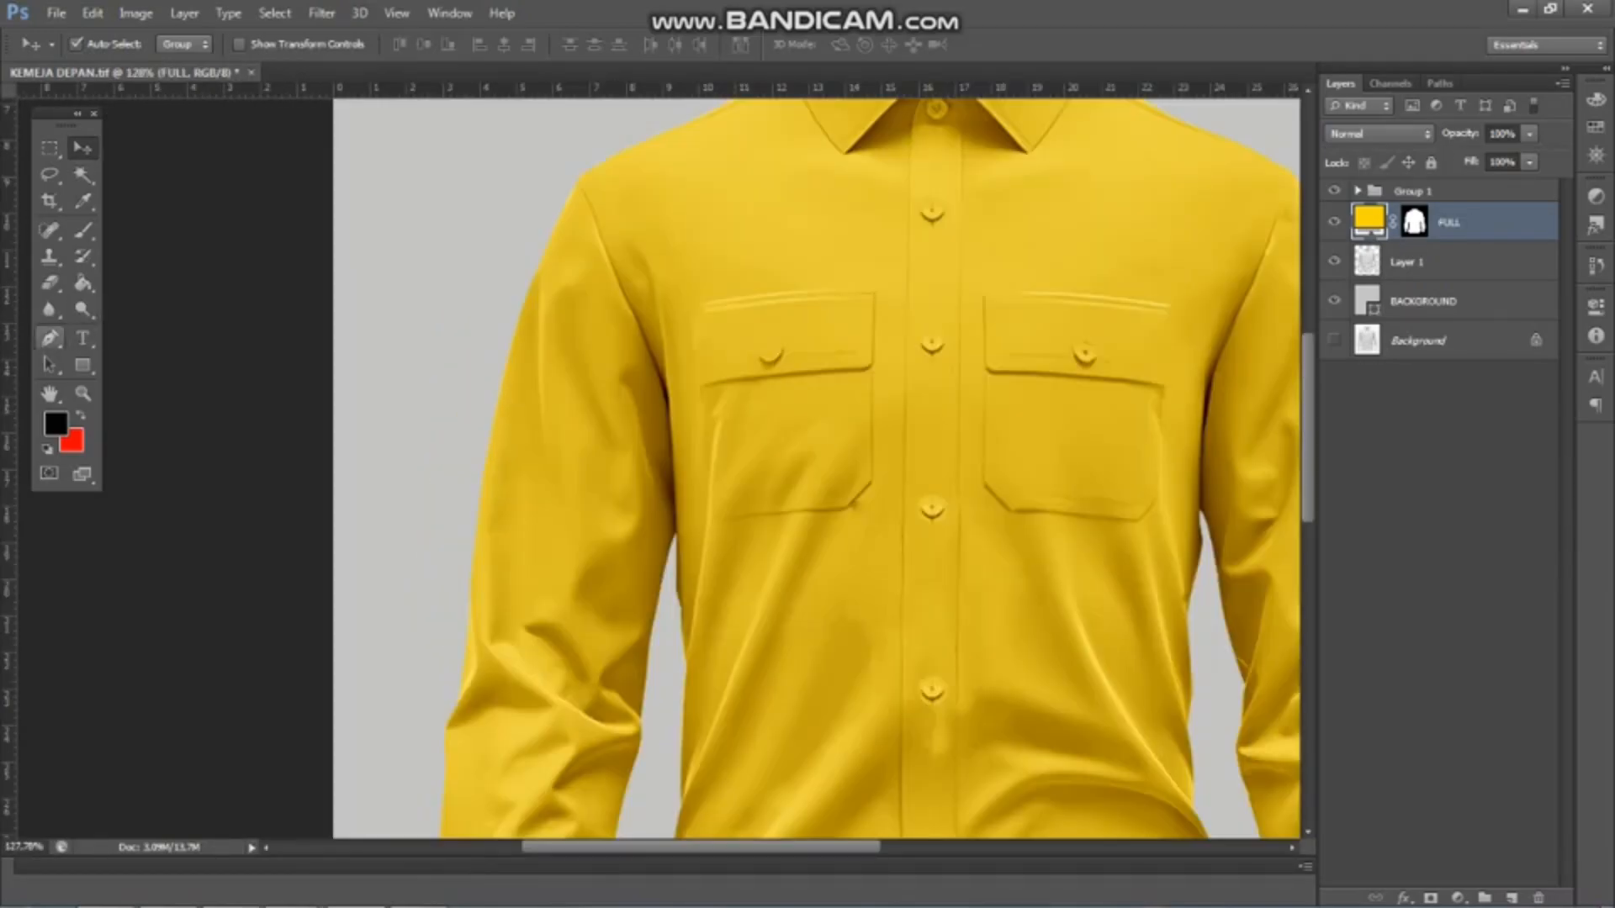
With Layer 1 active, trace the left-hand armhole seam with the Pen tool from the shoulder towards the underarm
left_click(50, 338)
left_click(1422, 261)
scroll(564, 235, "up", 7)
left_click(579, 110)
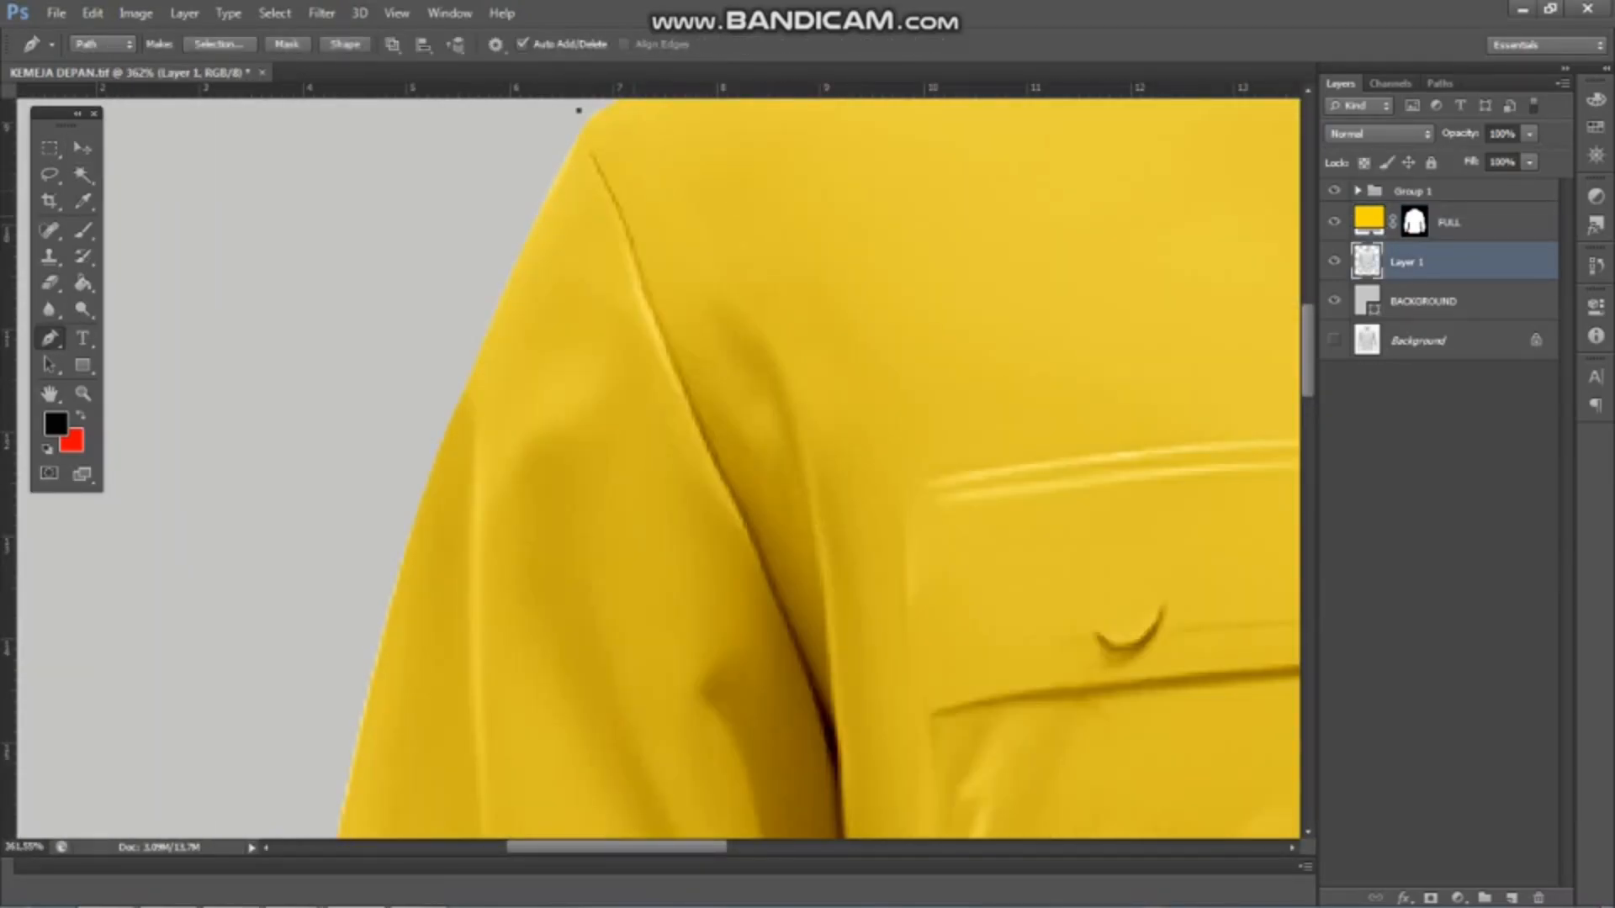
left_click_drag(667, 318, 664, 381)
scroll(808, 623, "down", 3)
scroll(829, 749, "up", 4)
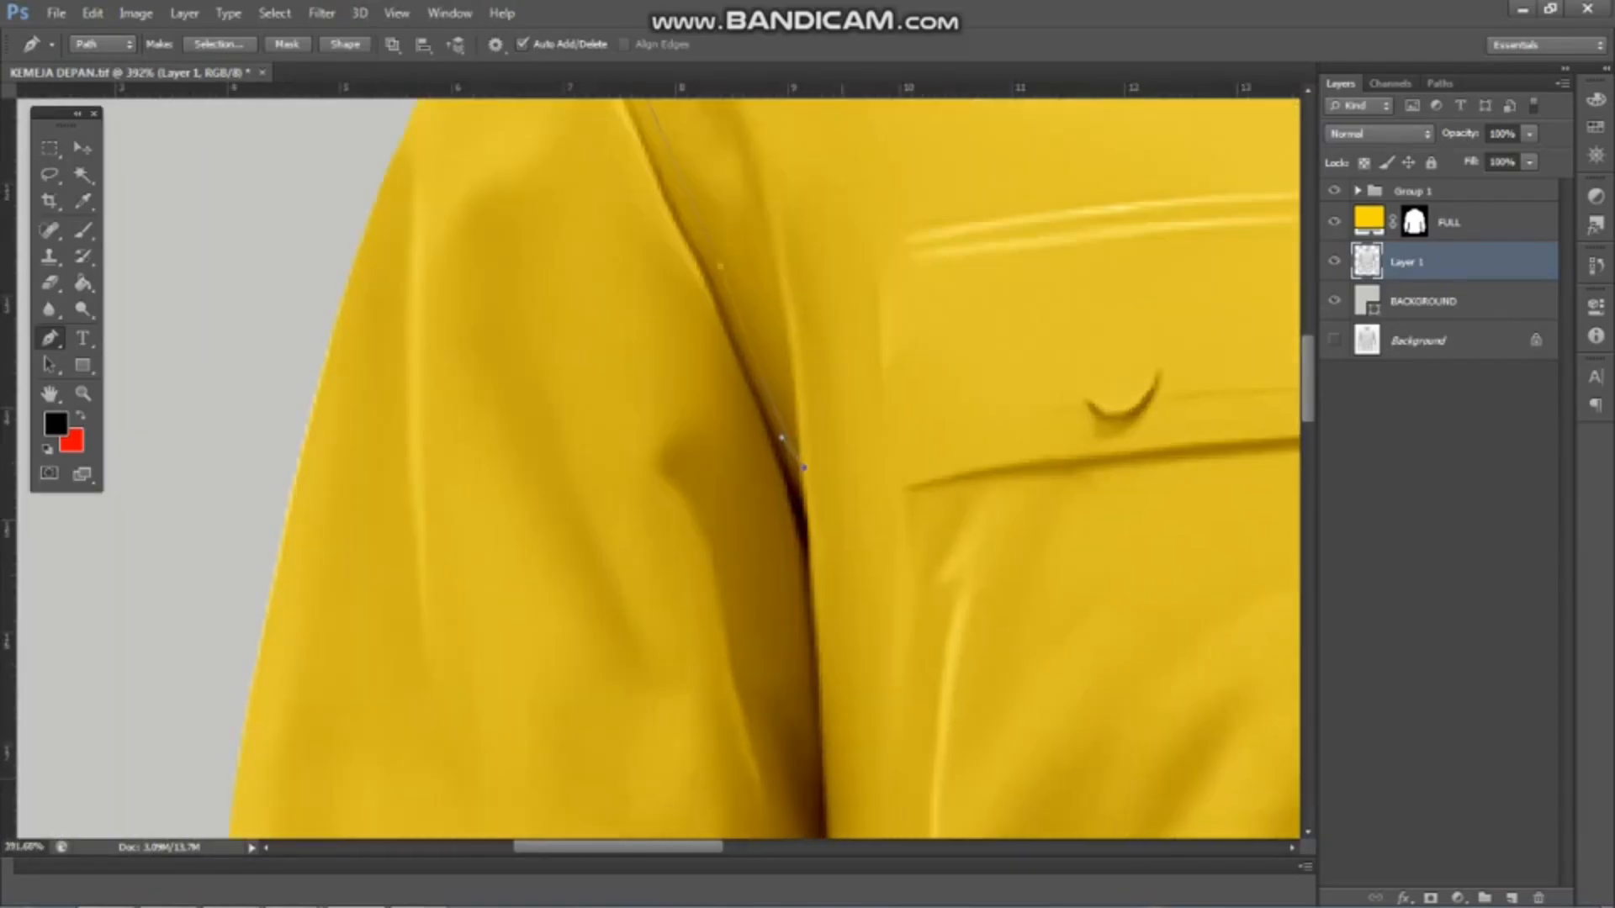
scroll(792, 471, "down", 4)
scroll(814, 677, "up", 4)
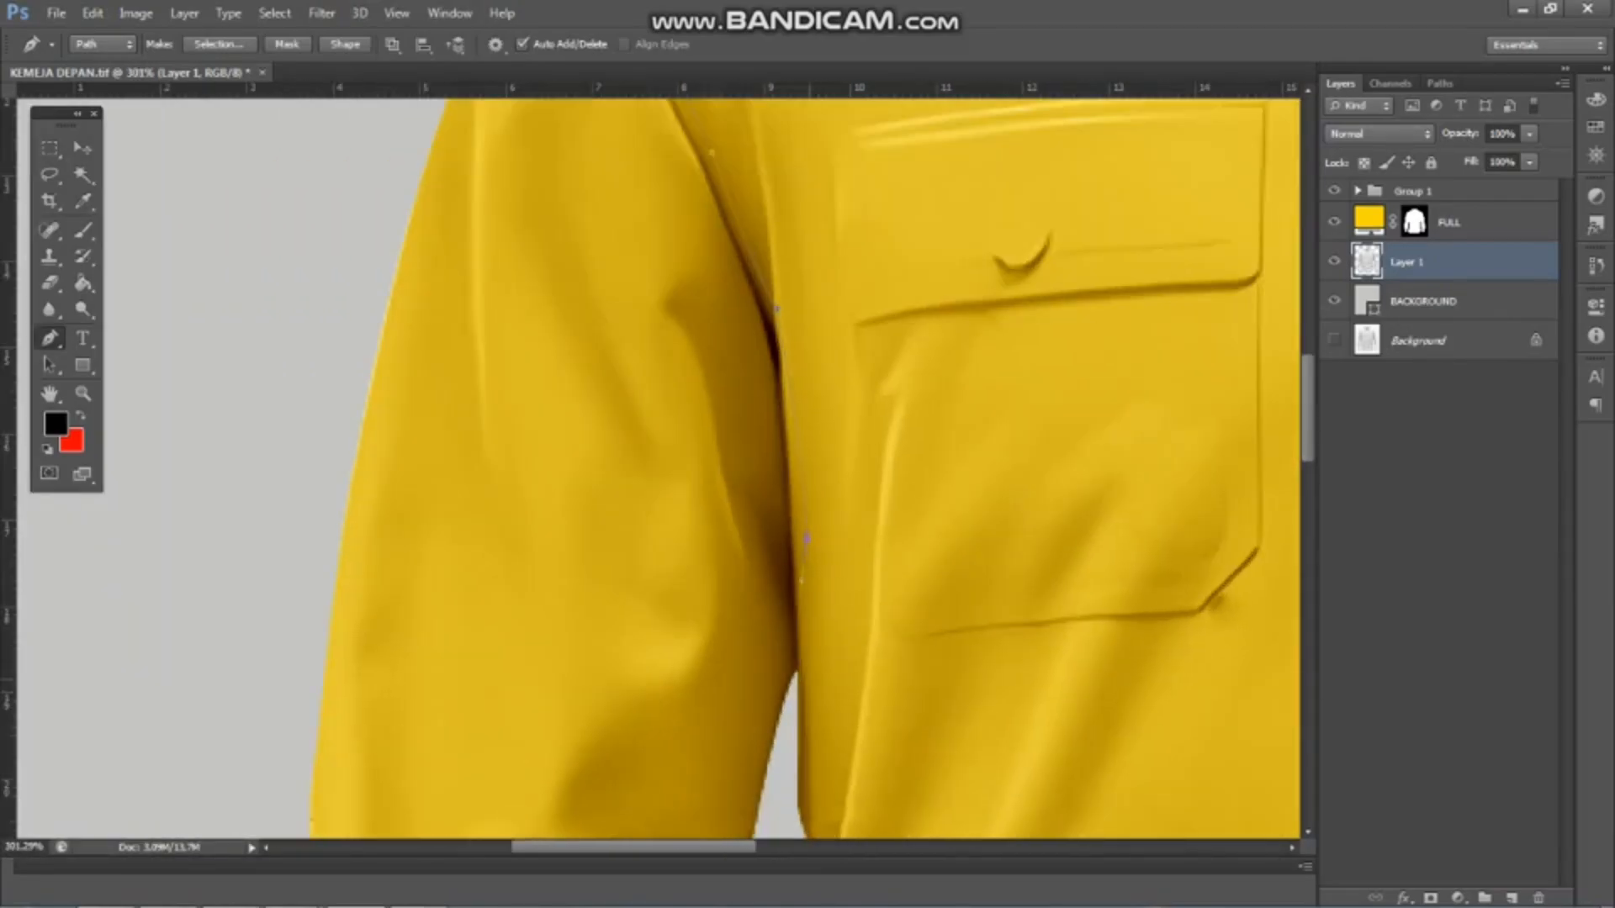
Continue the path past the underarm, loop it loosely around the outside of the left-hand sleeve and close it
scroll(803, 669, "up", 3)
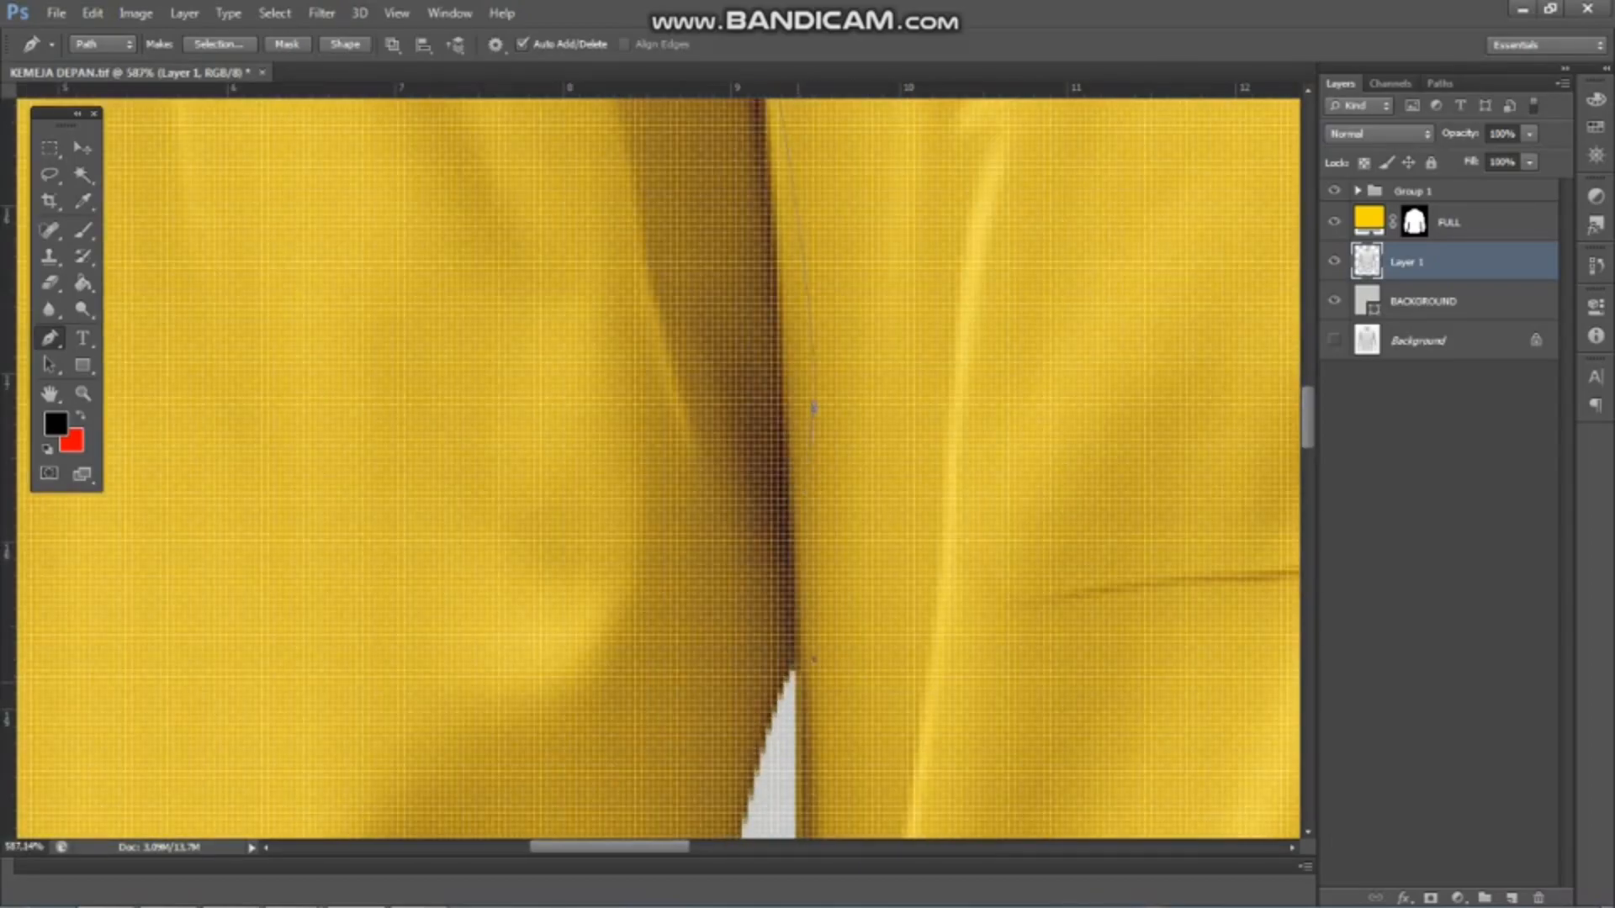
scroll(814, 543, "down", 3)
scroll(799, 374, "down", 5)
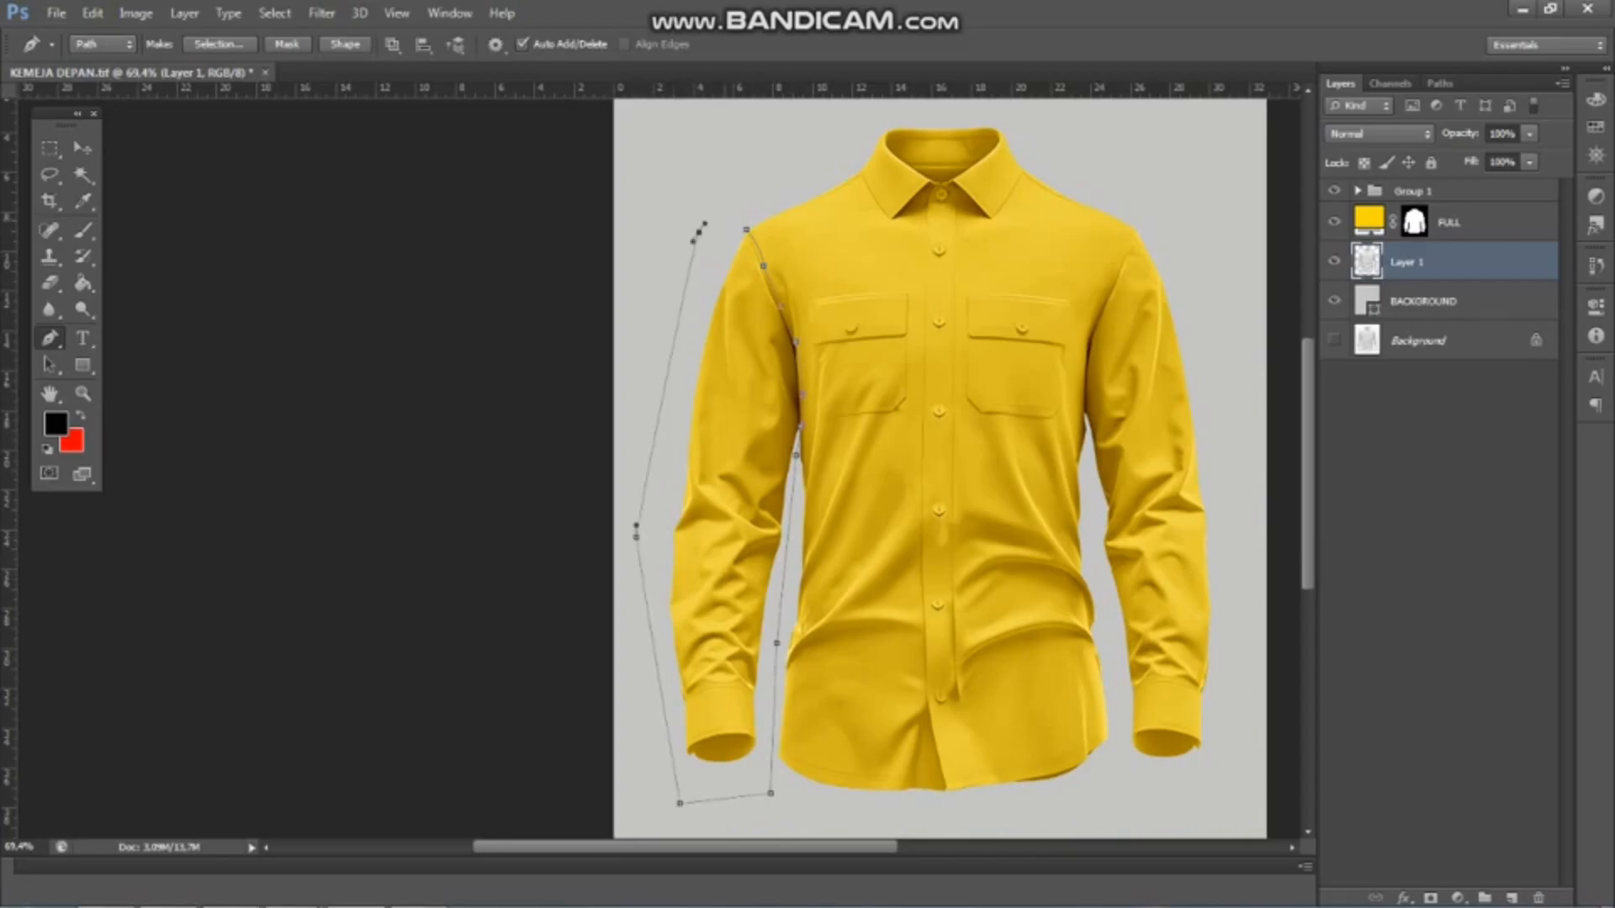
left_click(746, 229)
scroll(746, 232, "down", 3)
Hide the BACKGROUND layer and convert the left-hand sleeve path into a selection
left_click(1334, 301)
scroll(488, 357, "up", 4)
key("ctrl+Return")
Subtract the transparent area around the shirt from the selection with the Magic Wand, leaving only the left-hand sleeve
key("w")
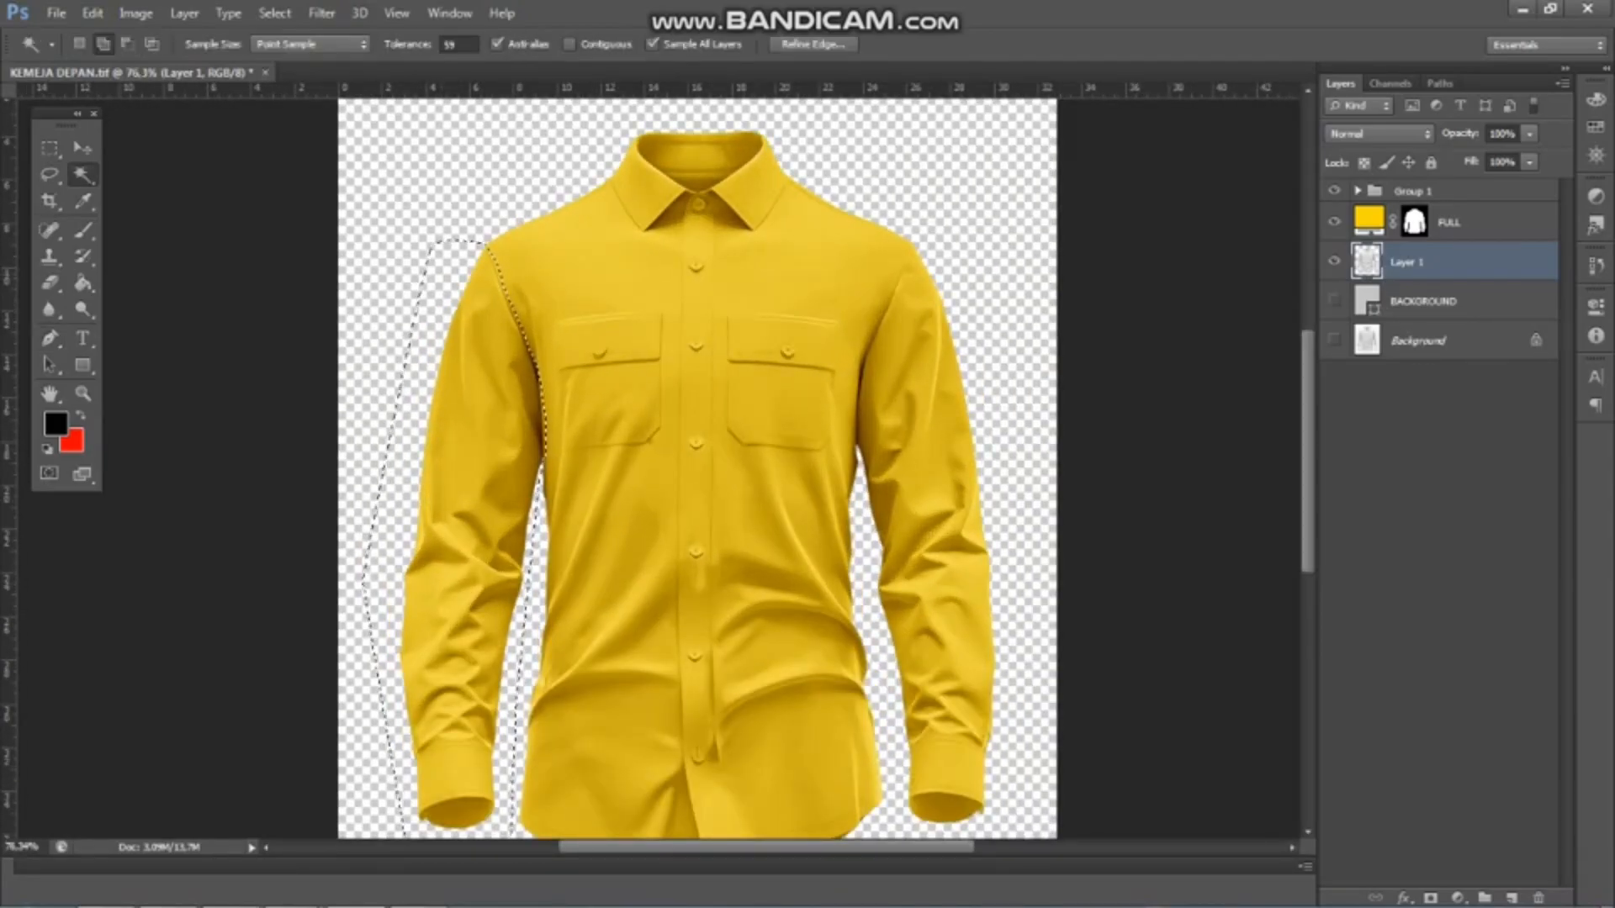
left_click(80, 43)
left_click(412, 302, "alt")
scroll(539, 462, "down", 2)
Add a Solid Color fill in orange #fc7e00 for the selected sleeve and move it above the FULL layer
left_click(1458, 898)
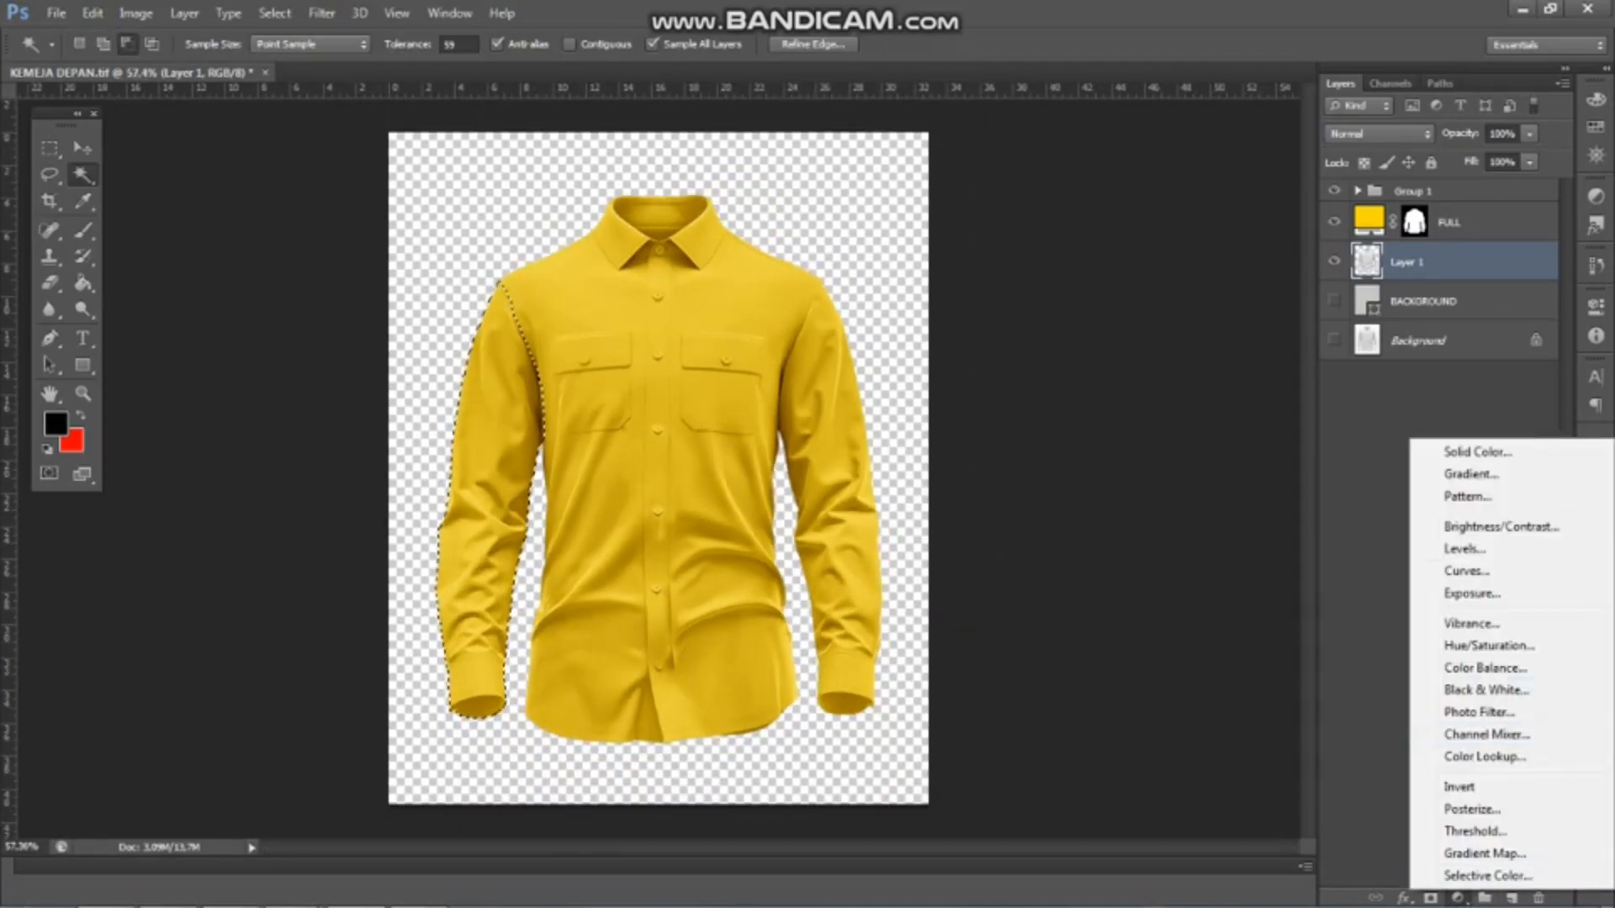
left_click(1456, 440)
left_click(1312, 404)
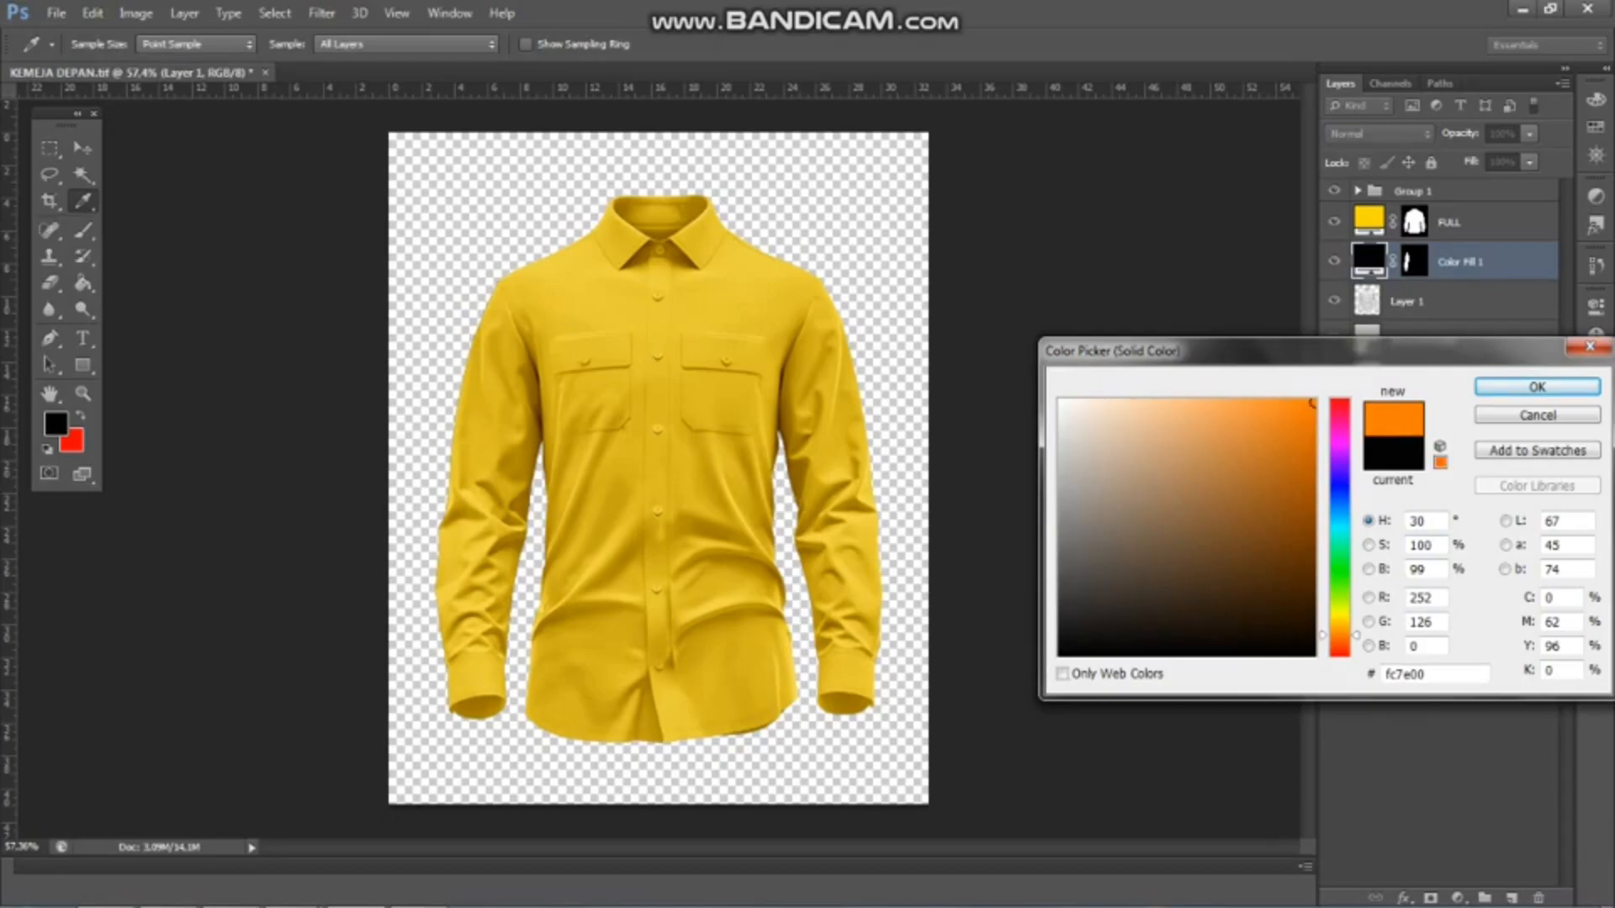
left_click(1537, 387)
left_click_drag(1462, 262, 1462, 212)
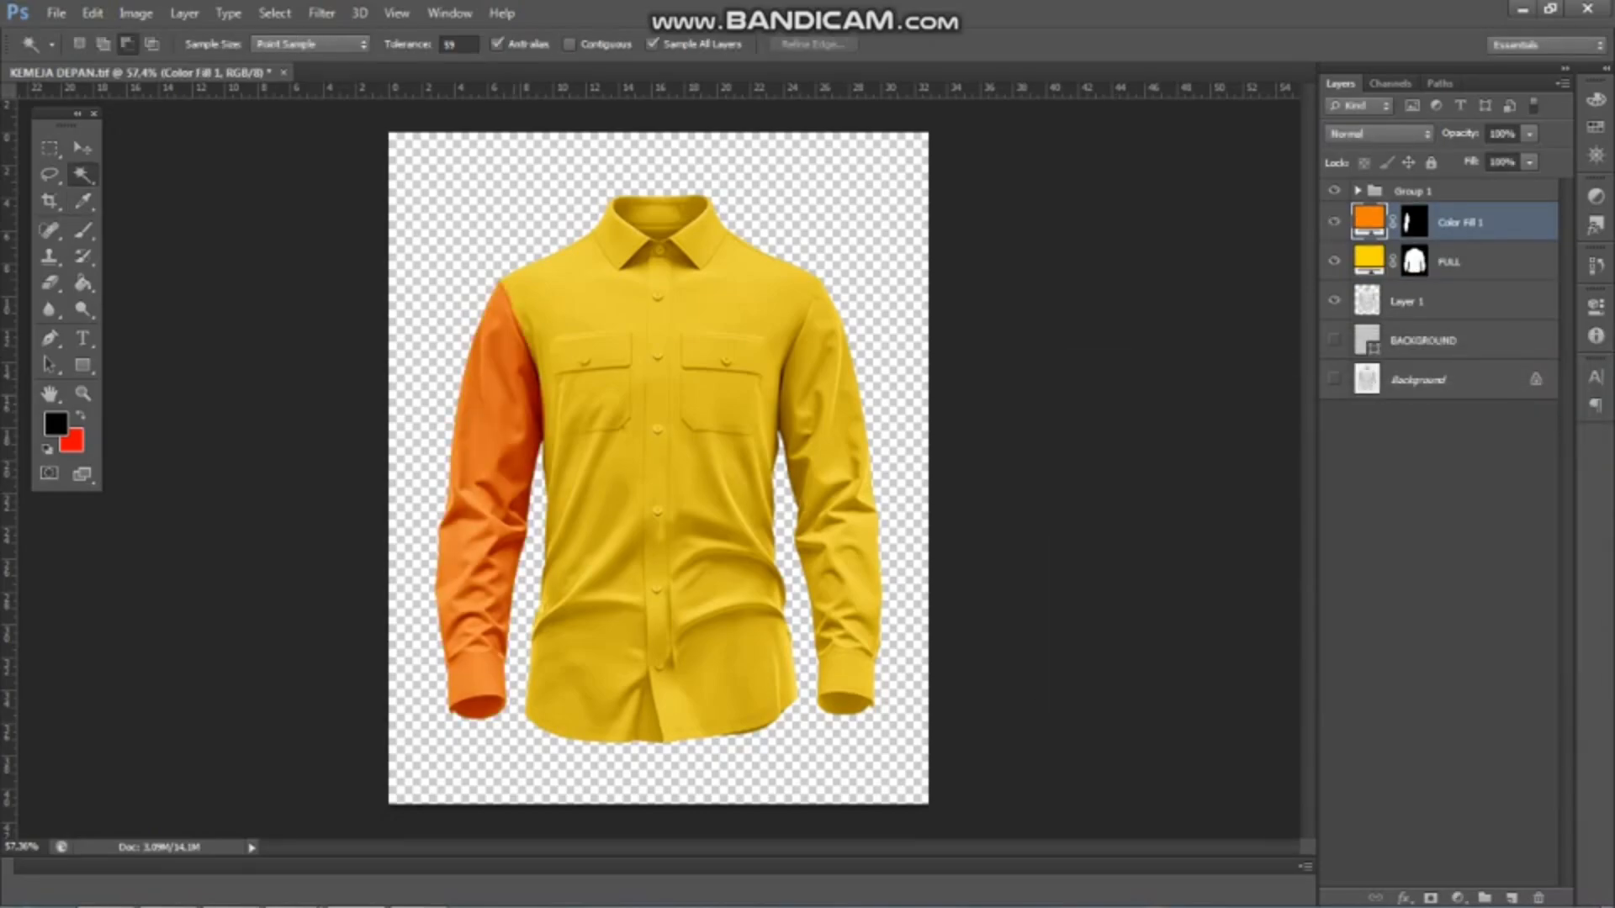
Trace the right-hand armhole seam with the Pen tool from the shoulder point down to the underarm gap
scroll(579, 416, "up", 3)
scroll(505, 294, "up", 6)
scroll(471, 290, "down", 5)
scroll(934, 282, "up", 5)
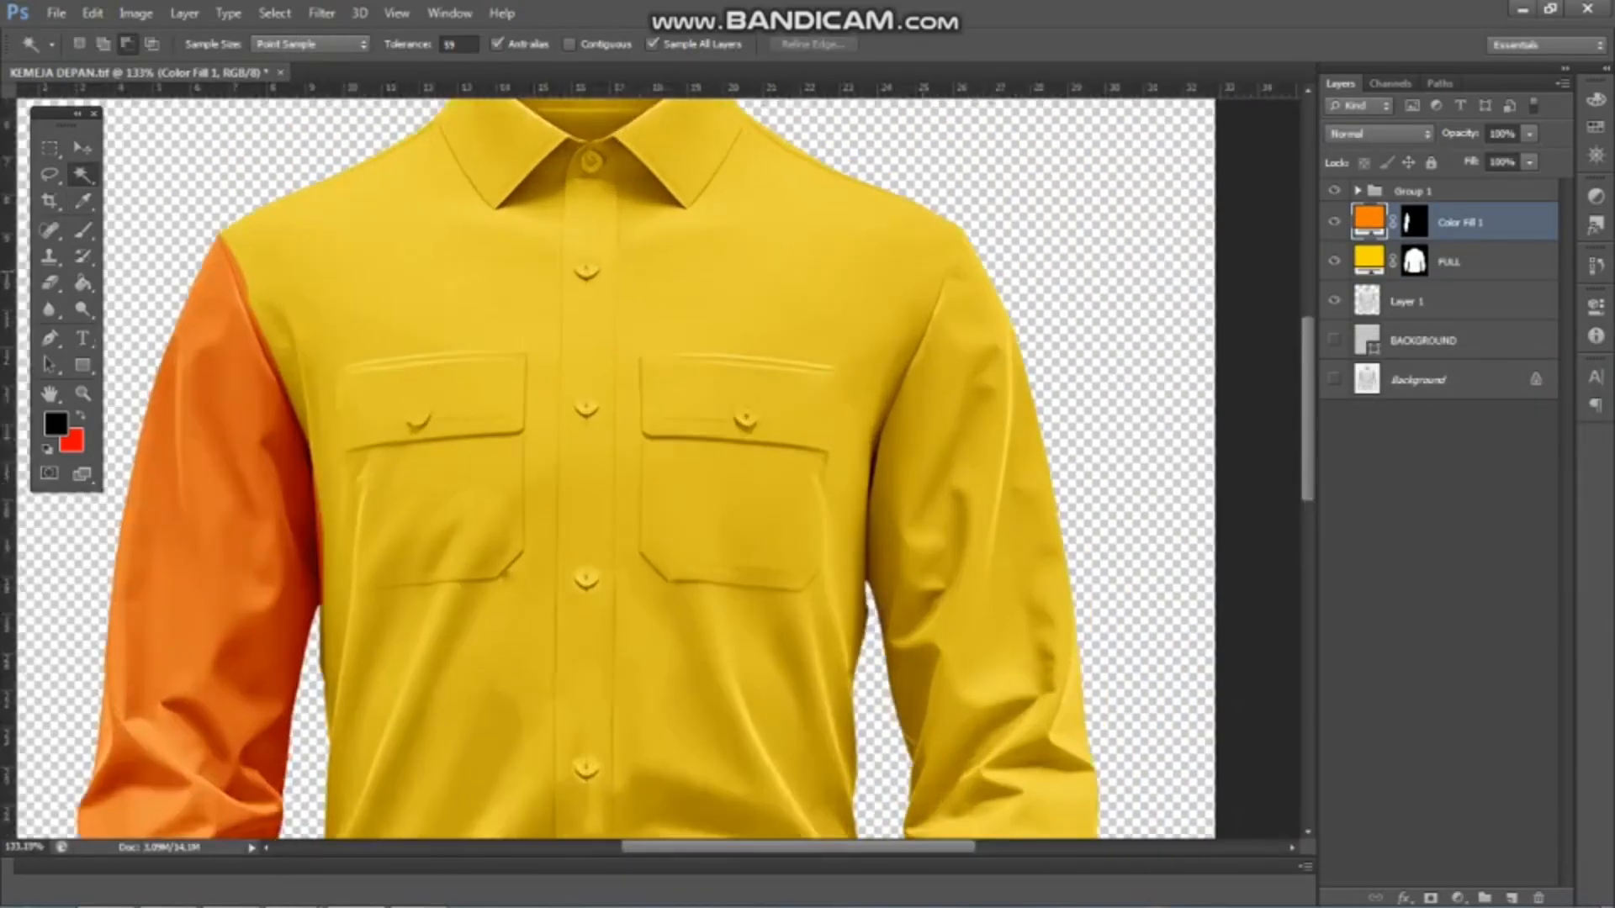
key("p")
scroll(1017, 351, "up", 2)
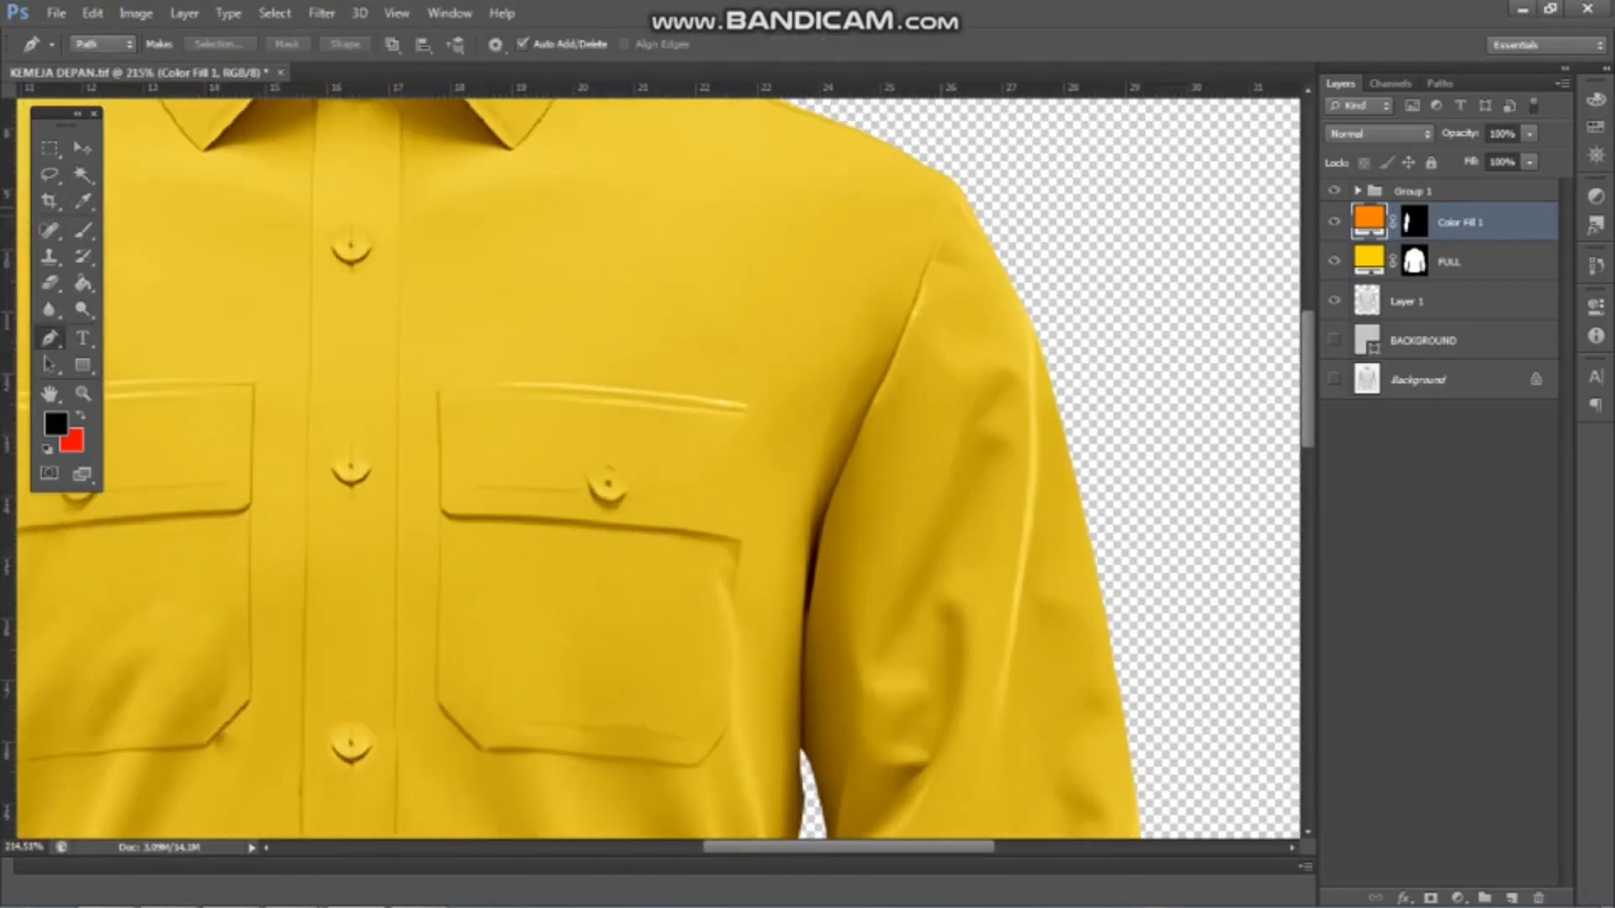
left_click(952, 172)
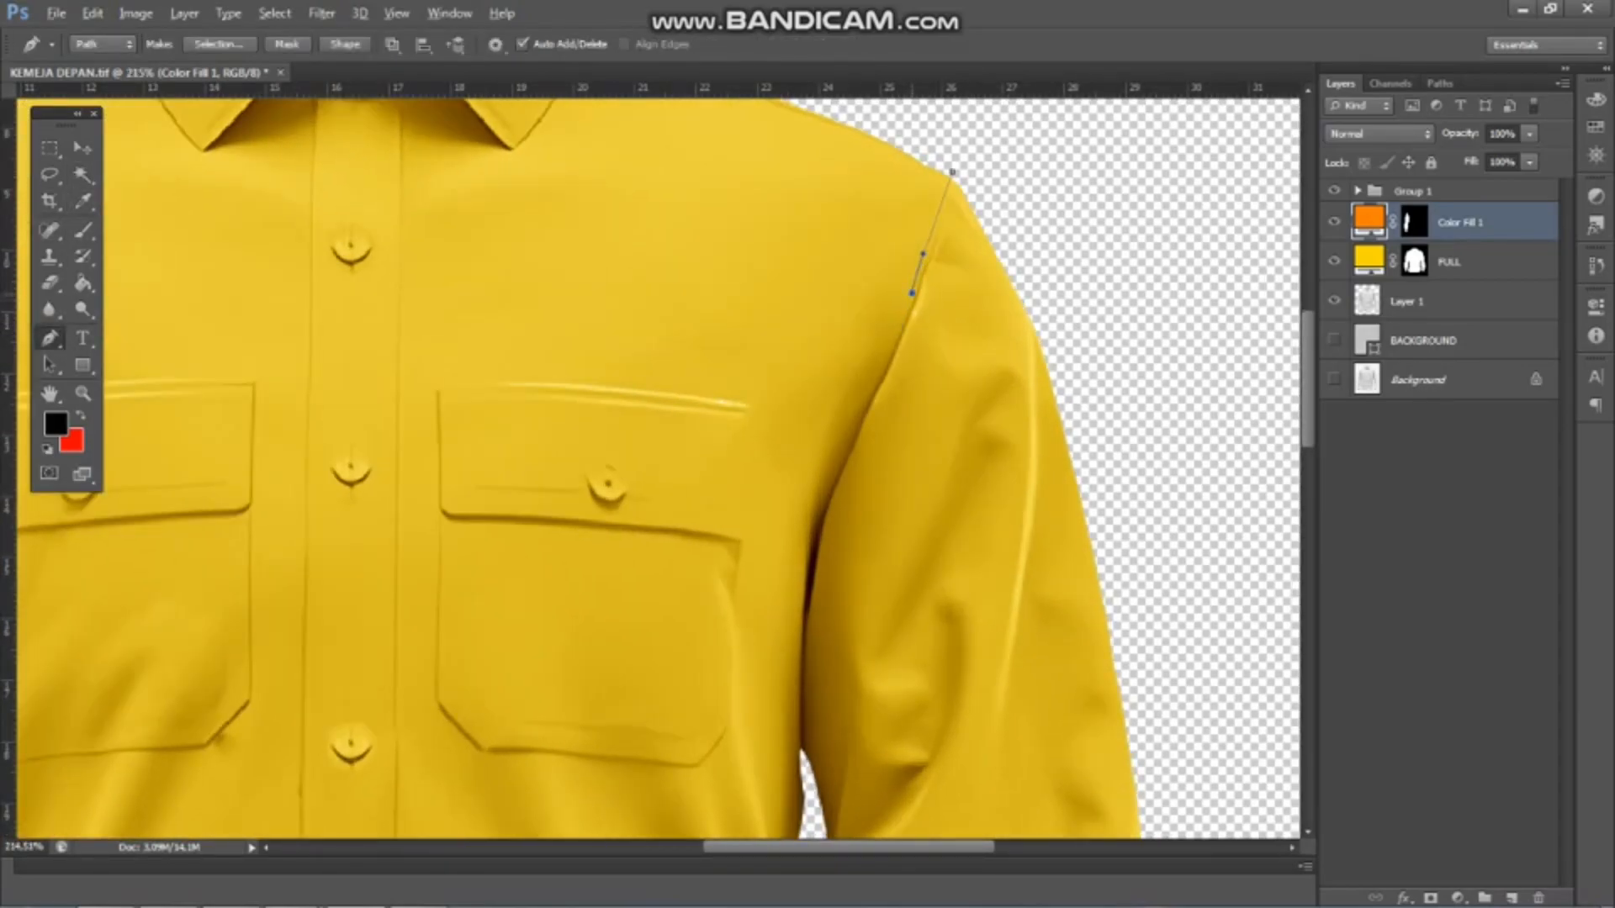
scroll(858, 438, "up", 1)
scroll(793, 614, "up", 2)
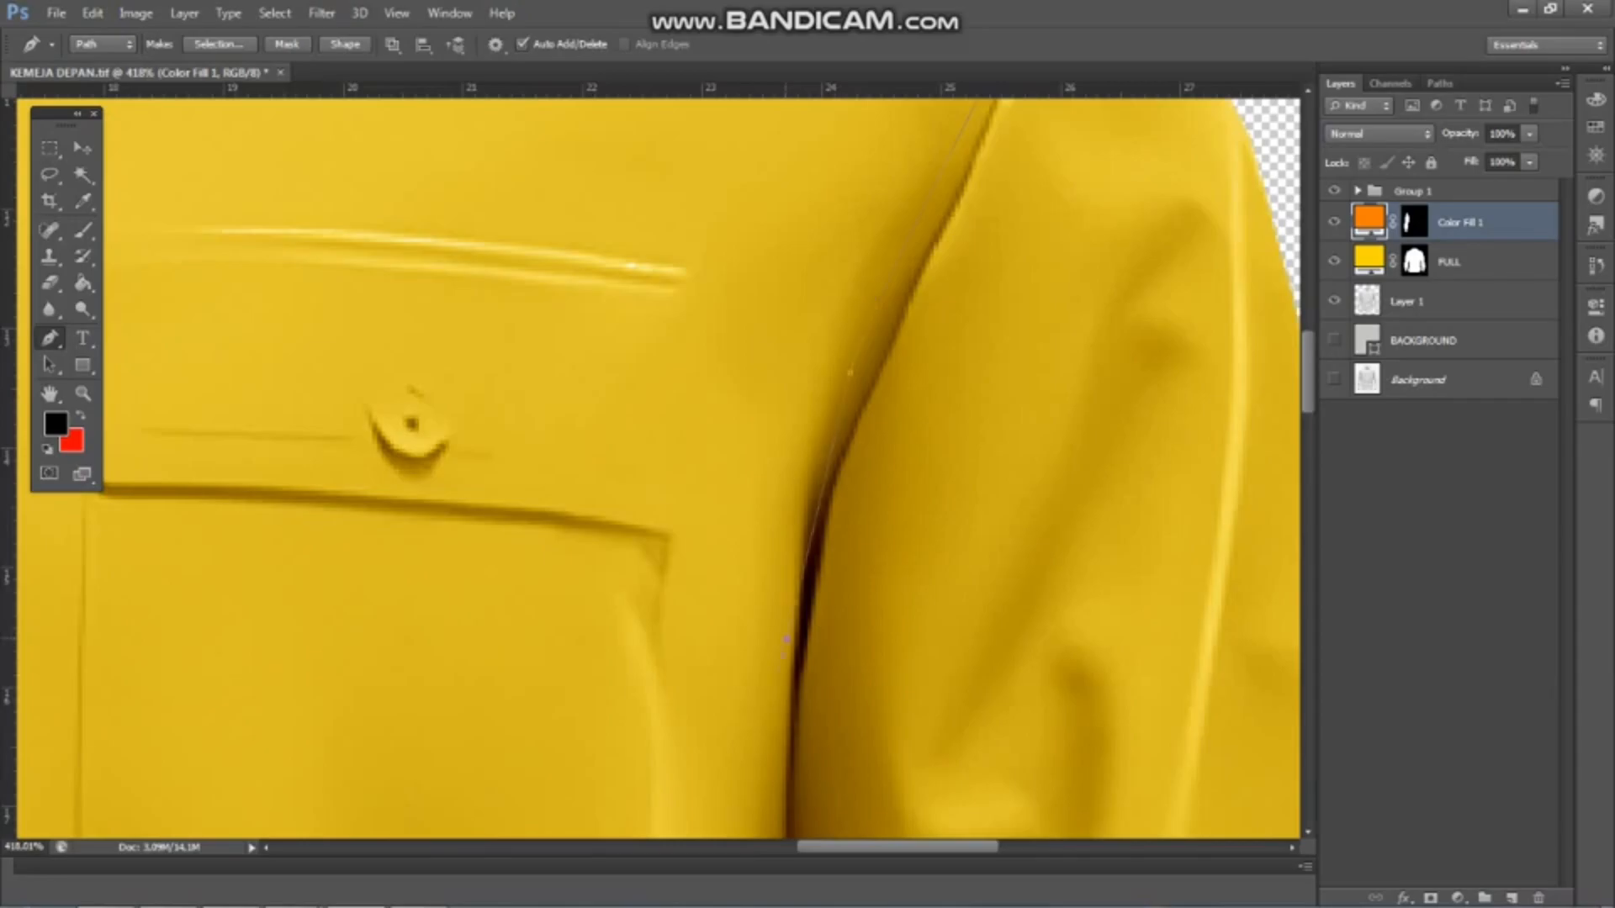
scroll(789, 606, "down", 3)
scroll(807, 757, "up", 2)
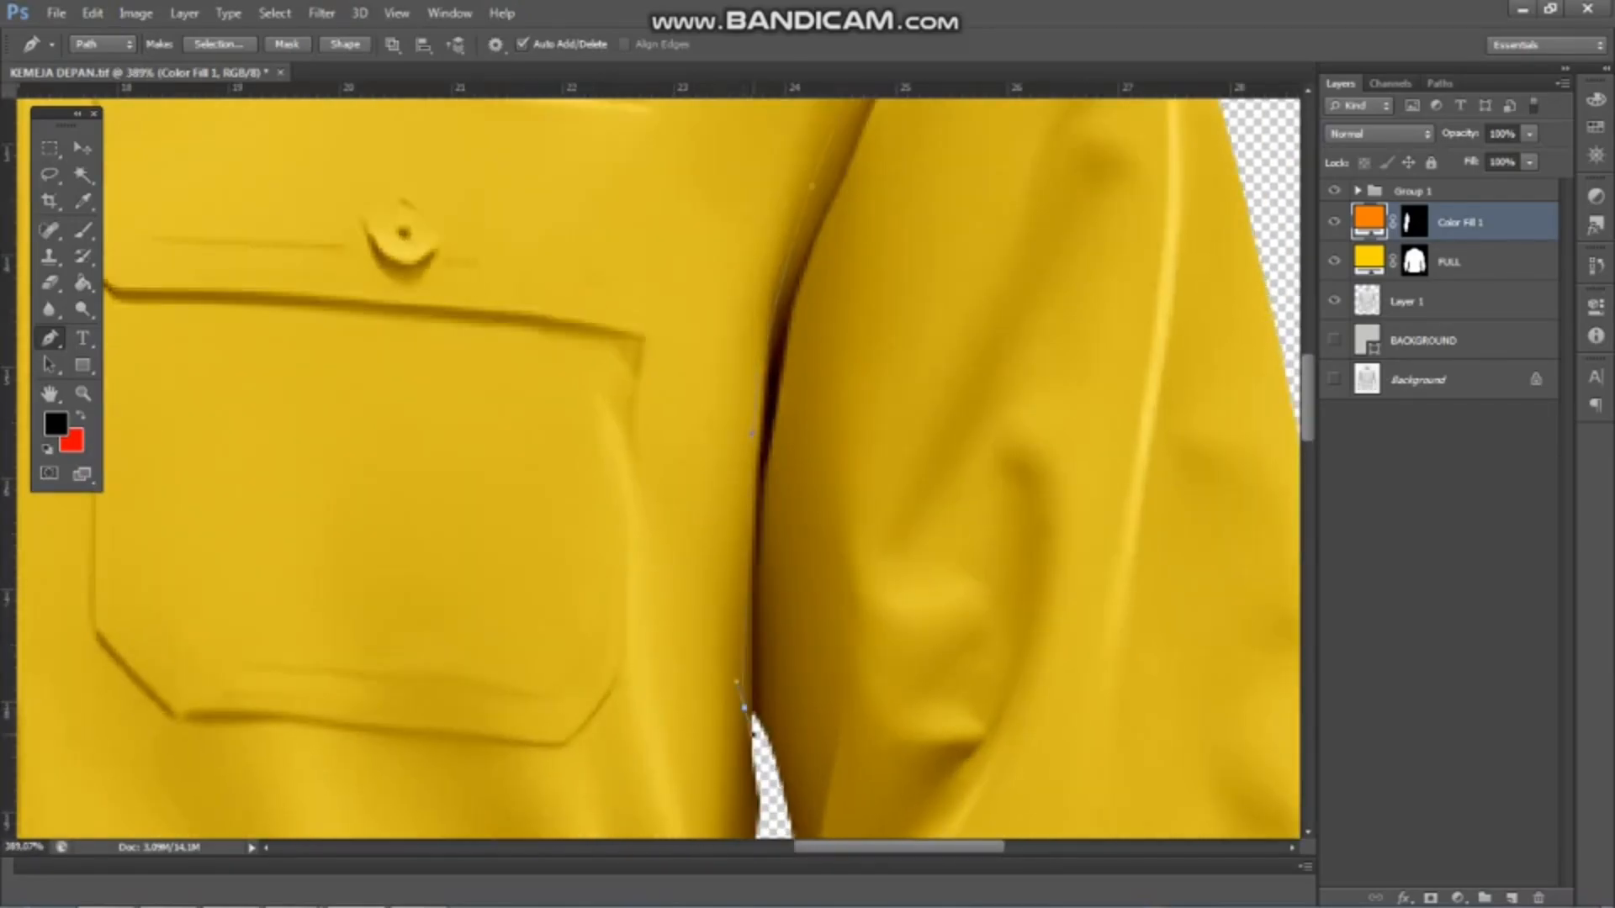
Close the path loosely around the right-hand sleeve, convert it into a selection and make Layer 1 active
scroll(756, 742, "down", 8)
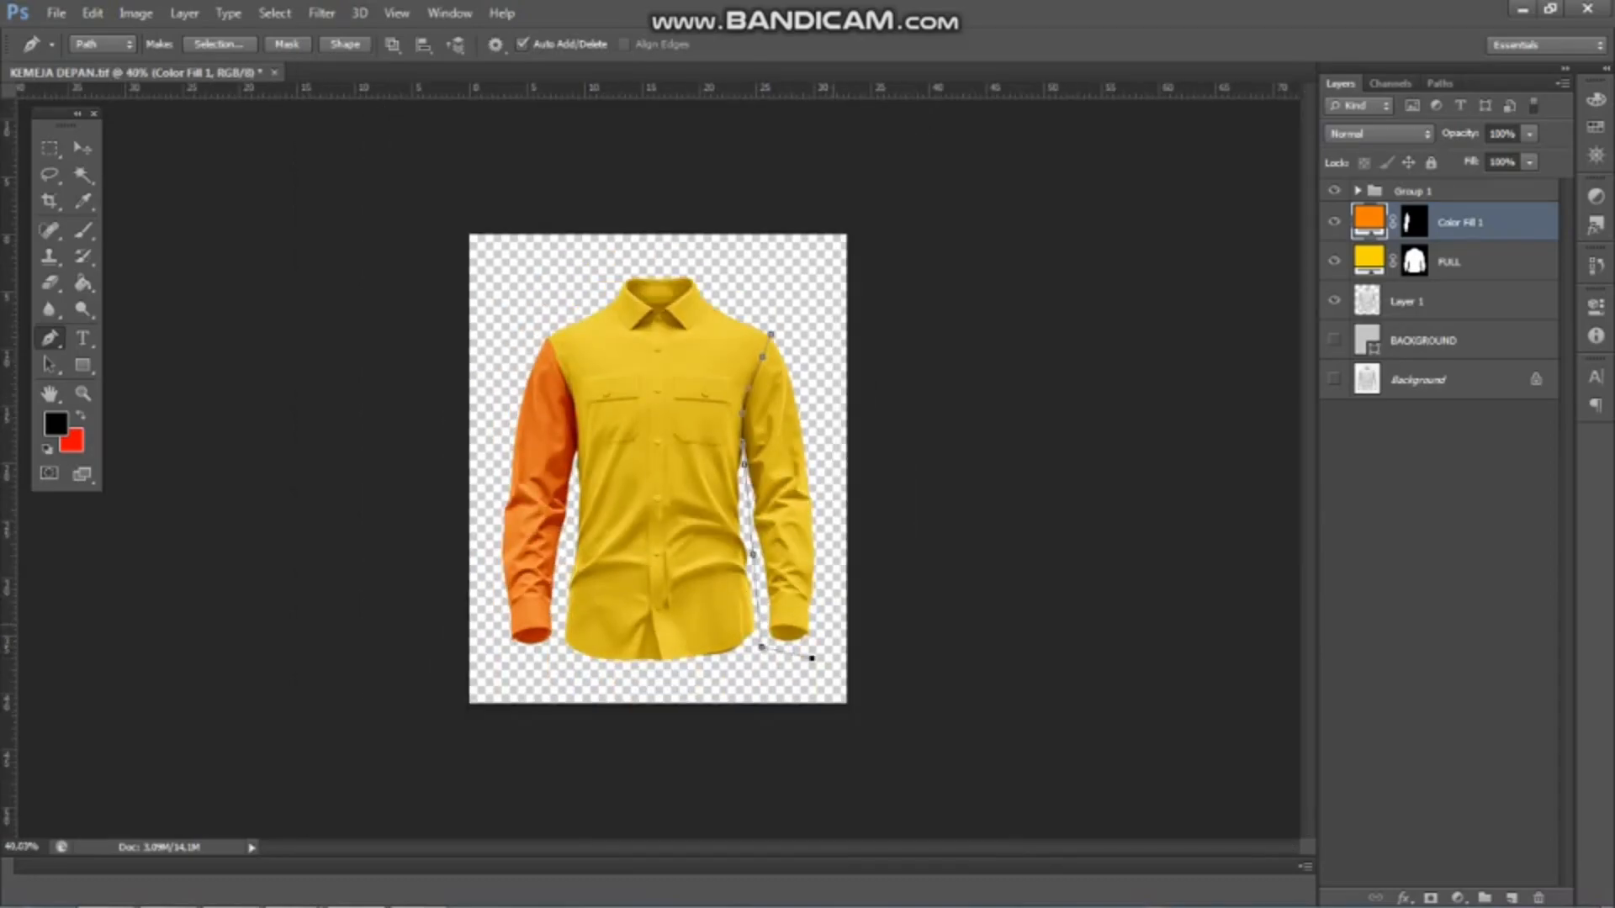
scroll(656, 471, "up", 2)
key("ctrl+Return")
scroll(835, 217, "up", 2)
left_click(1464, 301)
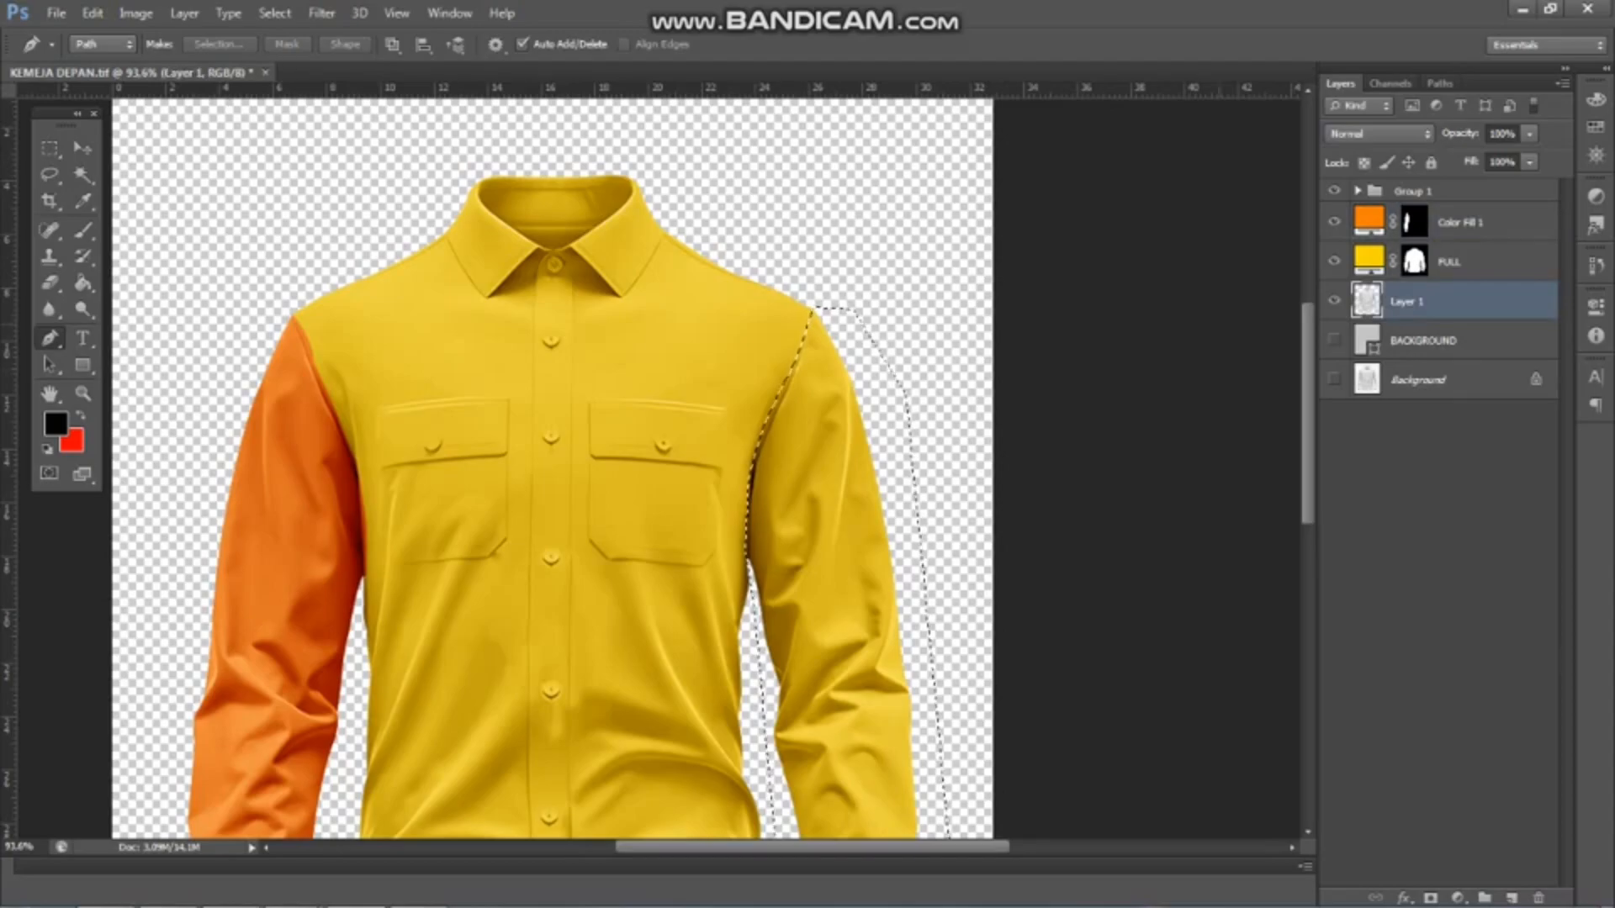
Subtract the transparent area around the right-hand sleeve from the selection with the Magic Wand, leaving Layer 1 without a mask
left_click(83, 175)
left_click(888, 388, "alt")
scroll(855, 347, "down", 3)
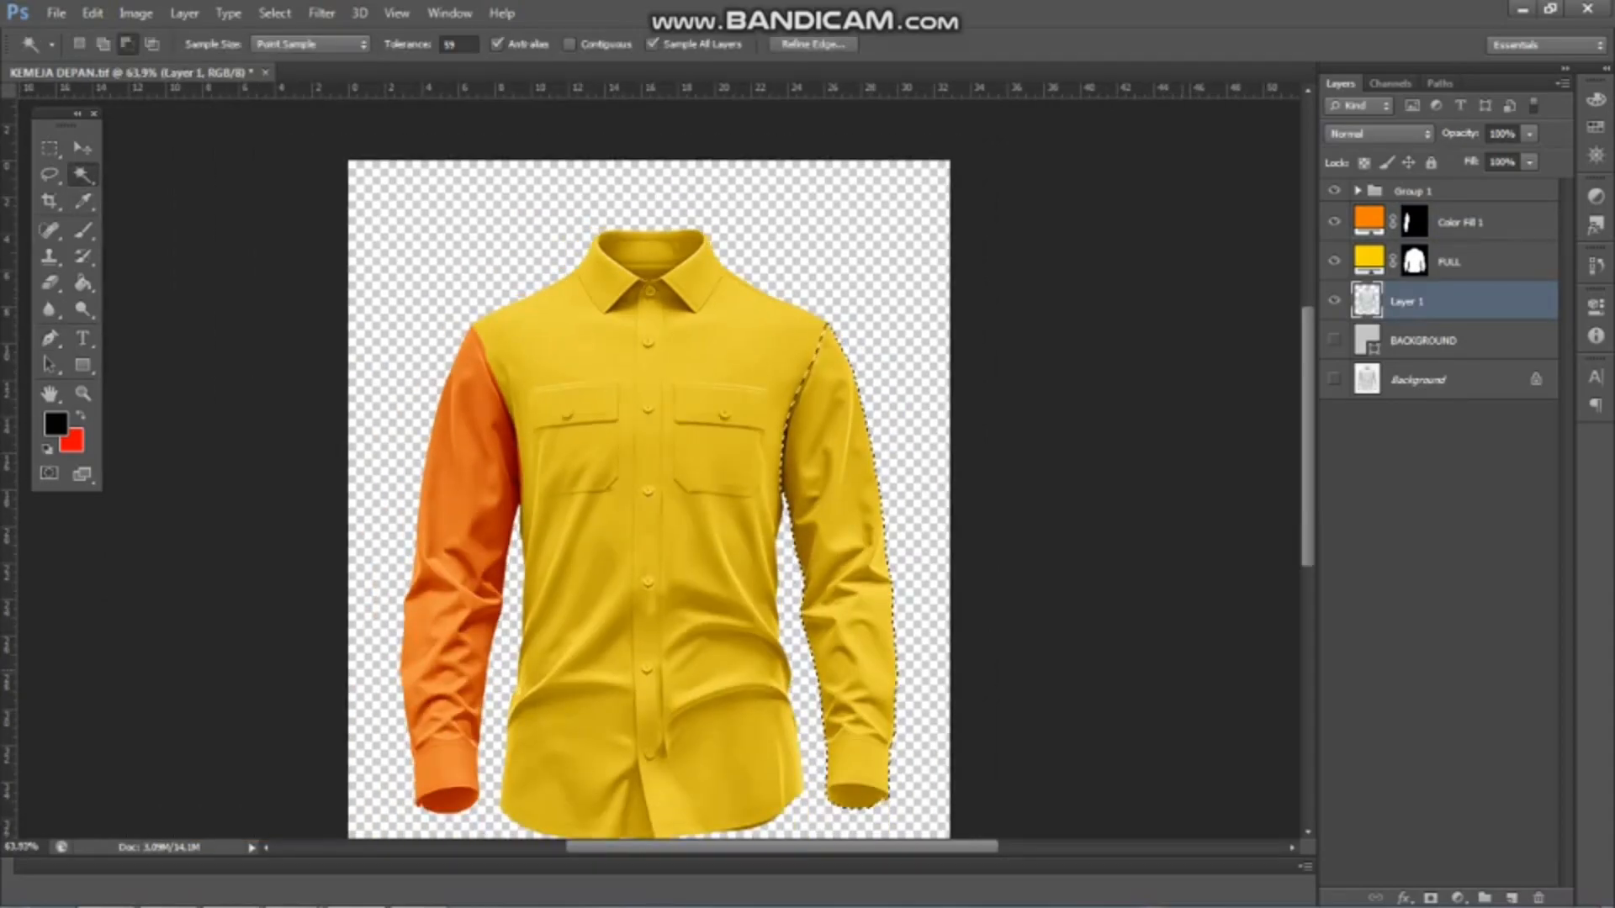
left_click(1431, 898)
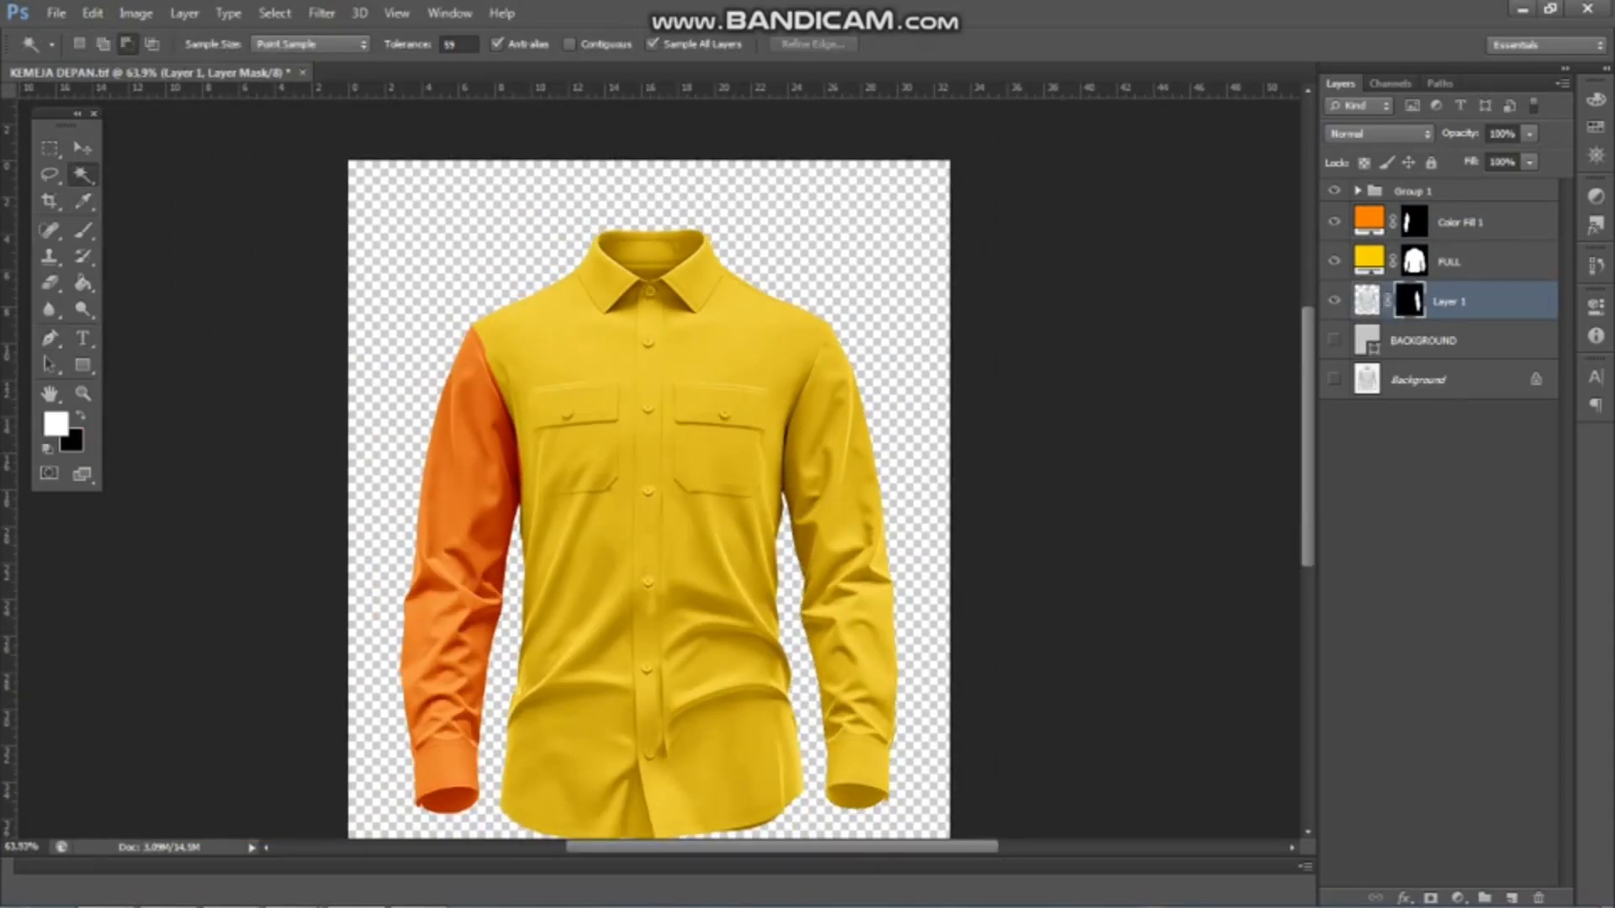
key("ctrl+z")
Add a Solid Color fill in orange #ff8103 for the right-hand sleeve and move it above Color Fill 1
left_click(1458, 898)
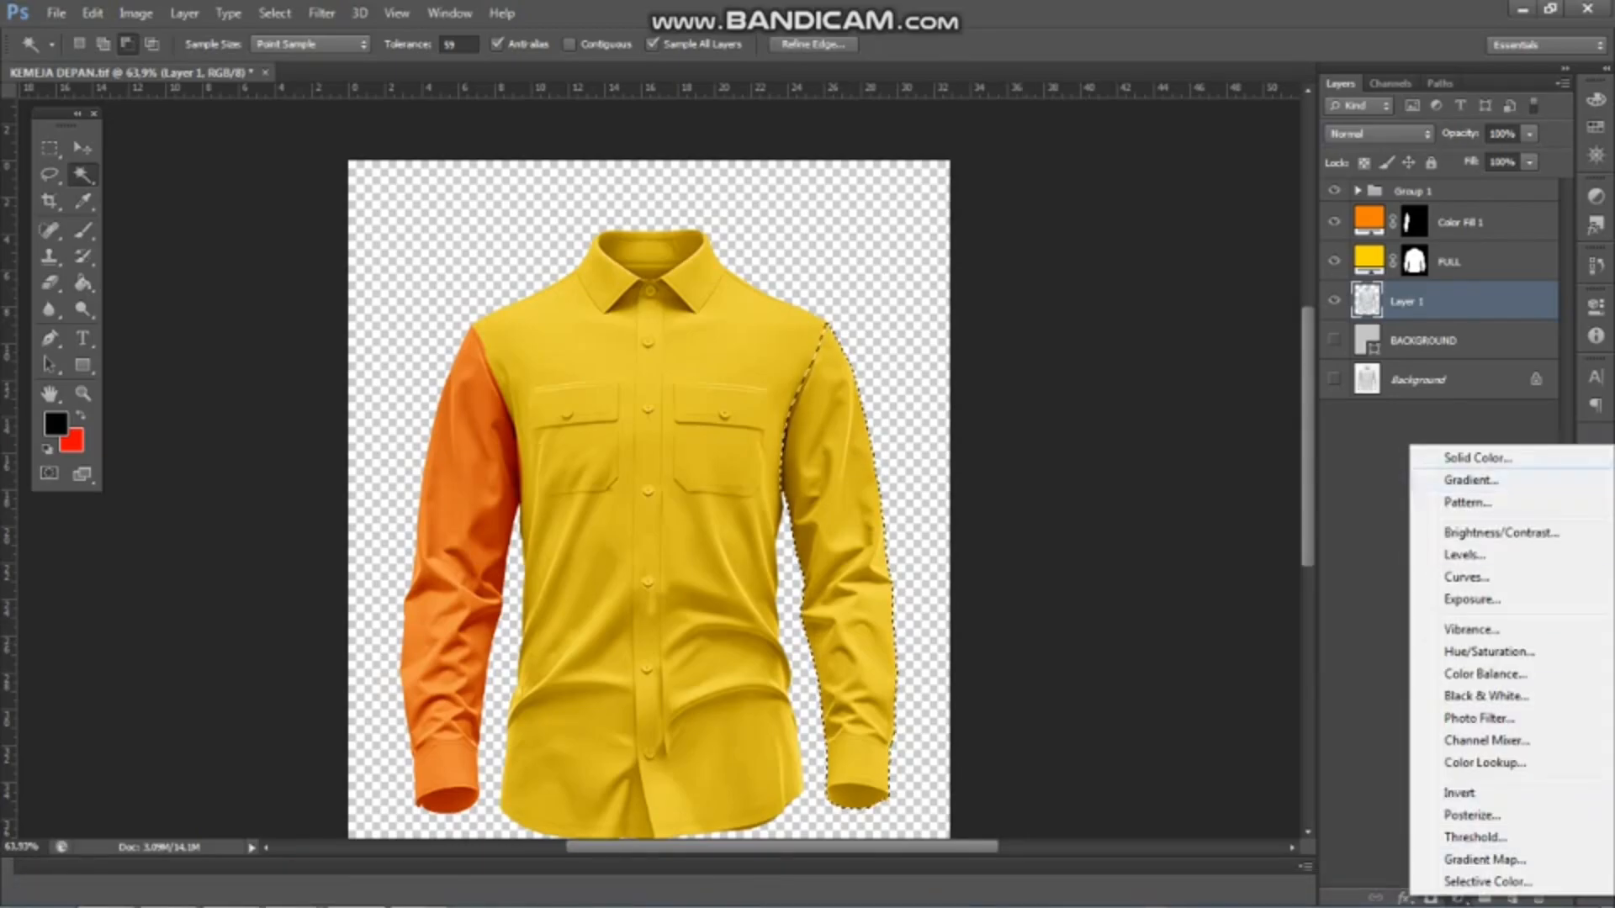
left_click(1478, 457)
left_click(1313, 400)
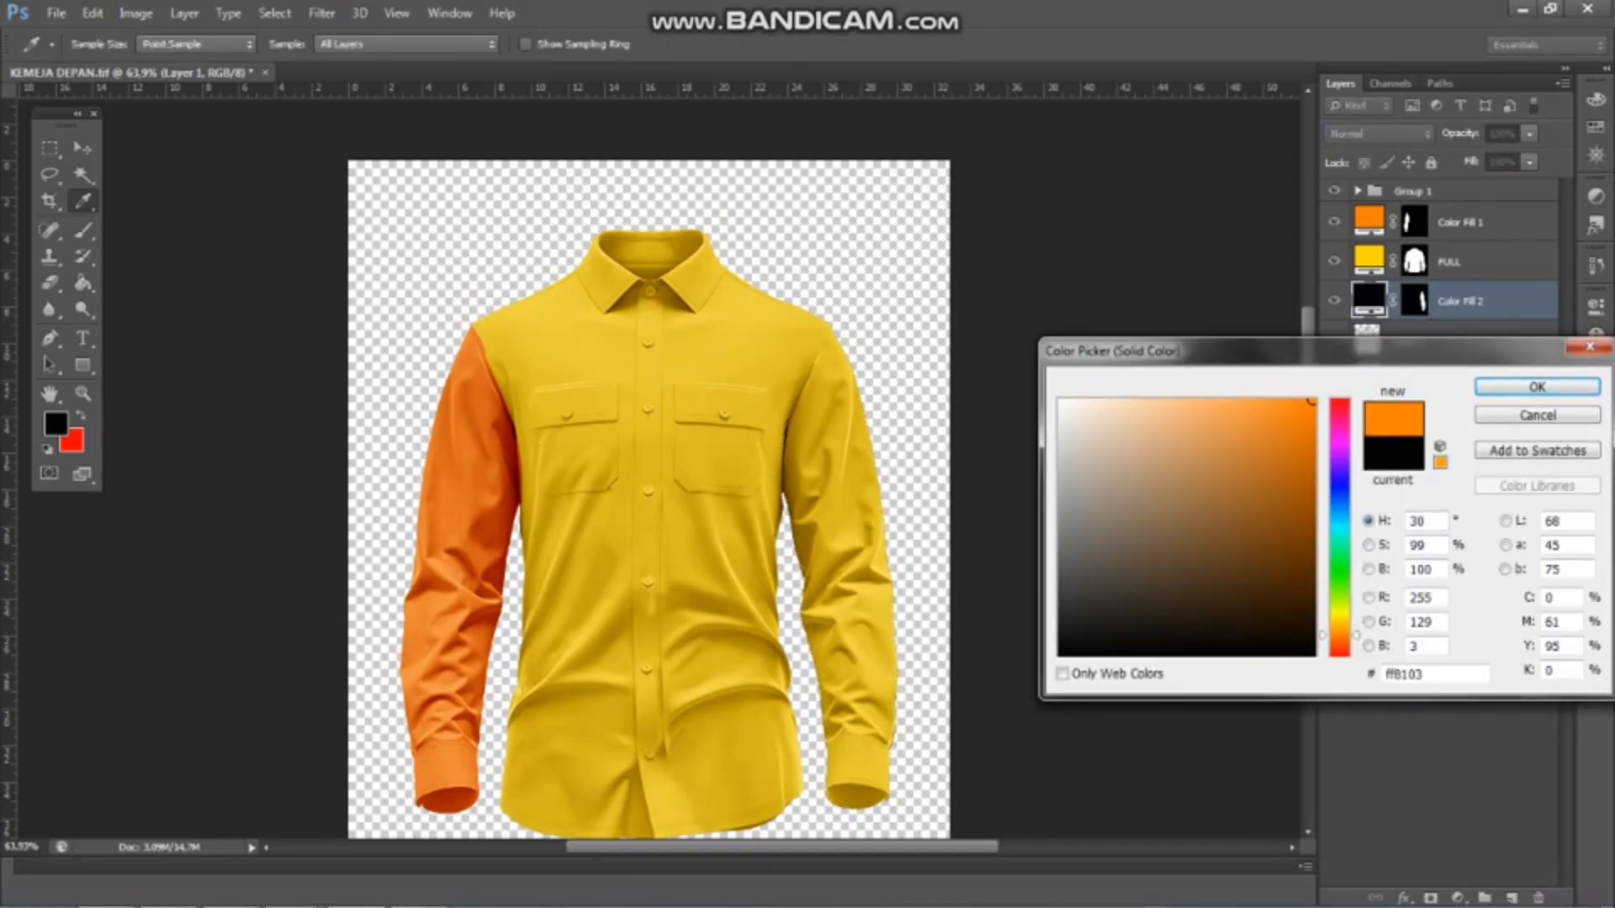
left_click(1537, 388)
left_click_drag(1482, 301, 1478, 205)
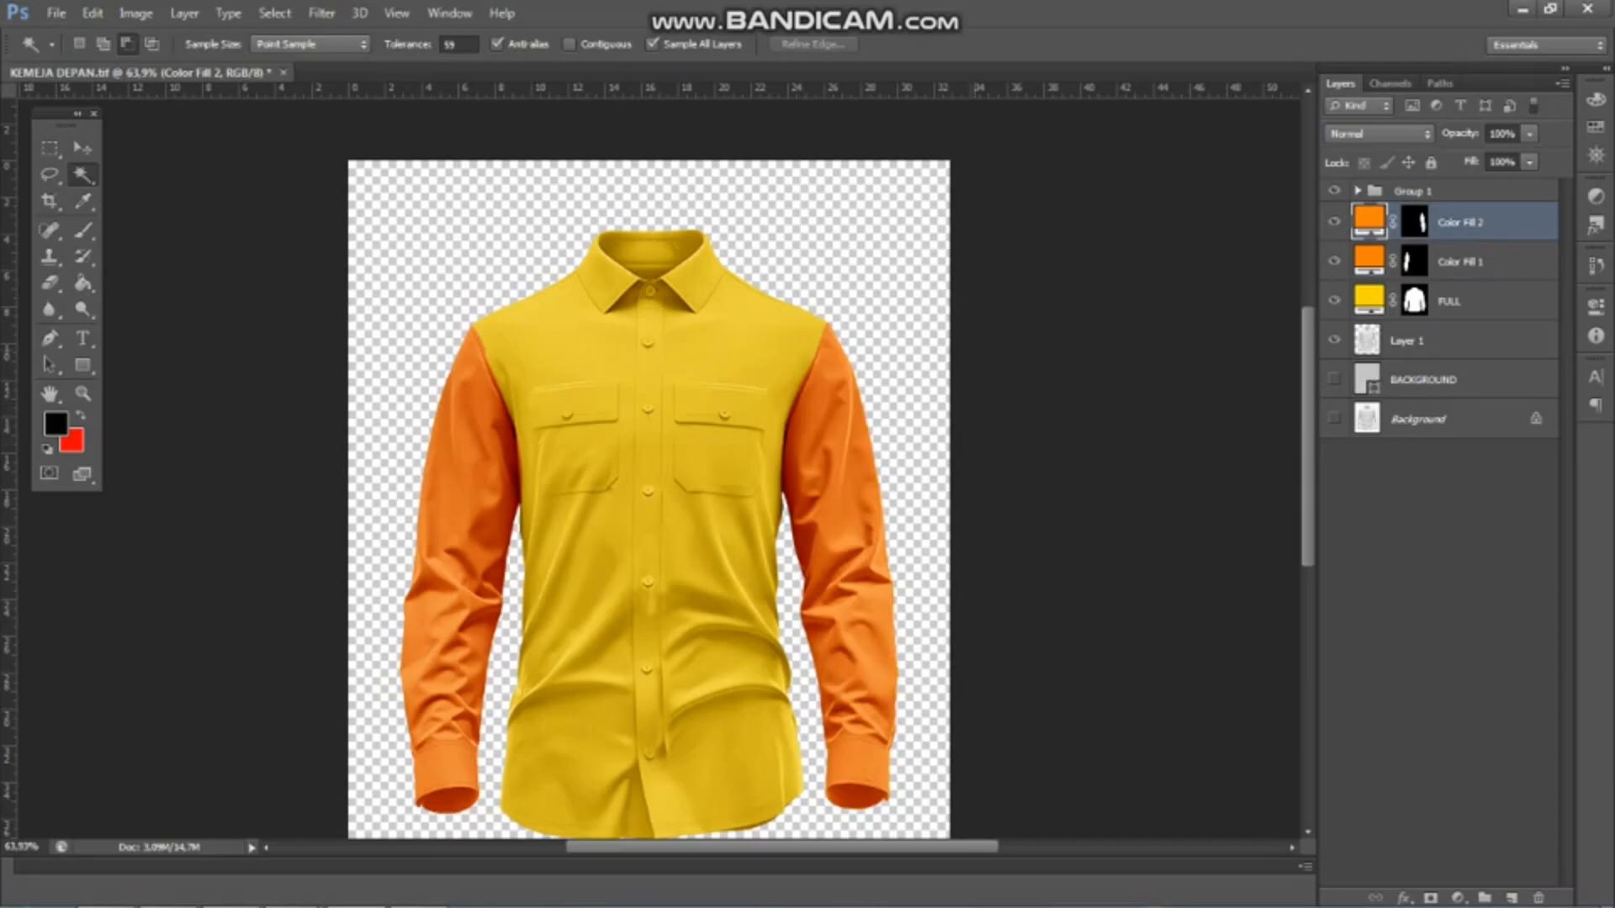
Rename the left-hand sleeve's fill layer KIRI and the right-hand sleeve's fill layer KANAN
left_click(1480, 263)
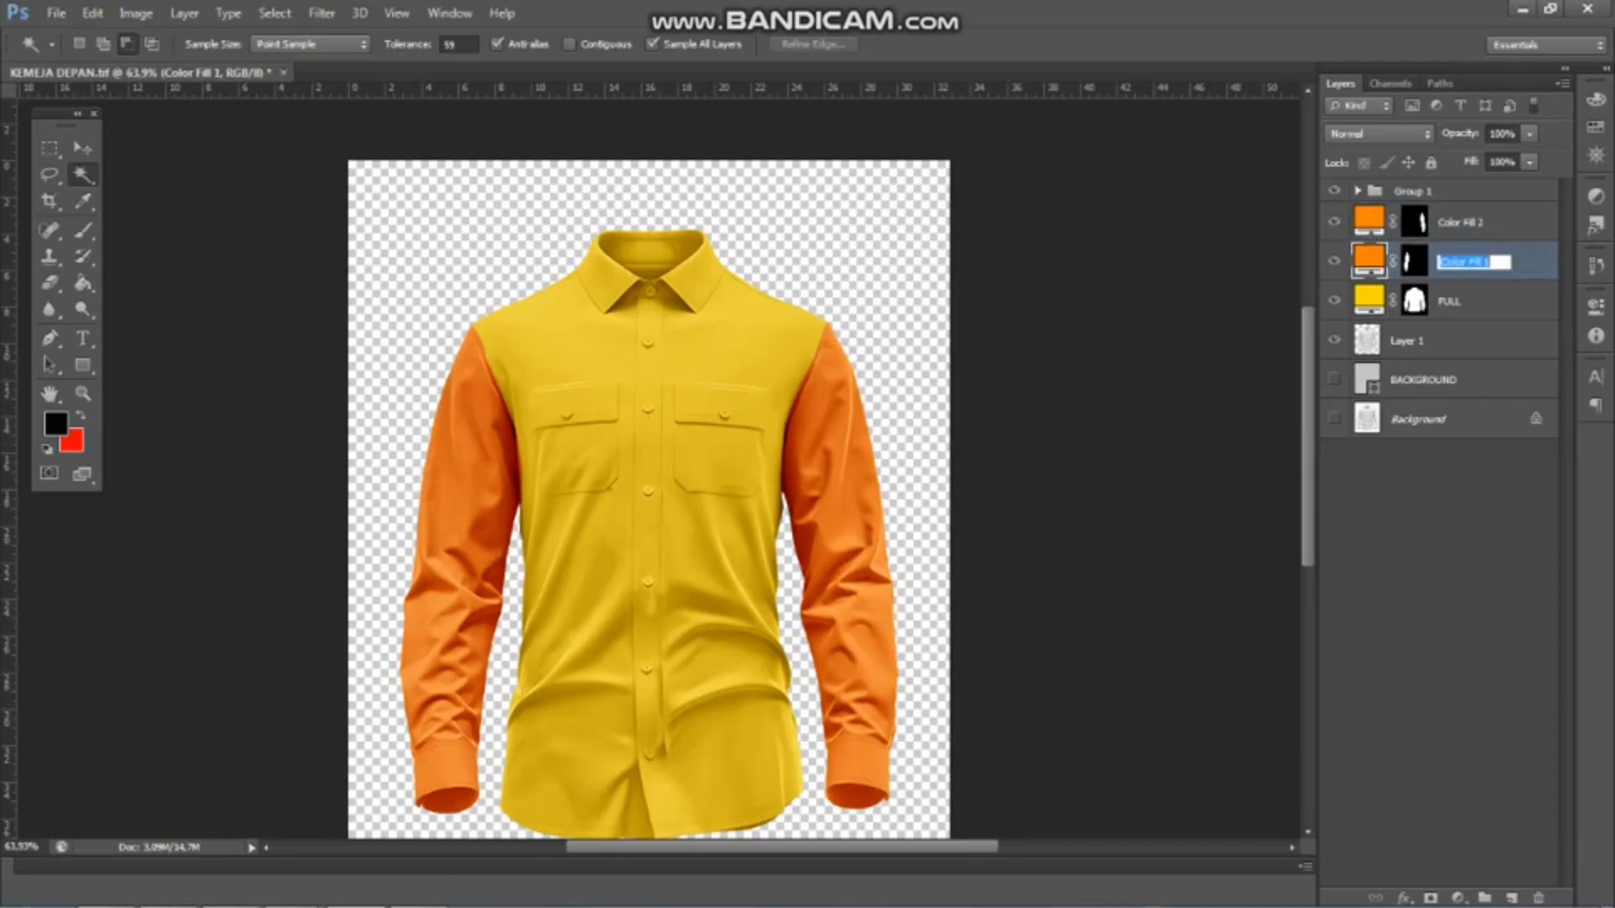
type("KRII")
key("Return")
double_click(1462, 223)
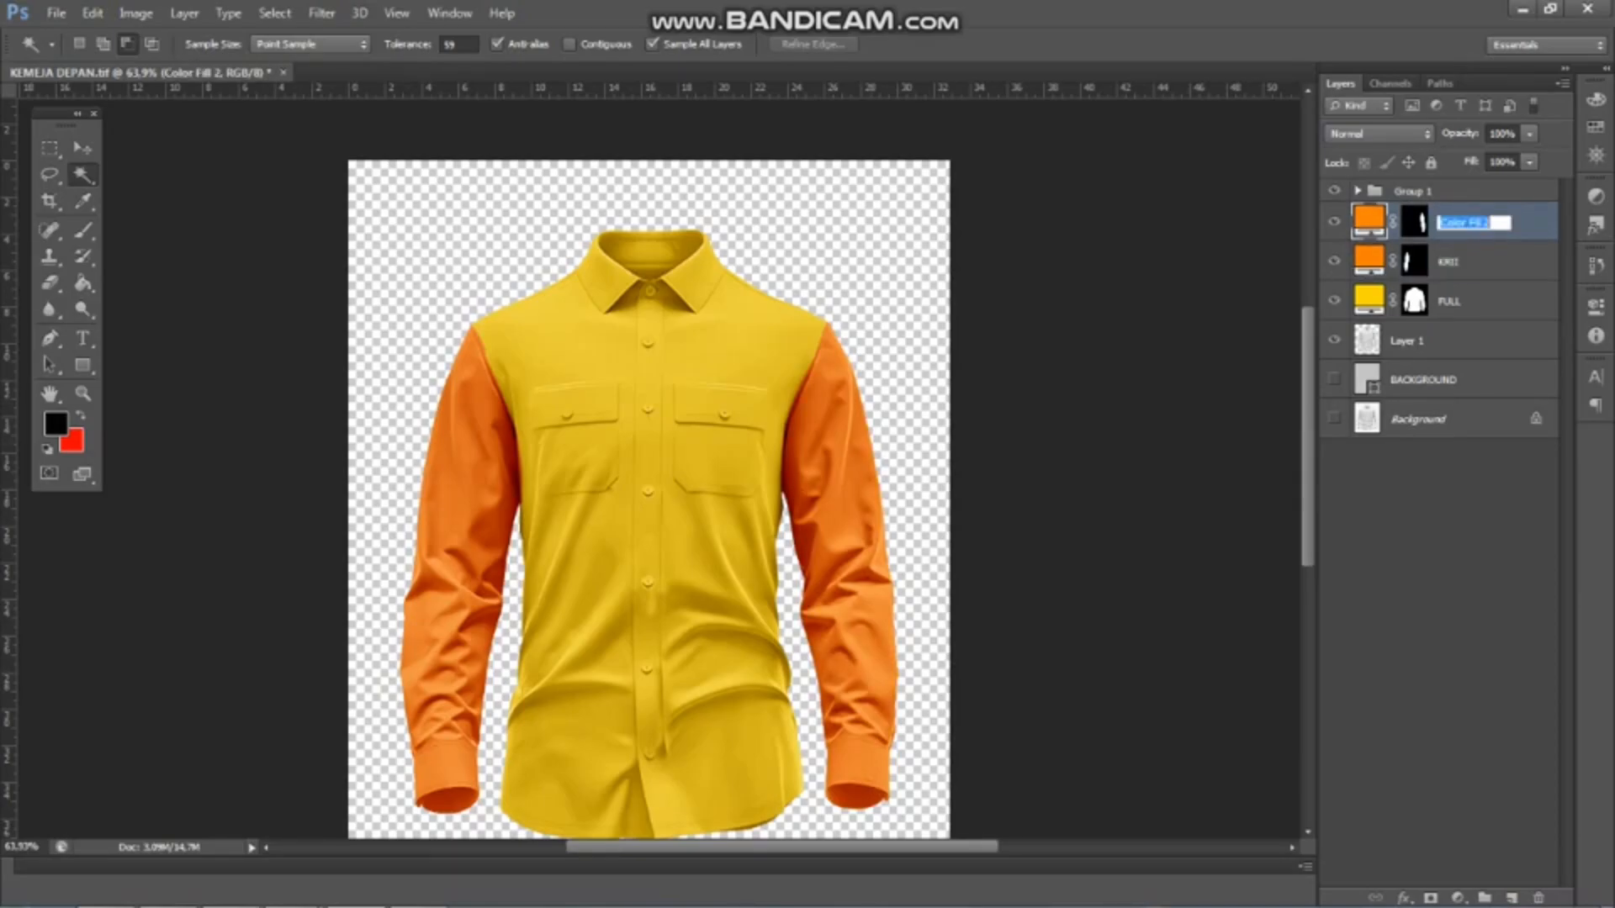
key("Return")
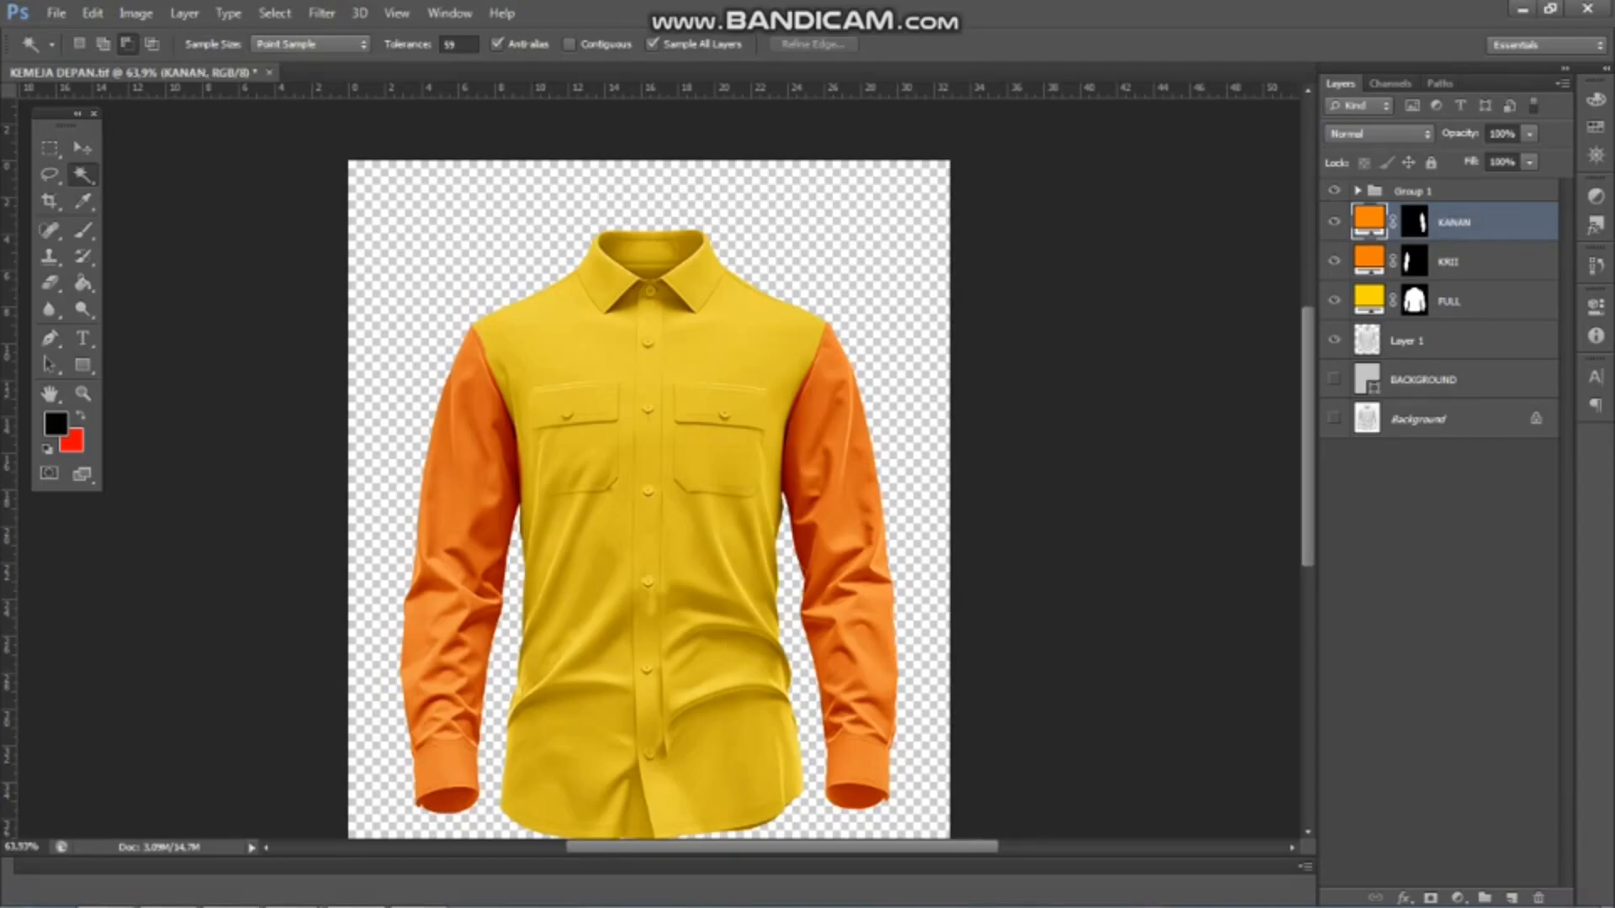
double_click(1448, 261)
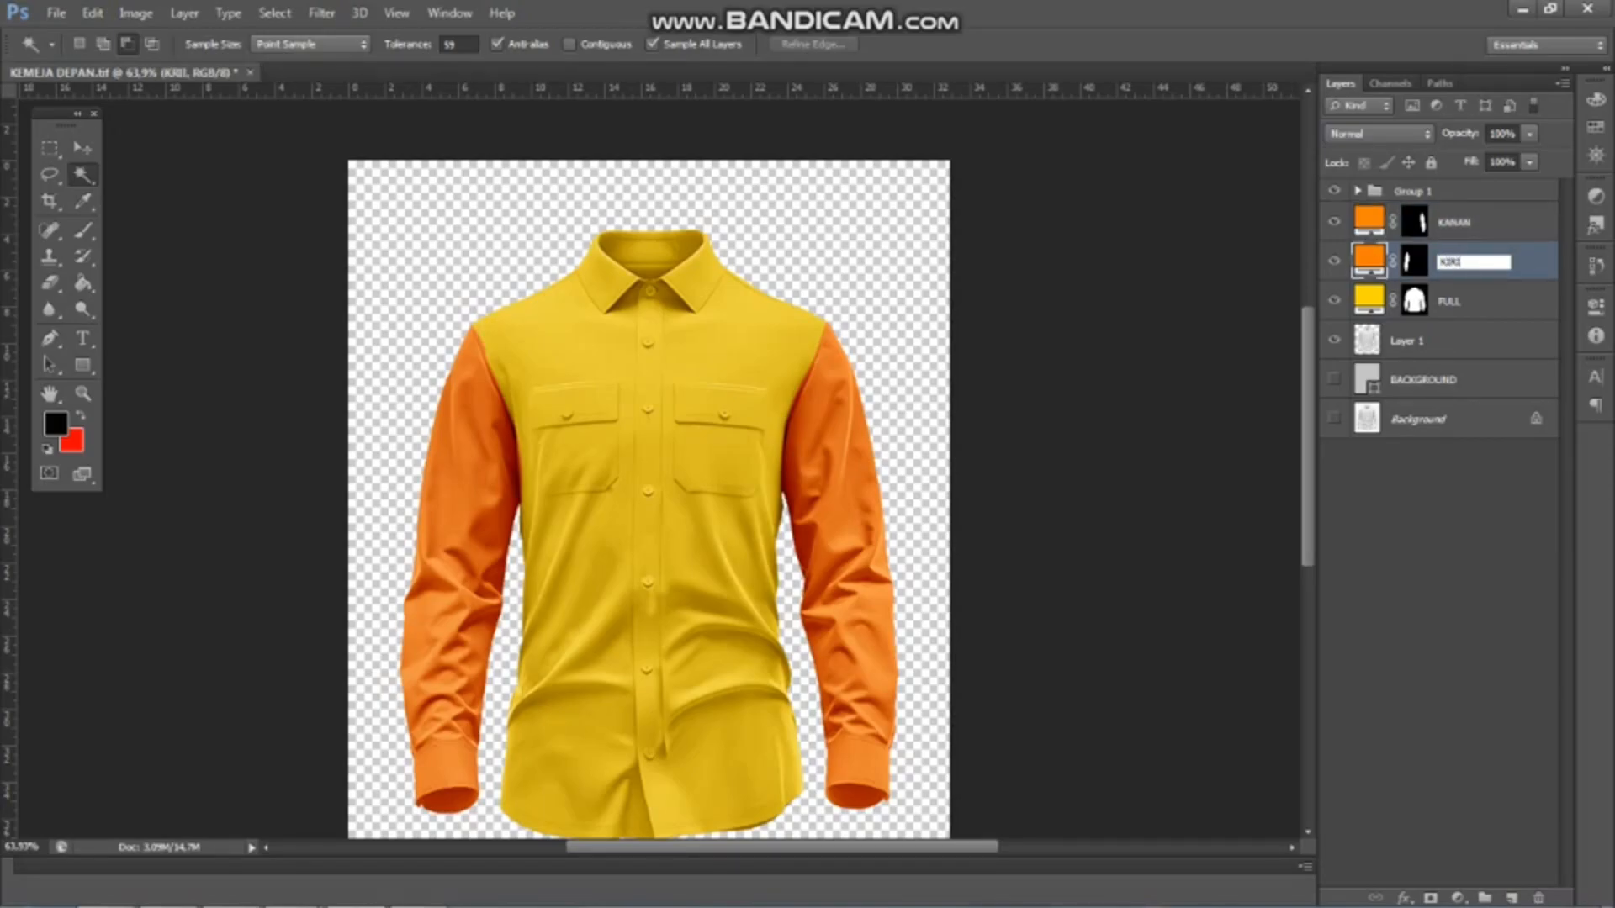
key("Return")
Trace the collar's lower edge with the Pen tool from the left-hand shoulder, past the neck button, to the right-hand collar tip
scroll(605, 236, "down", 1)
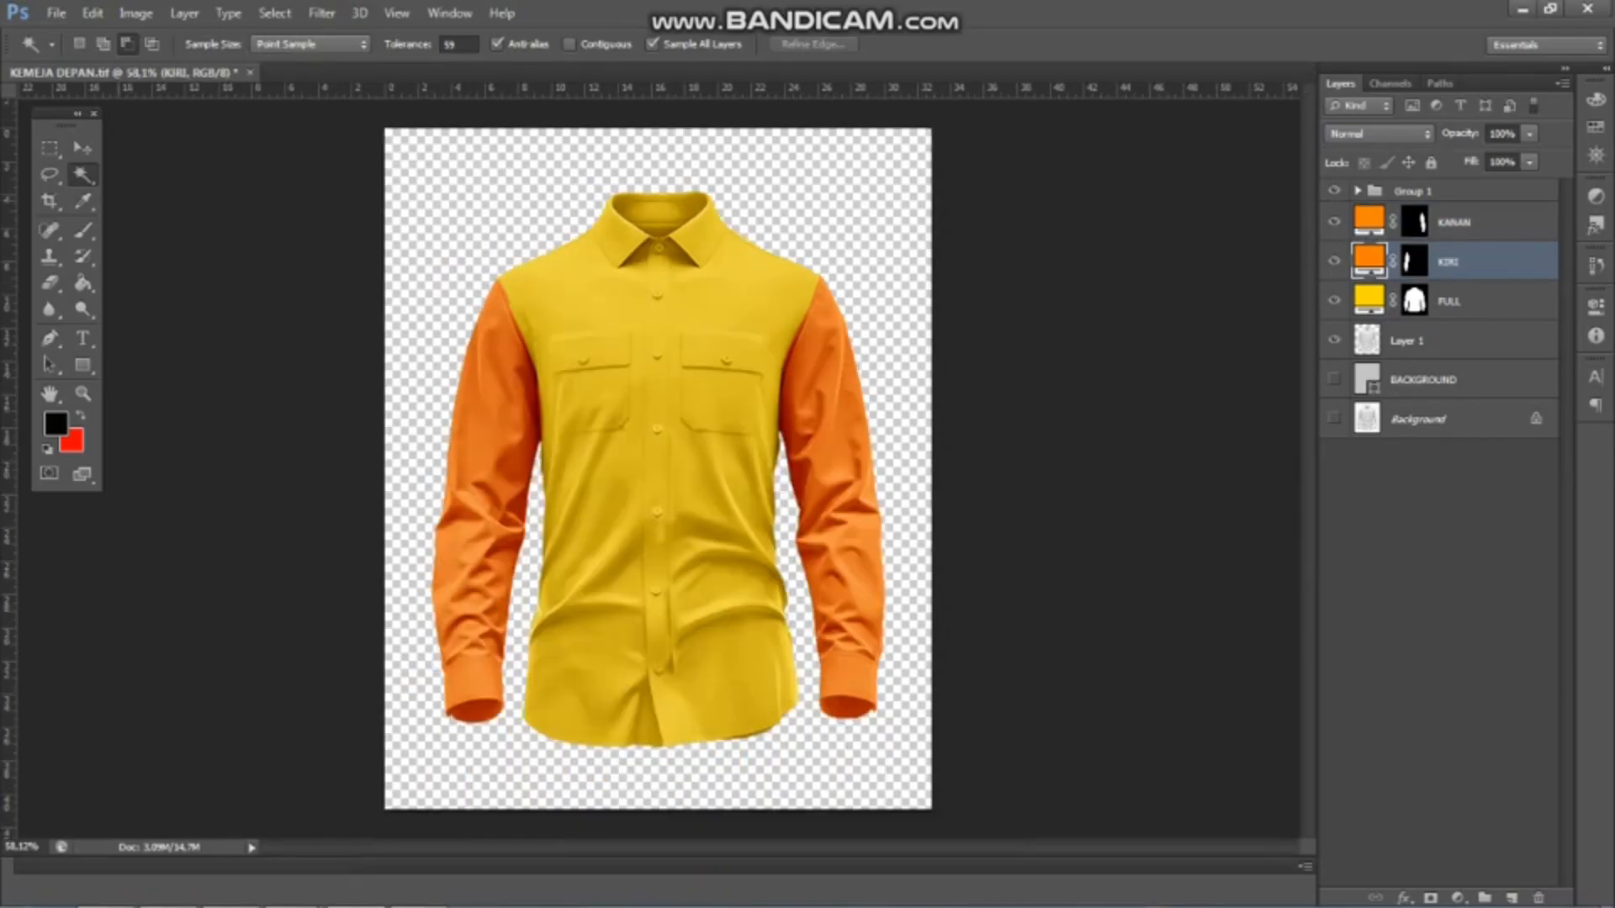
key("v")
scroll(606, 235, "up", 12)
key("p")
scroll(458, 286, "up", 3)
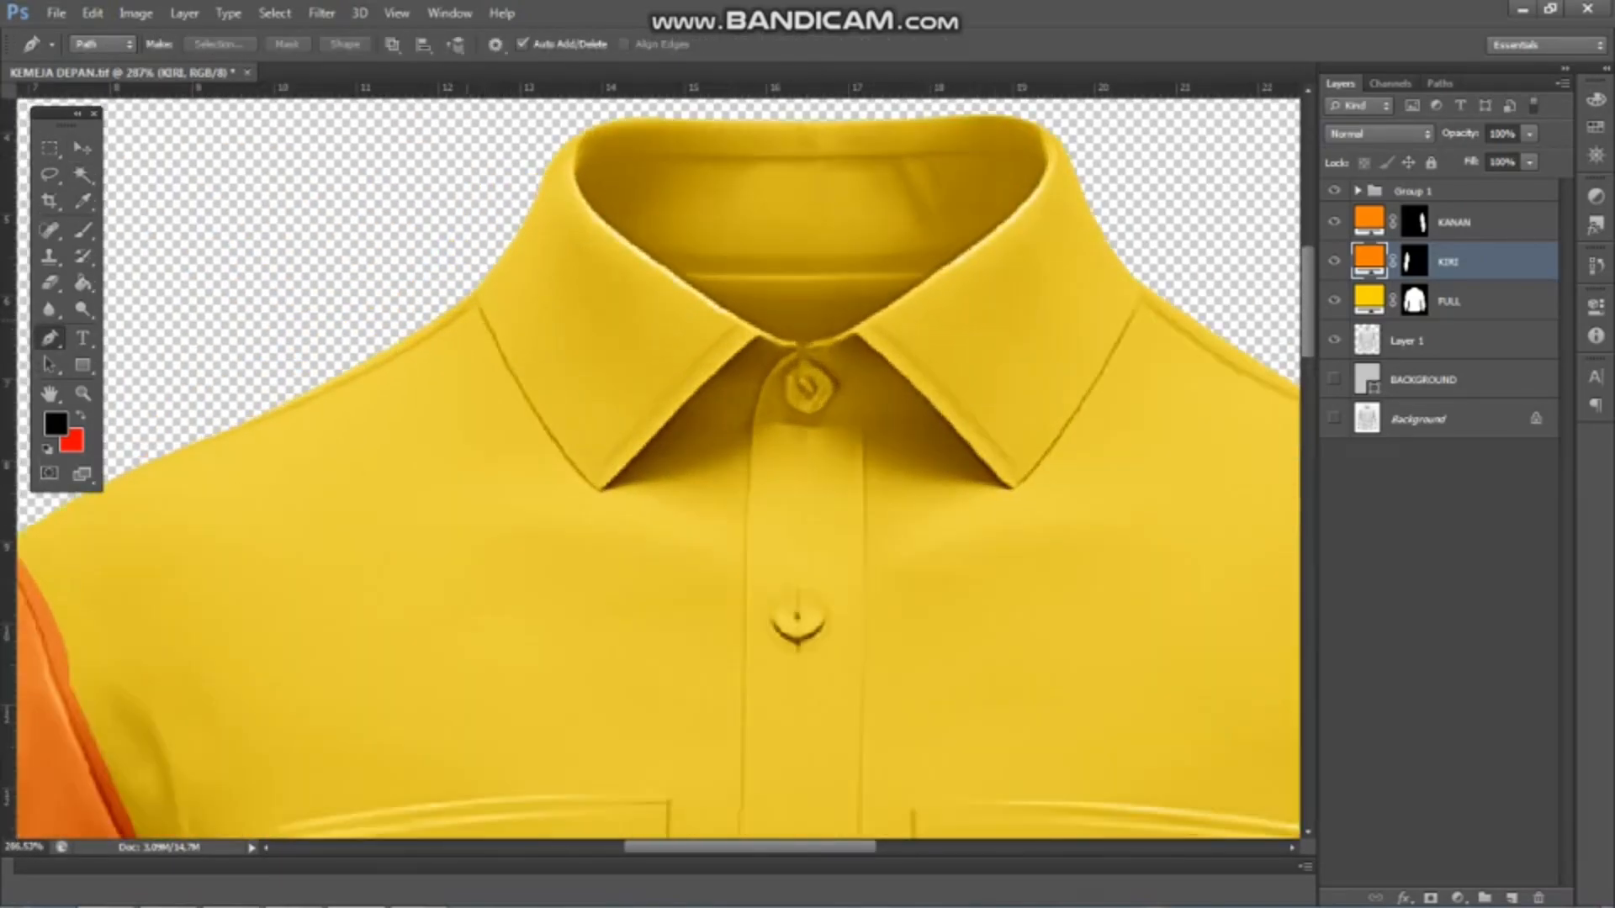
left_click_drag(657, 571, 671, 578)
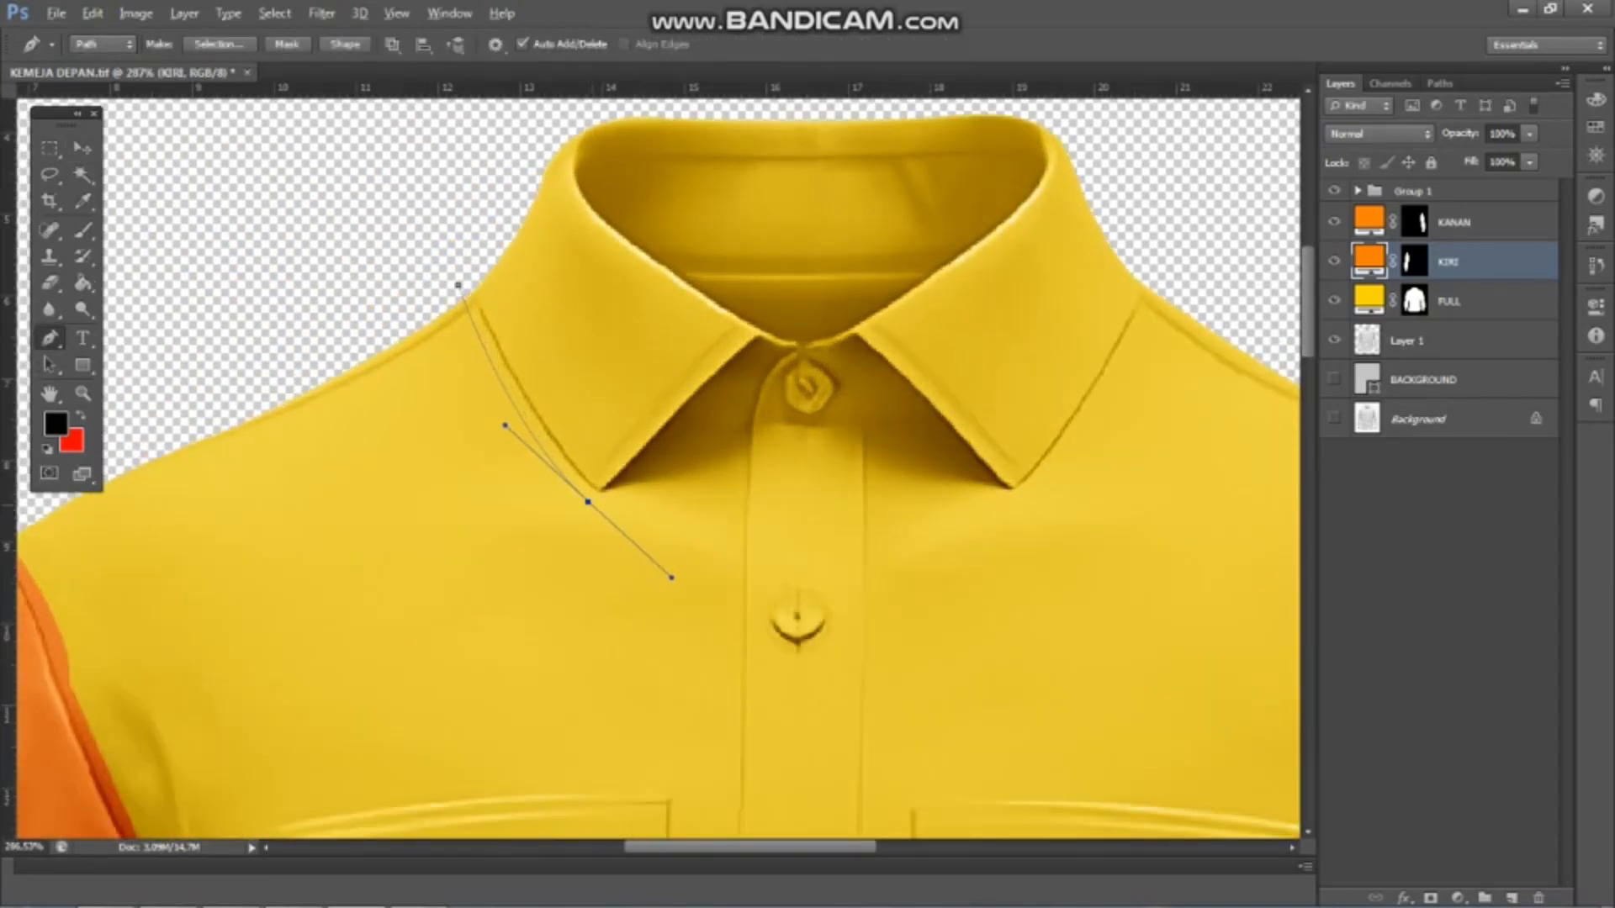
left_click(588, 502, "alt")
scroll(625, 504, "up", 3)
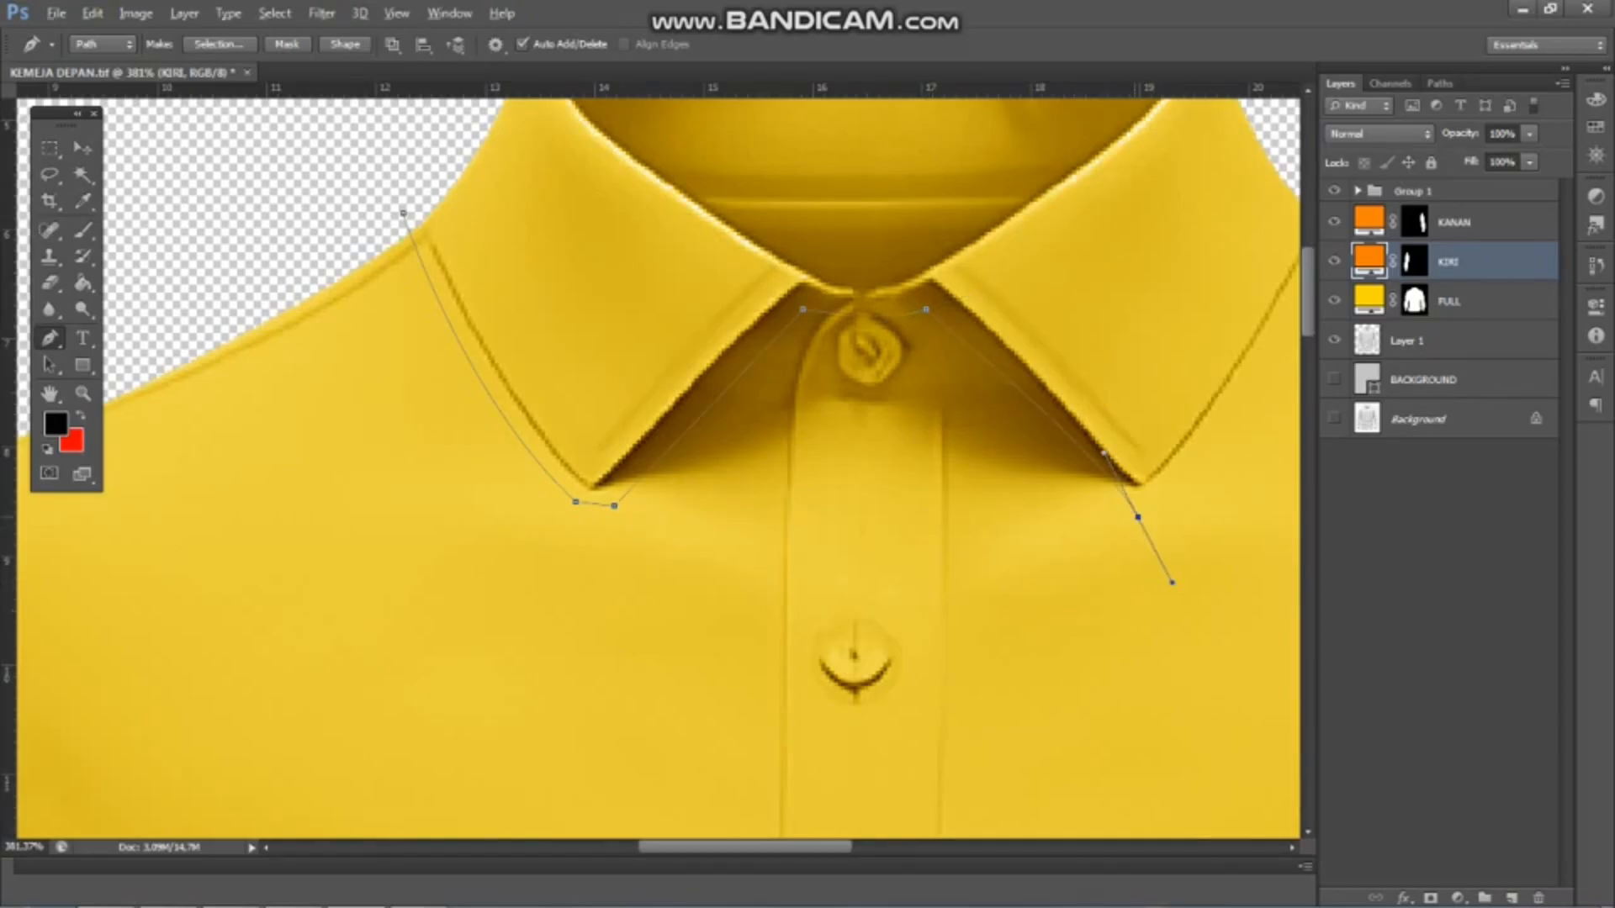
Extend the collar path up to the right-hand shoulder and close it loosely above the neck opening
left_click(1138, 517, "alt")
scroll(812, 433, "down", 3)
scroll(1077, 467, "up", 3)
left_click_drag(1180, 194, 1202, 84)
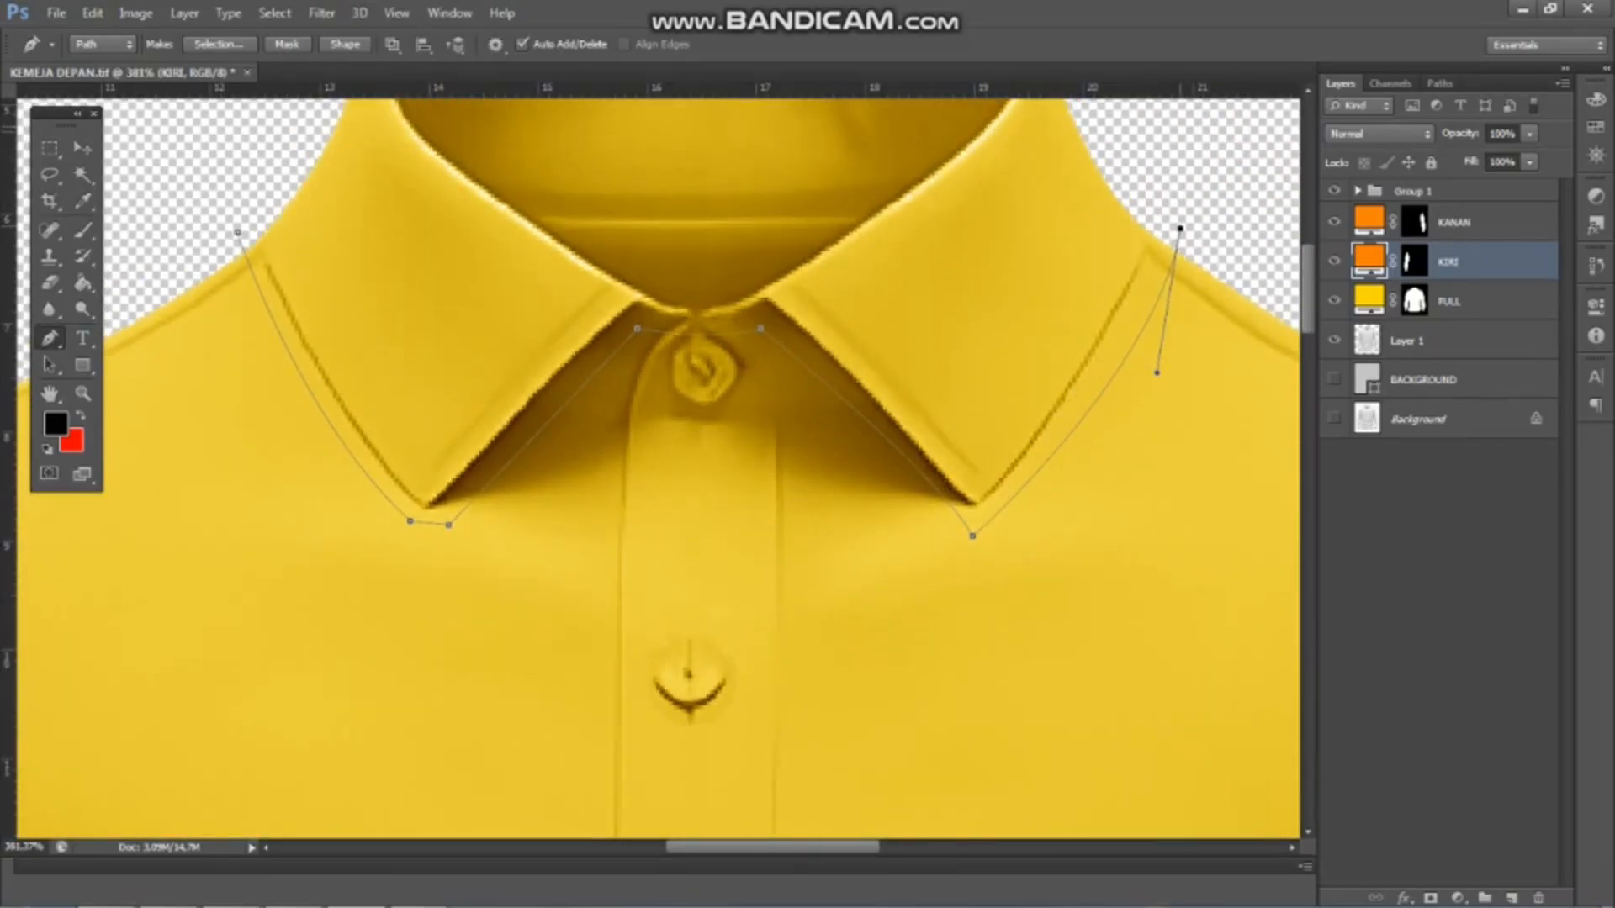
scroll(1213, 320, "down", 5)
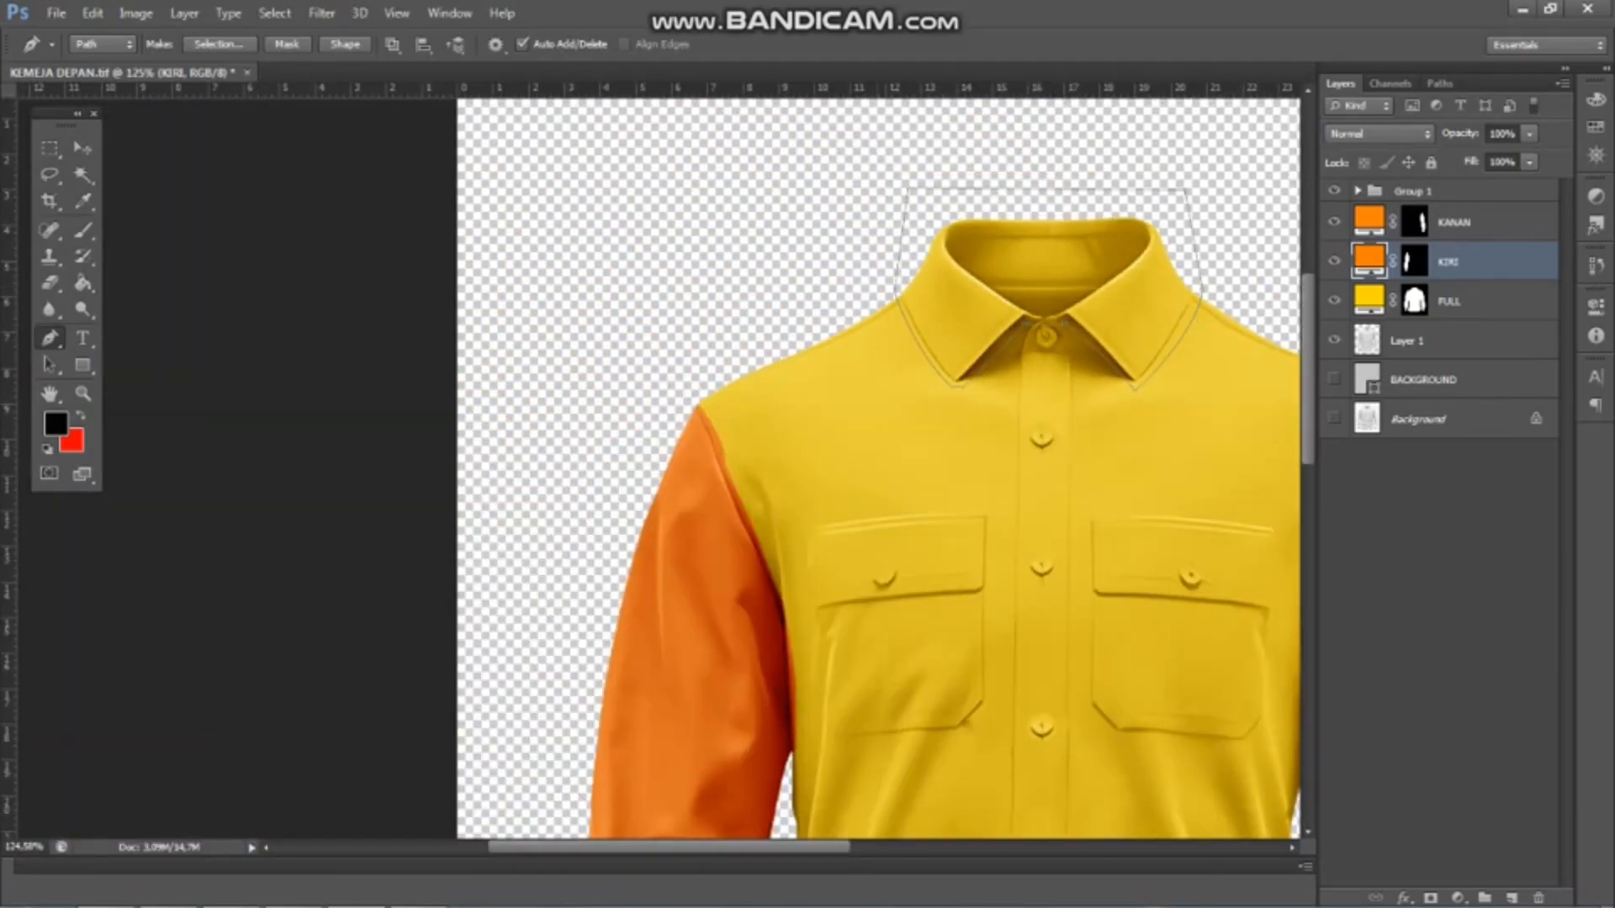
Convert the collar path into a selection on Layer 1 and subtract the transparent area around the collar with the Magic Wand
left_click(1454, 341)
key("ctrl+Return")
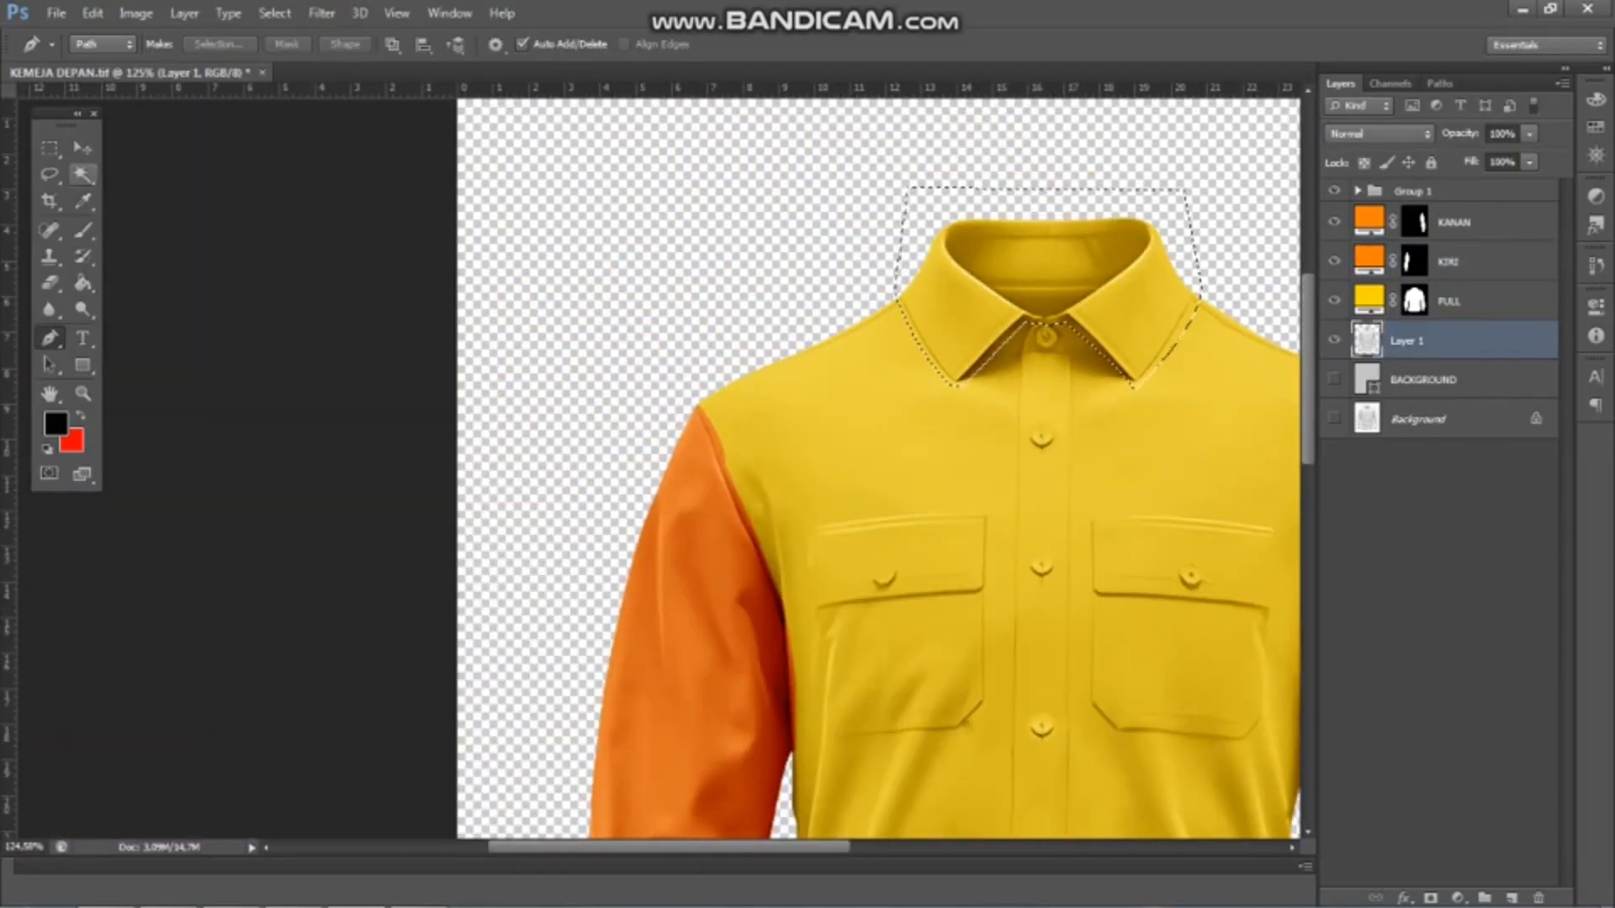
key("w")
scroll(421, 244, "down", 1)
scroll(1203, 228, "up", 2)
left_click(1085, 210, "alt")
Add a Solid Color fill in orange #fe7f01 for the collar, placed above KANAN and named KERAH
left_click(1457, 898)
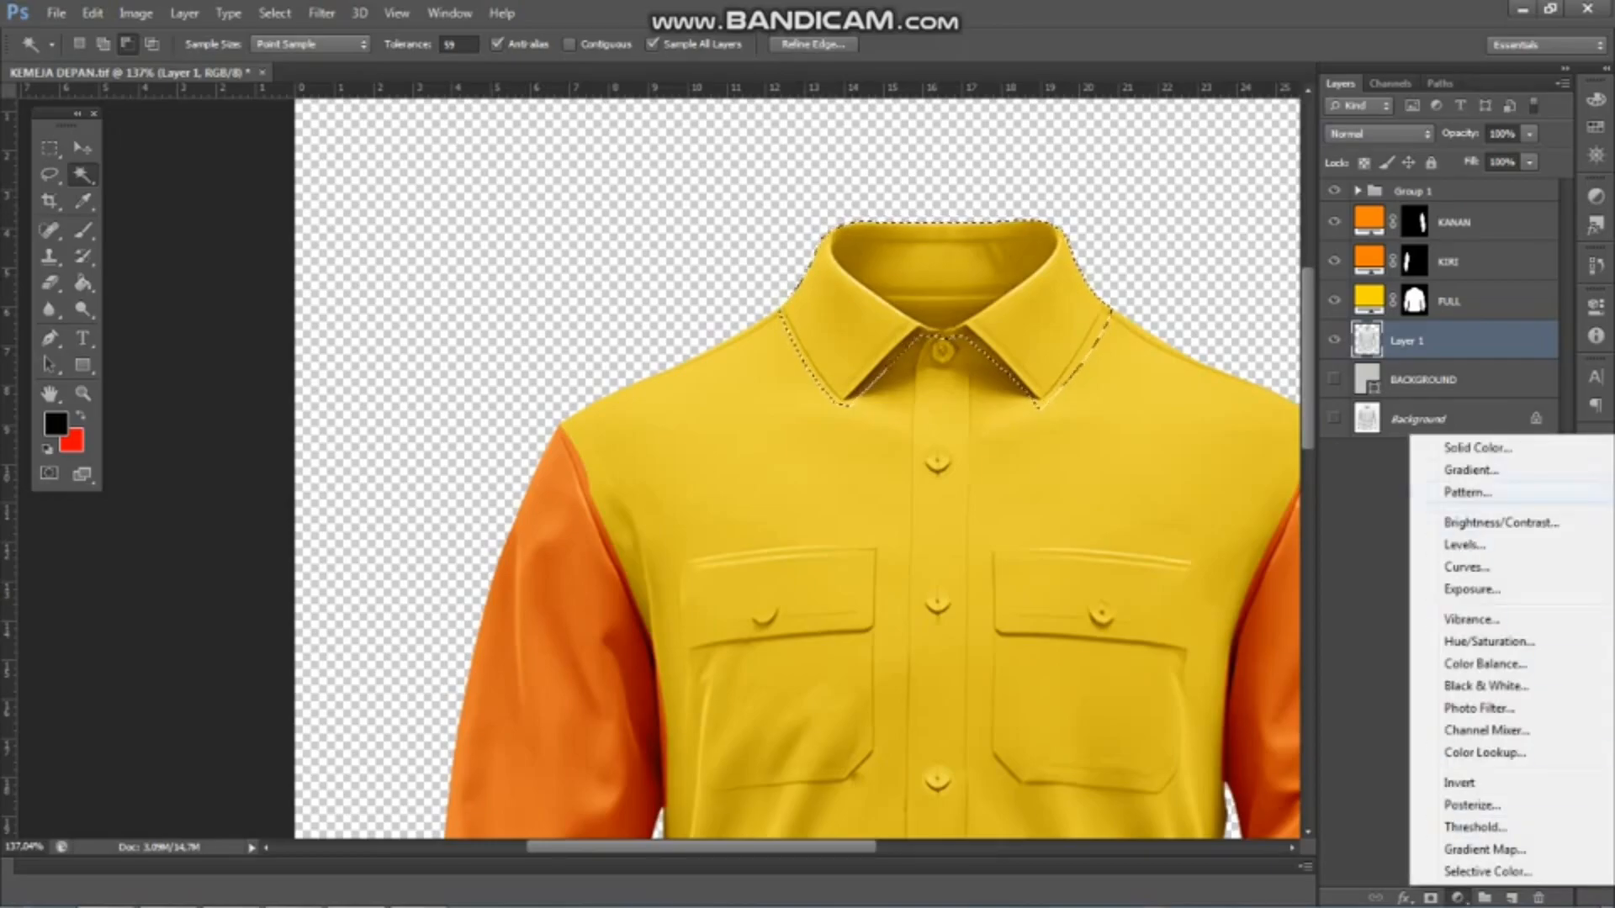
left_click(1455, 444)
left_click(1314, 401)
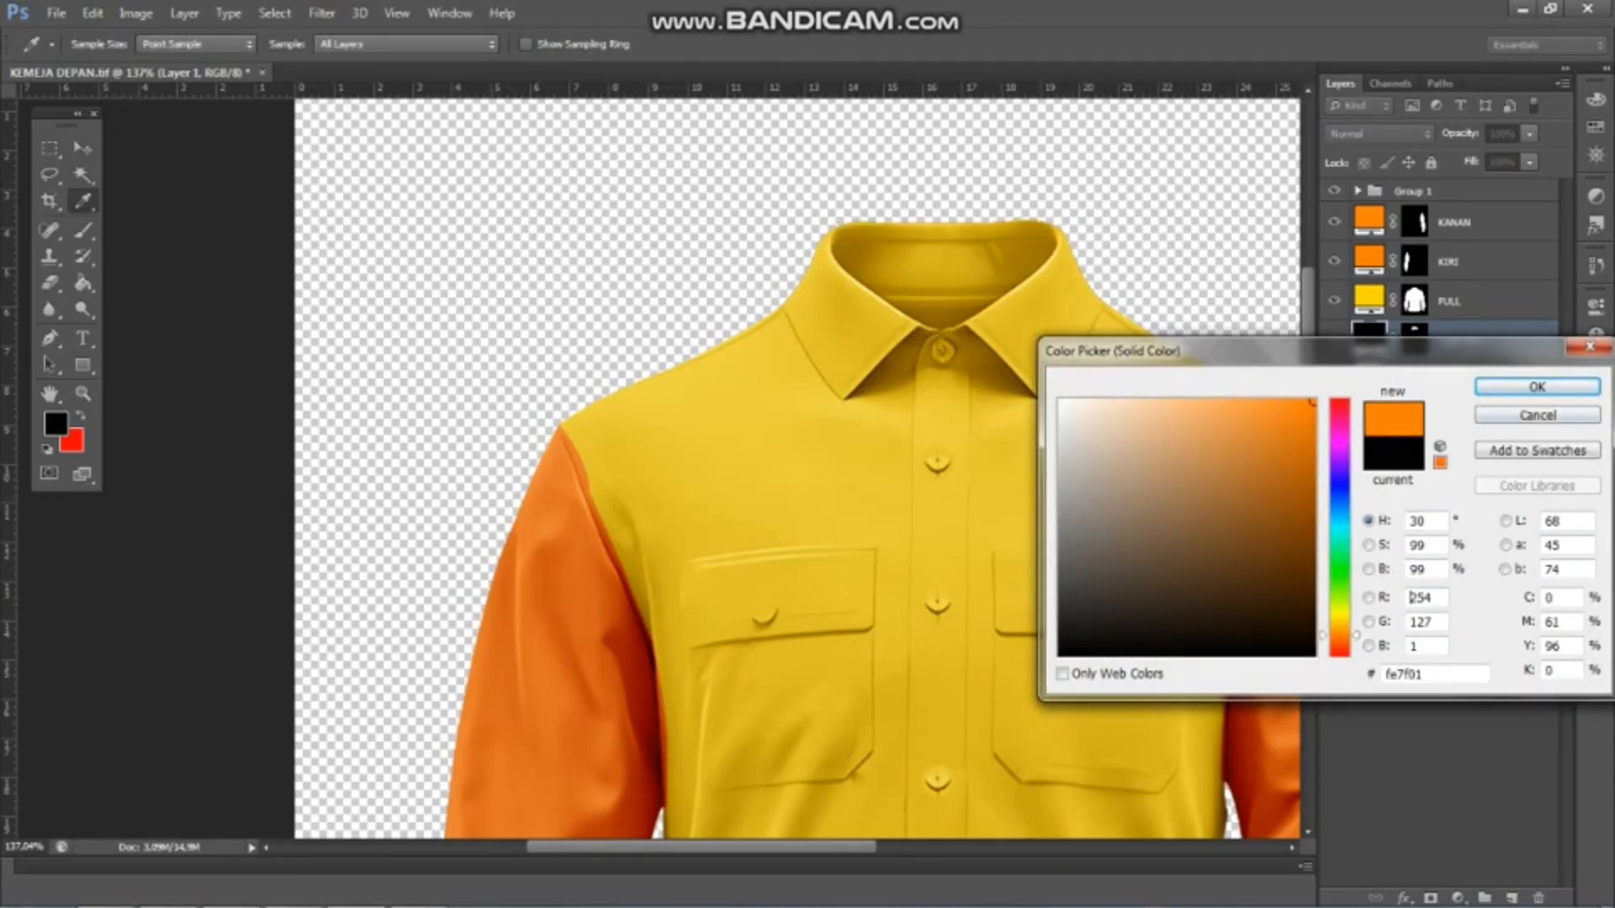
left_click(1547, 386)
left_click_drag(1464, 341, 1463, 222)
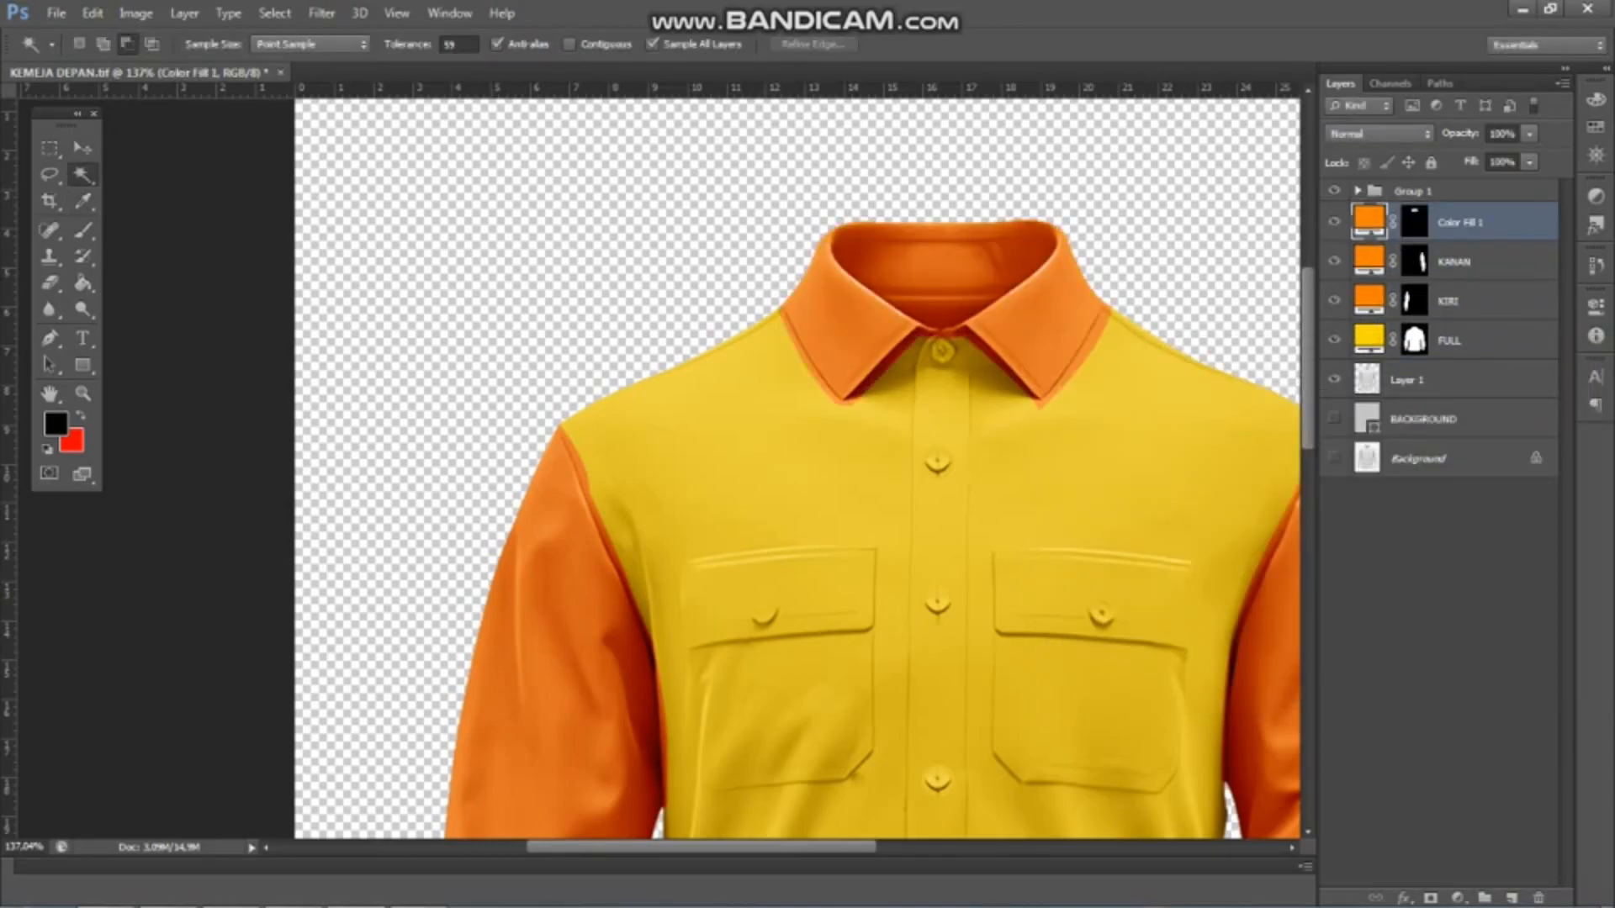
key("Return")
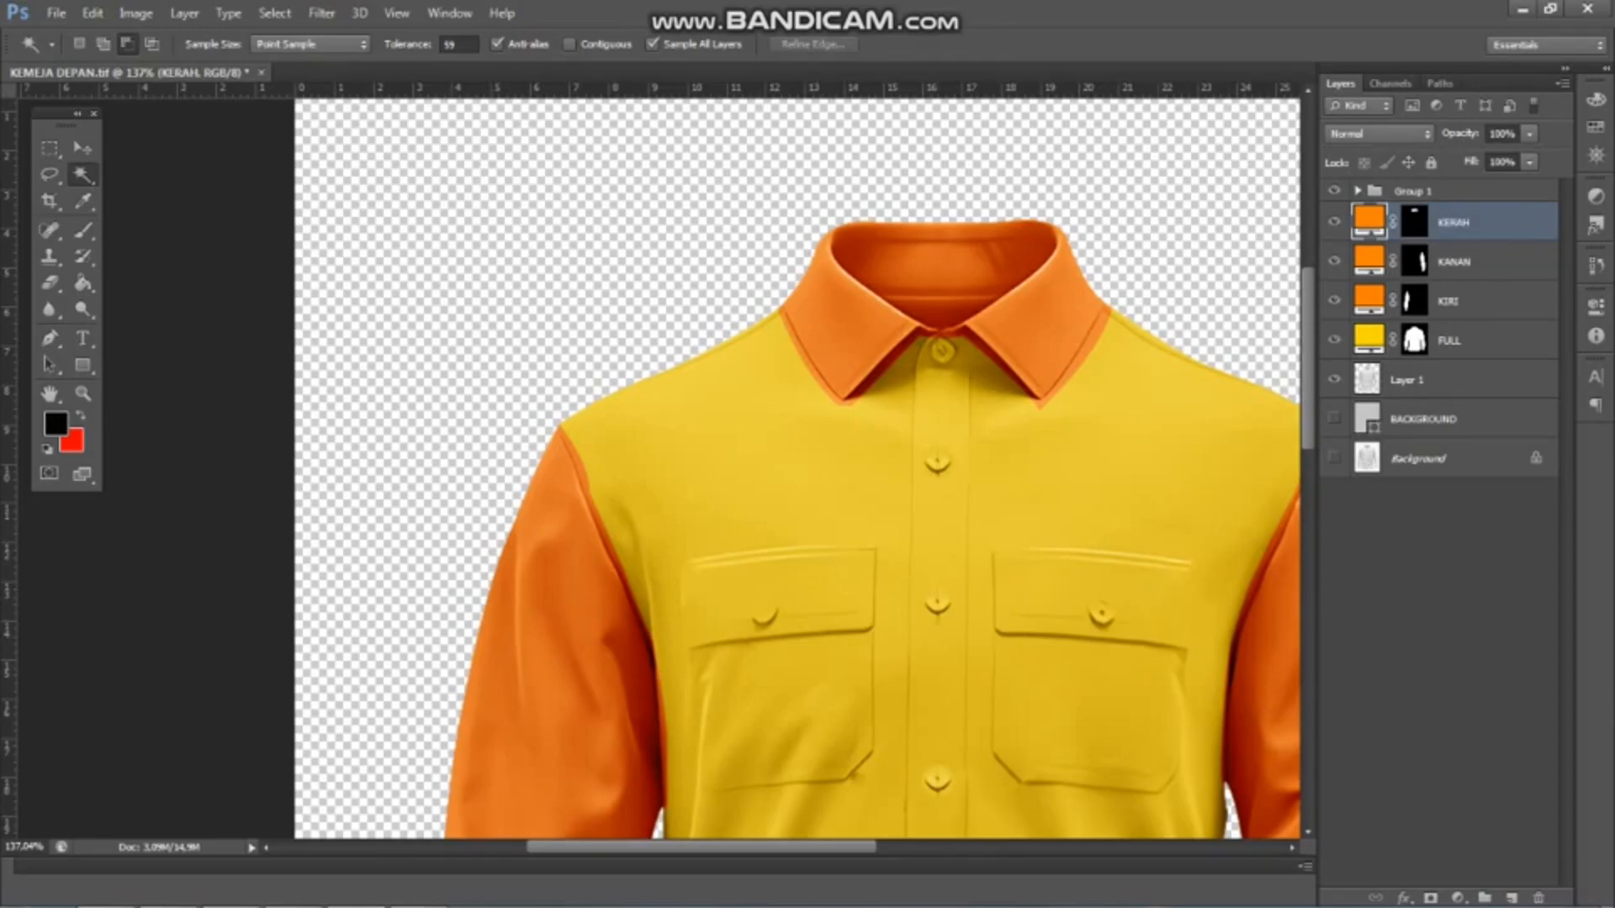
With Layer 1 active, trace the left-hand collar flap's outer edge with the Pen tool from the shoulder to the collar tip
scroll(900, 227, "down", 7)
scroll(345, 227, "up", 9)
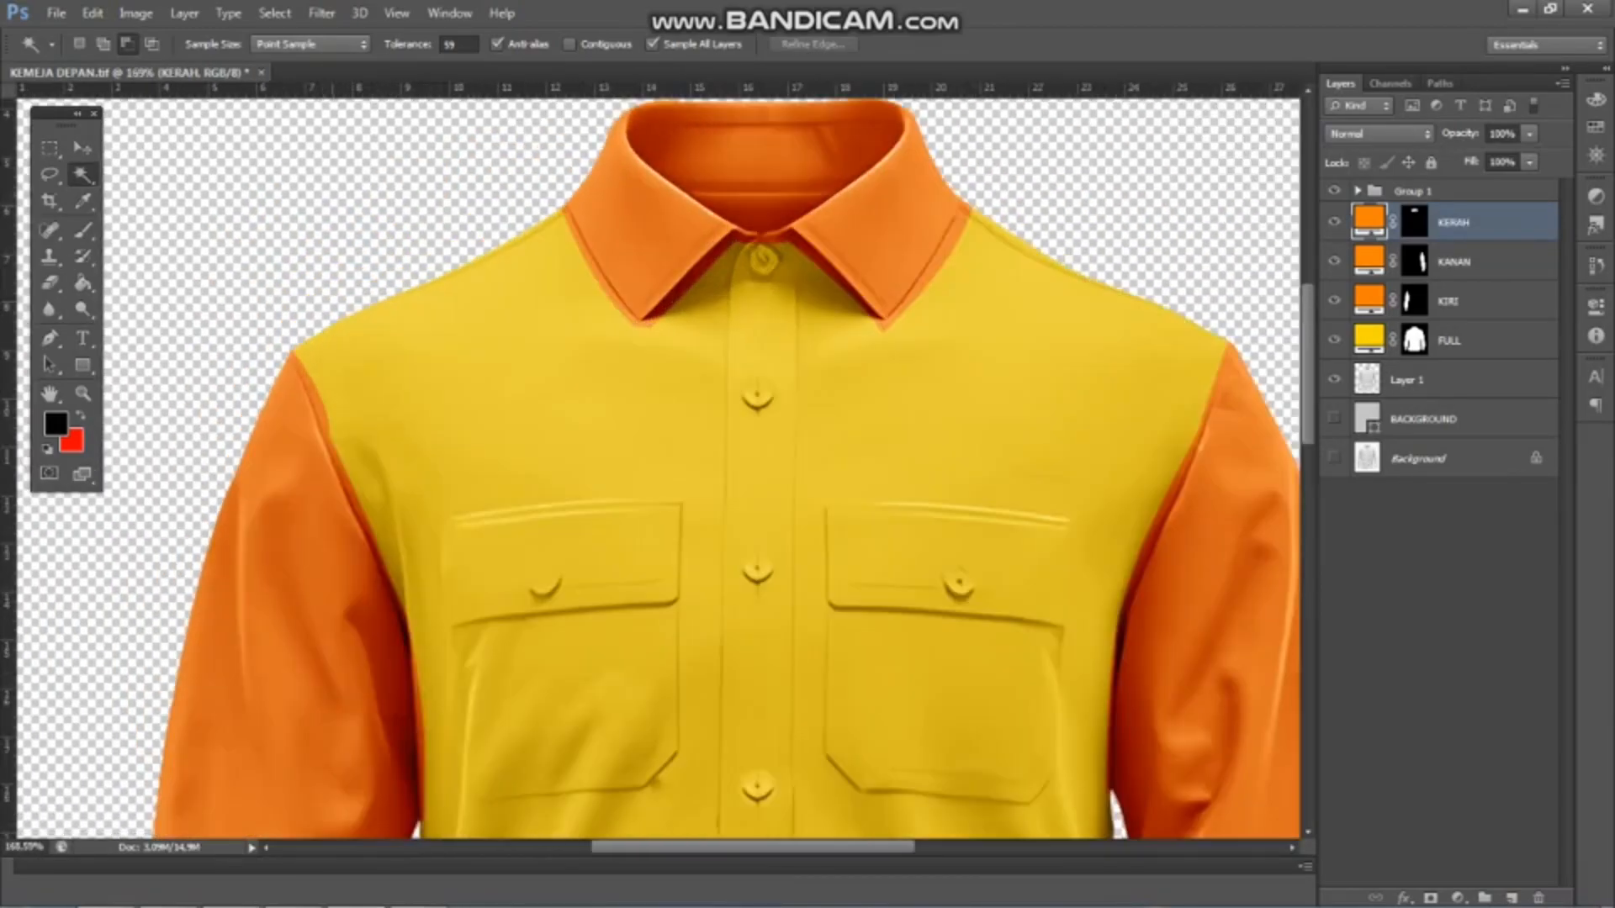
scroll(336, 235, "down", 5)
scroll(414, 252, "up", 8)
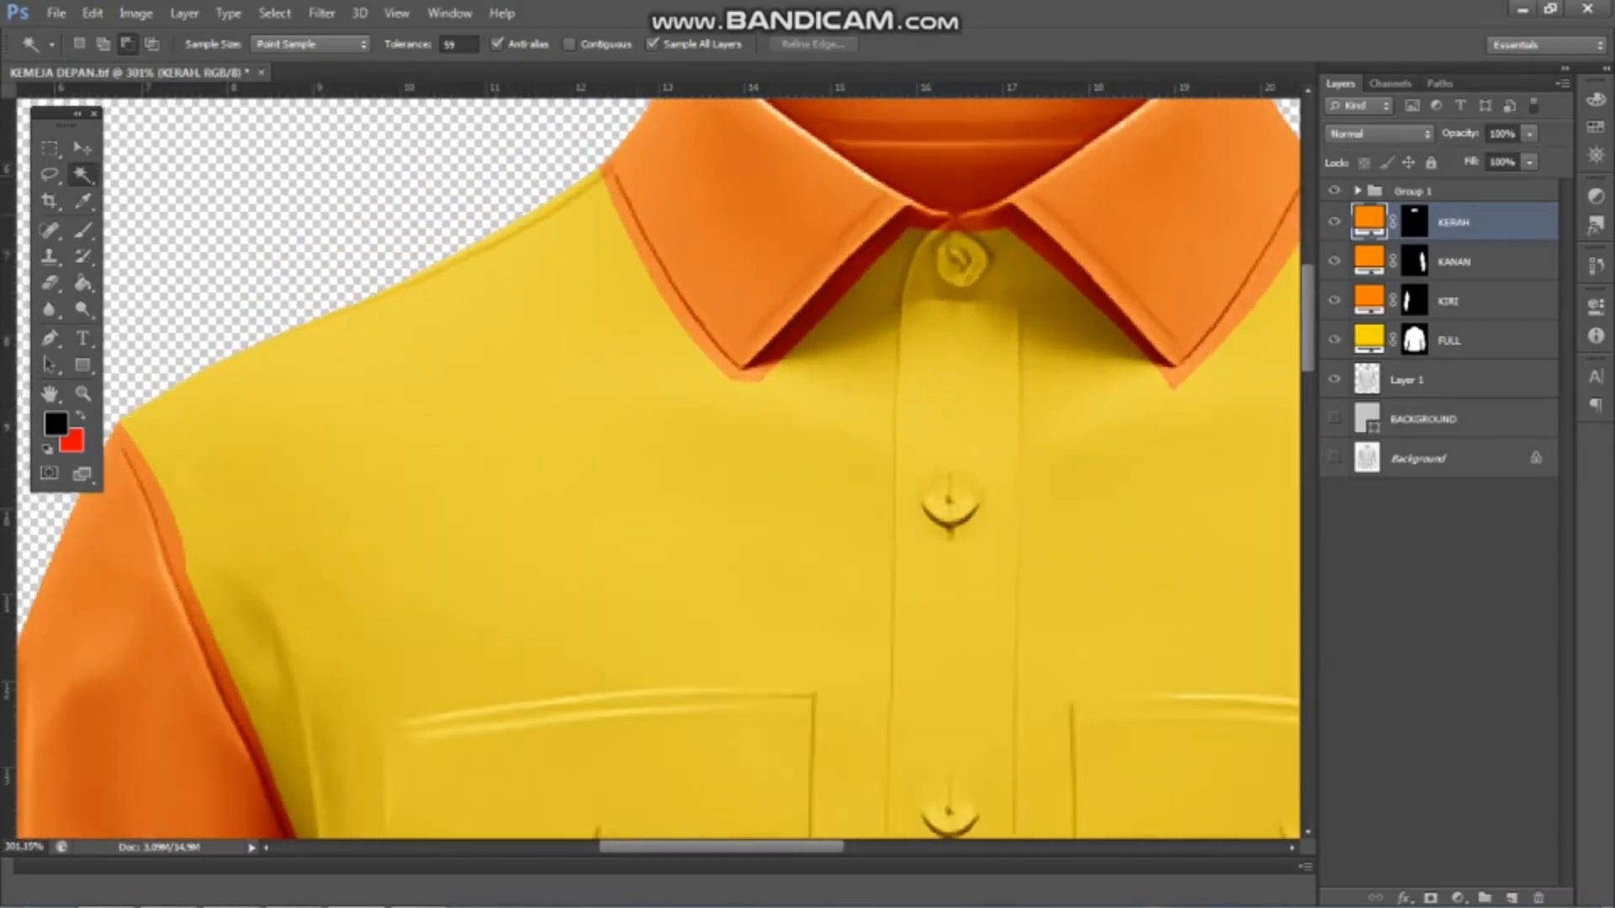
left_click(50, 338)
scroll(445, 338, "down", 2)
left_click(1408, 380)
scroll(598, 203, "up", 9)
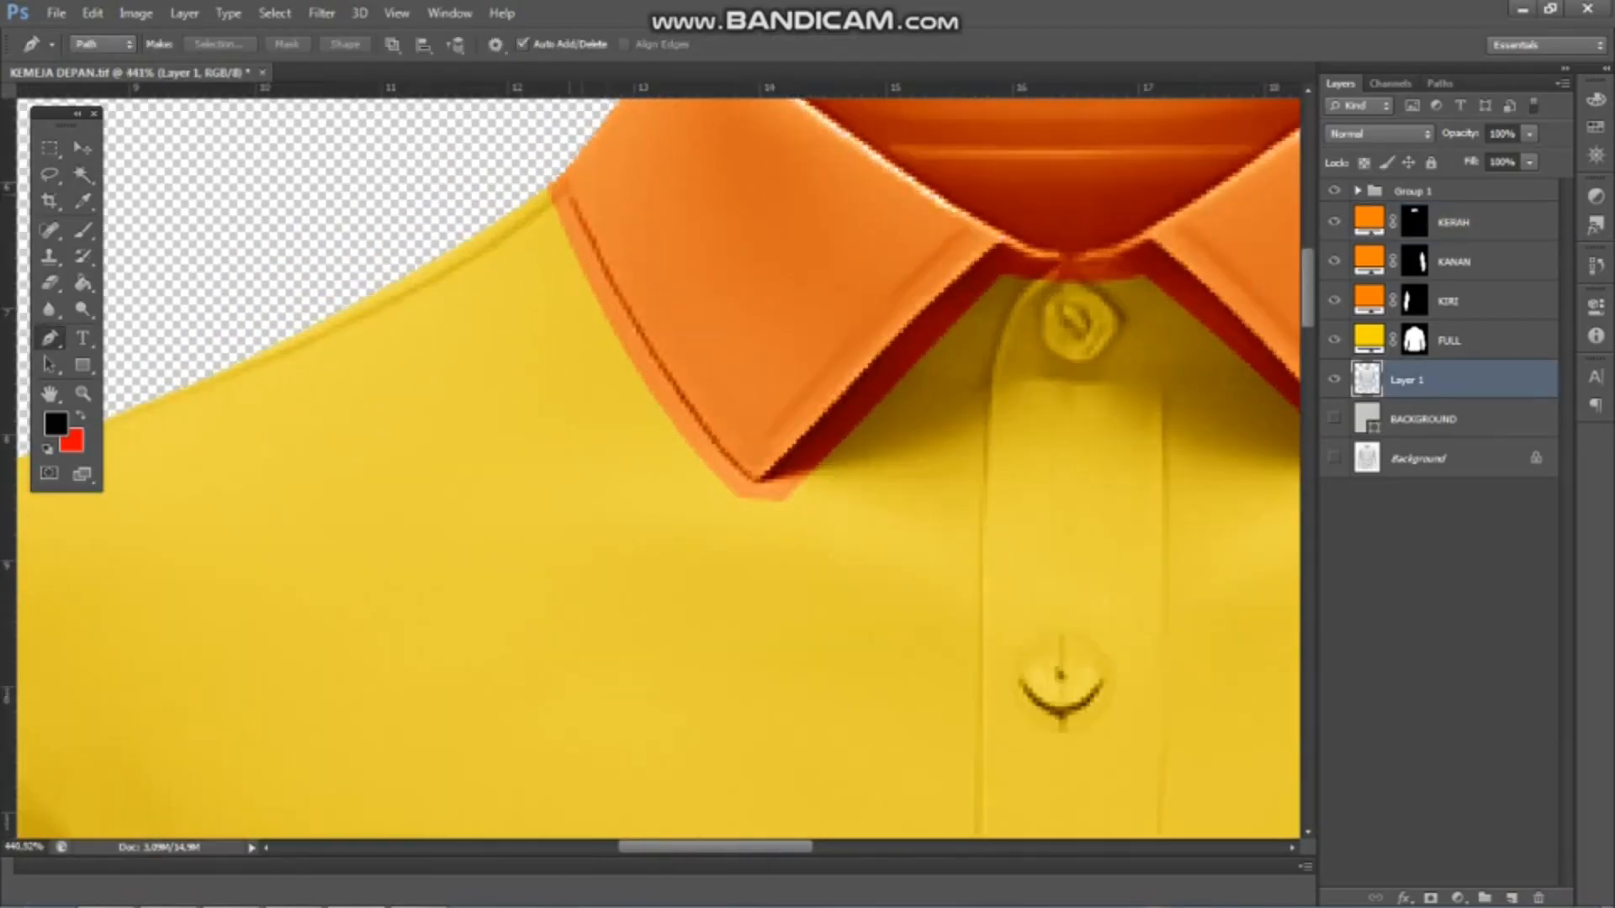
left_click(554, 160)
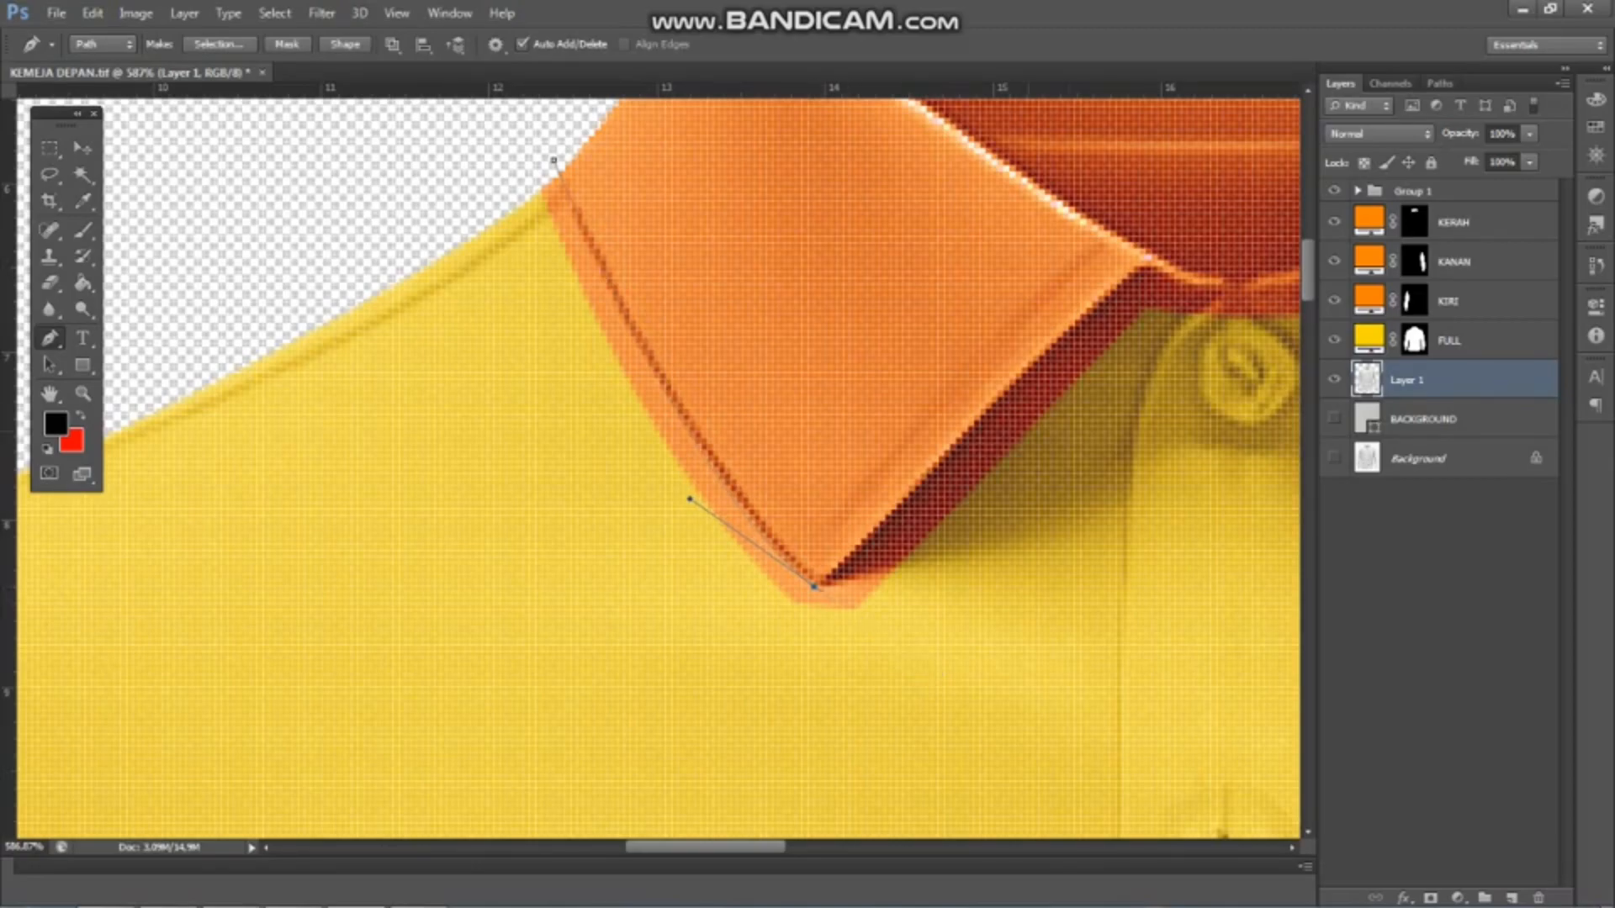
scroll(1102, 308, "up", 2)
Extend the path along the left-hand collar flap's front edge from its tip up to the neck opening
left_click_drag(1148, 258, 1178, 237)
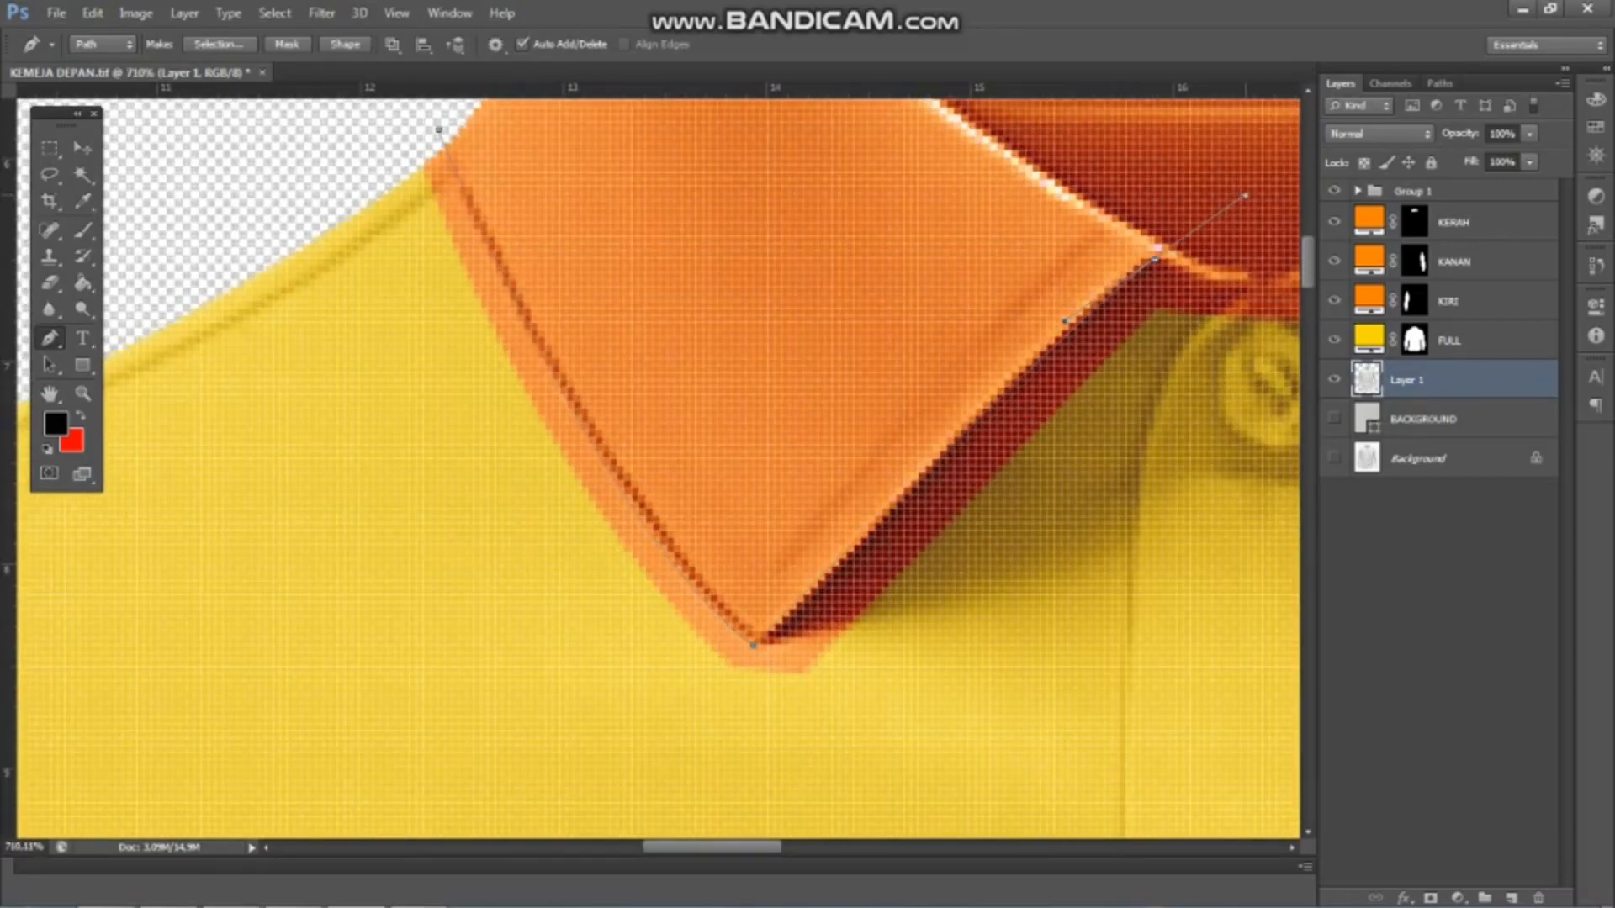
scroll(799, 607, "up", 2)
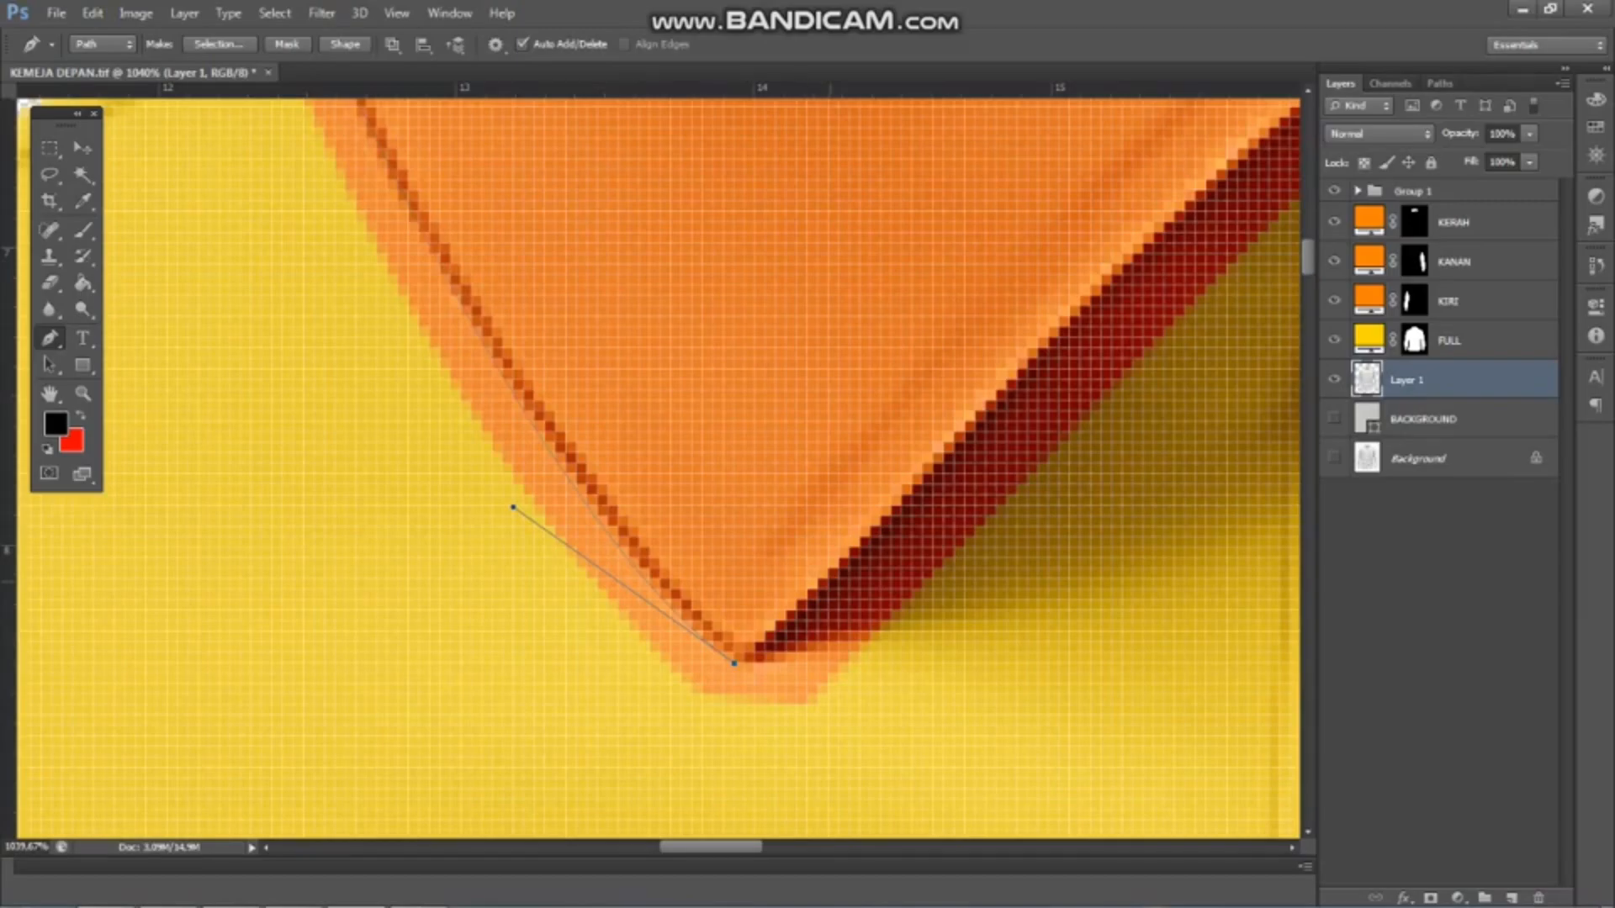
scroll(850, 594, "up", 1)
left_click_drag(908, 509, 1023, 388)
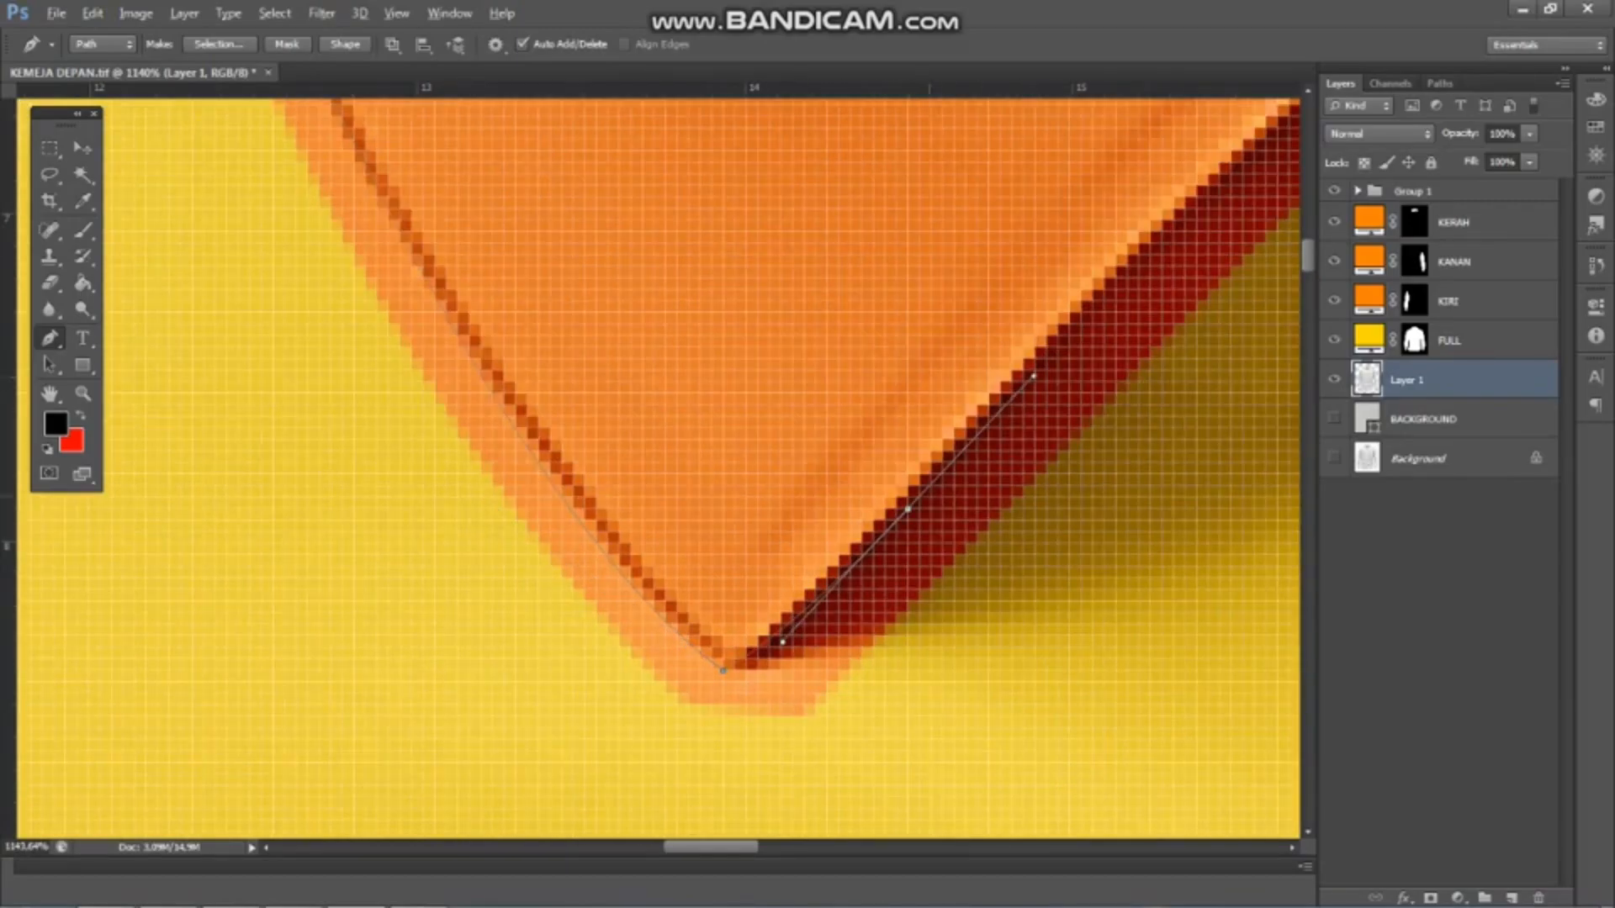
scroll(403, 551, "down", 5)
scroll(1001, 269, "up", 1)
left_click_drag(999, 236, 1064, 194)
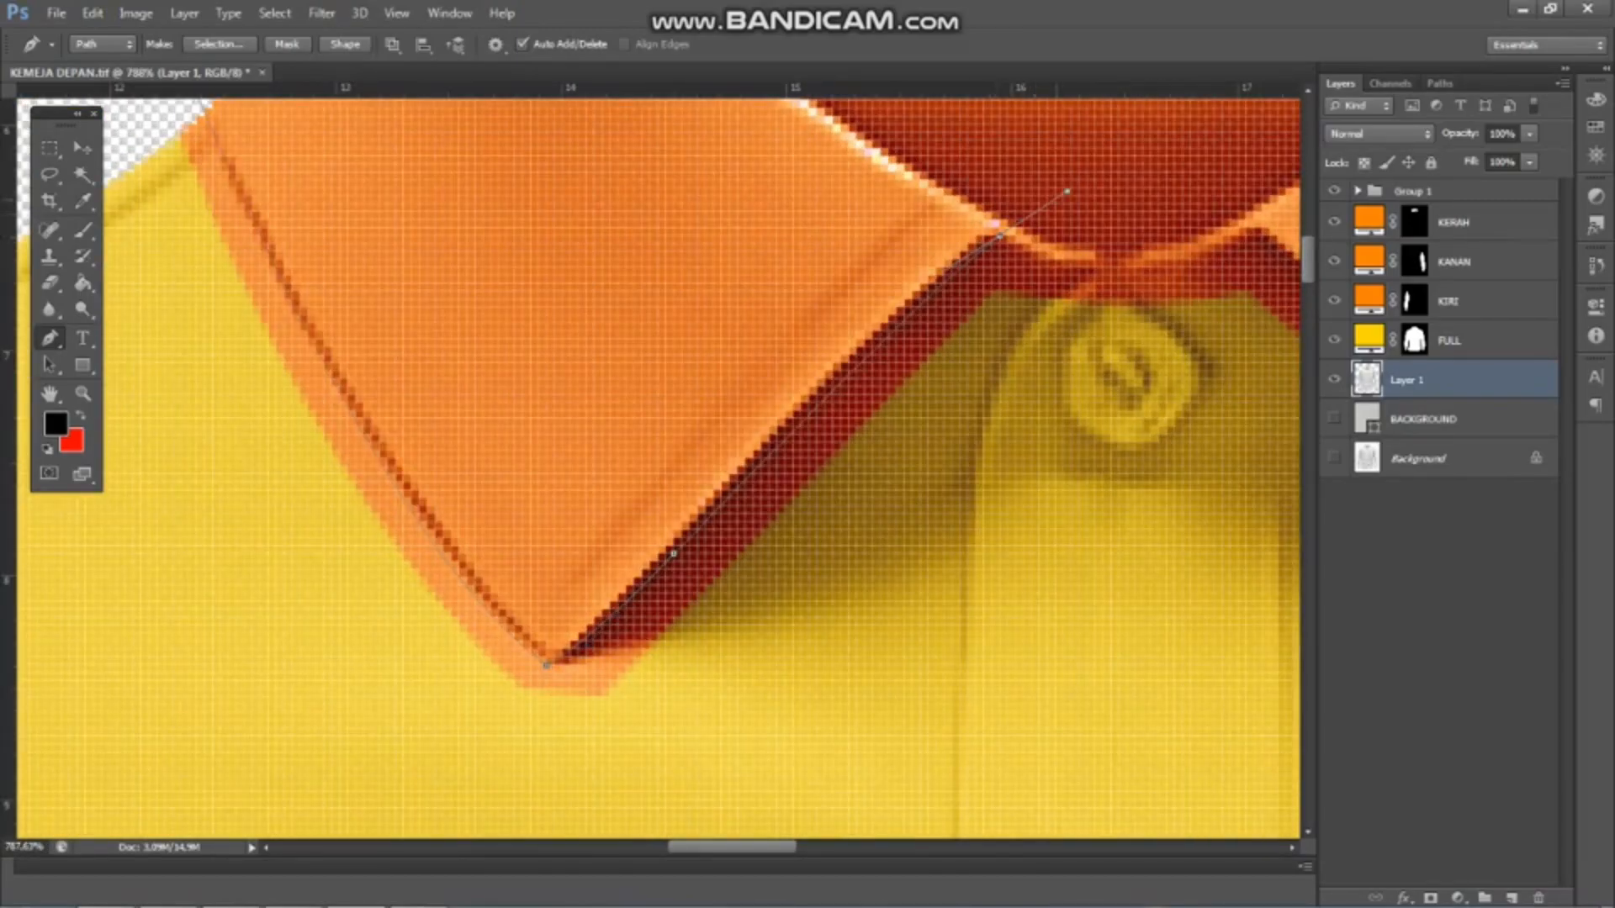
scroll(997, 225, "down", 3)
scroll(879, 248, "up", 2)
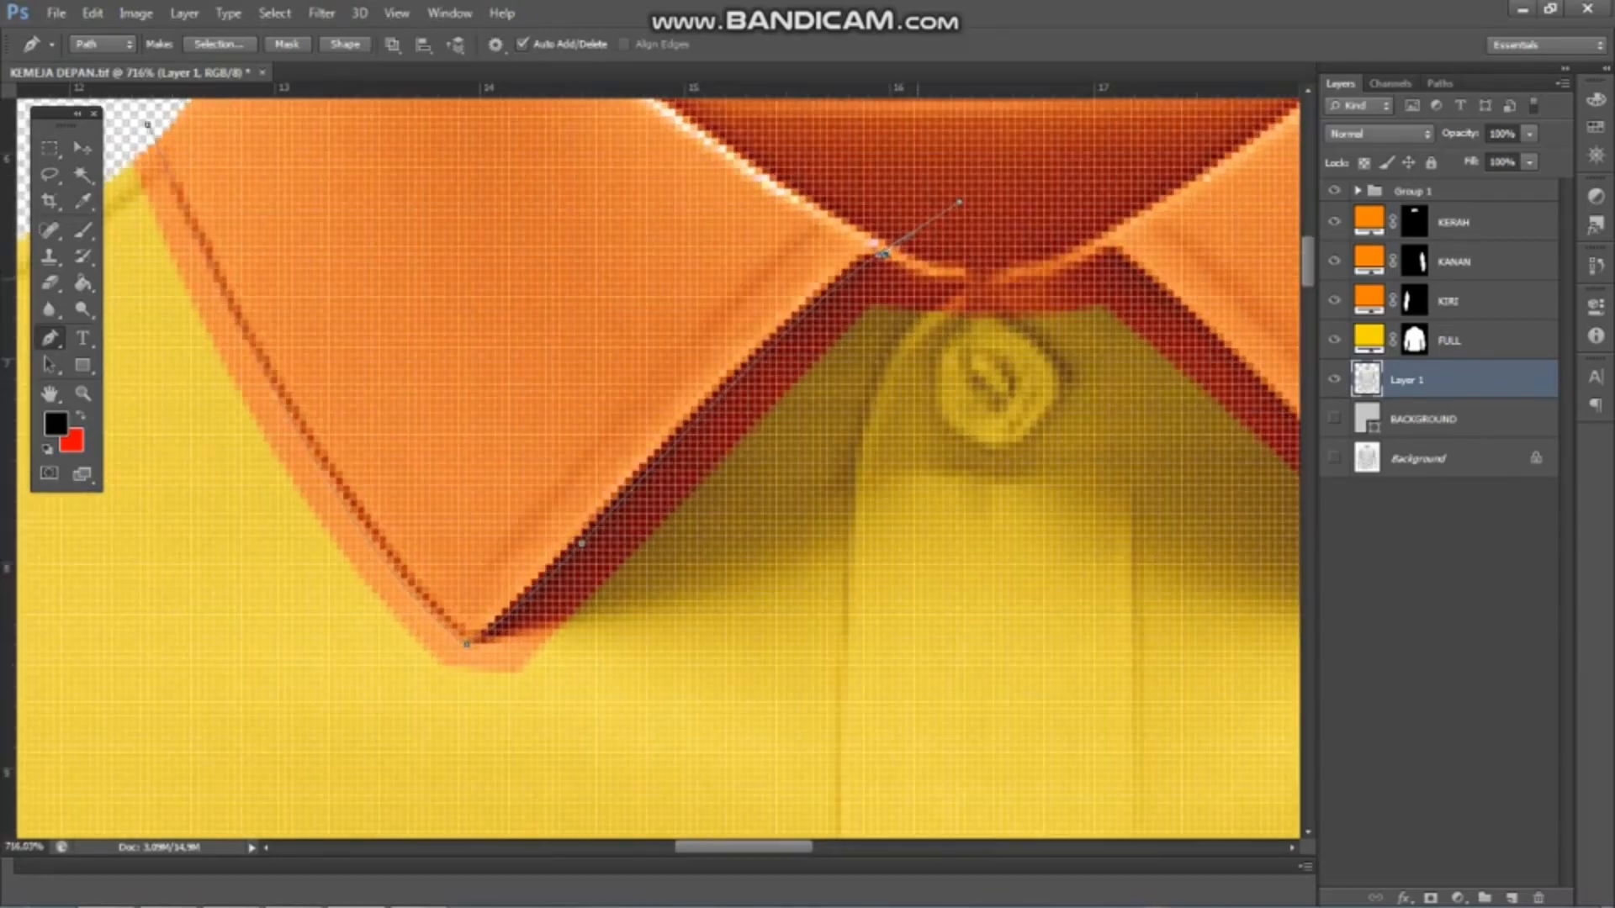
scroll(940, 265, "up", 1)
scroll(1308, 225, "up", 1)
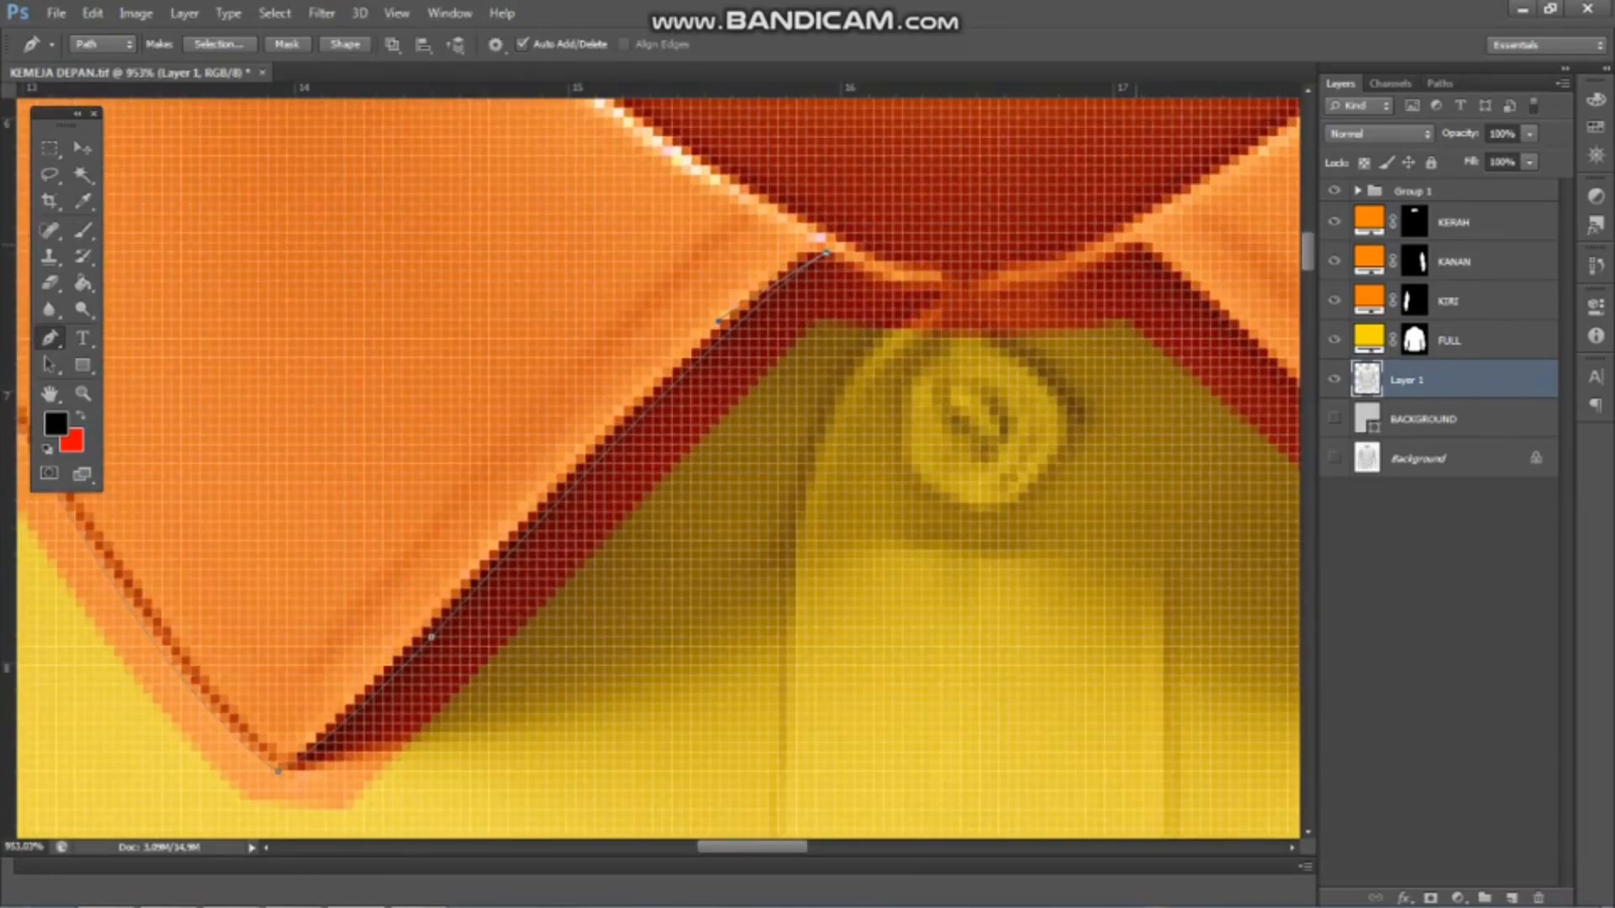
Carry the path across above the neck button and down the right-hand collar flap's front edge to its tip
scroll(976, 420, "down", 4)
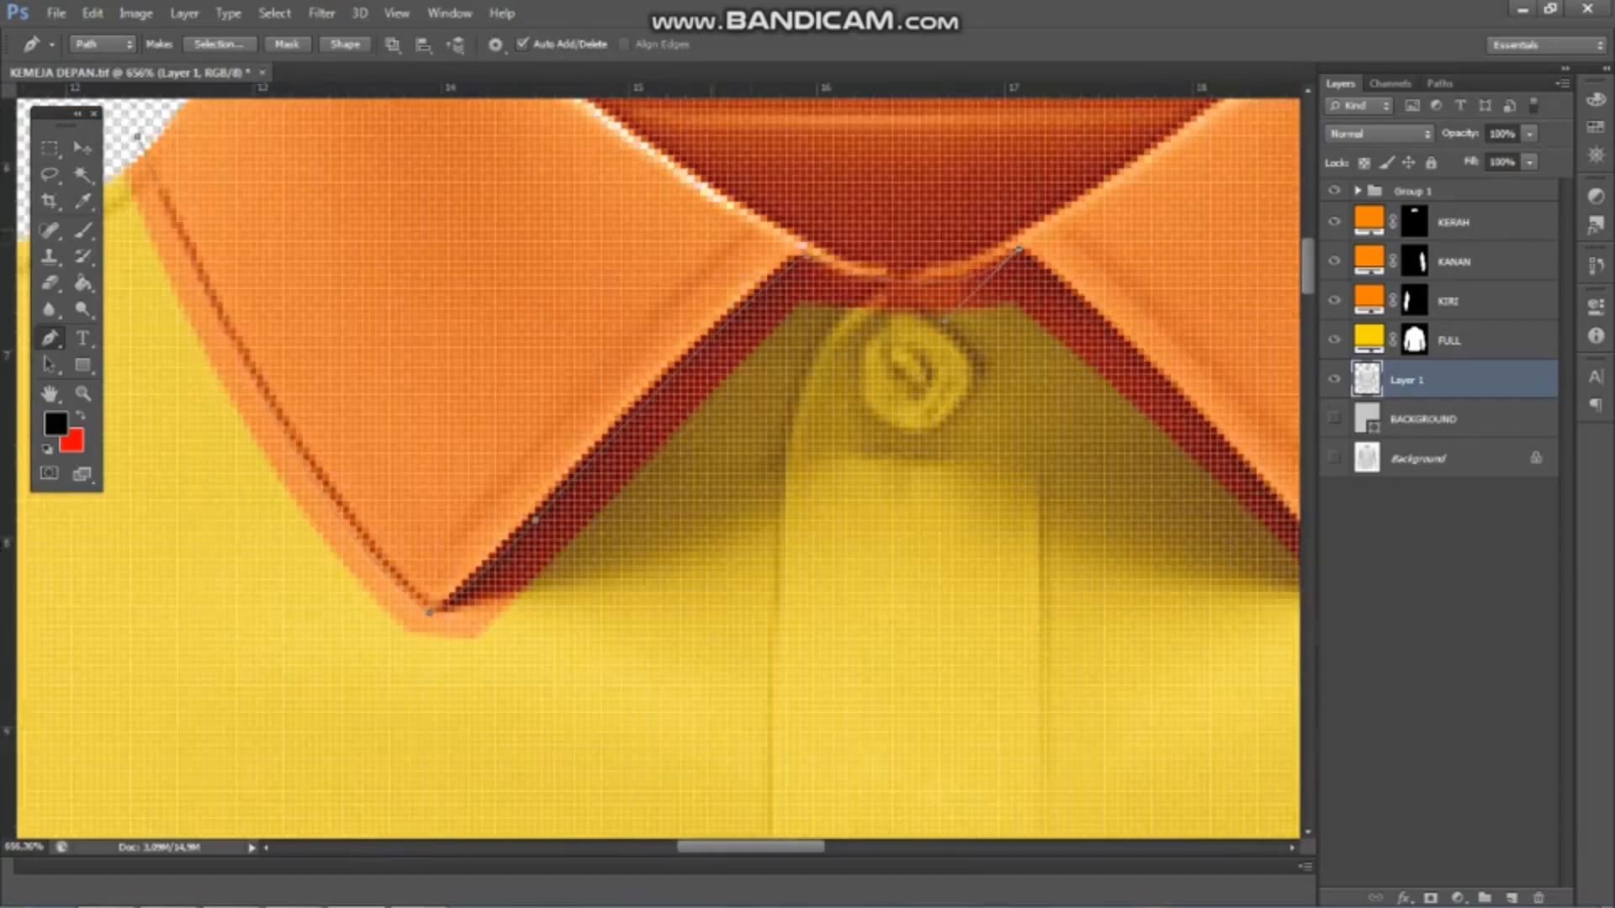
scroll(673, 252, "up", 3)
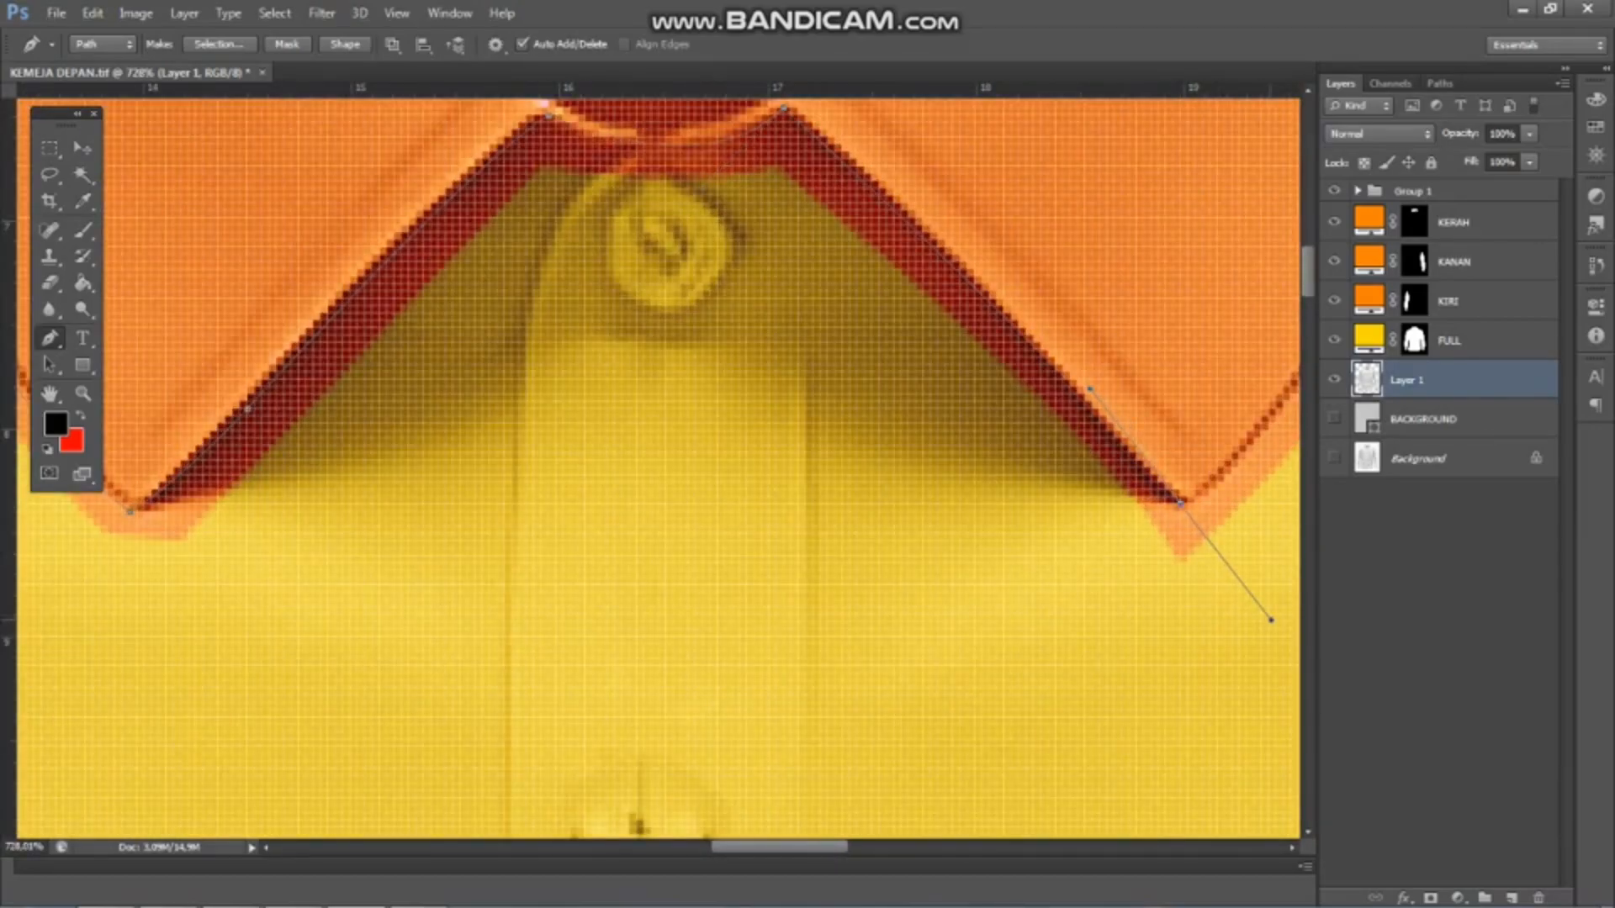
scroll(1295, 492, "up", 2)
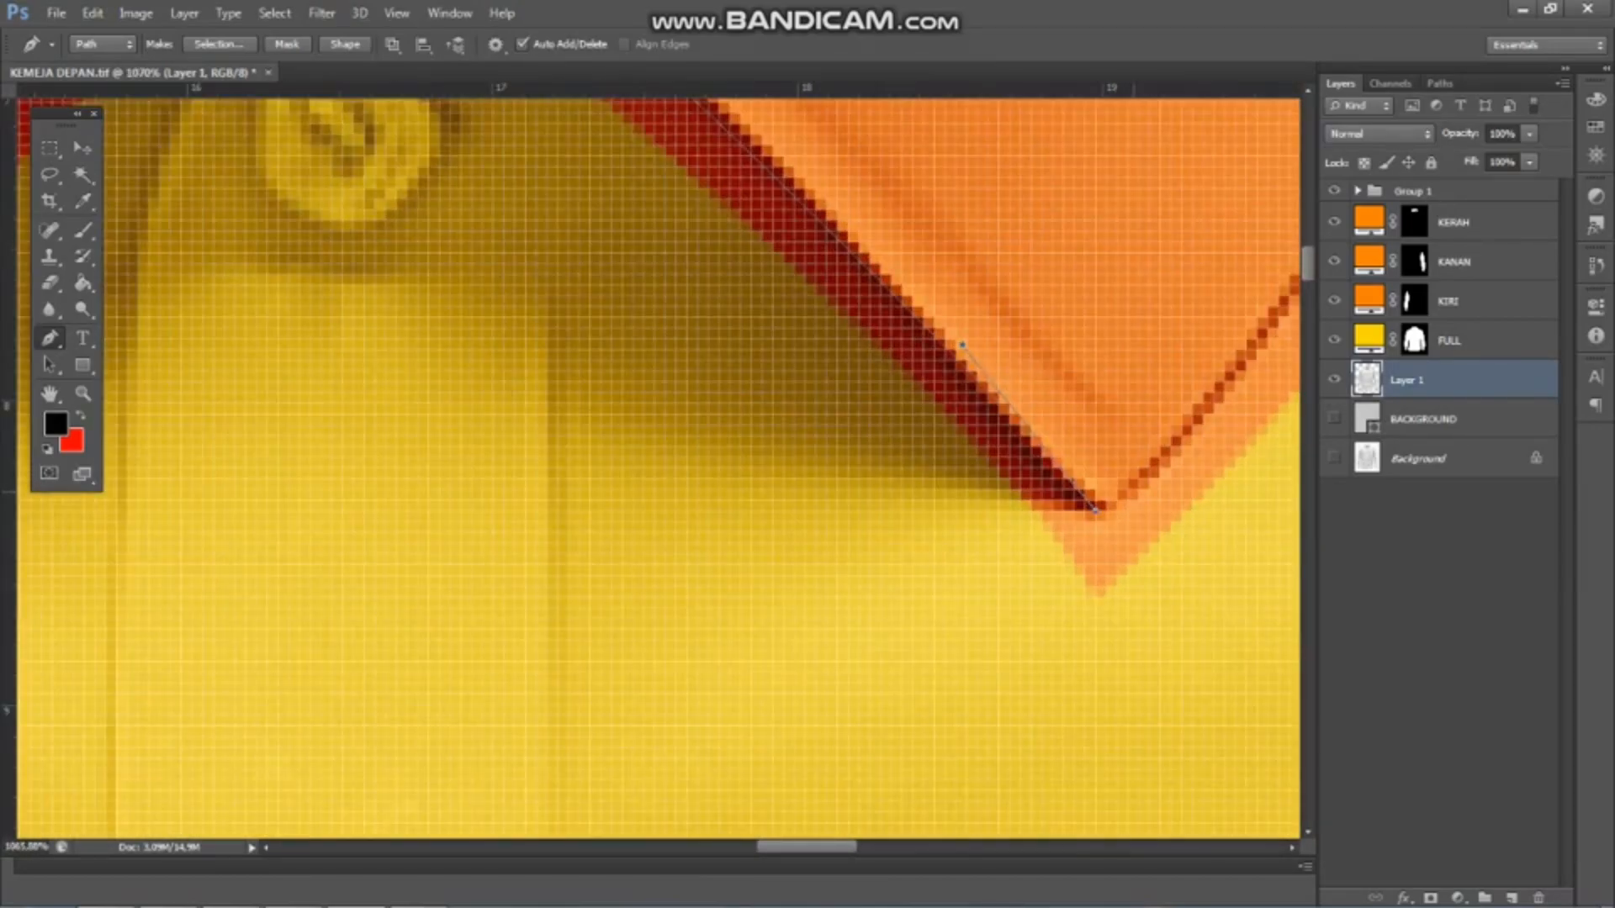
Extend the path along the right-hand collar flap's outer edge from its tip up to the shoulder
scroll(1093, 496, "down", 4)
scroll(1093, 496, "up", 3)
left_click_drag(1092, 158, 1127, 400)
scroll(882, 379, "down", 3)
scroll(673, 252, "down", 3)
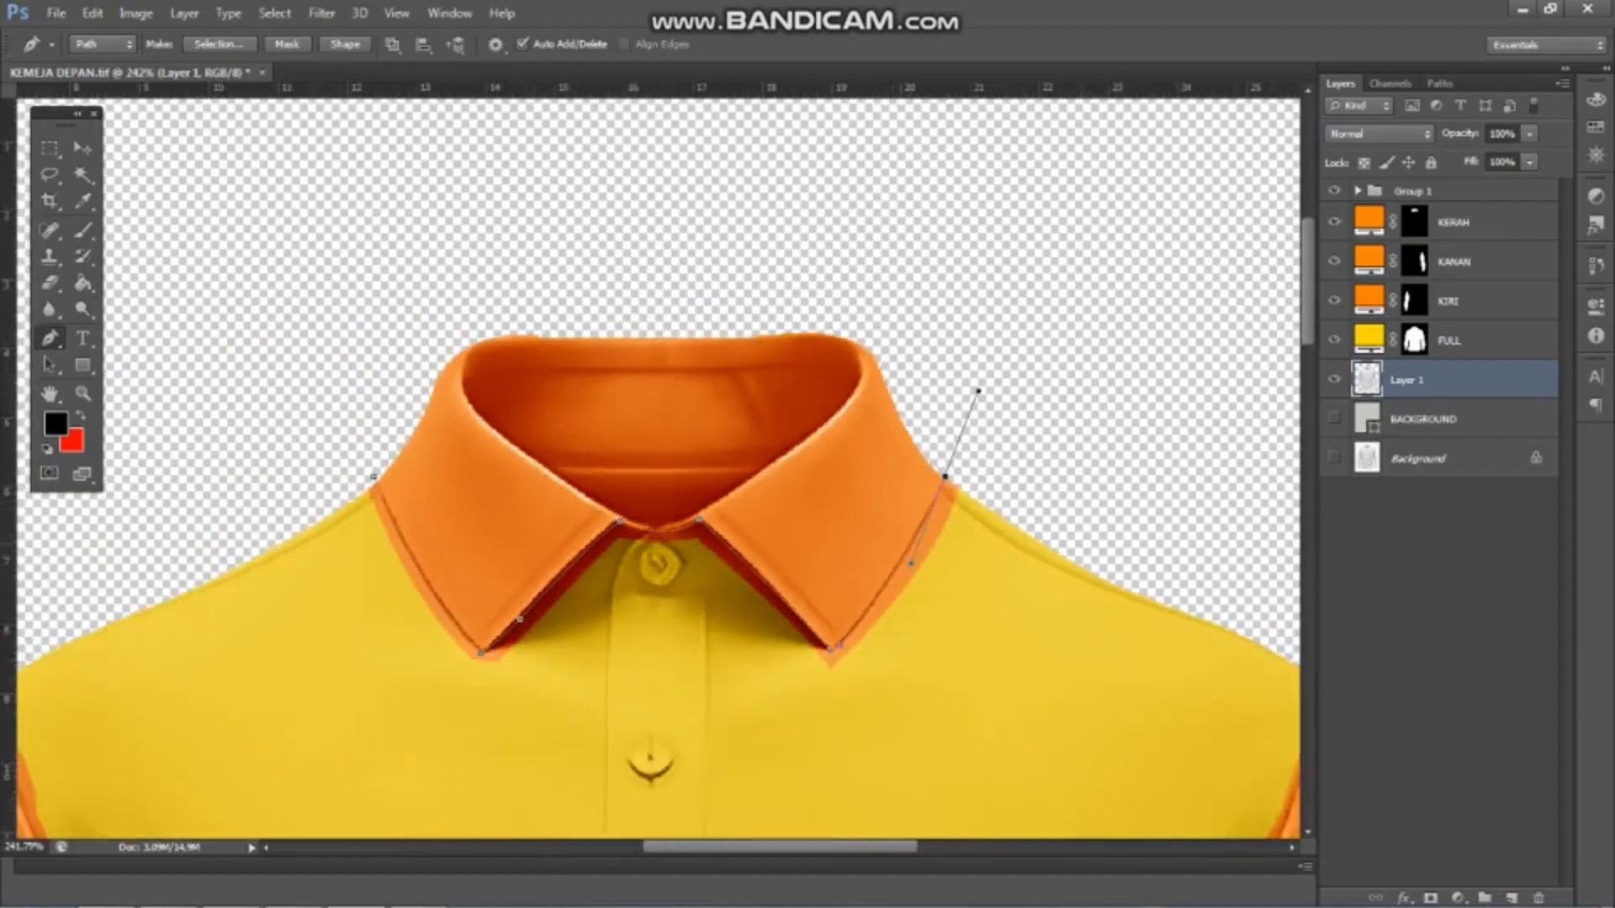
Route the path outside the right-hand shoulder and back onto the shirt at the top of the right-hand armhole seam
scroll(673, 252, "up", 2)
left_click(1027, 371)
scroll(1010, 362, "down", 3)
left_click(1183, 491)
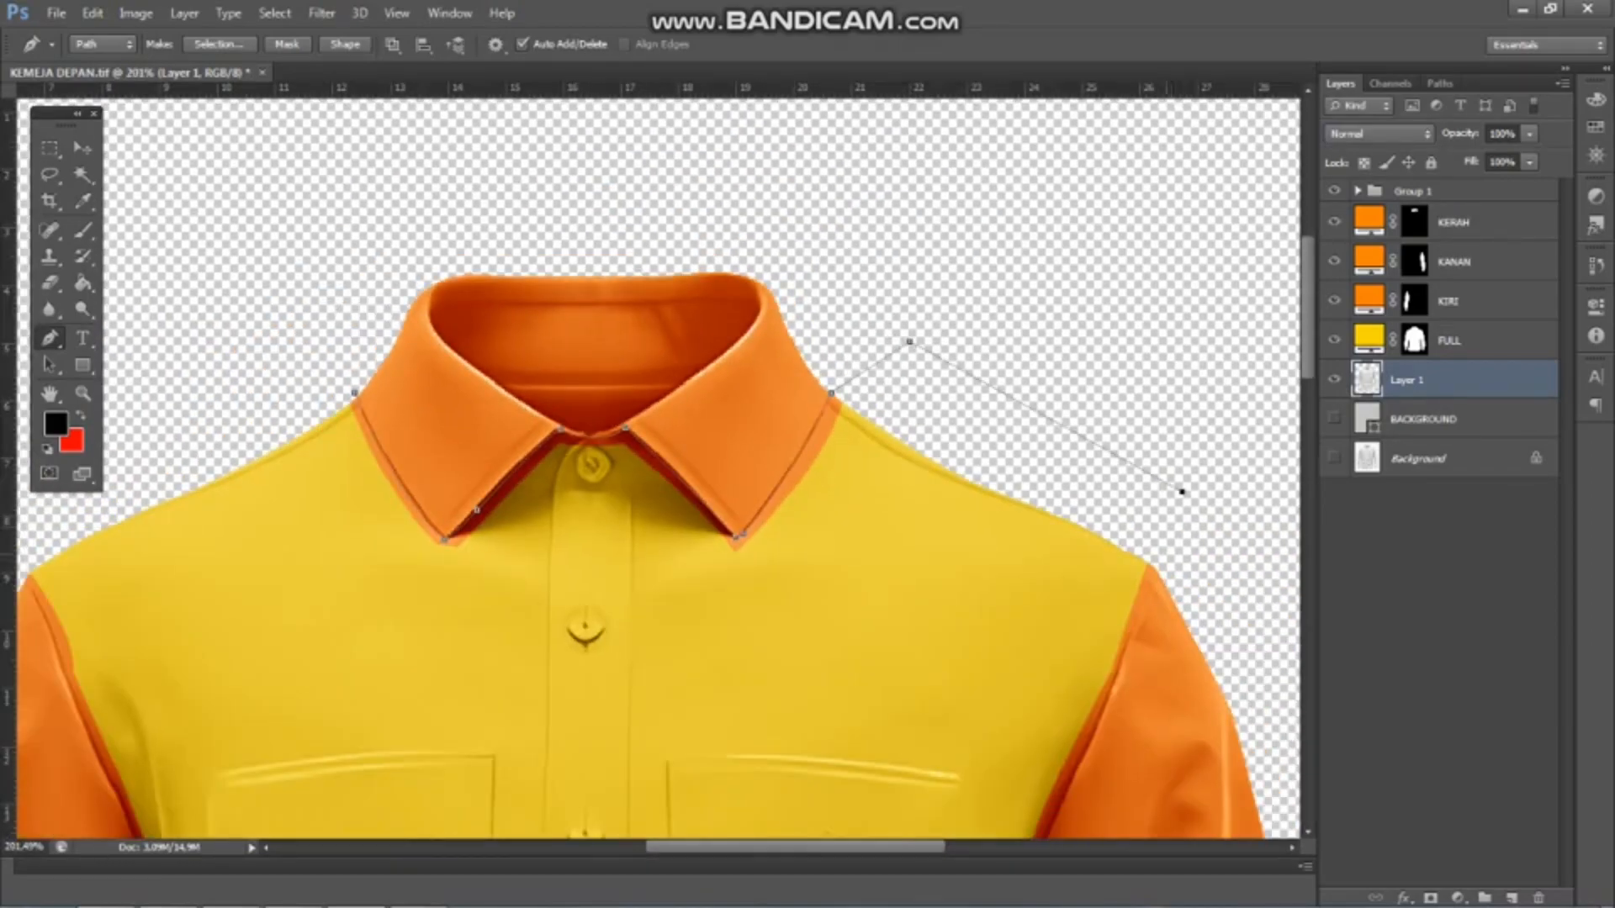
scroll(1161, 530, "up", 4)
scroll(1009, 379, "down", 4)
scroll(1034, 471, "up", 3)
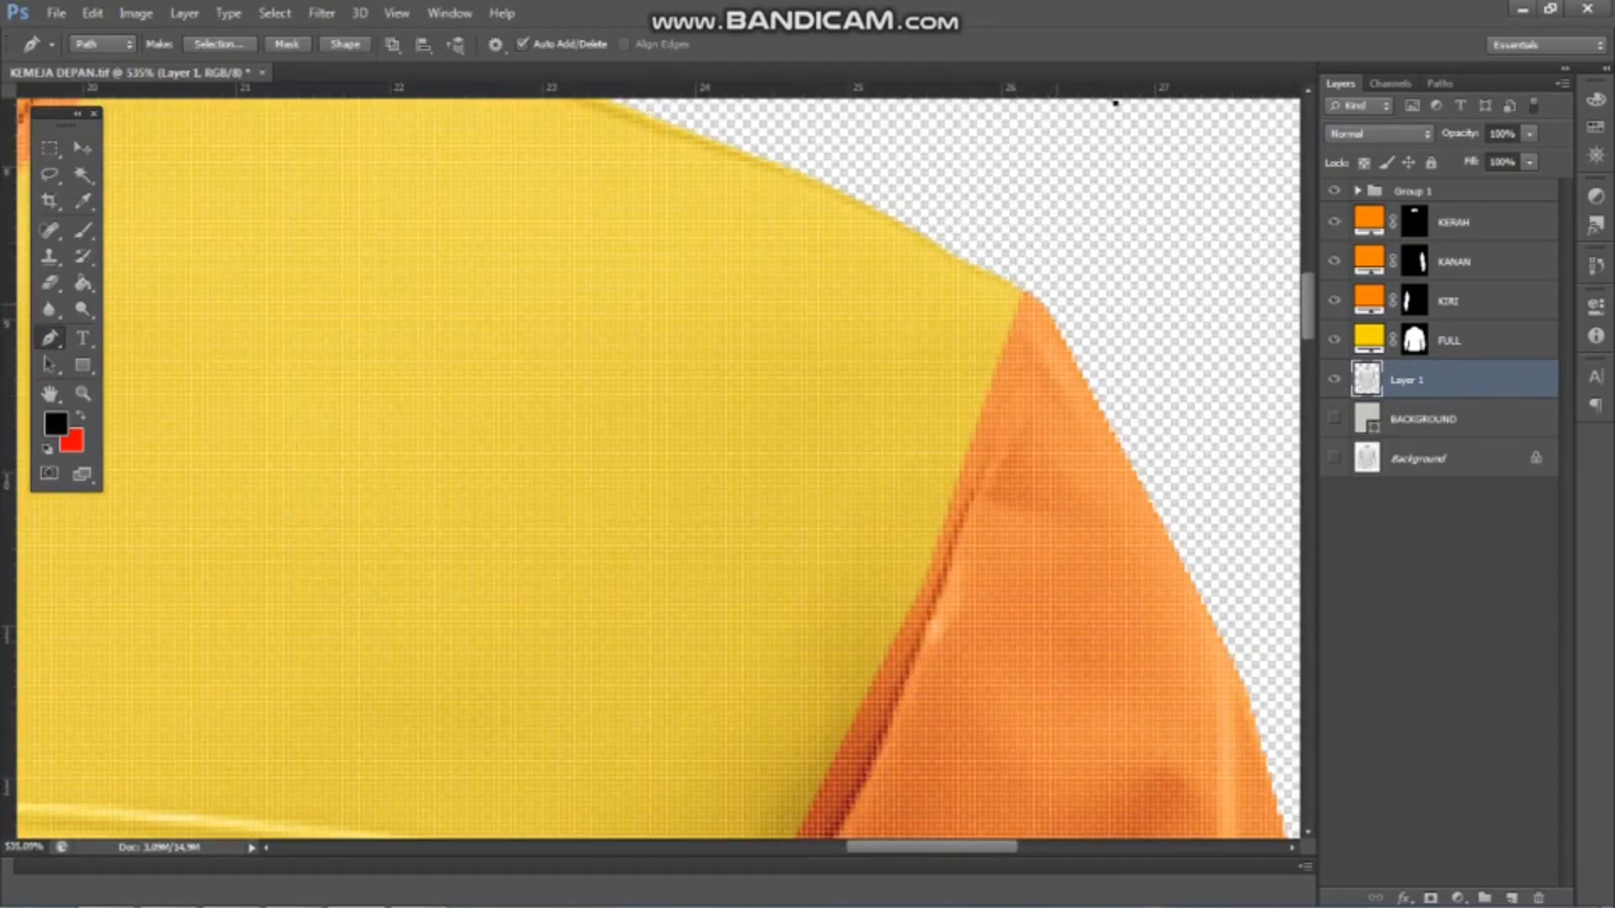
scroll(1056, 303, "down", 1)
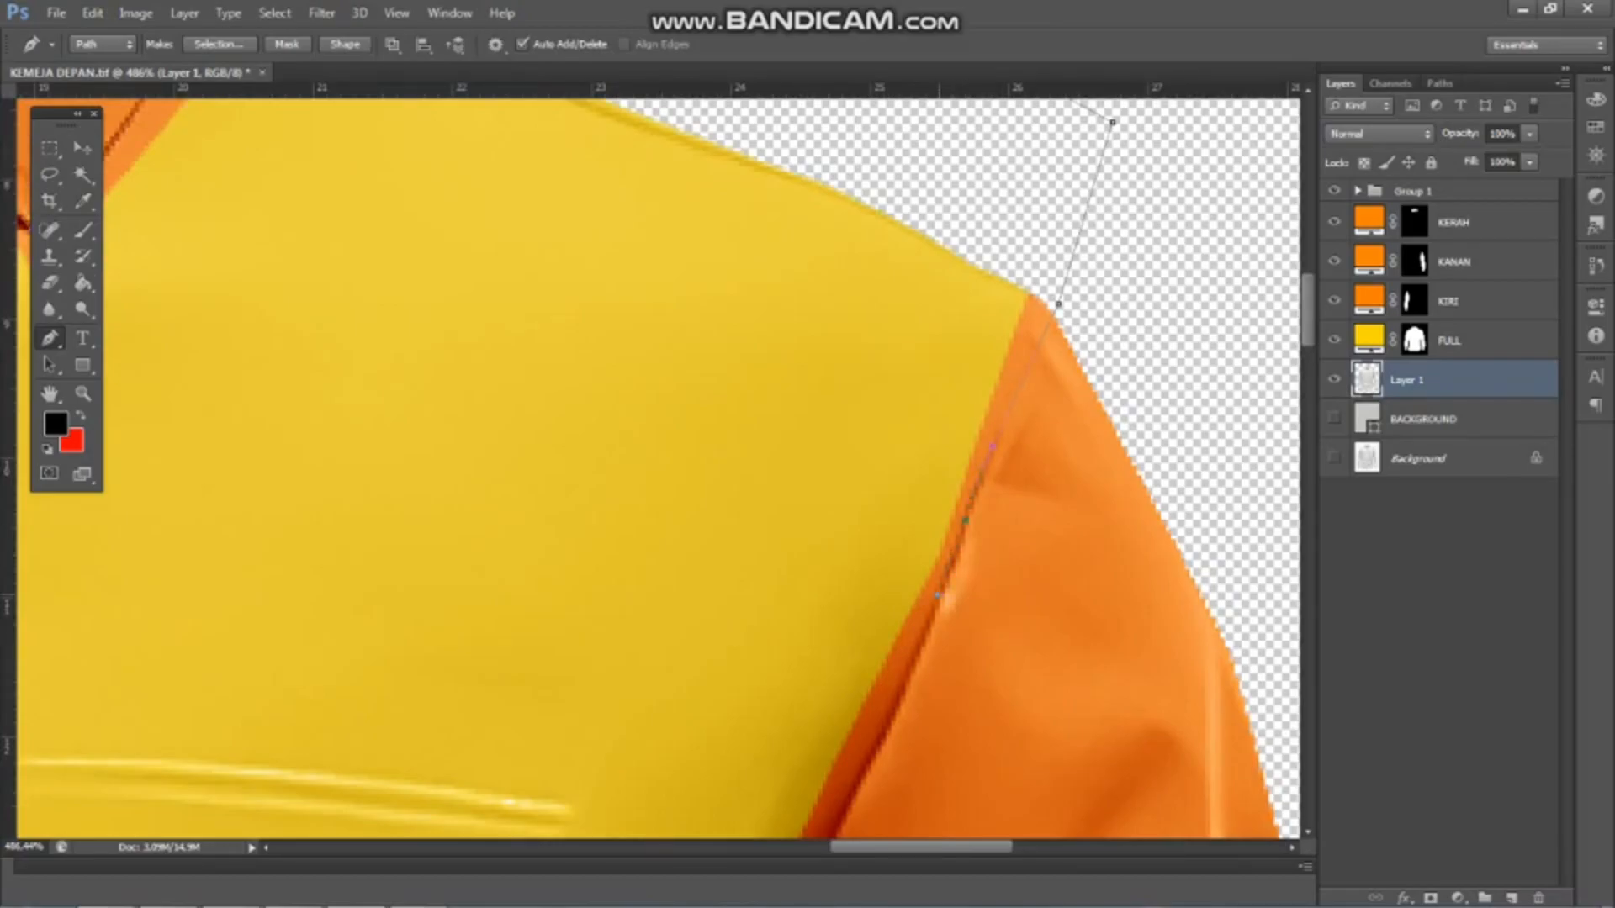
Trace the path down the right-hand armhole seam to the armpit gap between the body and the sleeve
left_click_drag(902, 685, 974, 473)
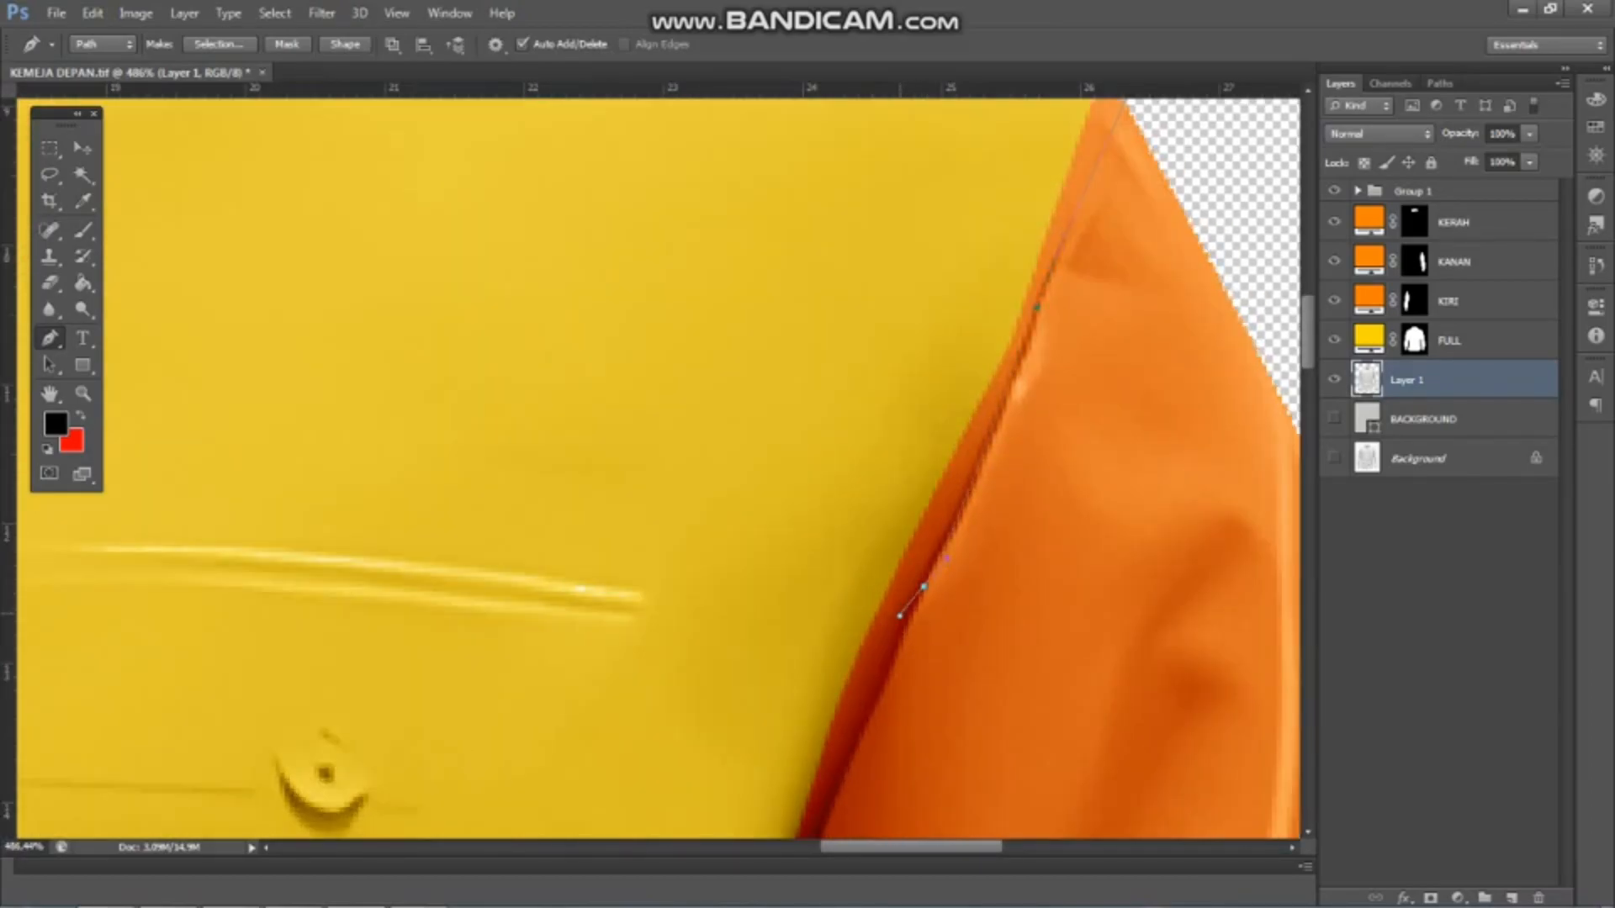
left_click(923, 586, "alt")
scroll(866, 715, "up", 1)
scroll(867, 715, "down", 4)
scroll(853, 757, "up", 2)
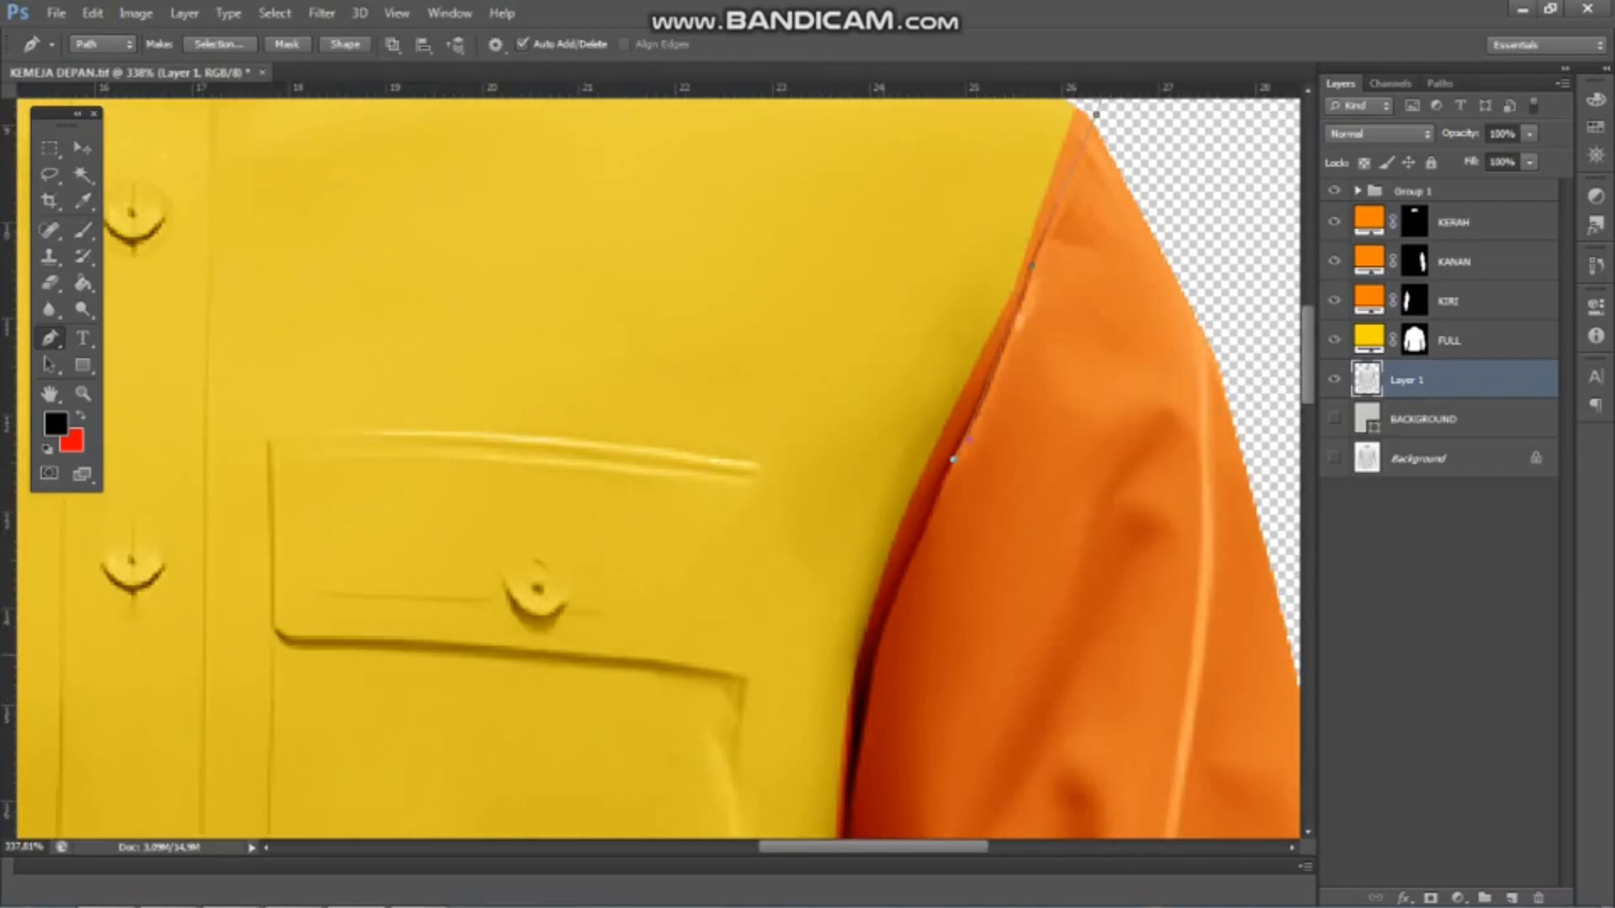
scroll(875, 656, "down", 3)
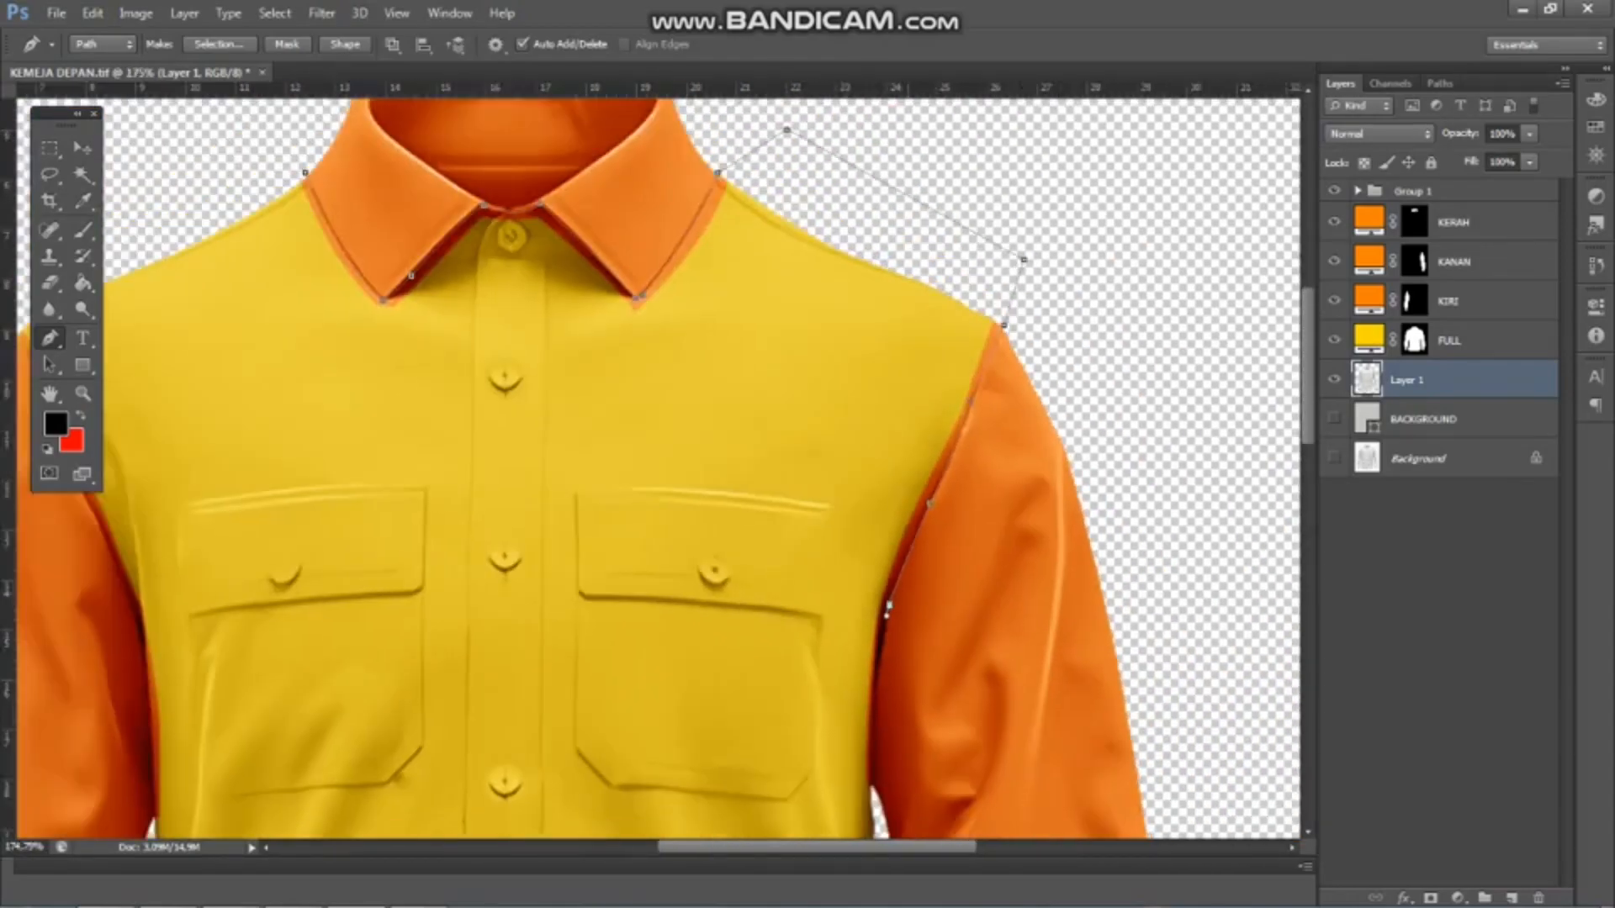
scroll(875, 656, "up", 2)
left_click_drag(871, 736, 885, 828)
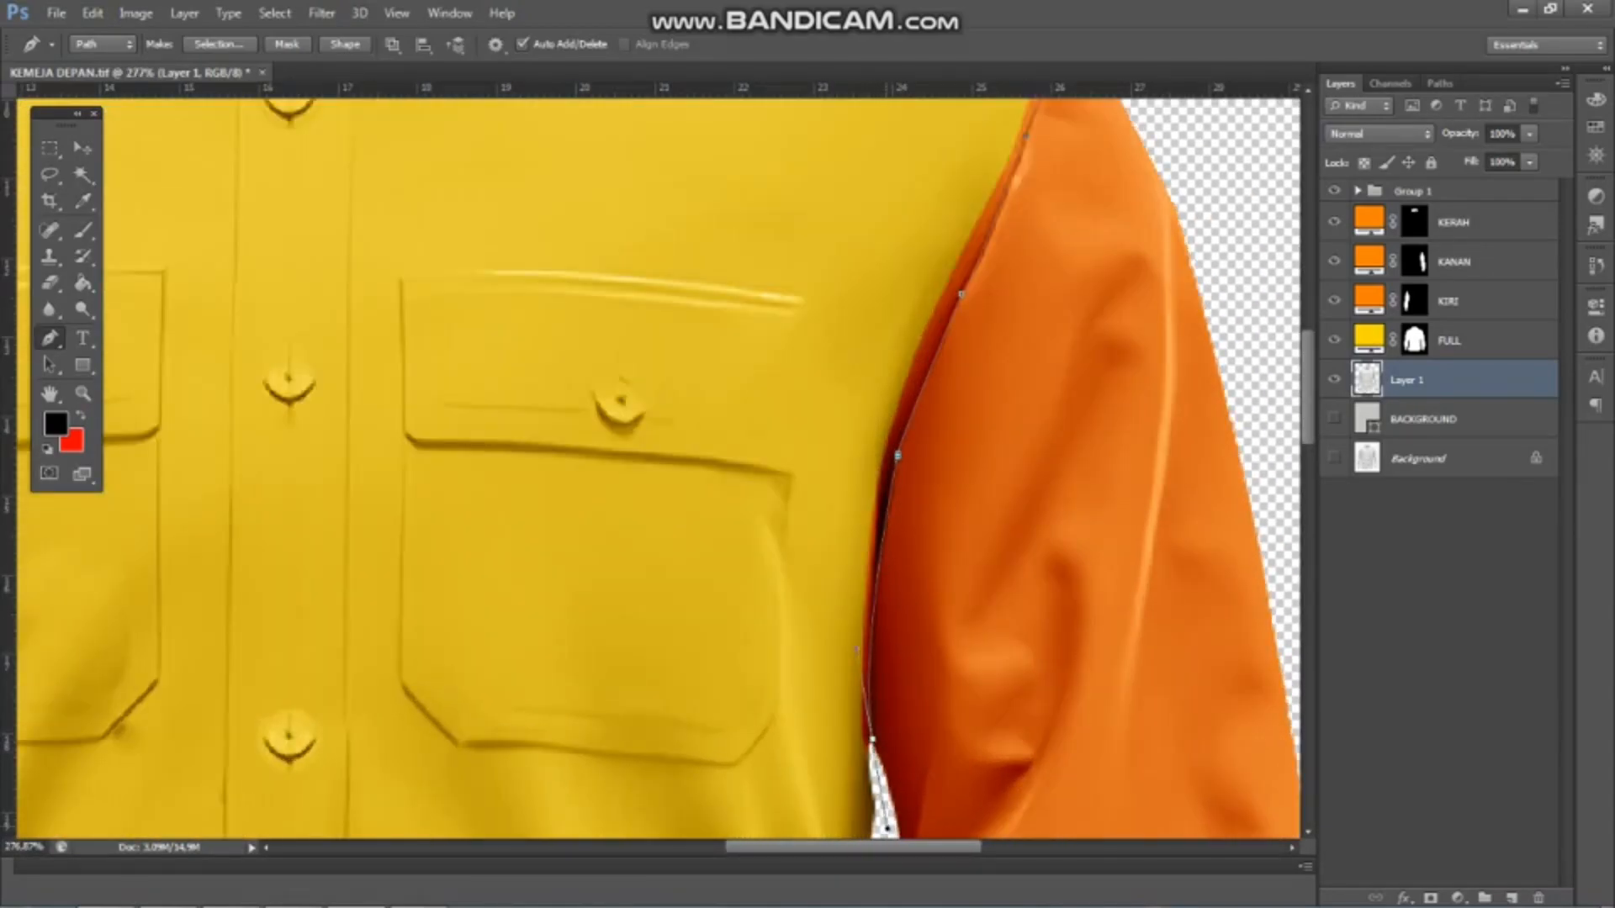
Run the path down beside the right-hand body edge, around outside the hem and up to the left-hand armpit
scroll(885, 831, "down", 5)
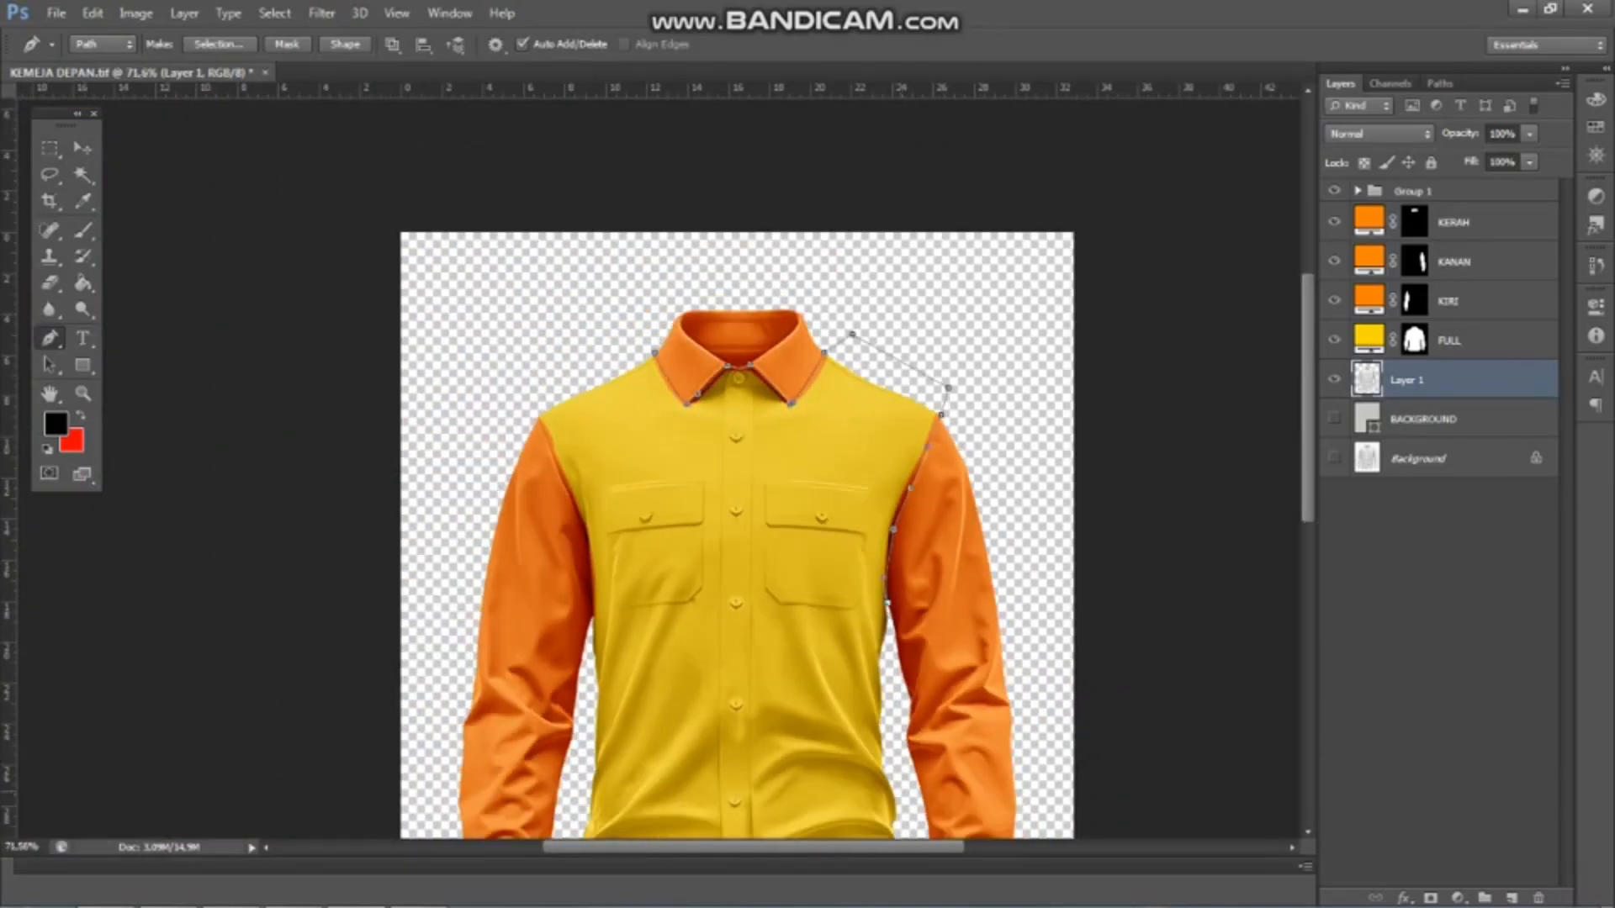
scroll(885, 831, "up", 1)
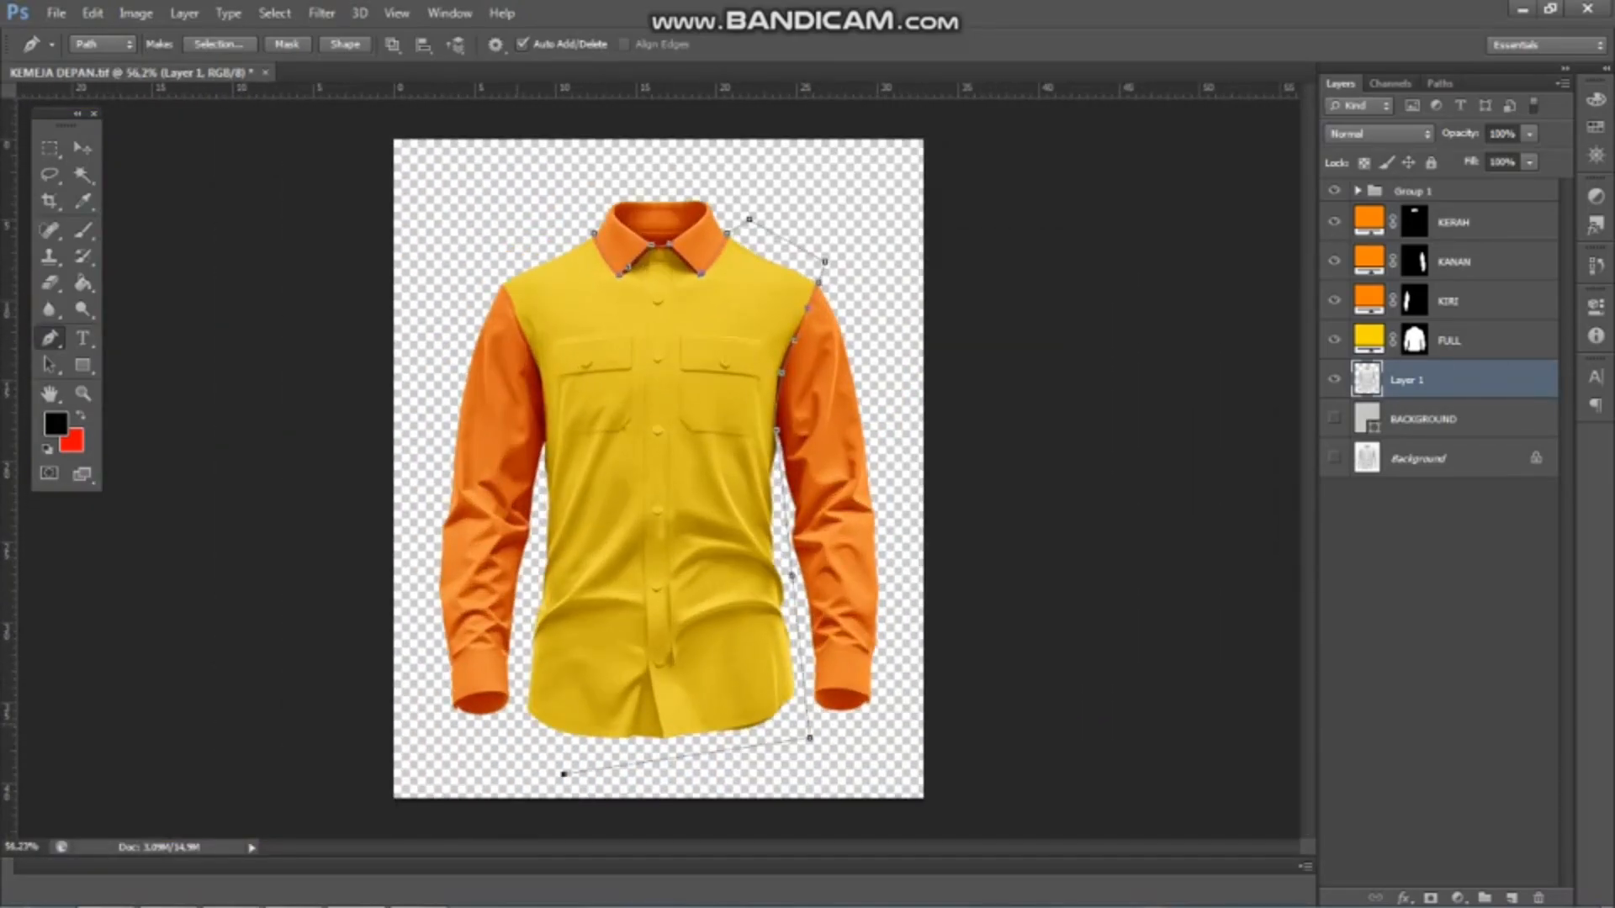
left_click(514, 722)
scroll(546, 521, "up", 3)
left_click(529, 462)
scroll(534, 400, "up", 4)
scroll(543, 387, "up", 1)
left_click(541, 367)
scroll(541, 367, "down", 5)
scroll(600, 690, "up", 6)
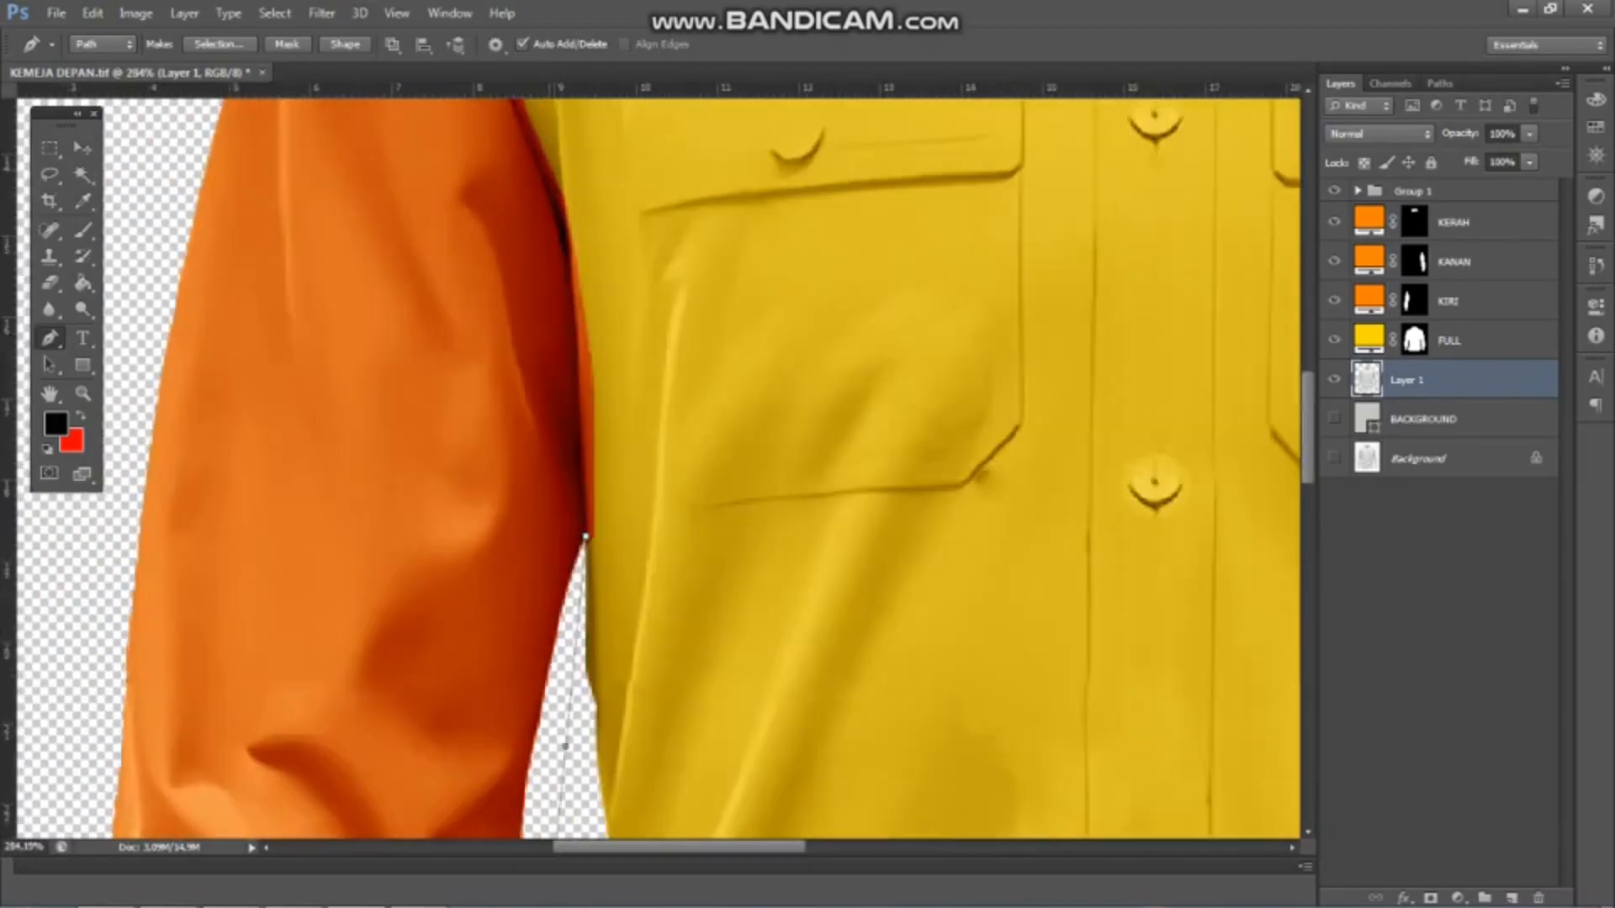
Trace the lower part of the left-hand armhole seam from the armpit upward along the dark fold
left_click(559, 232)
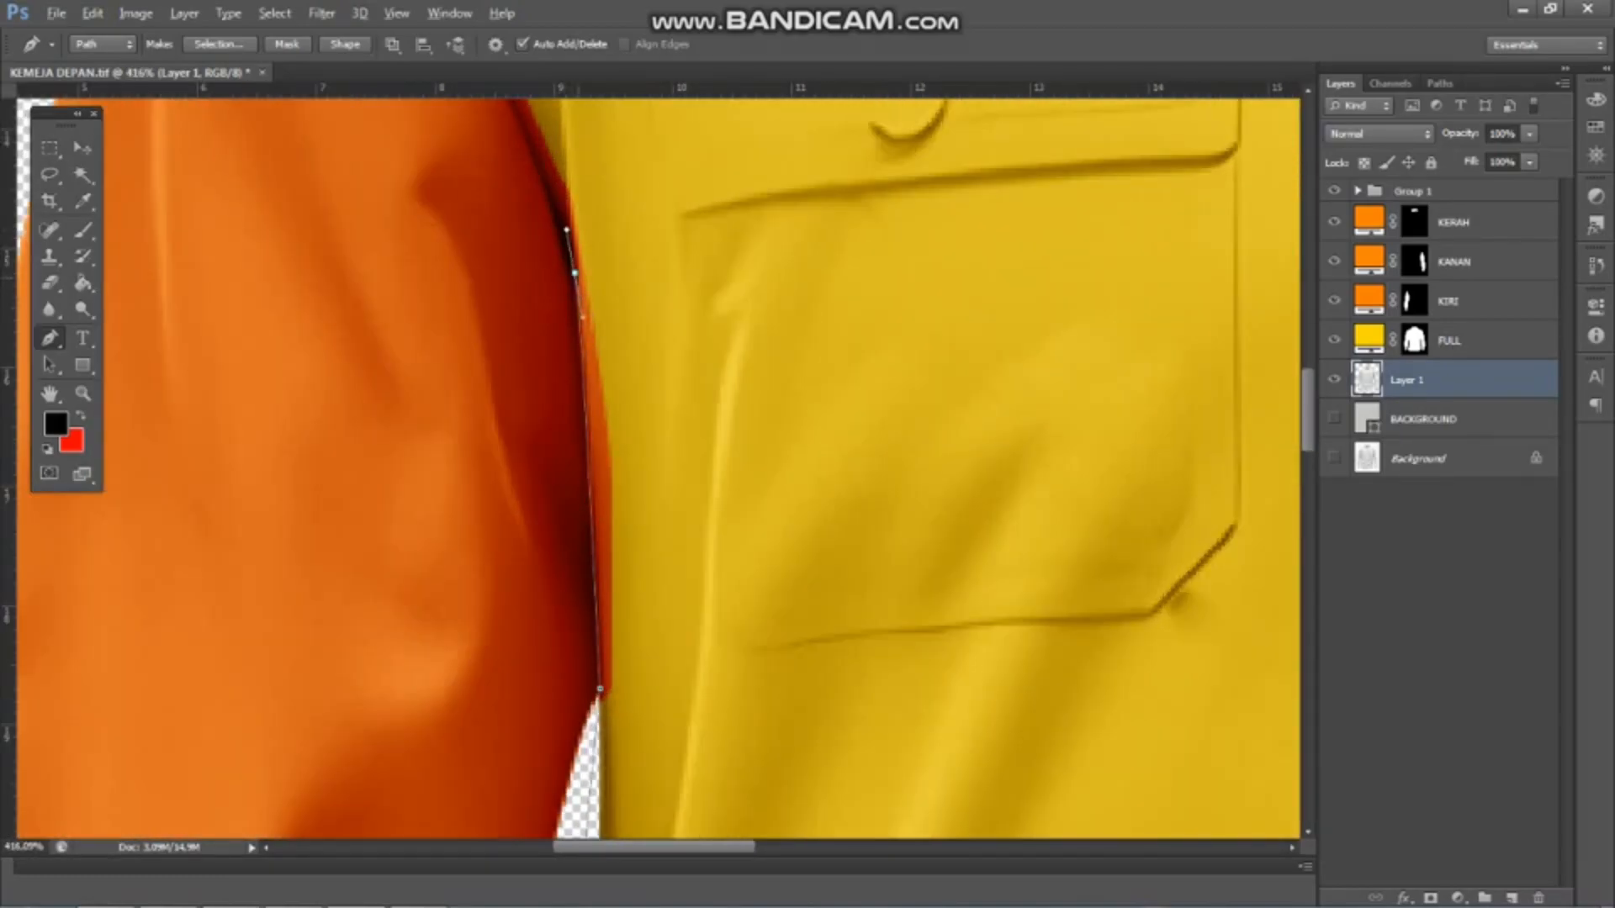
scroll(558, 232, "down", 3)
scroll(592, 238, "up", 6)
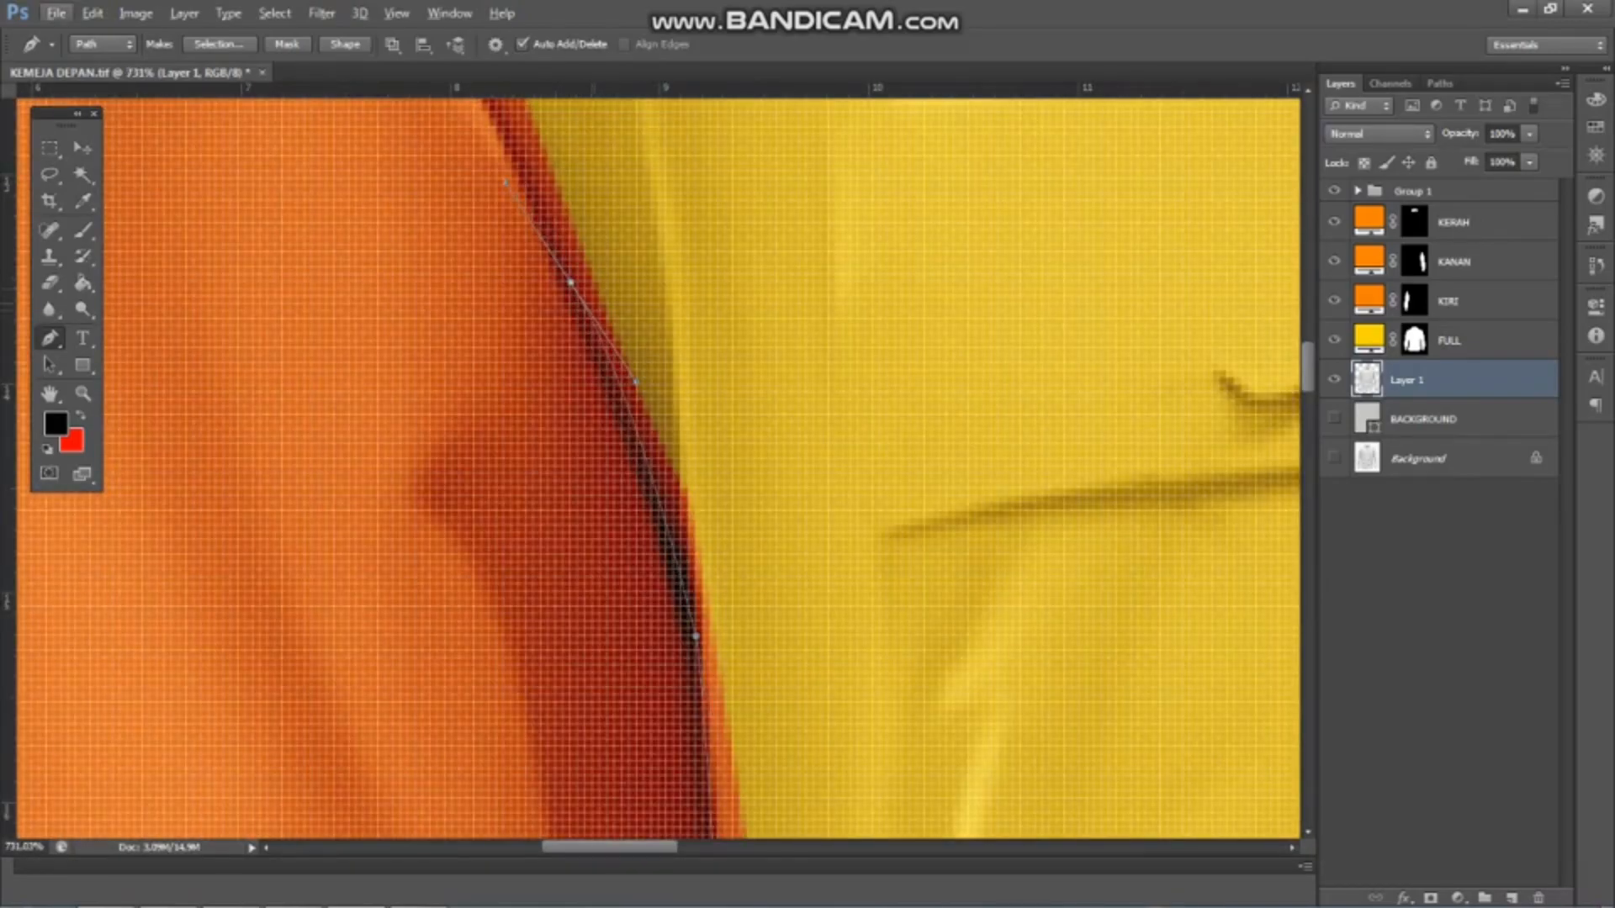
scroll(678, 511, "up", 1)
scroll(811, 475, "down", 3)
scroll(811, 476, "up", 2)
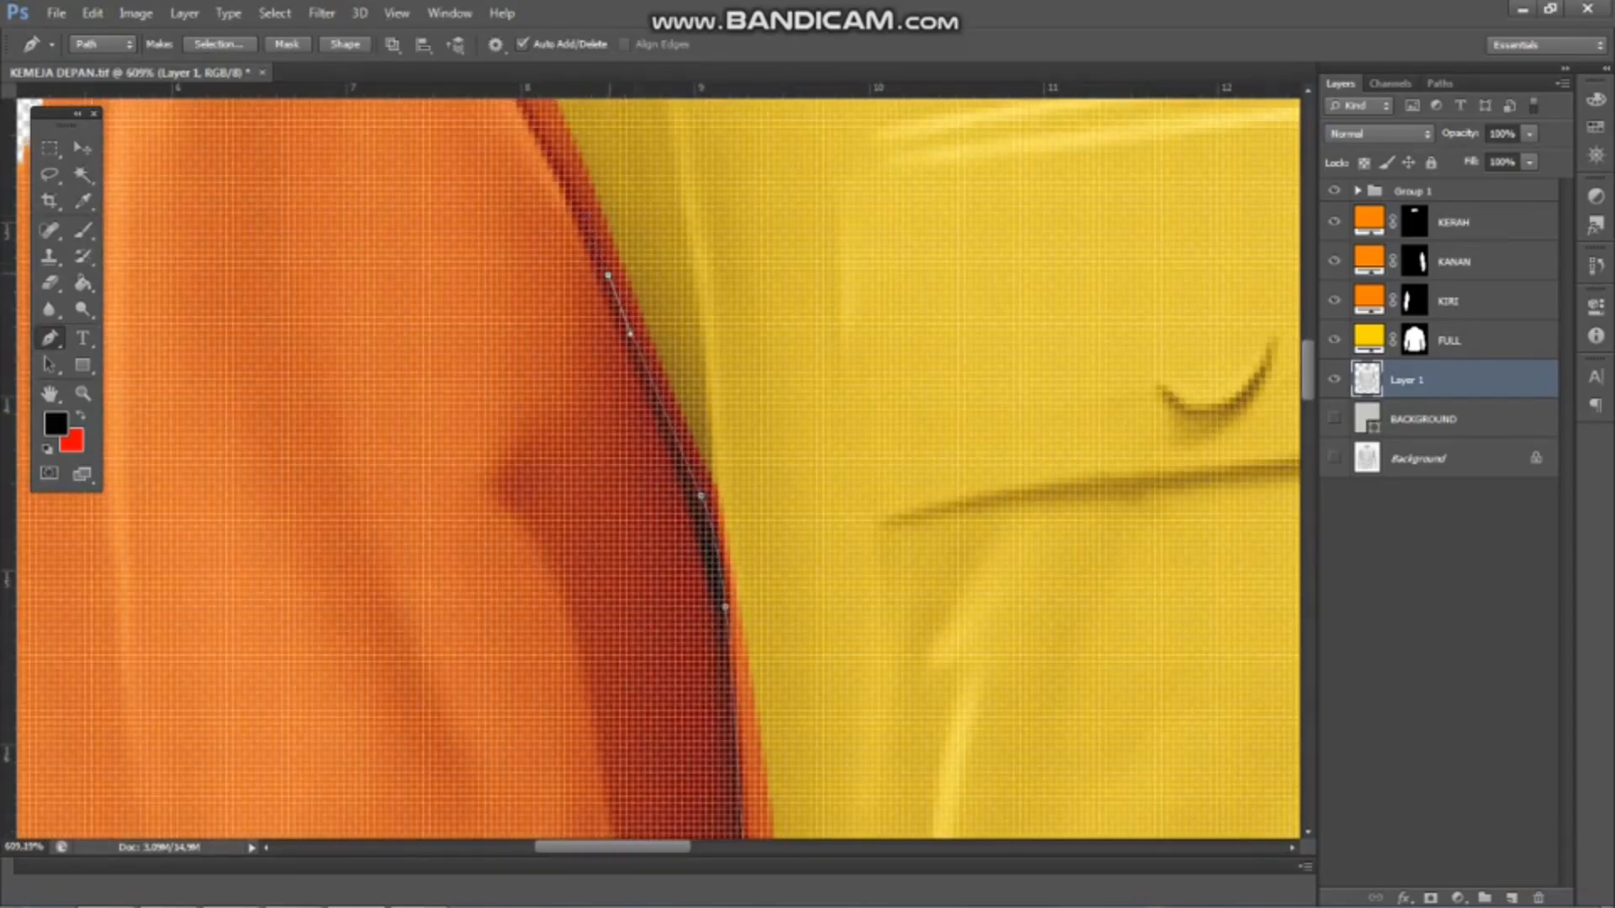
Extend the path along the upper part of the left-hand armhole seam to the shoulder tip
scroll(770, 288, "down", 5)
scroll(689, 195, "up", 5)
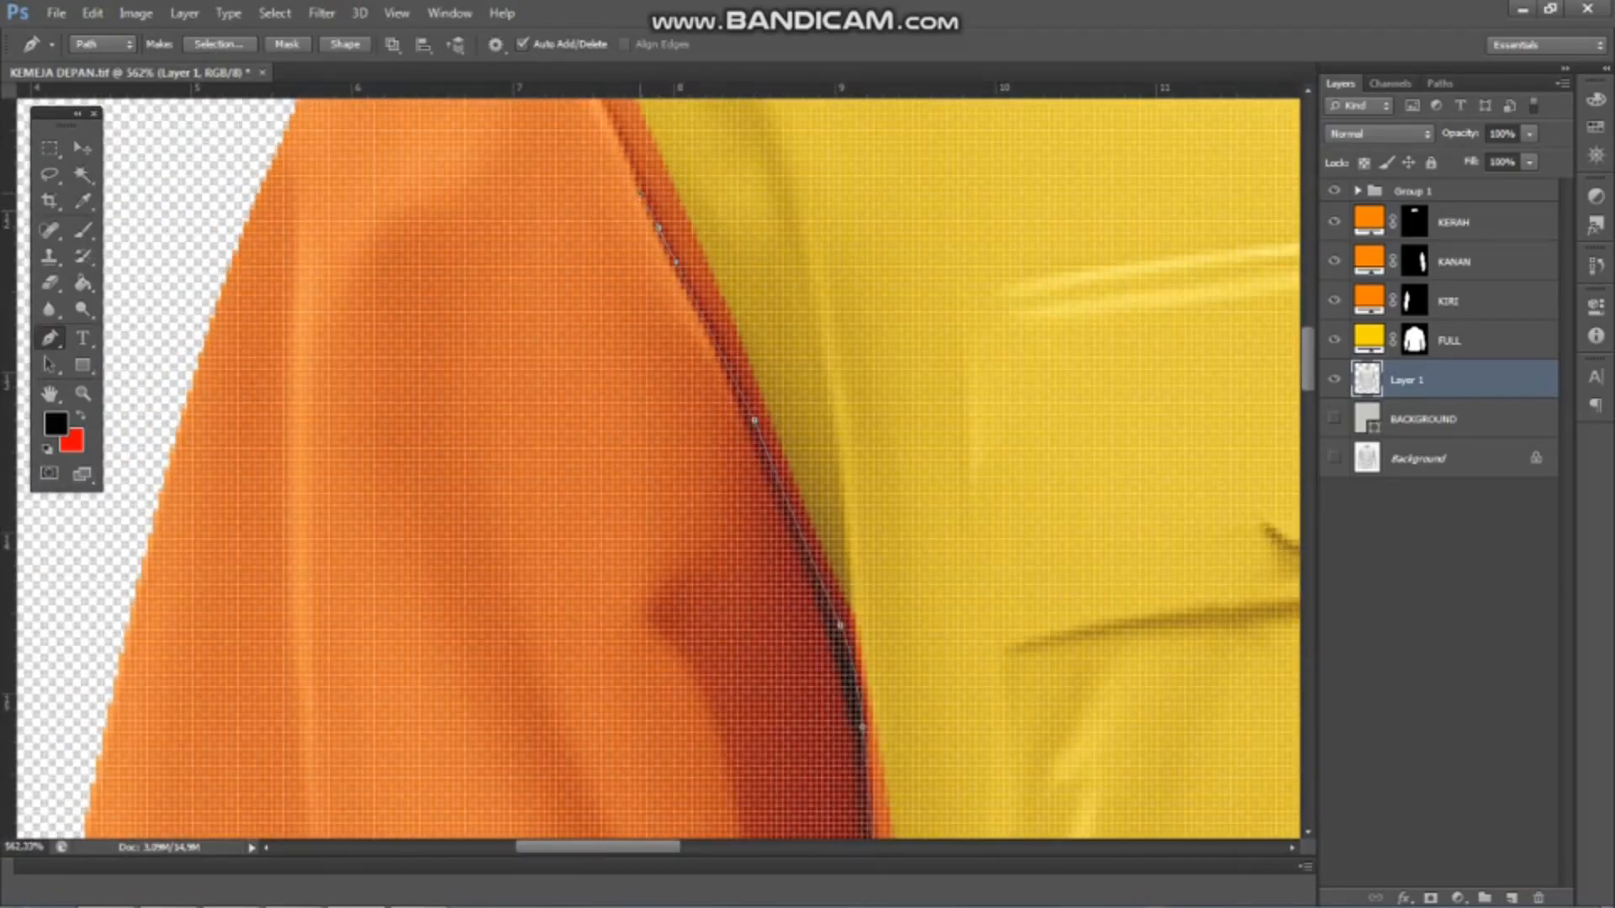
scroll(618, 183, "down", 5)
scroll(618, 184, "up", 4)
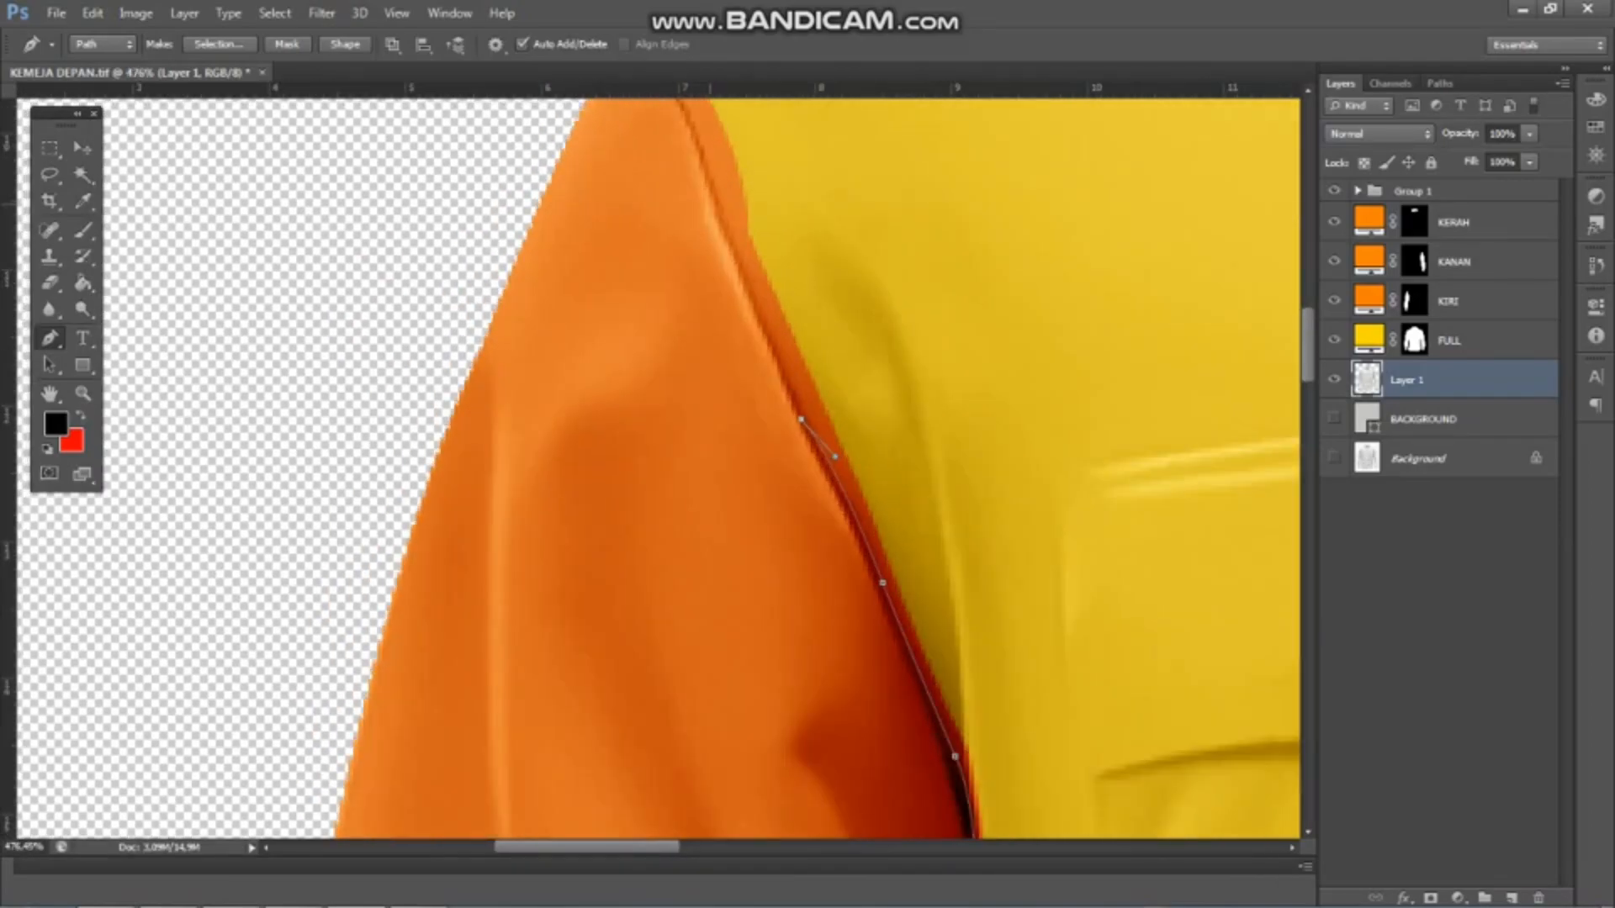
scroll(807, 420, "down", 5)
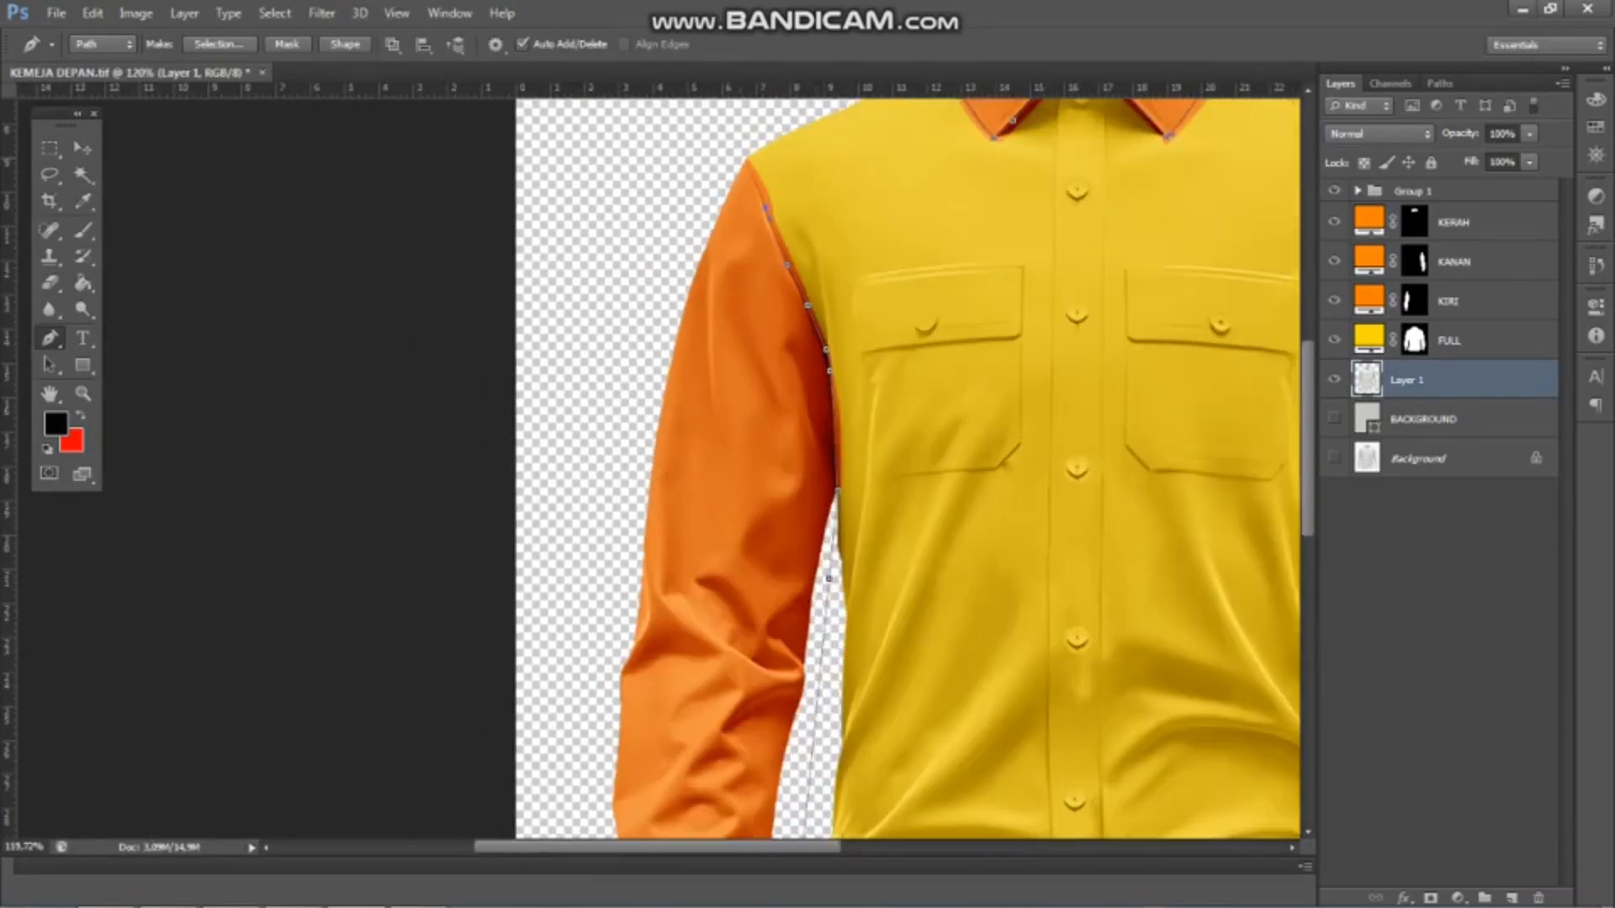
scroll(808, 421, "up", 3)
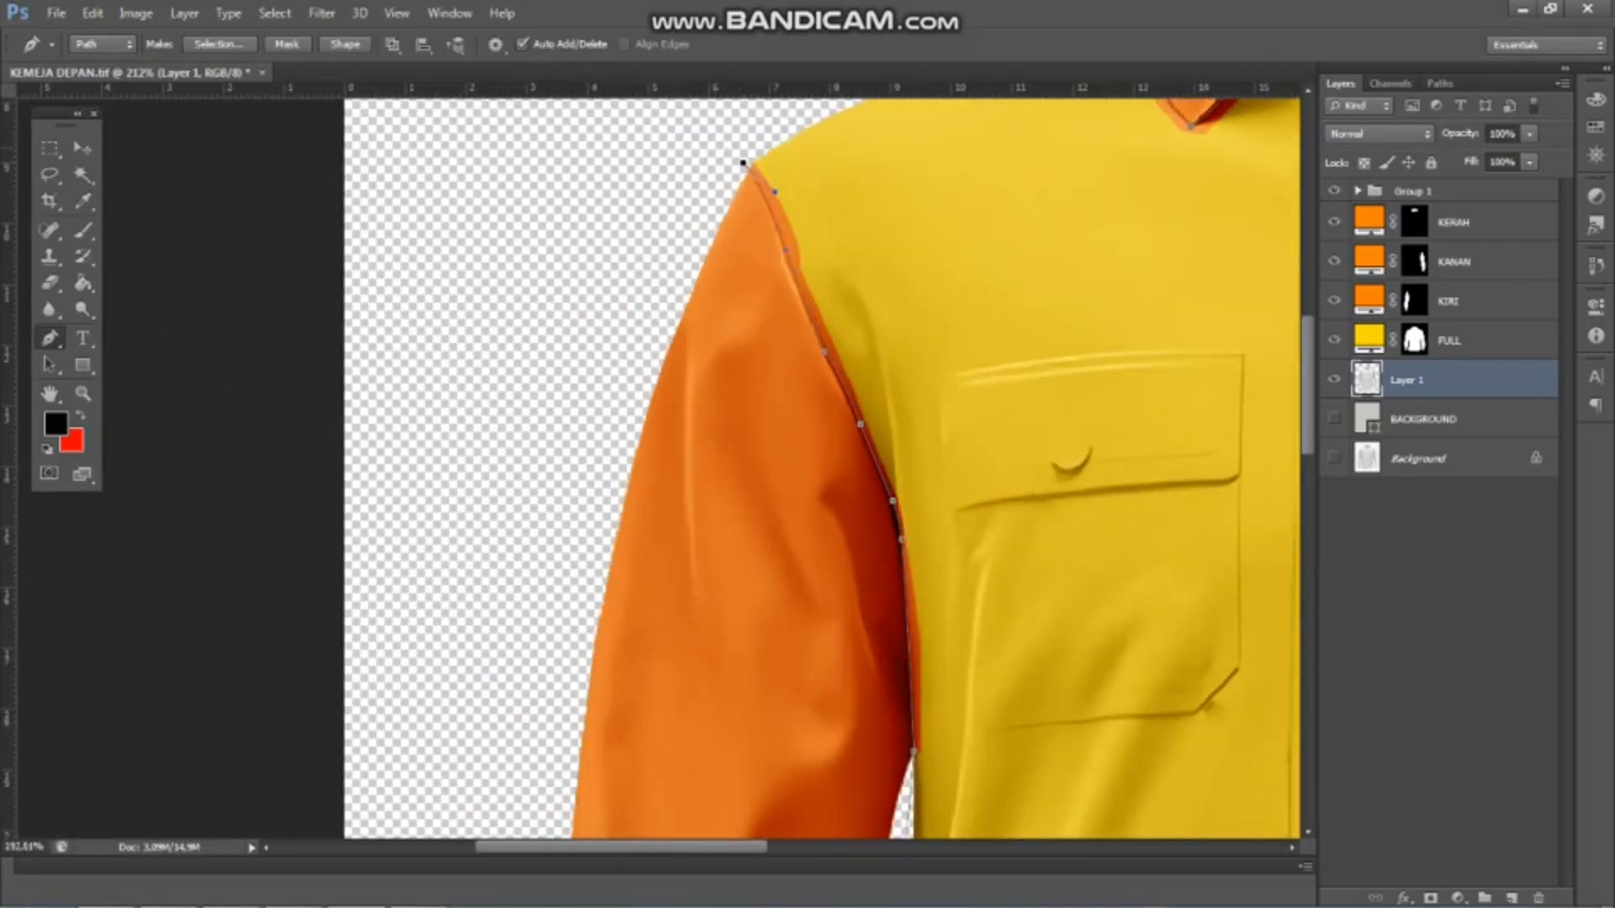
Close the path outside the left-hand shoulder at the collar and convert it to a selection of the shirt body
scroll(744, 162, "down", 5)
scroll(743, 162, "up", 3)
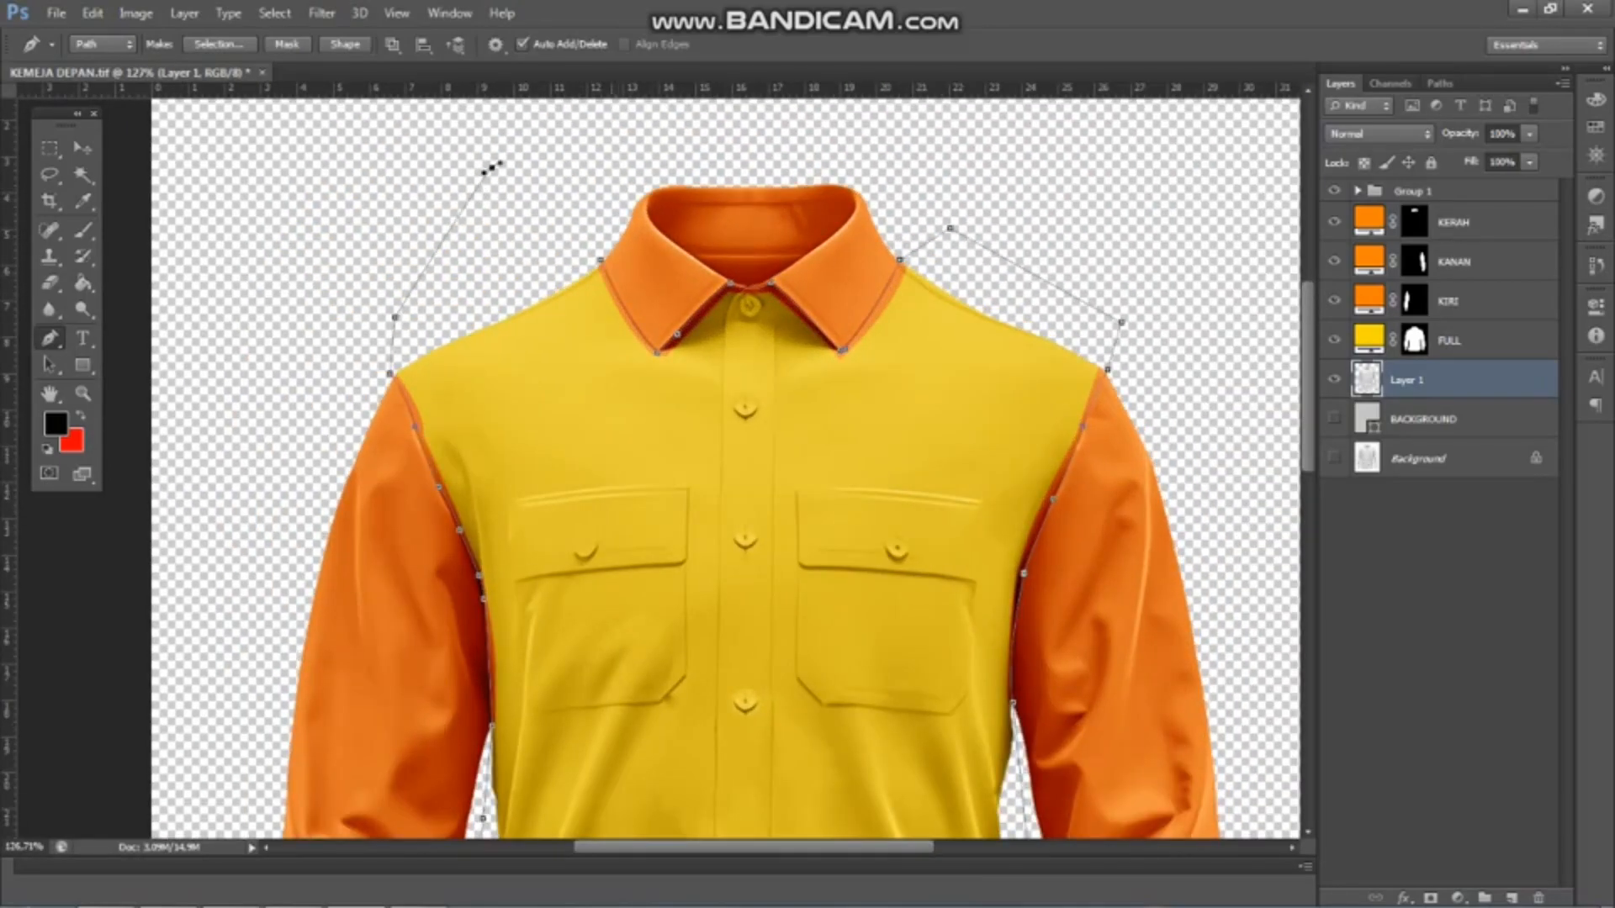
scroll(580, 177, "down", 2)
key("ctrl+Return")
key("w")
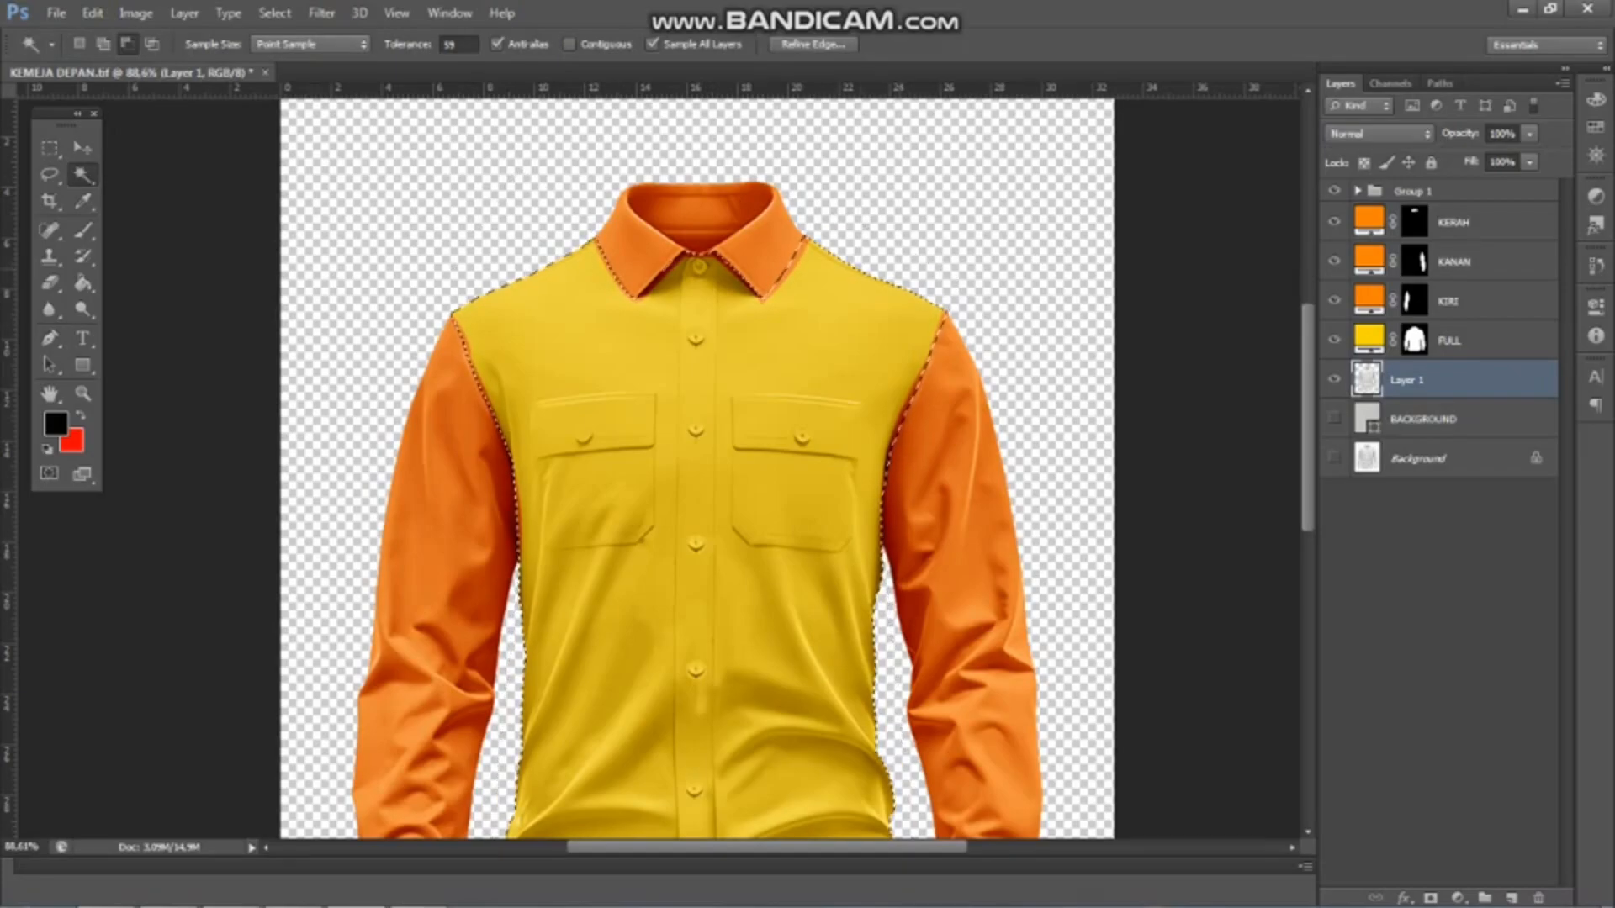
Add a bright yellow Solid Color fill layer from the body selection and place it above the KERAH layer
scroll(658, 468, "down", 3)
left_click(1458, 899)
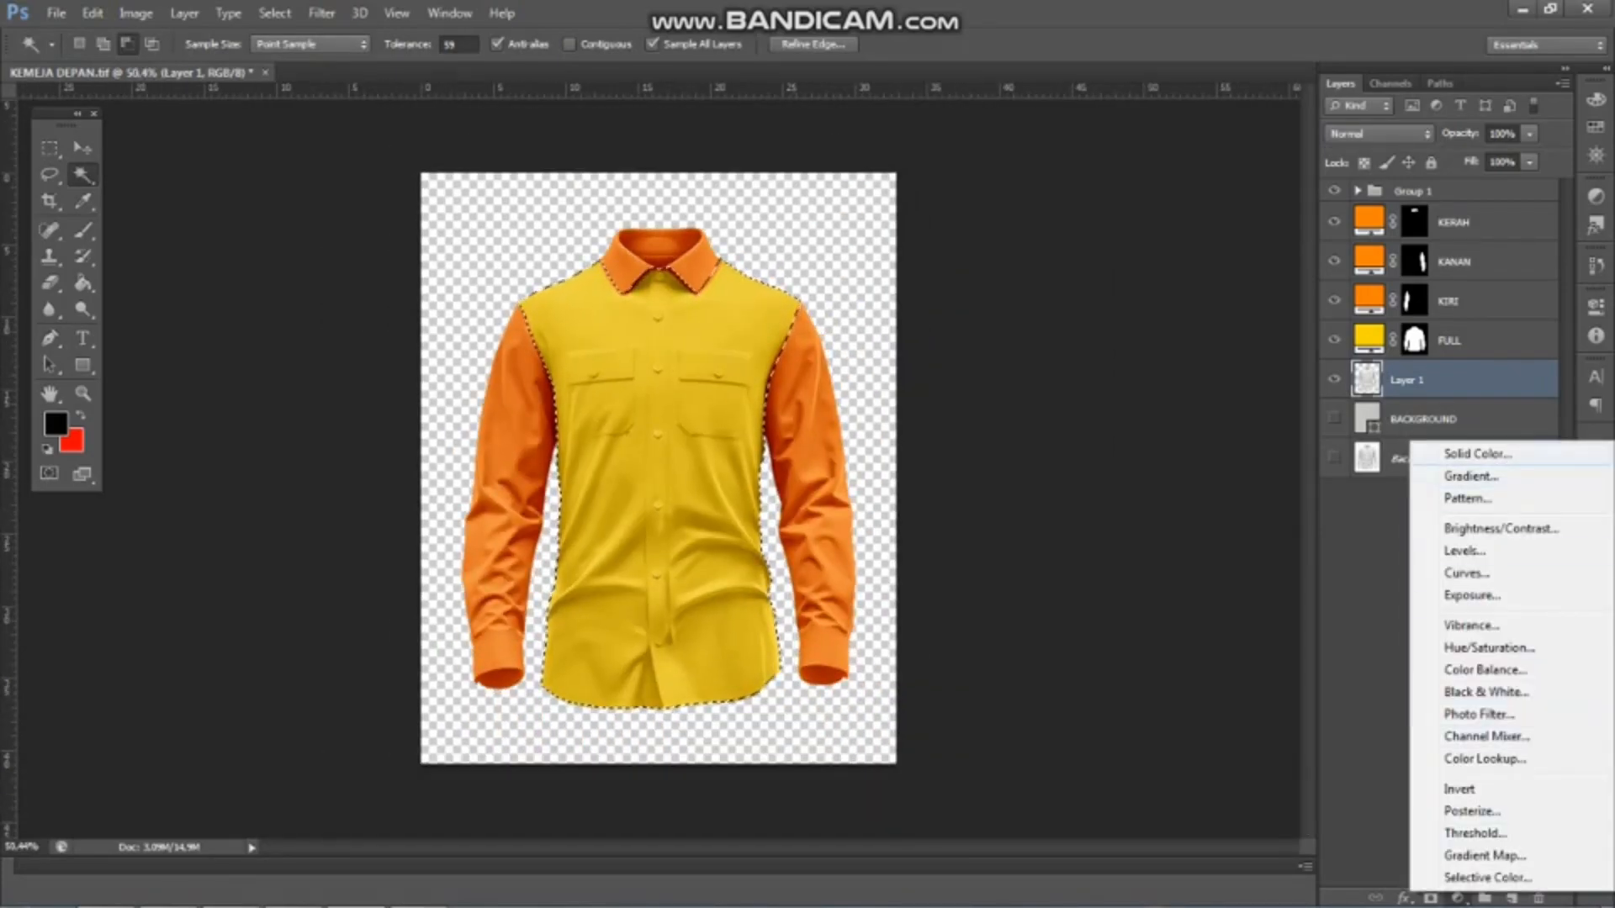
left_click(1478, 453)
left_click(1340, 614)
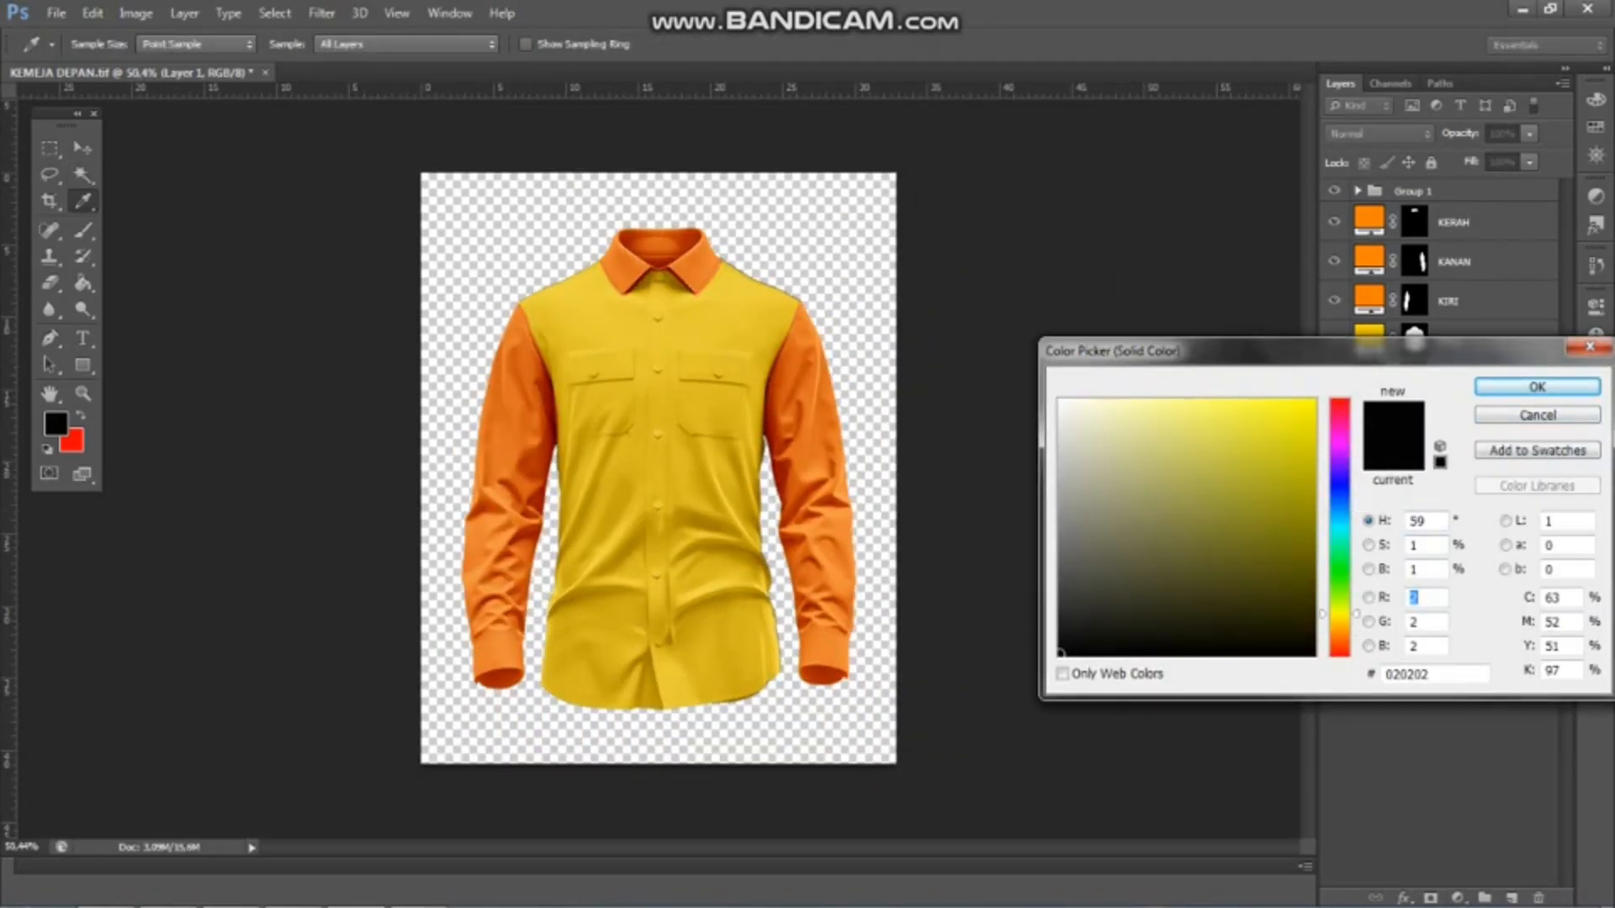
left_click(1313, 401)
left_click(1538, 387)
left_click_drag(1480, 382, 1480, 220)
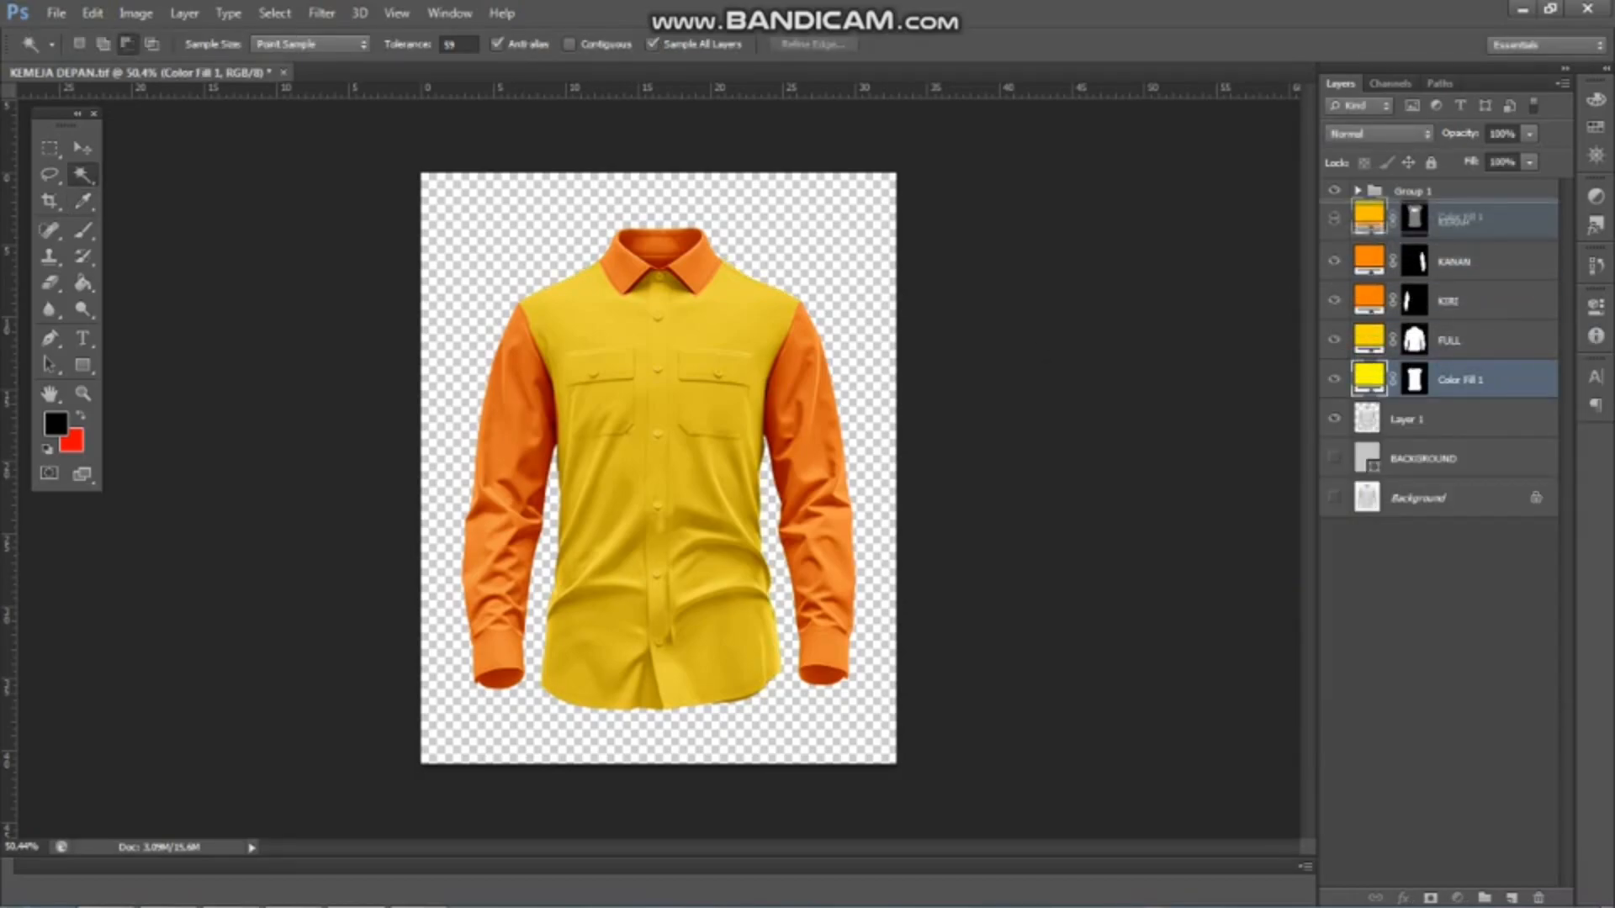
Check the body fill by toggling its visibility and hide the KERAH, KANAN, KIRI, FULL and Layer 1 layers
scroll(661, 468, "up", 3)
scroll(661, 467, "down", 4)
scroll(660, 467, "up", 3)
left_click(1334, 222)
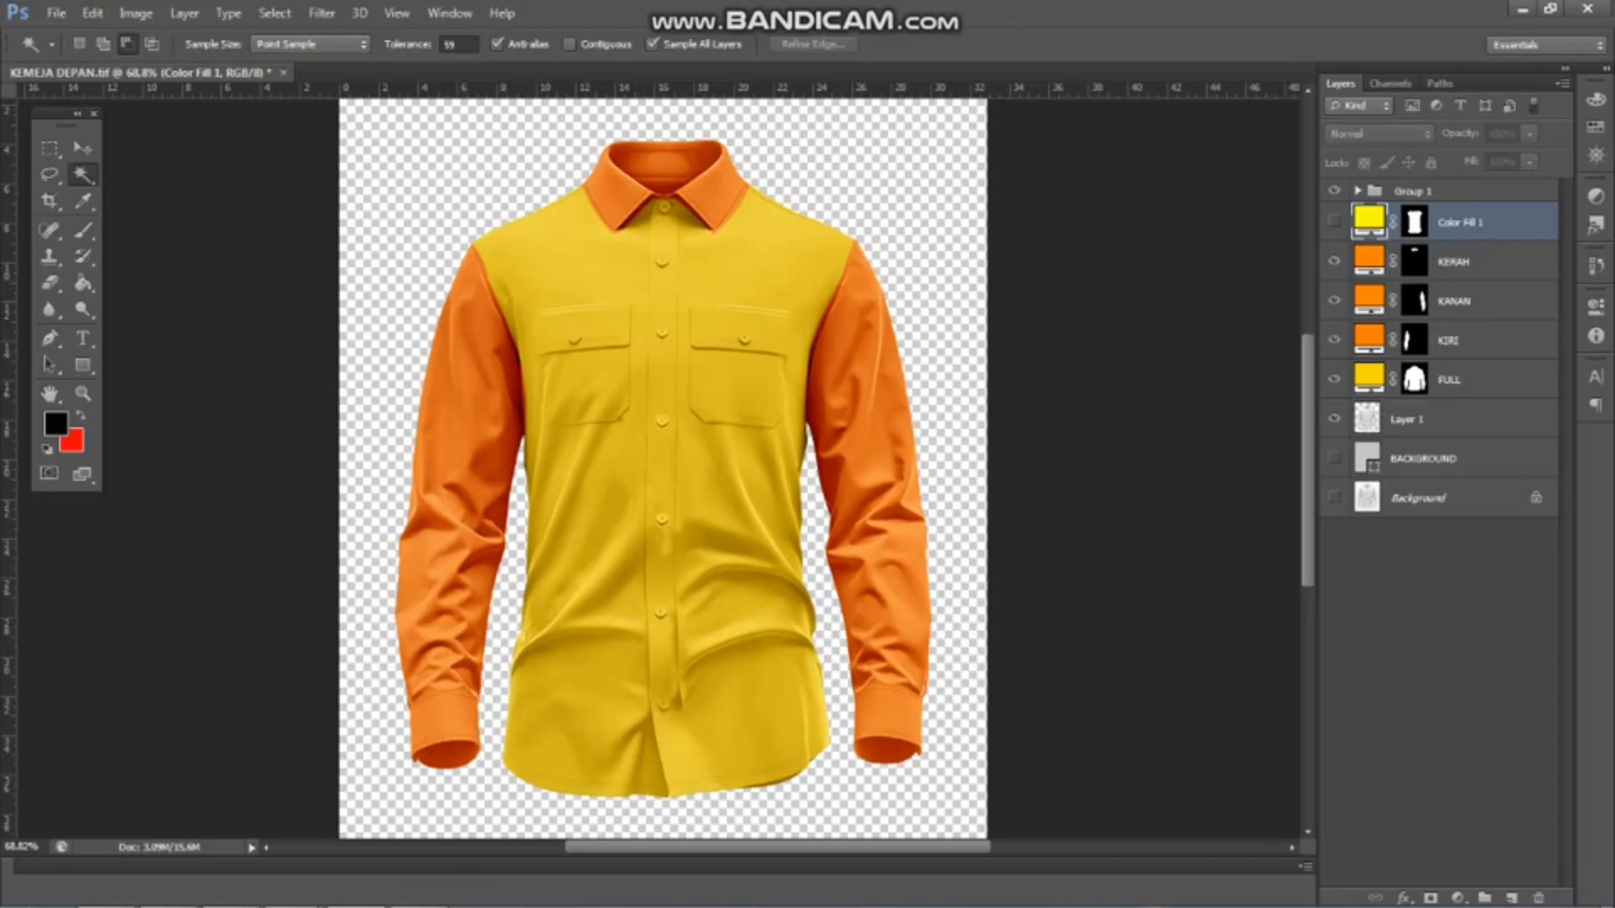
left_click(1334, 222)
left_click_drag(1334, 261, 1334, 419)
scroll(660, 467, "down", 1)
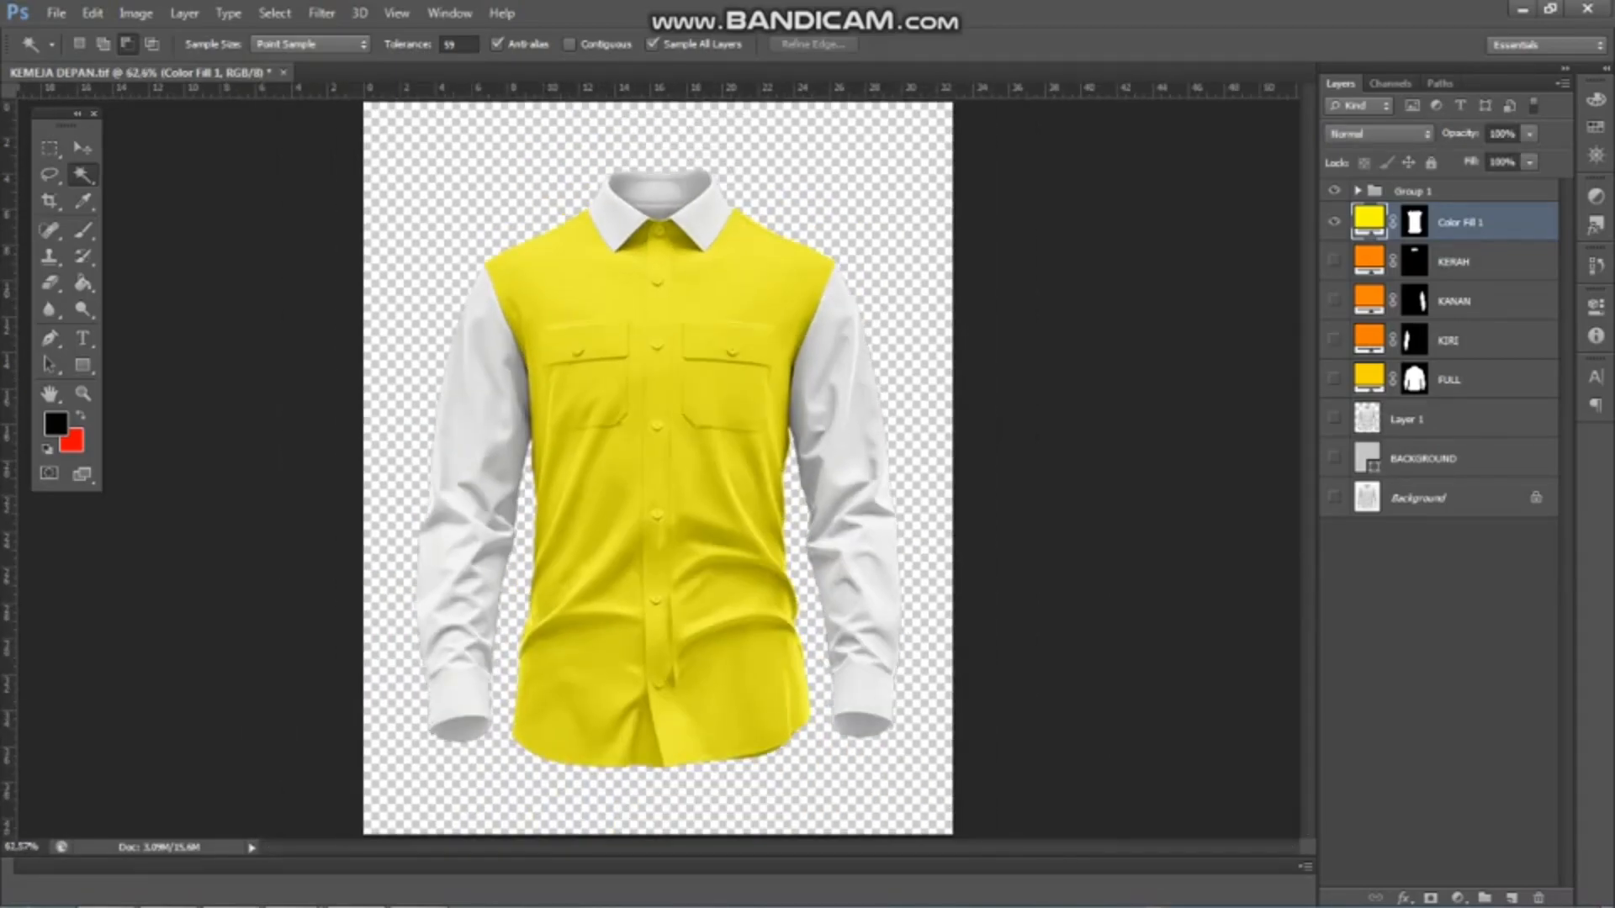
Draw a black rectangle about 618 by 958 px over the shirt body and convert it to a smart object
key("u")
left_click_drag(468, 184, 858, 788)
scroll(859, 788, "up", 1)
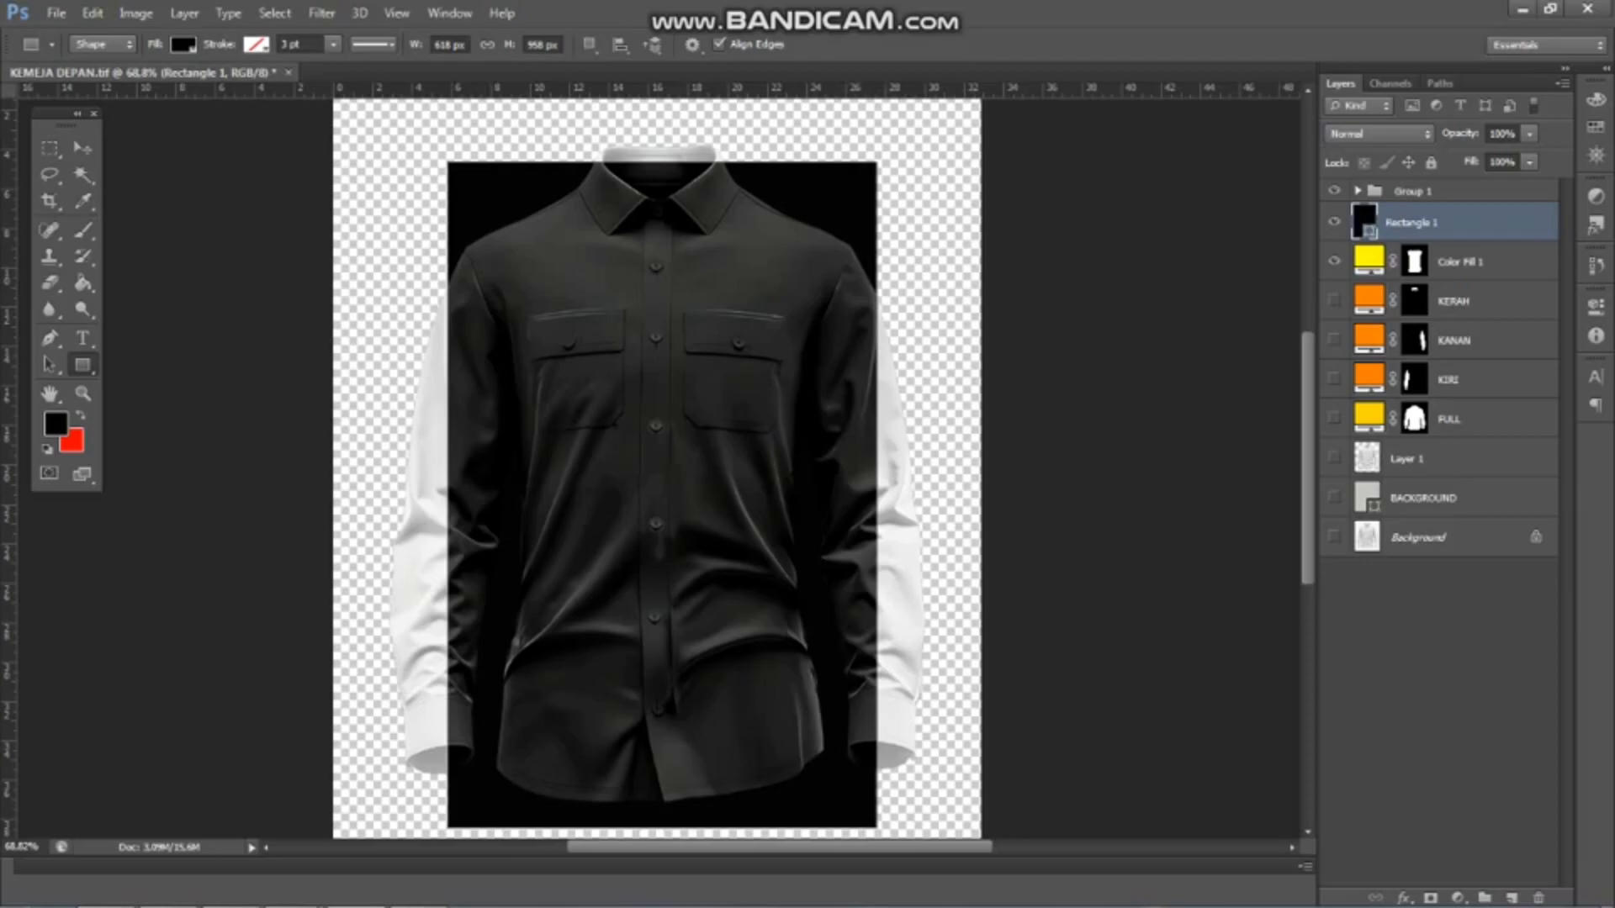
right_click(1407, 223)
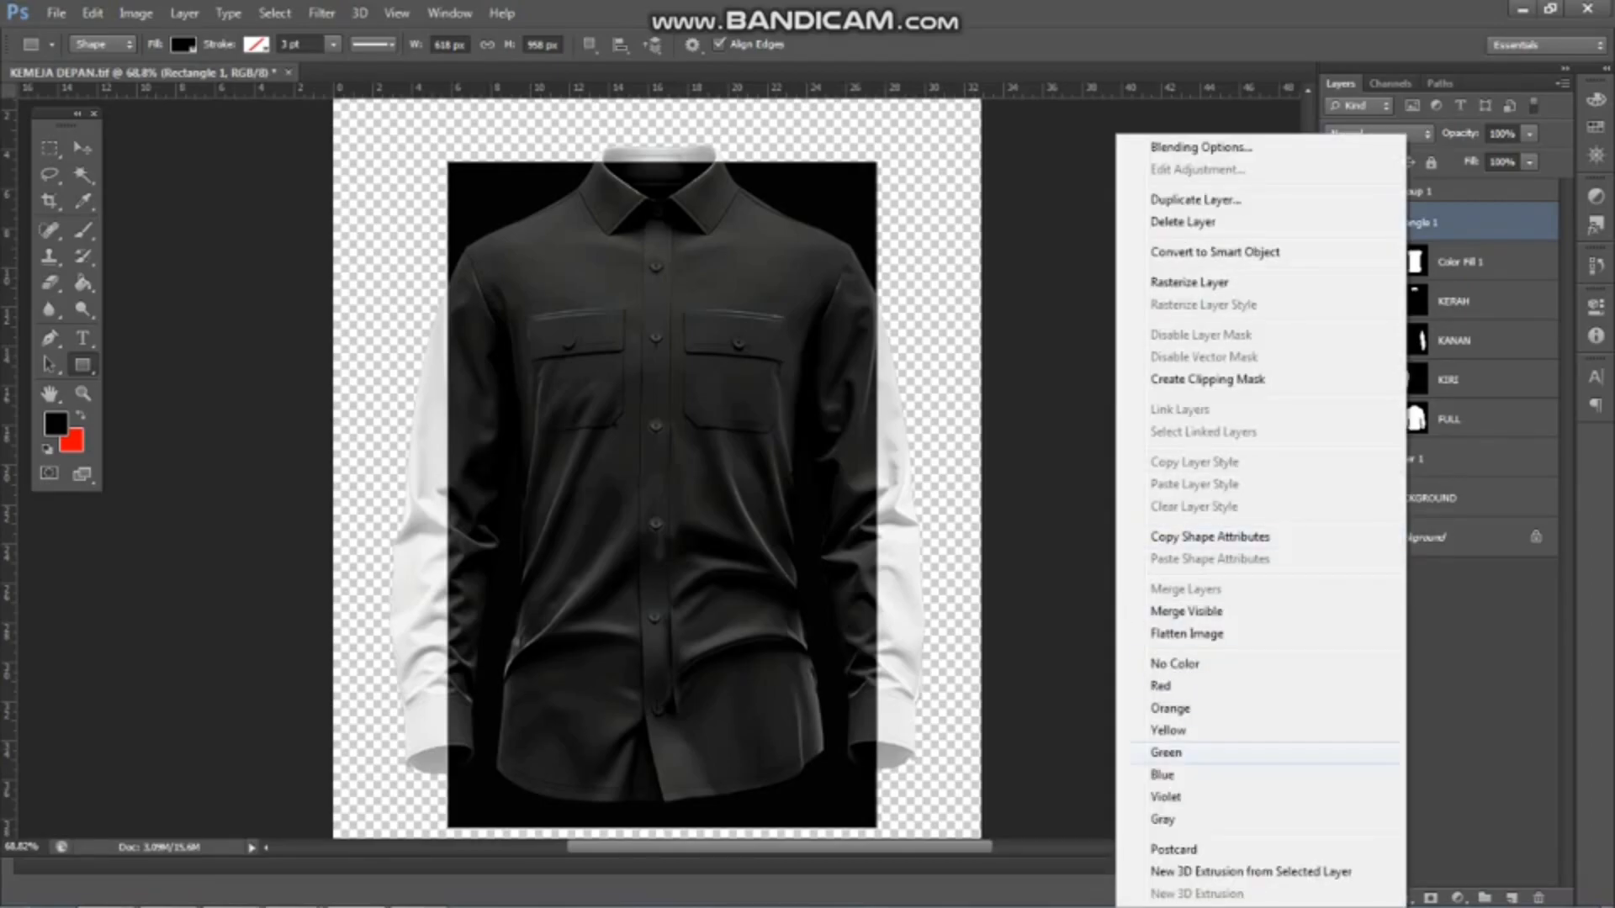
left_click(1215, 252)
scroll(663, 463, "down", 2)
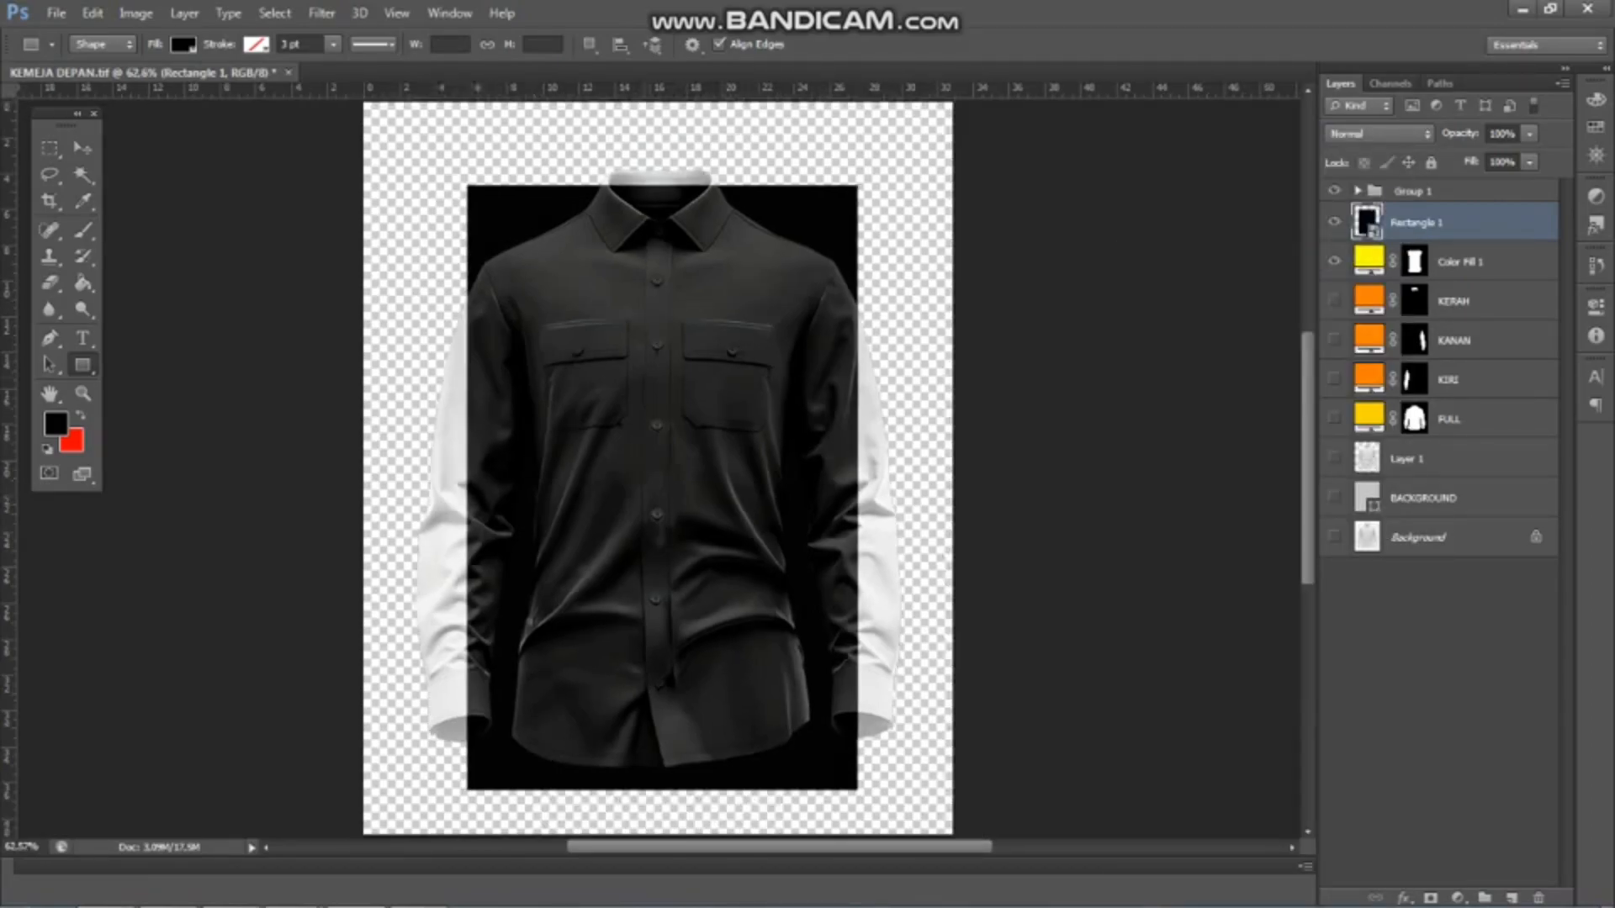
Distort the black rectangle with Free Transform, lowering its upper corners to the shoulders and pulling its lower corners inward and up
scroll(632, 364, "up", 2)
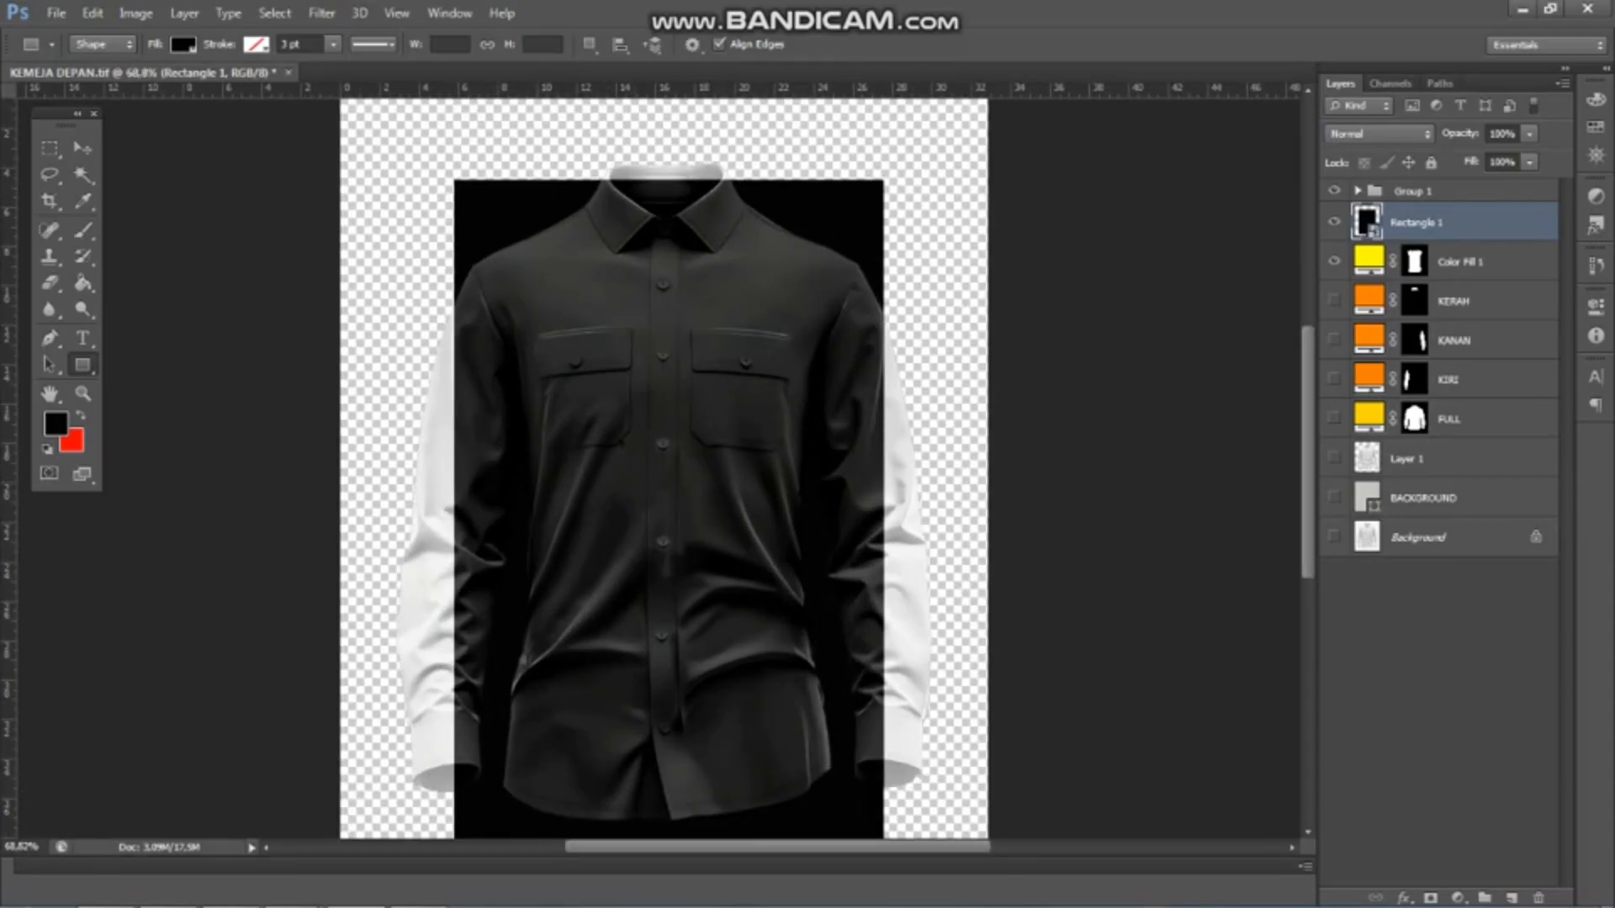
key("ctrl+t")
left_click_drag(456, 181, 460, 248)
left_click_drag(883, 181, 877, 248)
scroll(877, 251, "down", 3)
scroll(503, 748, "up", 7)
left_click_drag(461, 746, 503, 690)
left_click_drag(1084, 746, 1033, 690)
key("ctrl+0")
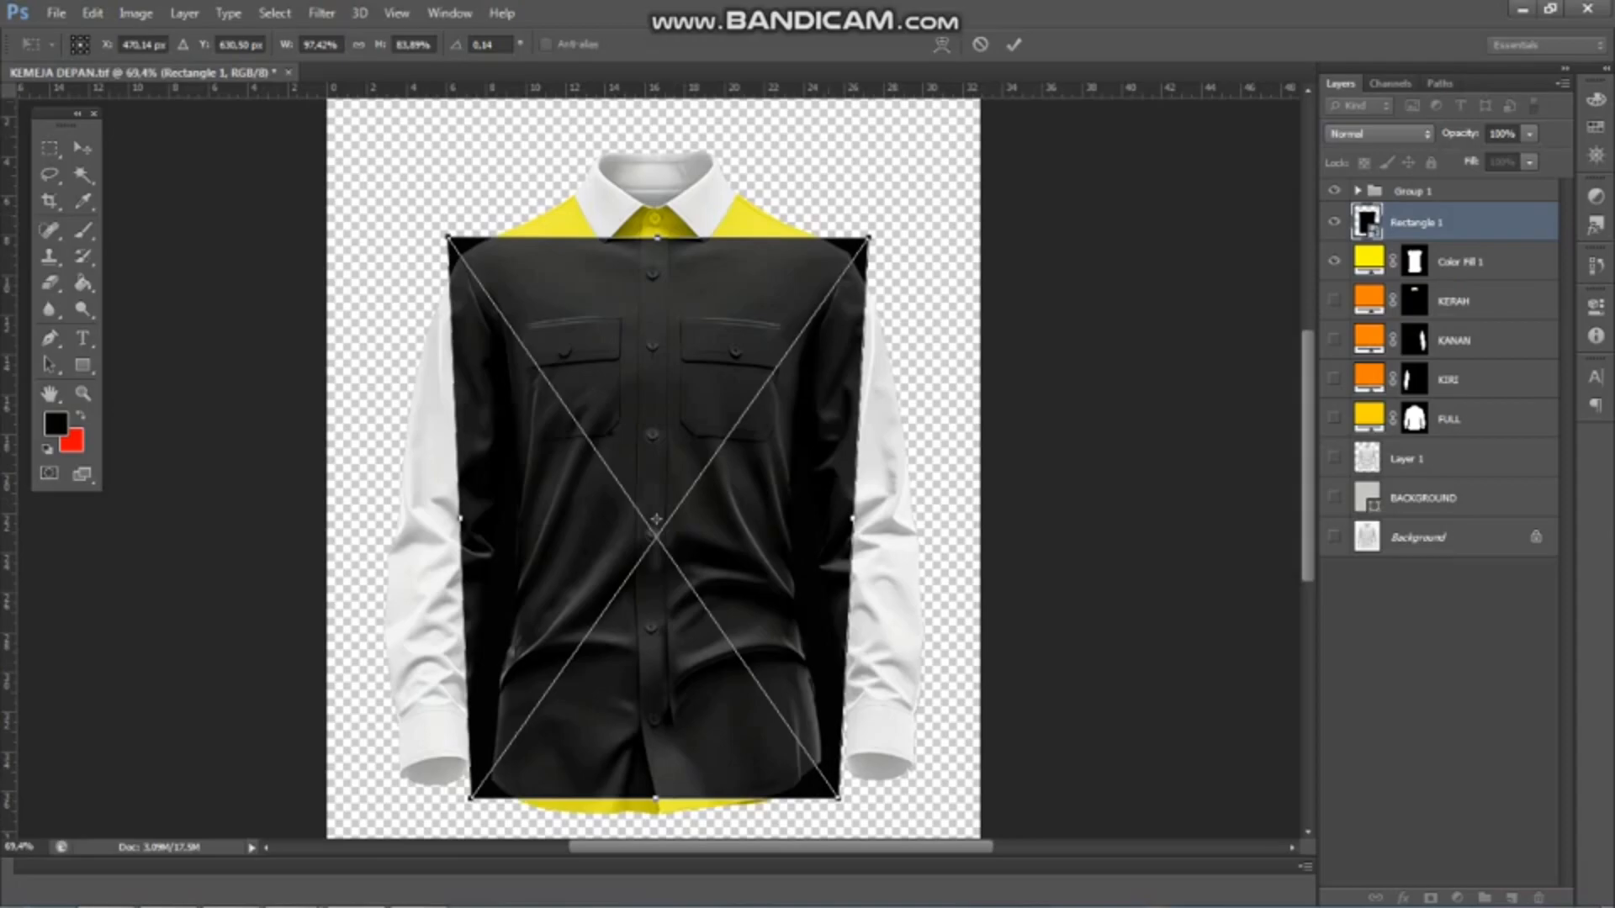
Warp the rectangle's upper edge into an arch that covers the shoulder line and the neck opening
left_click(941, 45)
scroll(663, 287, "up", 1)
left_click_drag(658, 320, 652, 259)
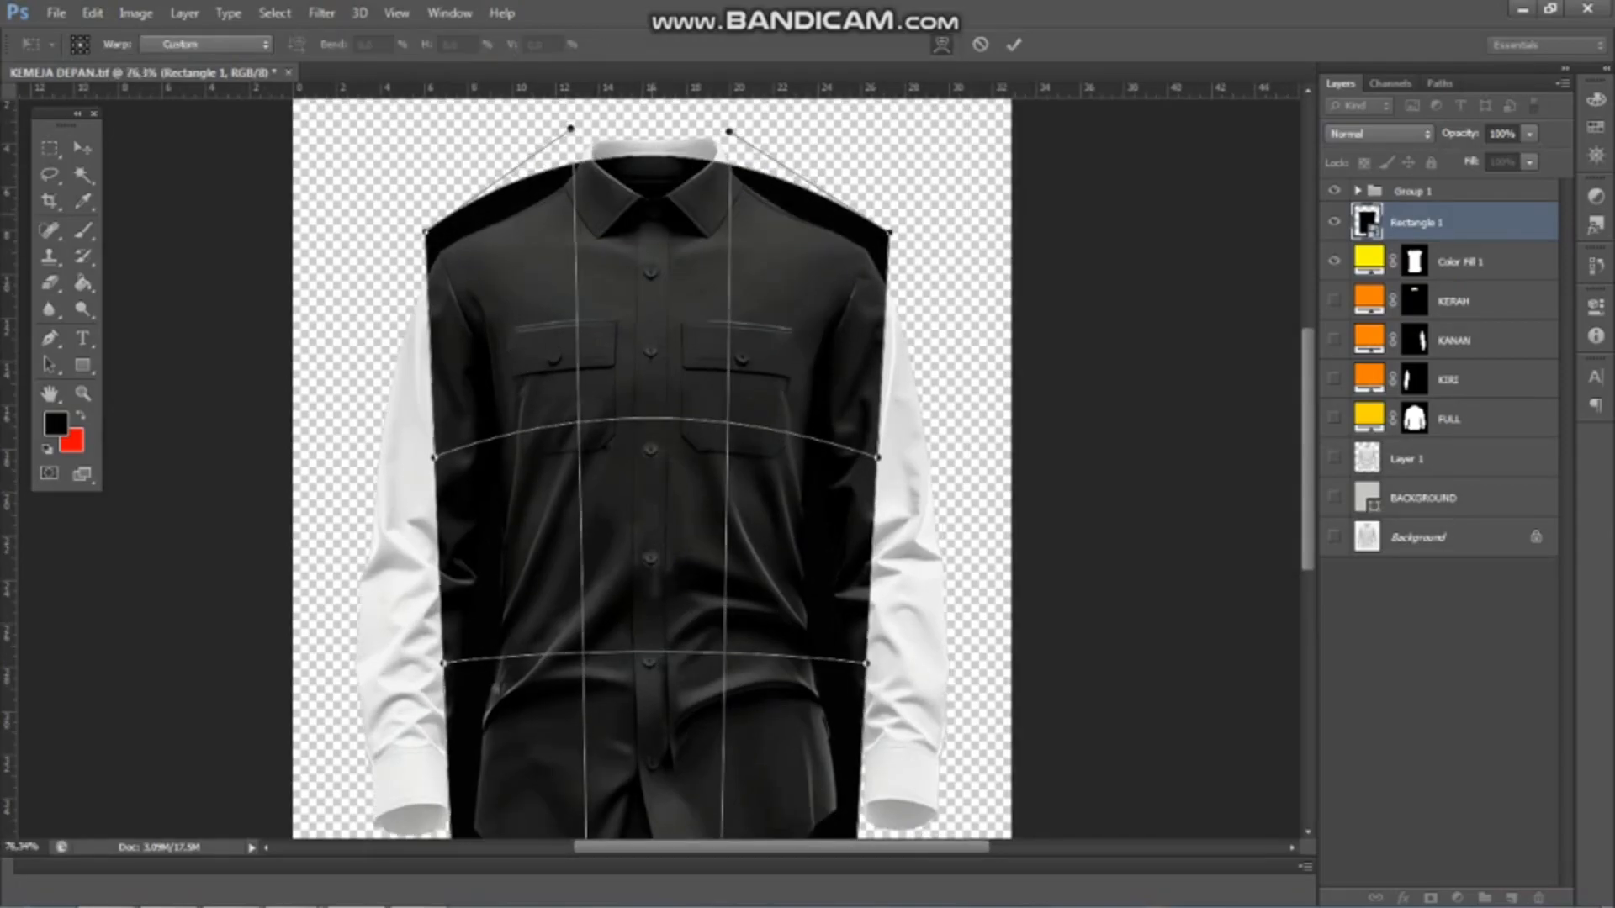
left_click_drag(673, 538, 702, 483)
Warp the rectangle's two sides inward to follow the shirt body from the armpits to the waist
left_click_drag(473, 608, 509, 606)
left_click_drag(896, 609, 847, 604)
left_click_drag(483, 402, 491, 401)
scroll(551, 557, "down", 2)
scroll(654, 725, "up", 4)
Bulge the rectangle's lower edge down over the shirt hem and apply the warp
left_click_drag(607, 767, 611, 809)
scroll(673, 412, "down", 4)
scroll(635, 185, "up", 7)
scroll(649, 221, "down", 6)
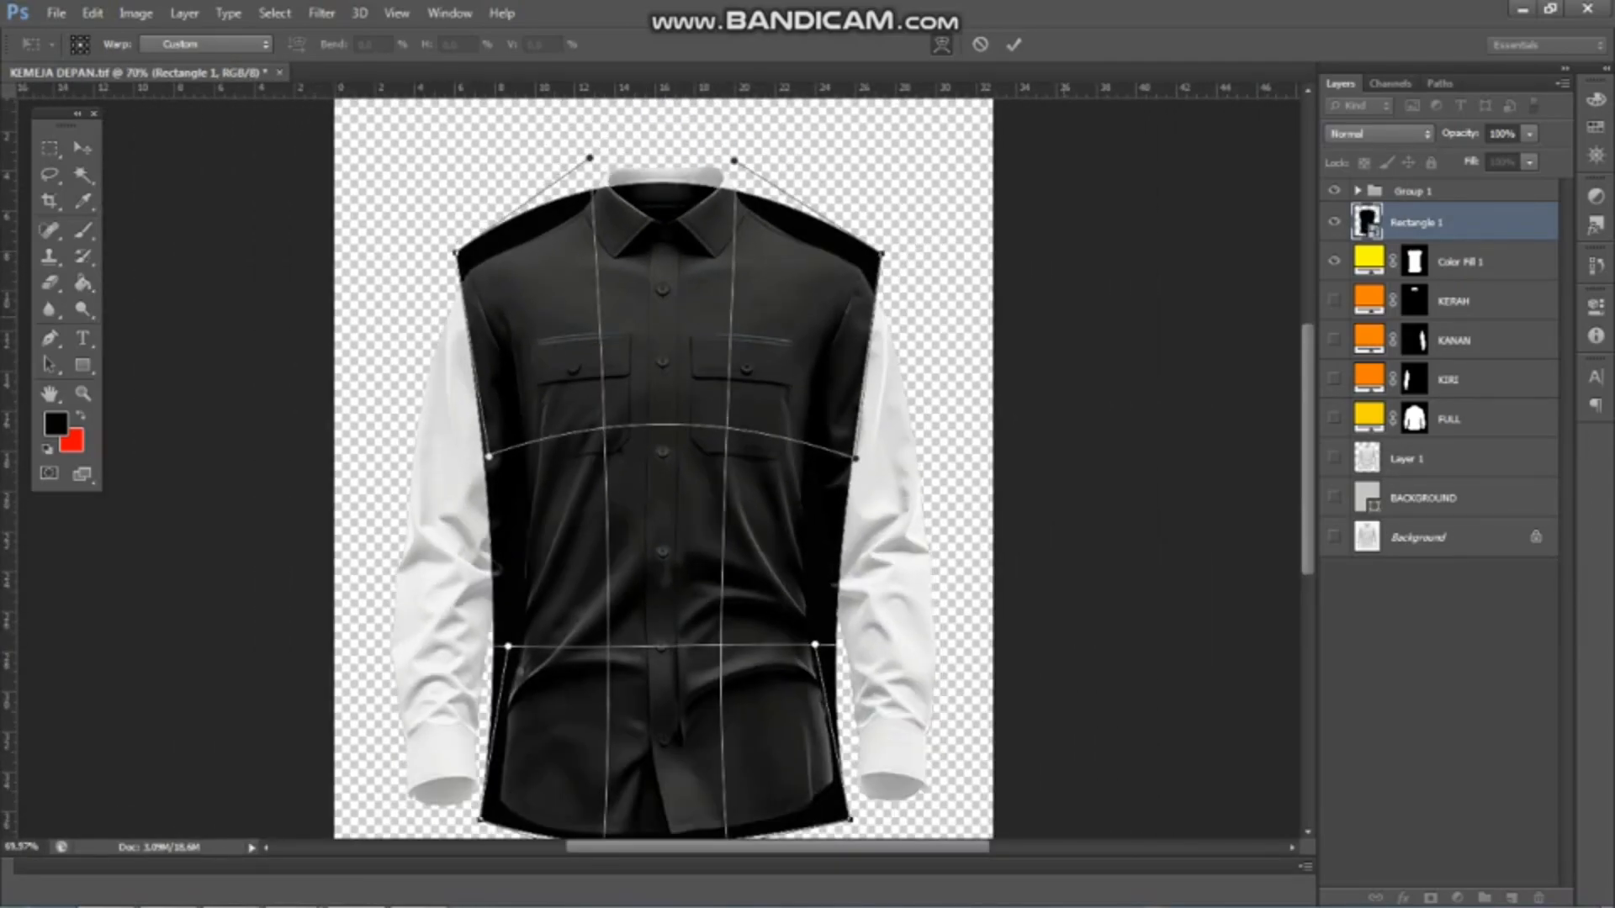
key("Return")
Mask the Rectangle 1 layer with a selection loaded from the Color Fill 1 mask and rename it BADAN
left_click(1415, 262, "ctrl")
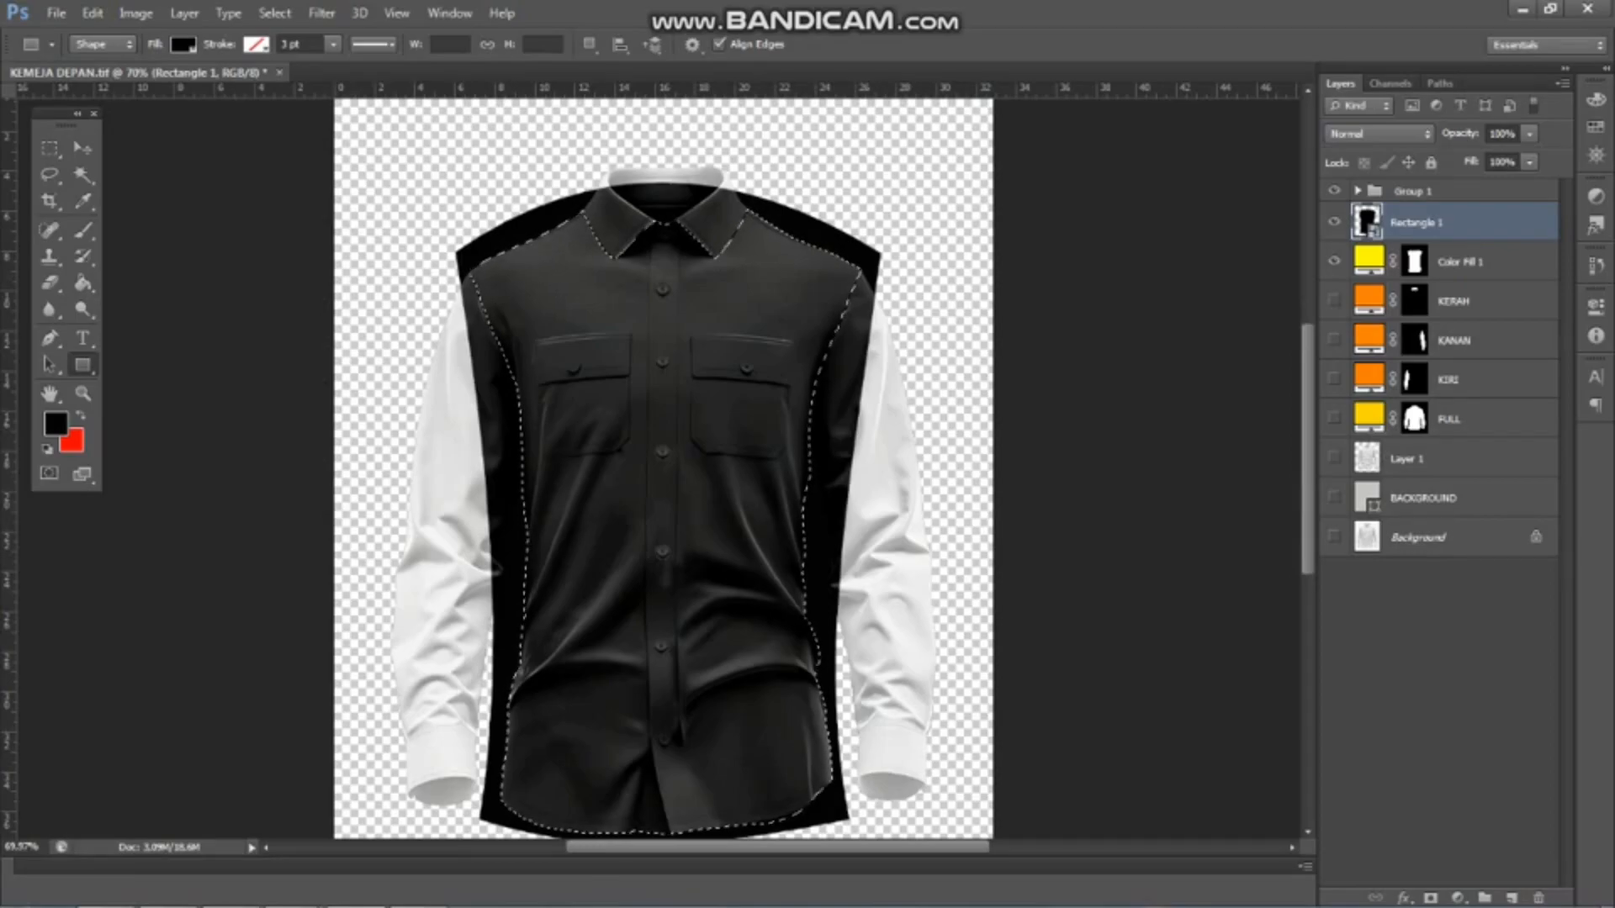
left_click(1431, 899)
double_click(1457, 222)
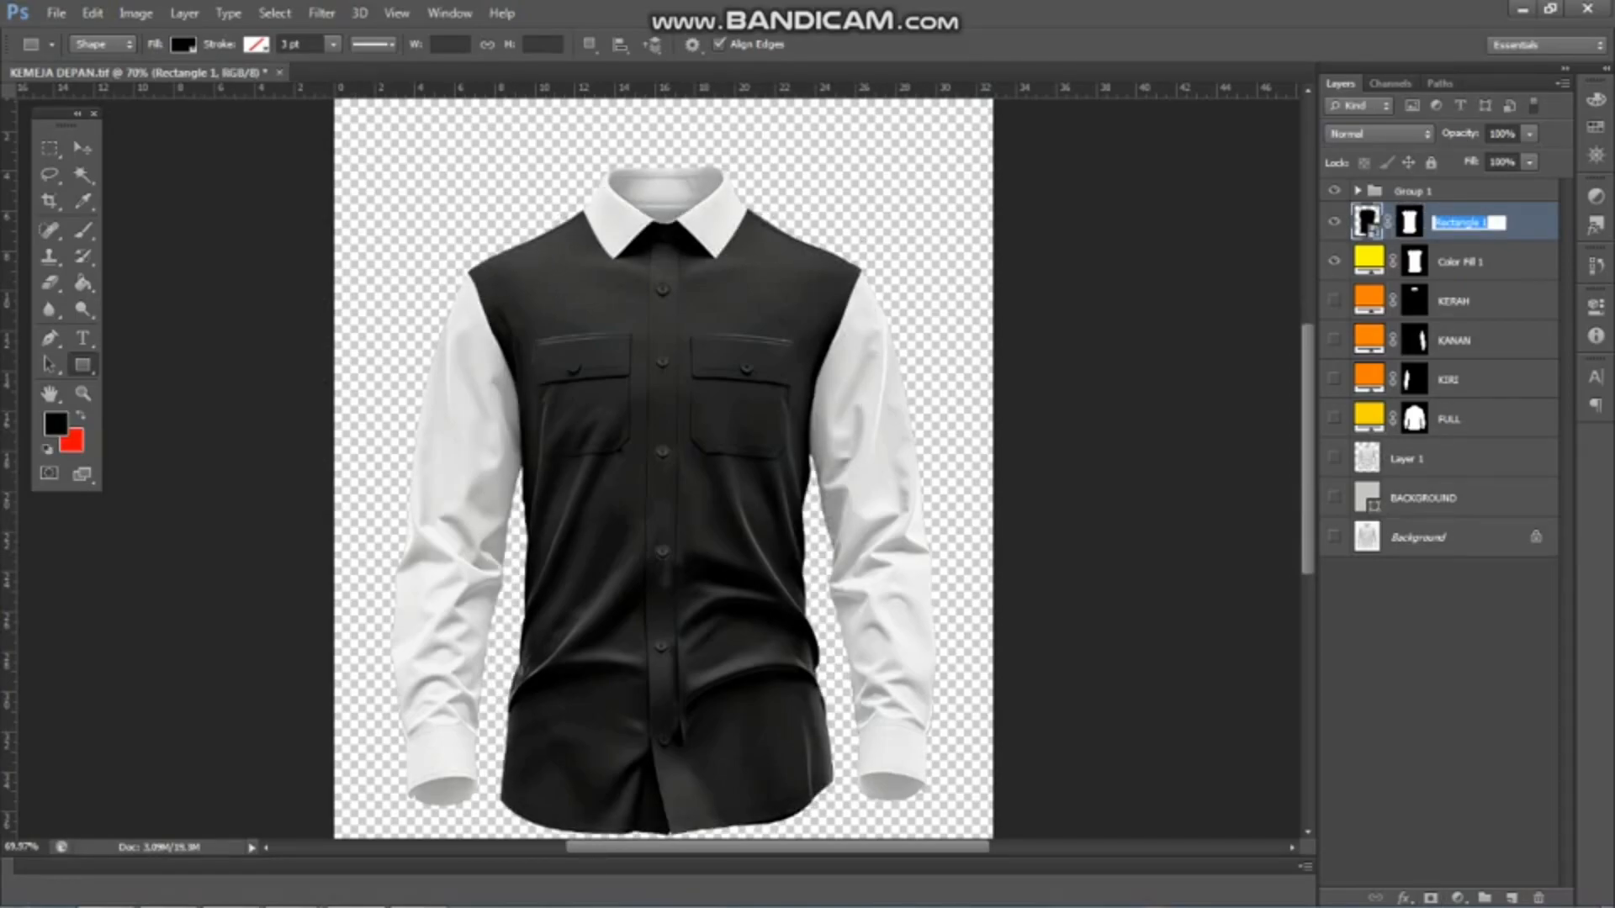
type("BADAN")
key("Return")
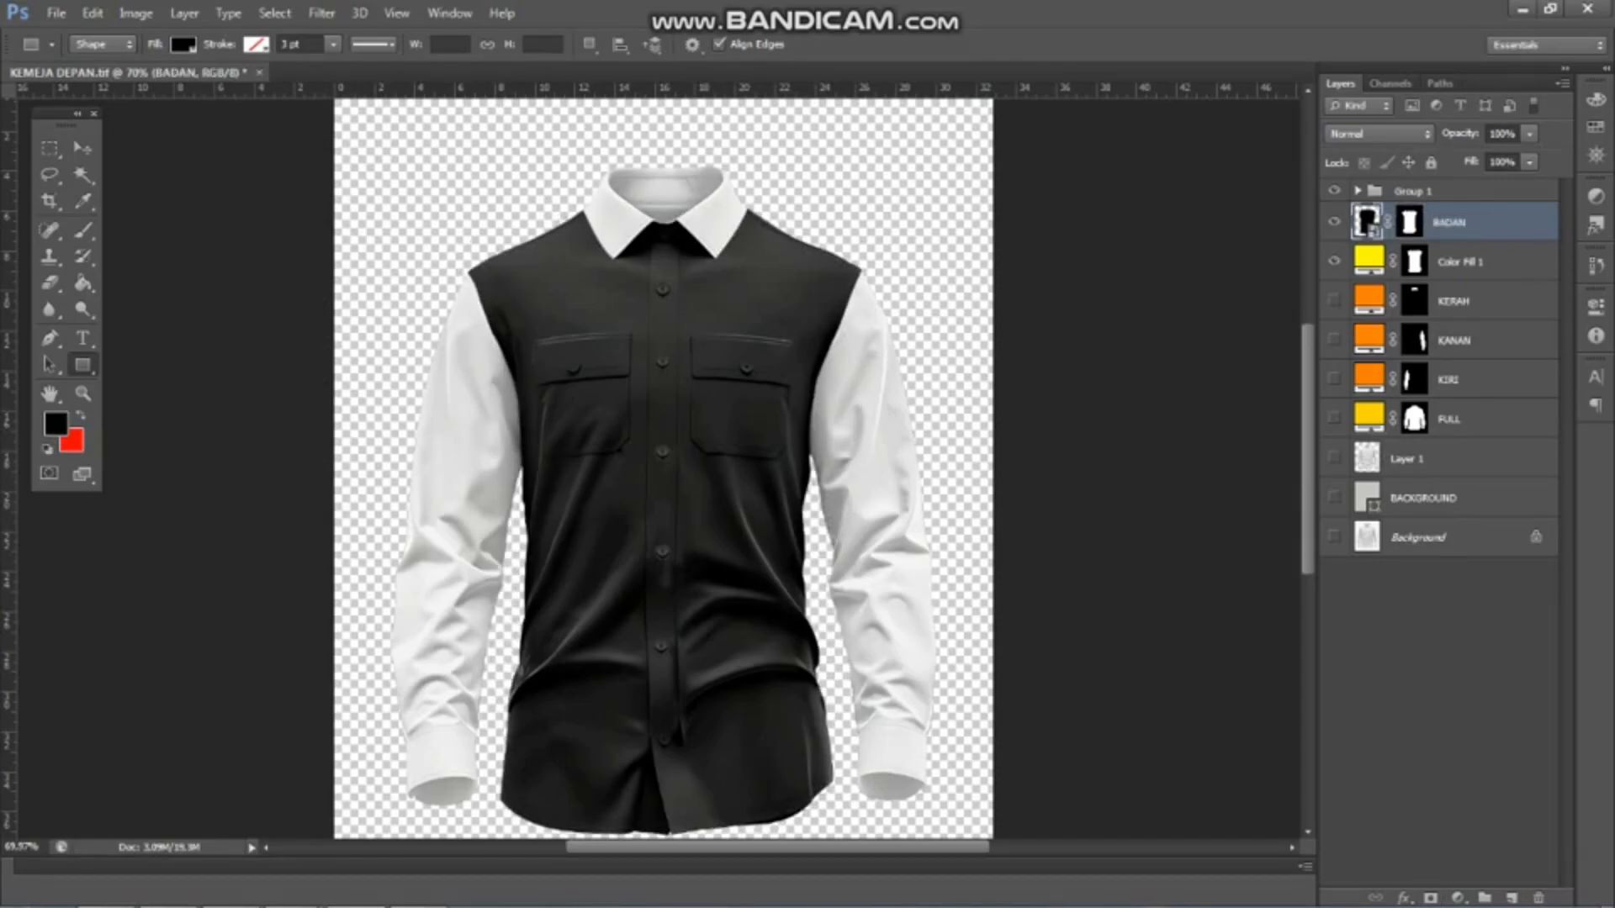
Hide the BADAN and Color Fill 1 layers
left_click(1333, 222)
left_click(1334, 261)
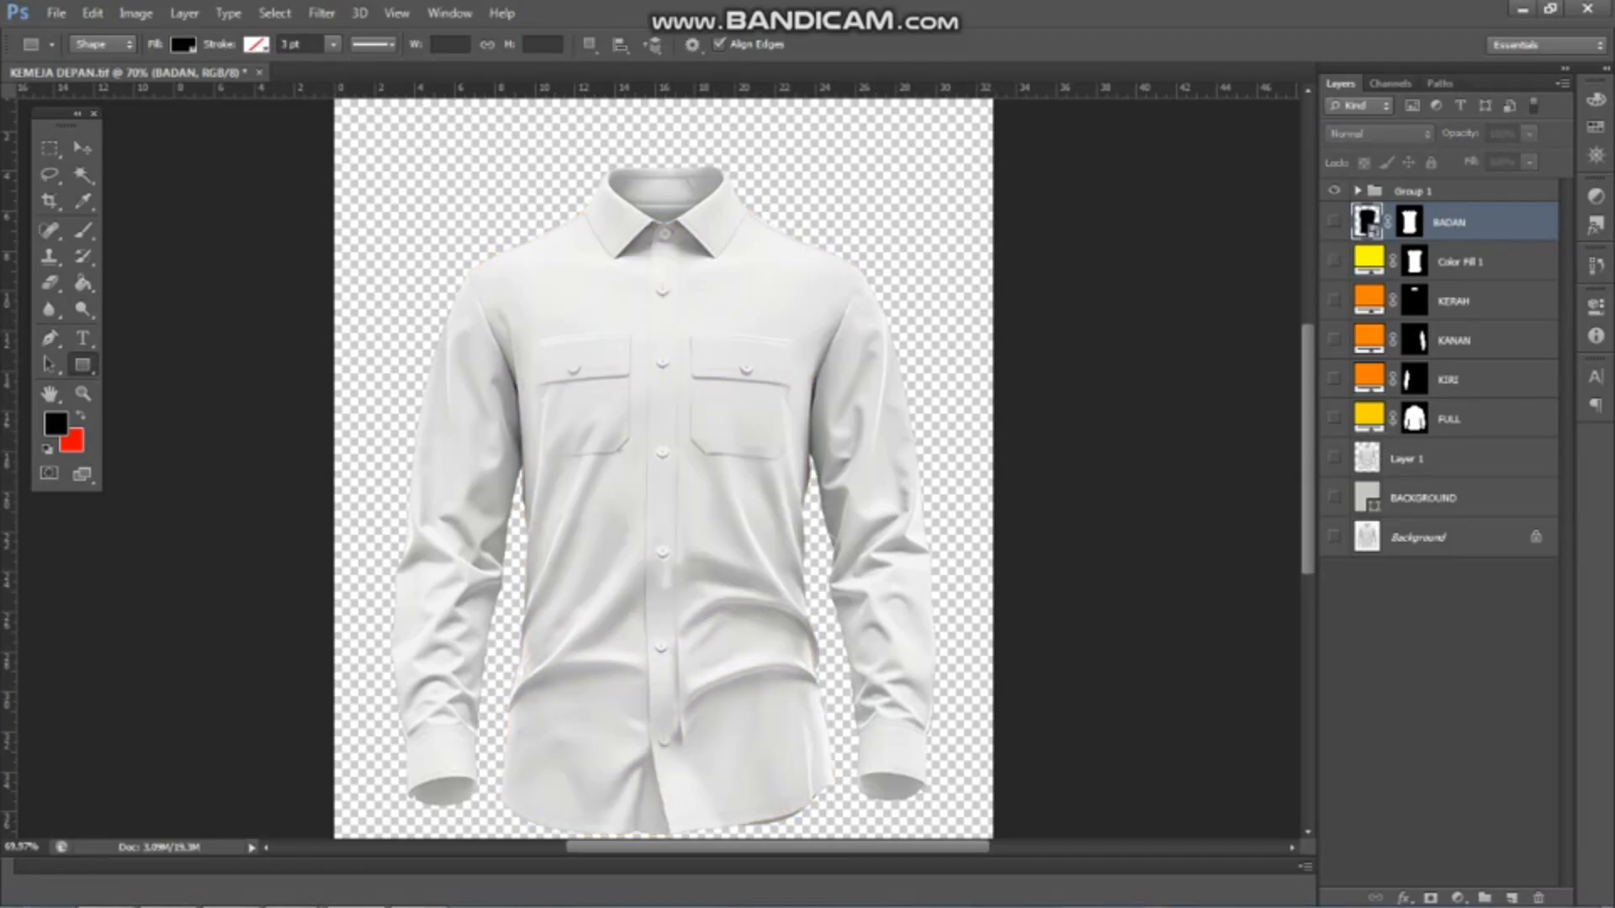
With the KERAH colour fill shown, draw a rectangle about 263 × 171 px over the collar and convert it to a smart object
left_click(1334, 301)
scroll(625, 210, "up", 3)
scroll(559, 145, "up", 2)
left_click_drag(555, 132, 854, 329)
right_click(1421, 222)
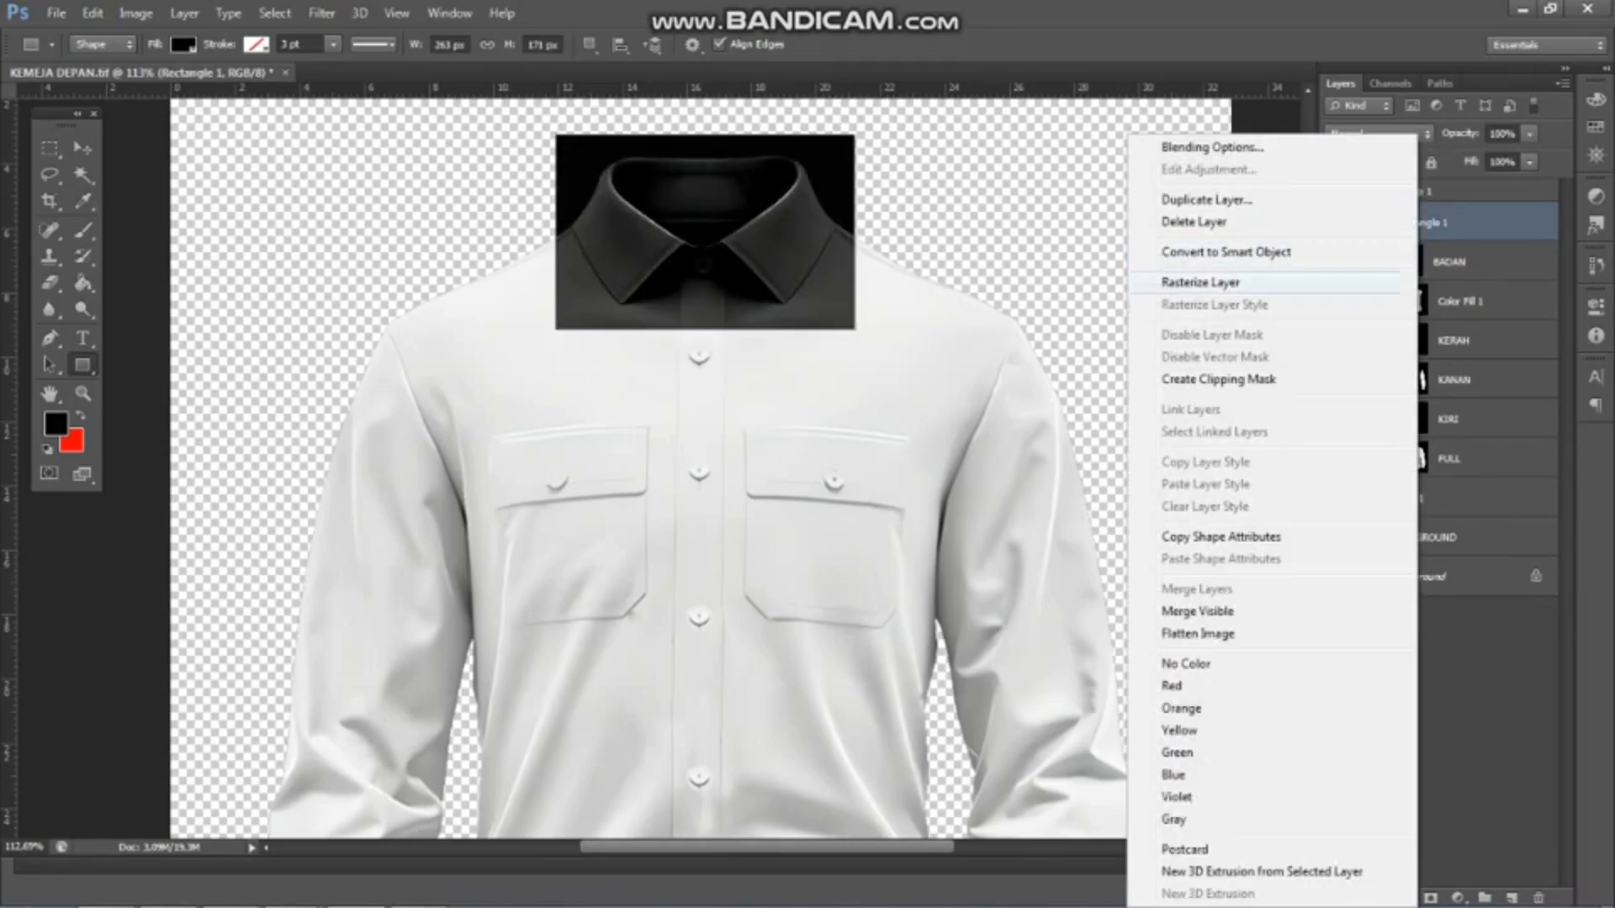
left_click(1194, 311)
Mask the collar rectangle with a selection from the KERAH fill mask, place it below BADAN and rename it KERAH
left_click(1415, 341, "ctrl")
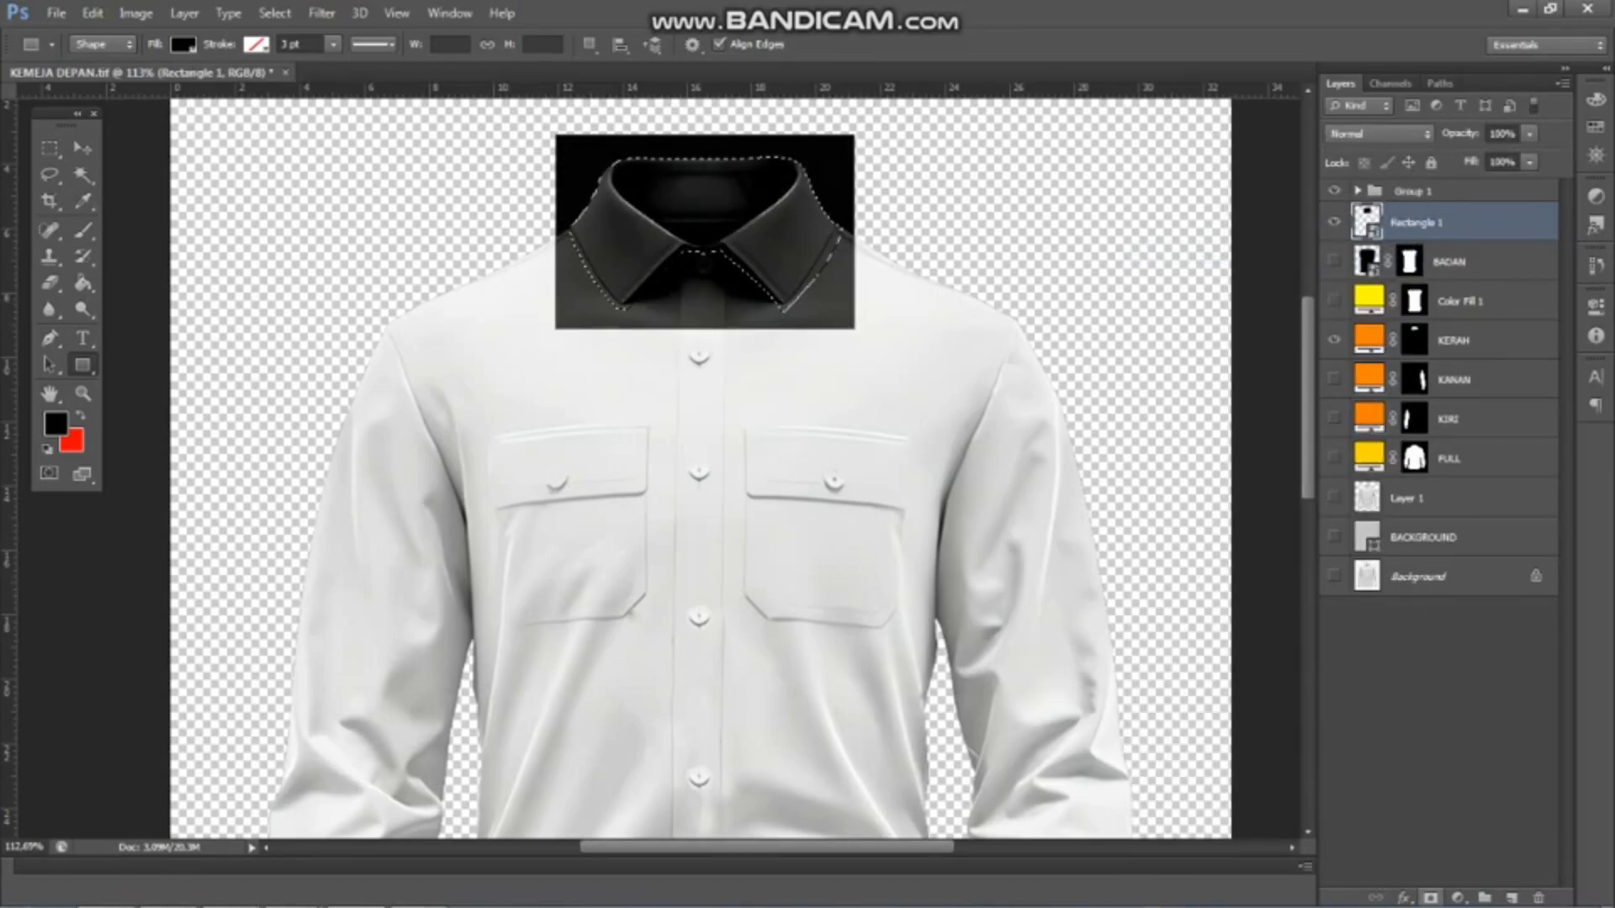
left_click(1431, 899)
left_click_drag(1460, 223, 1460, 283)
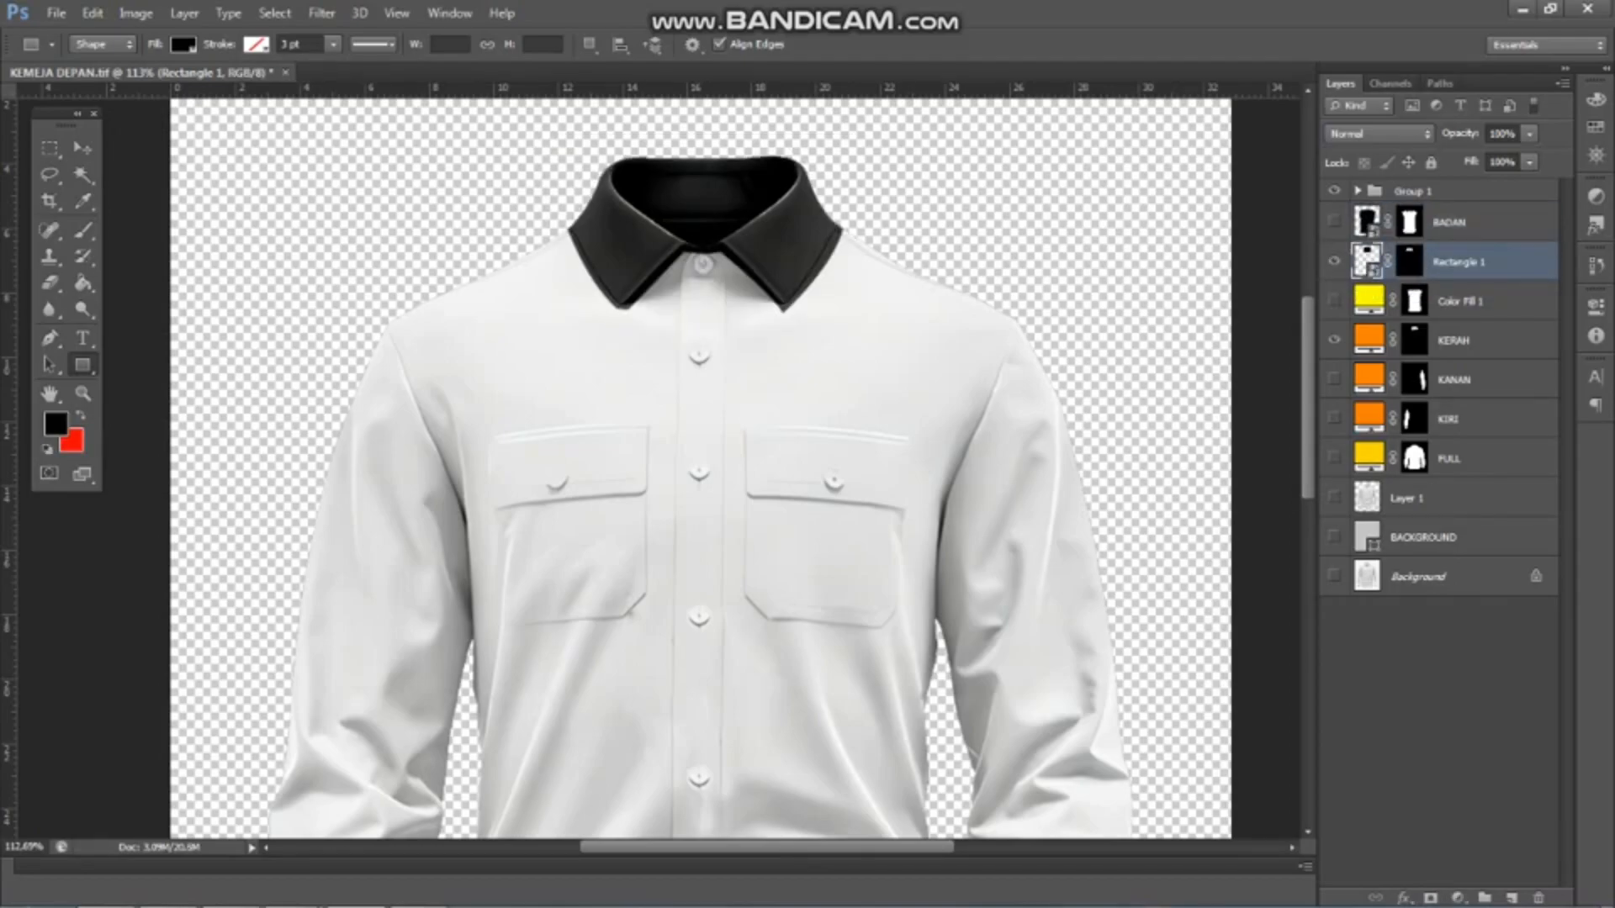
type("KERAH")
key("Return")
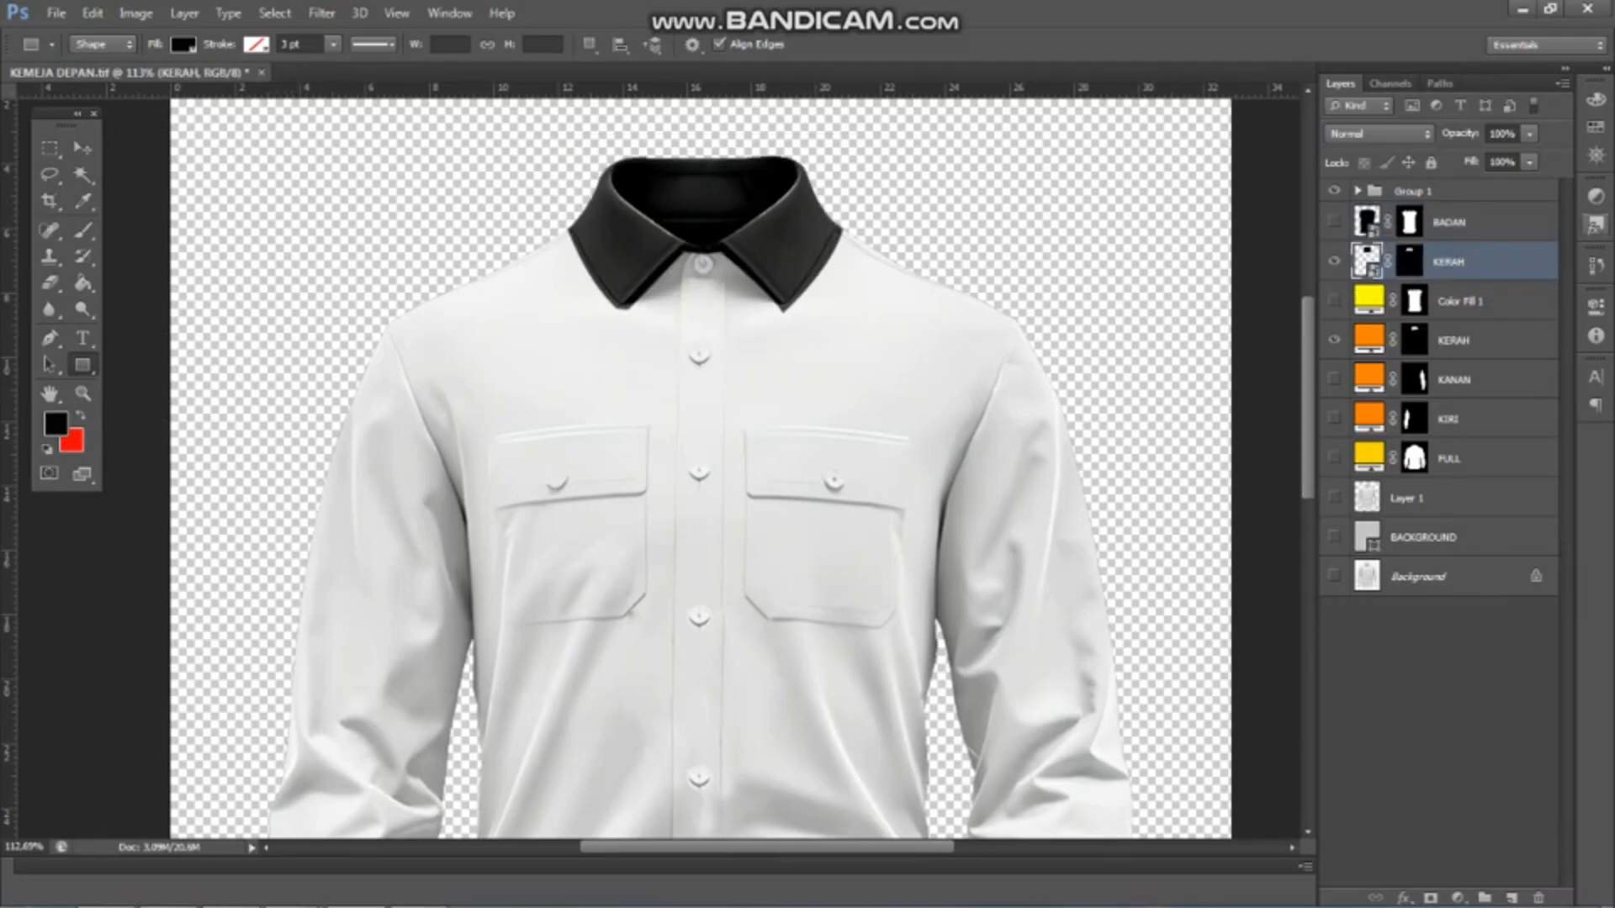
Hide both KERAH layers and show the KANAN colour fill
left_click(1333, 262)
left_click(1333, 340)
left_click(1333, 380)
scroll(833, 420, "down", 8)
scroll(851, 419, "up", 5)
scroll(690, 345, "down", 2)
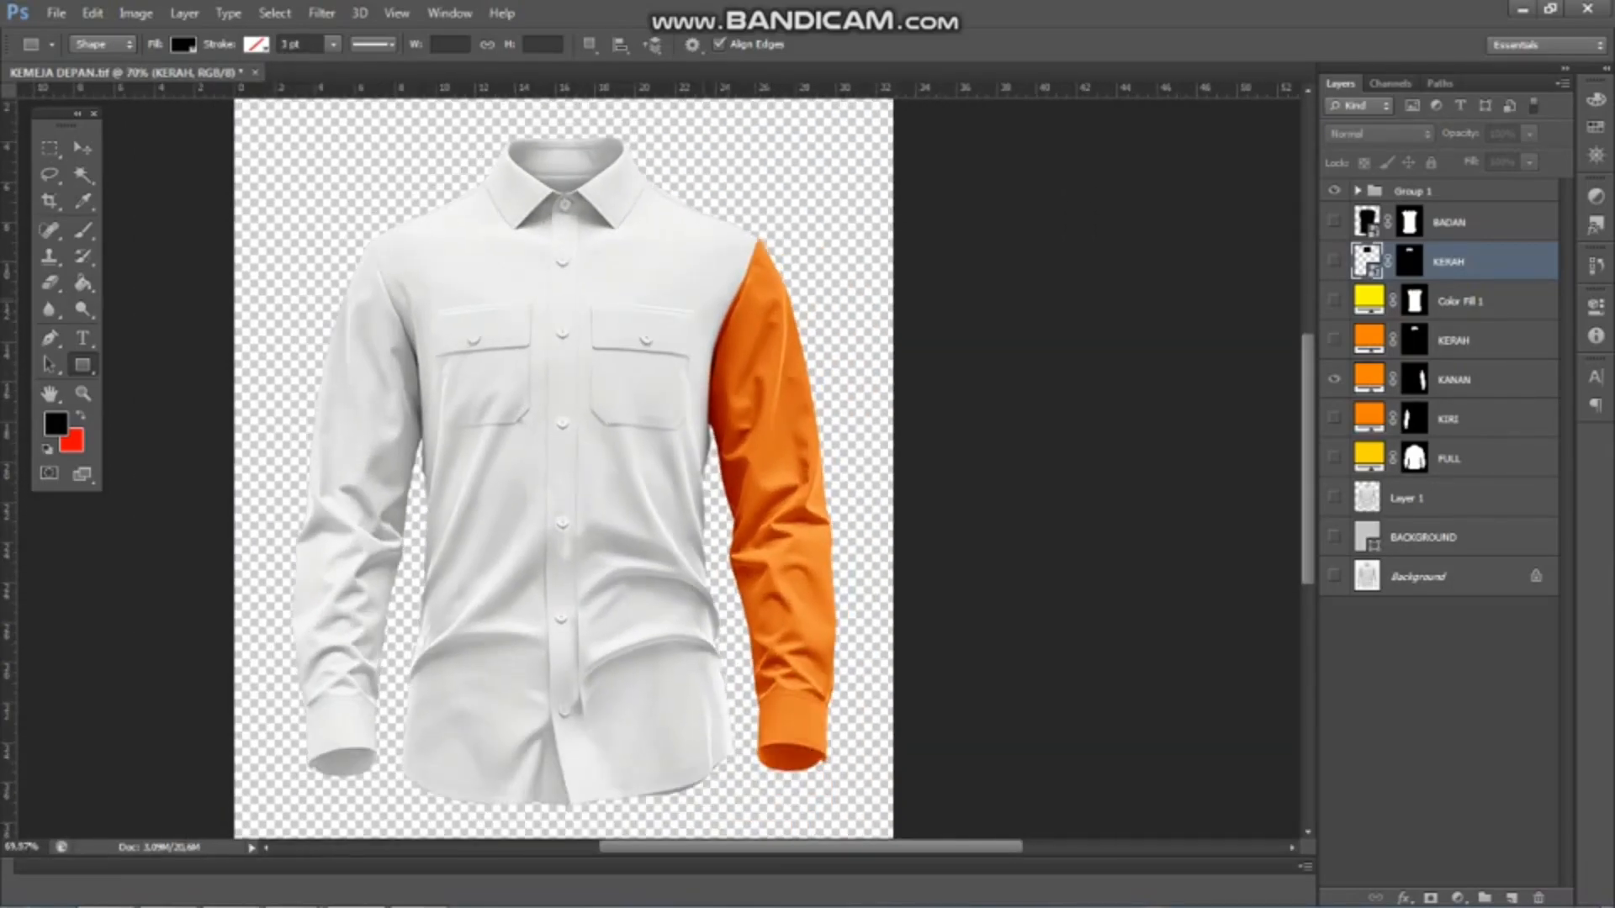
Draw a rectangle about 232 × 821 px over the sleeve filled by KANAN, and place a duplicate over the opposite sleeve
left_click_drag(685, 202, 848, 782)
right_click(1413, 262)
left_click(1169, 199)
key("Return")
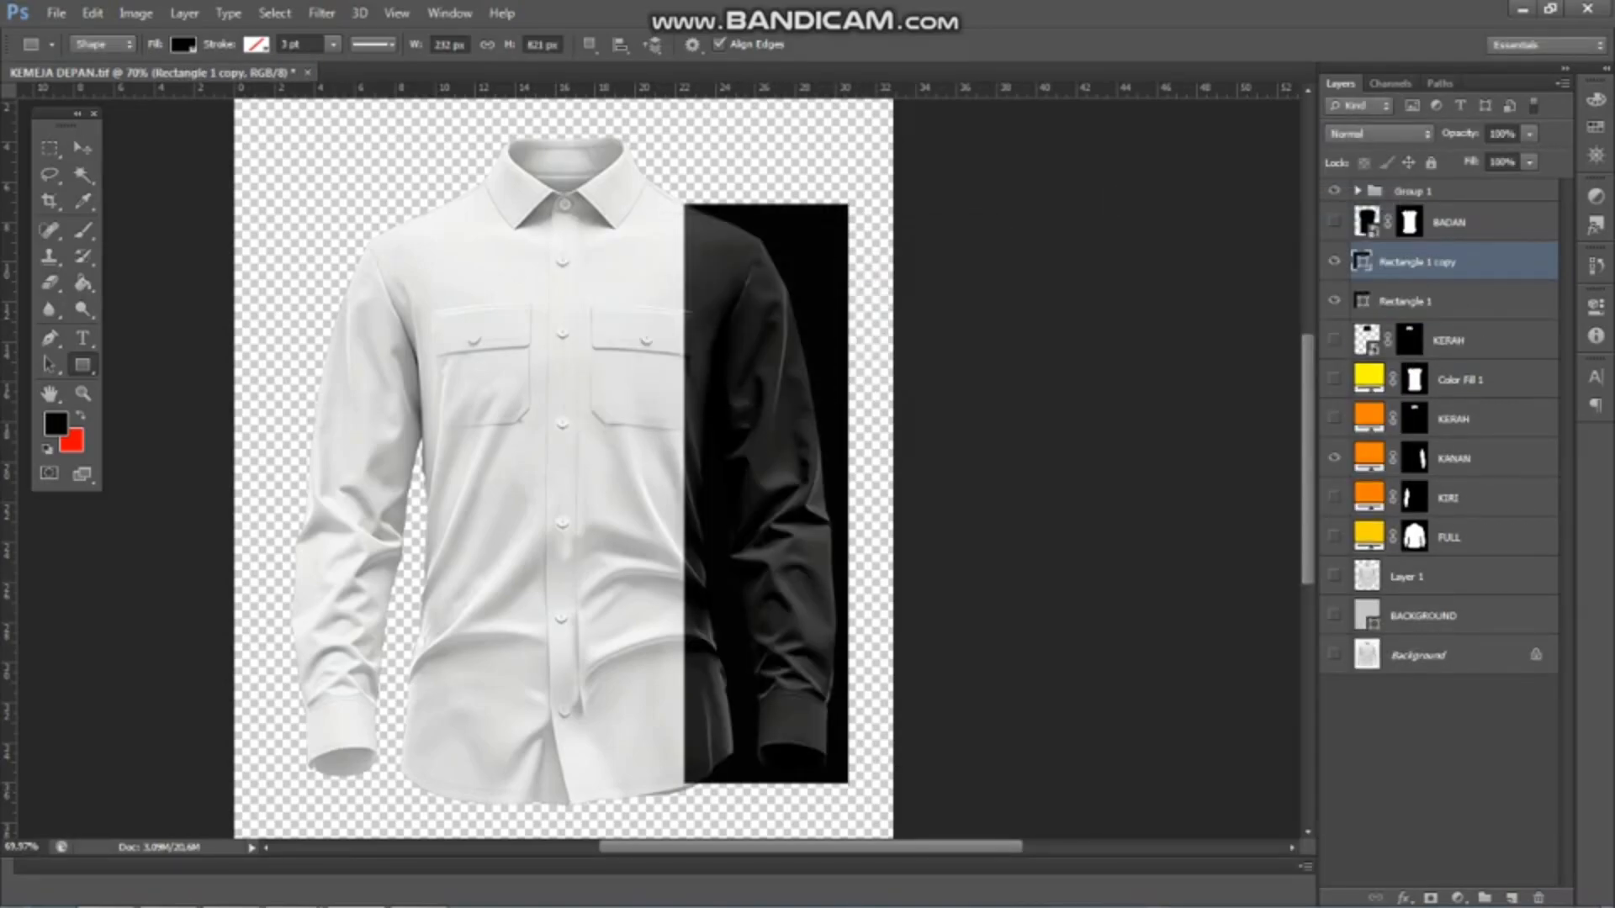
key("v")
left_click_drag(836, 236, 425, 235)
Convert Rectangle 1 to a smart object and distort its corners to slant along the sleeve and shoulder
left_click(1423, 301)
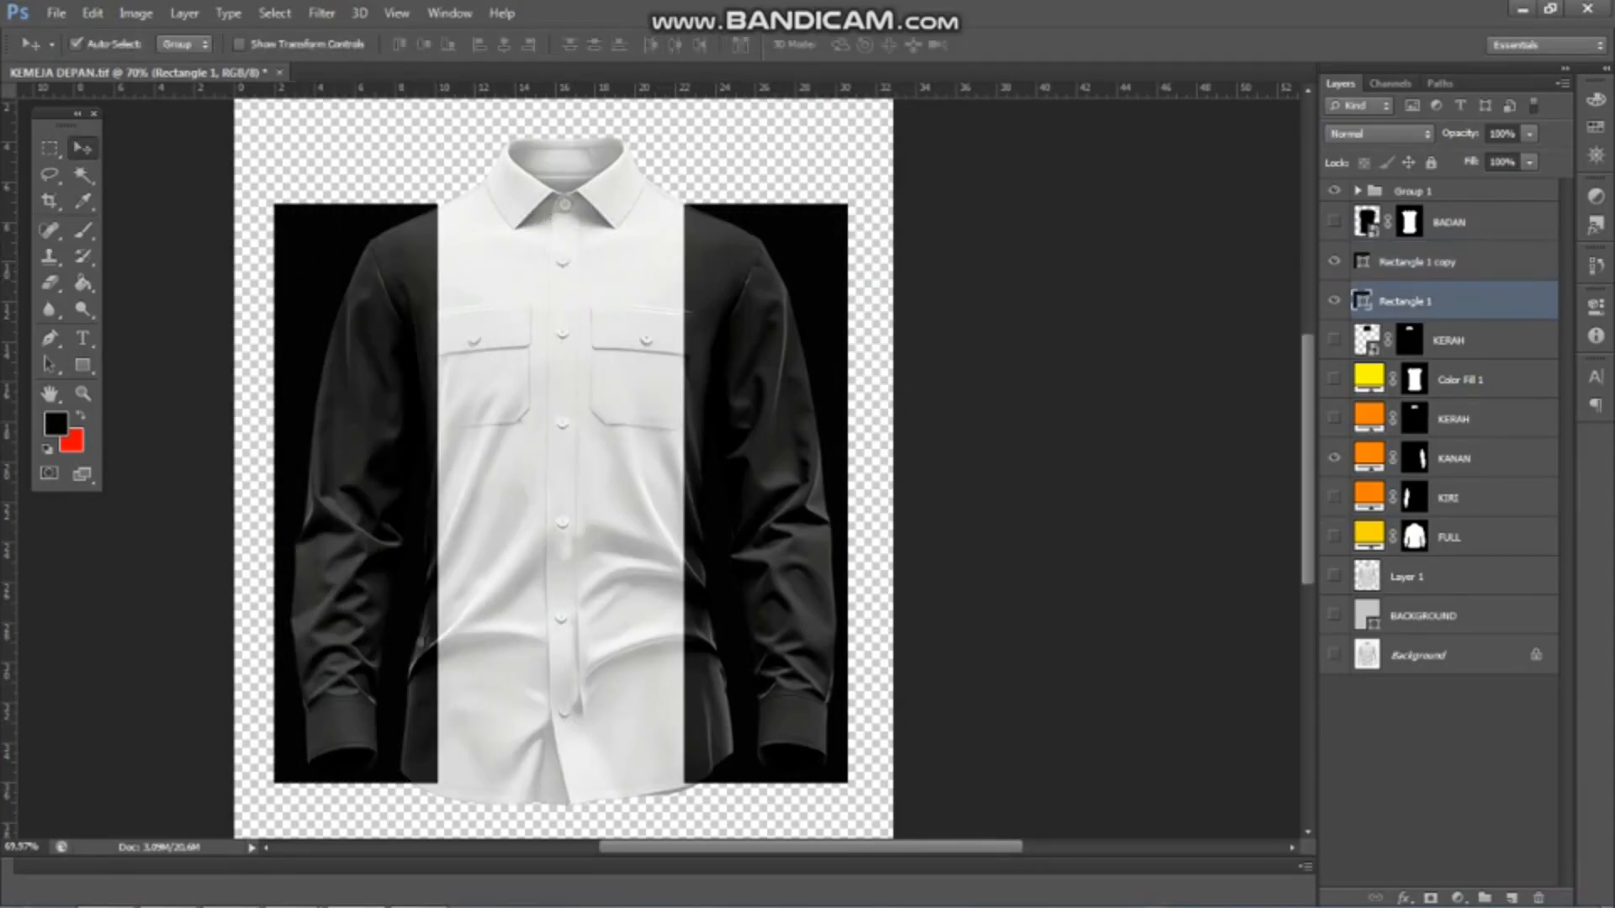
right_click(1423, 302)
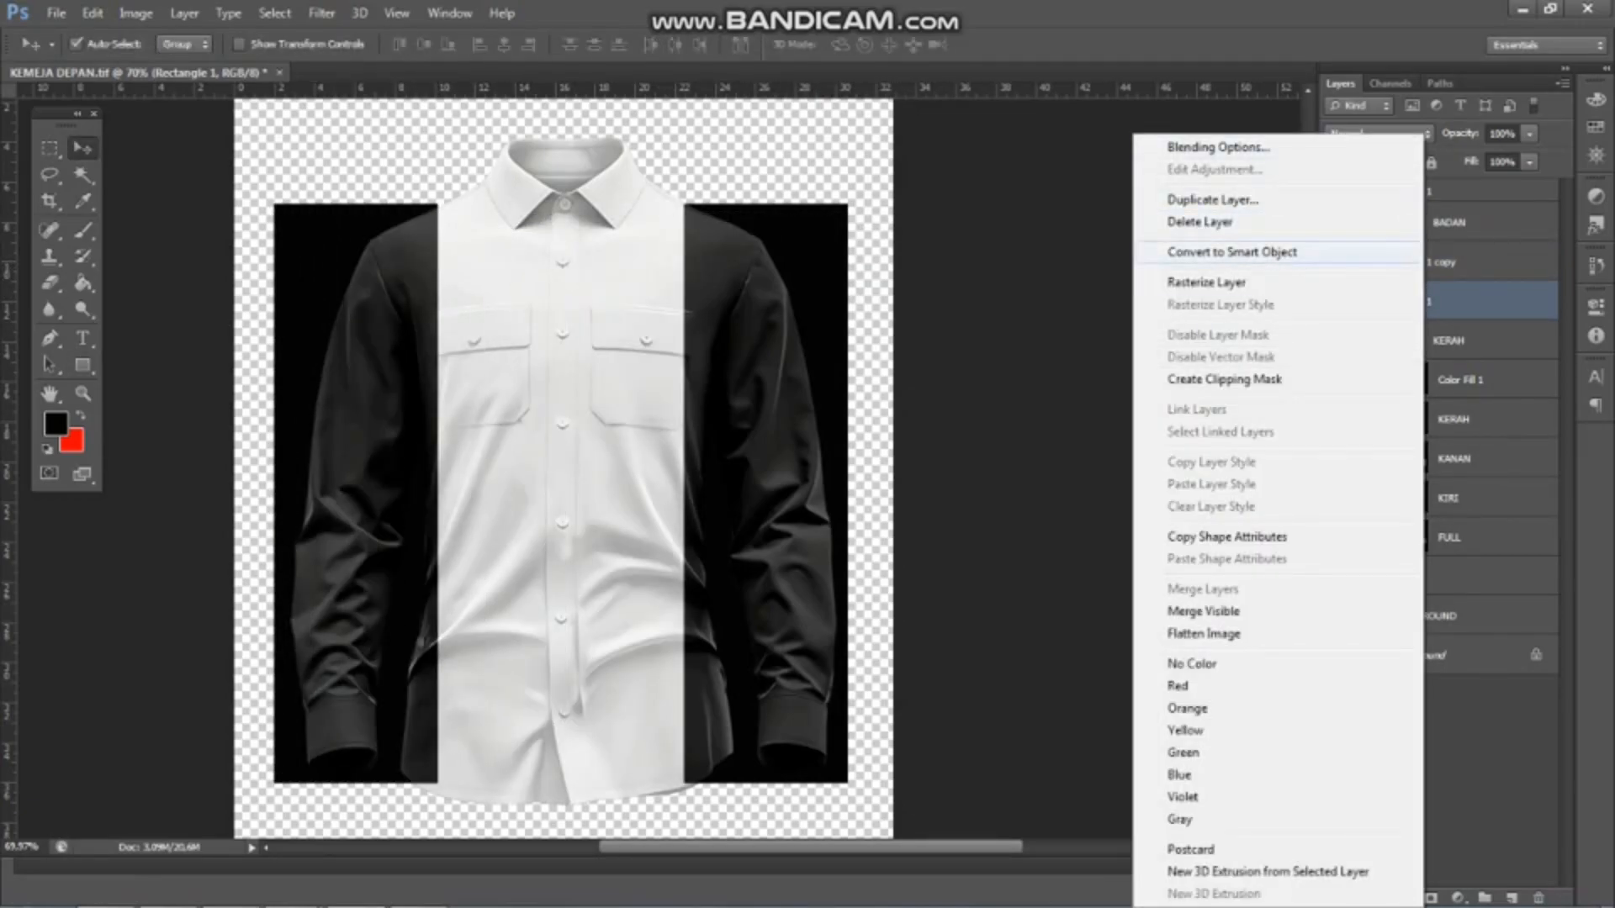
left_click(1231, 252)
key("ctrl+t")
scroll(712, 780, "up", 2)
left_click_drag(680, 783, 738, 777)
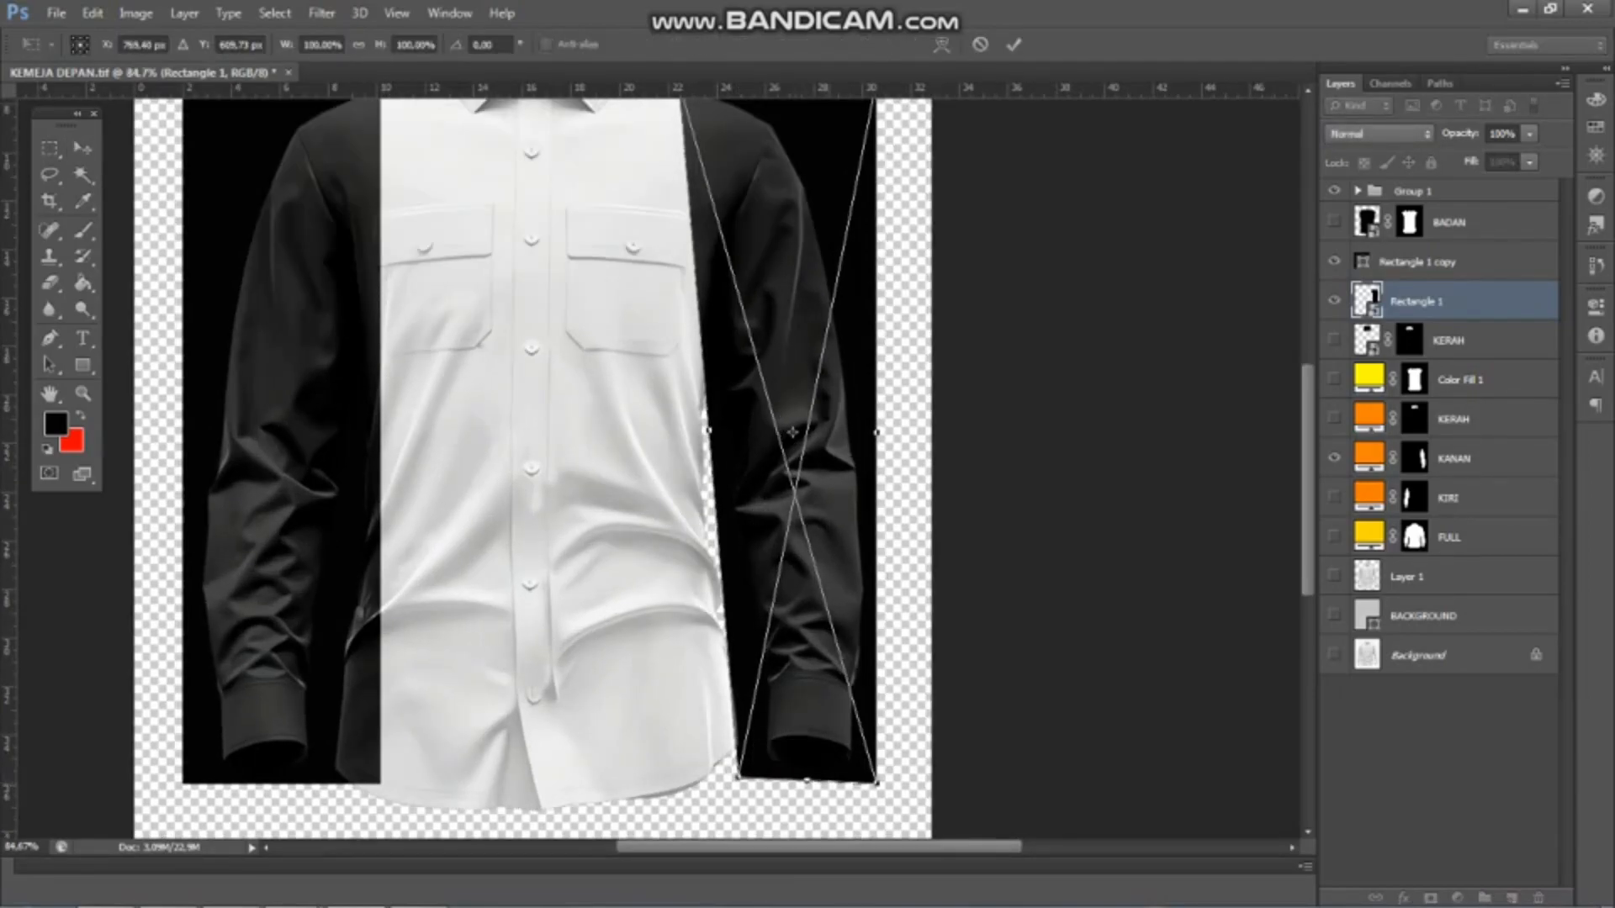
scroll(840, 789, "up", 4)
scroll(843, 530, "down", 5)
scroll(619, 462, "down", 2)
scroll(618, 463, "up", 3)
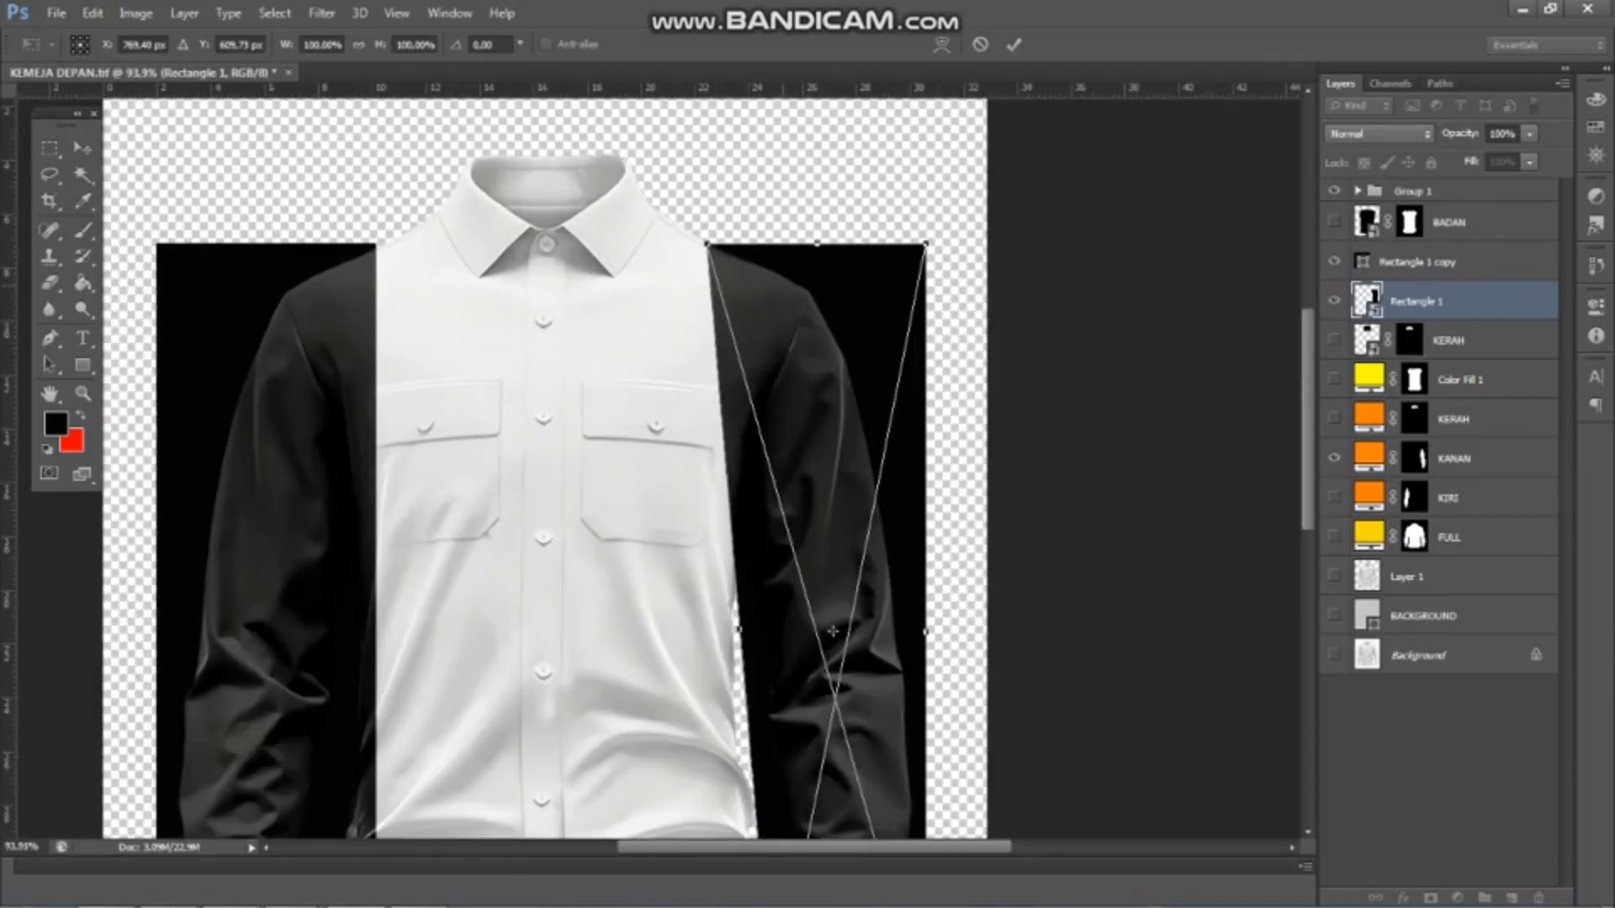
left_click_drag(926, 245, 862, 284)
scroll(868, 413, "down", 3)
scroll(868, 413, "down", 2)
Warp Rectangle 1's outer edge outward to follow the sleeve's curve and apply the transform
left_click(942, 45)
scroll(881, 527, "up", 3)
left_click_drag(882, 591, 930, 588)
scroll(932, 588, "up", 2)
scroll(932, 588, "down", 1)
scroll(932, 588, "up", 1)
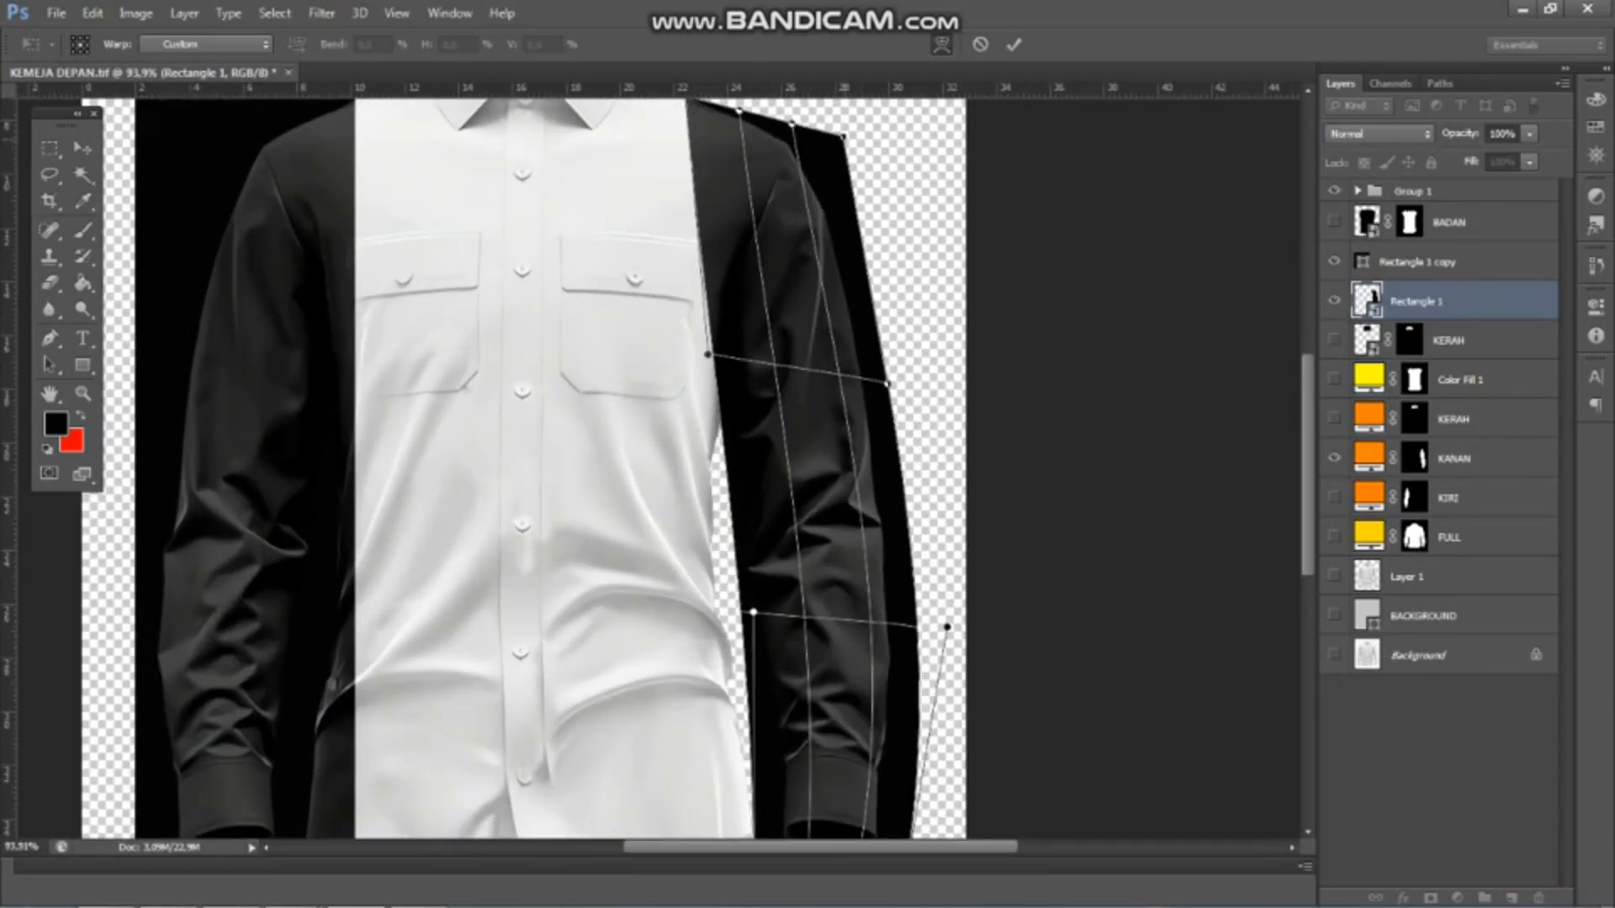
scroll(932, 588, "down", 2)
key("Return")
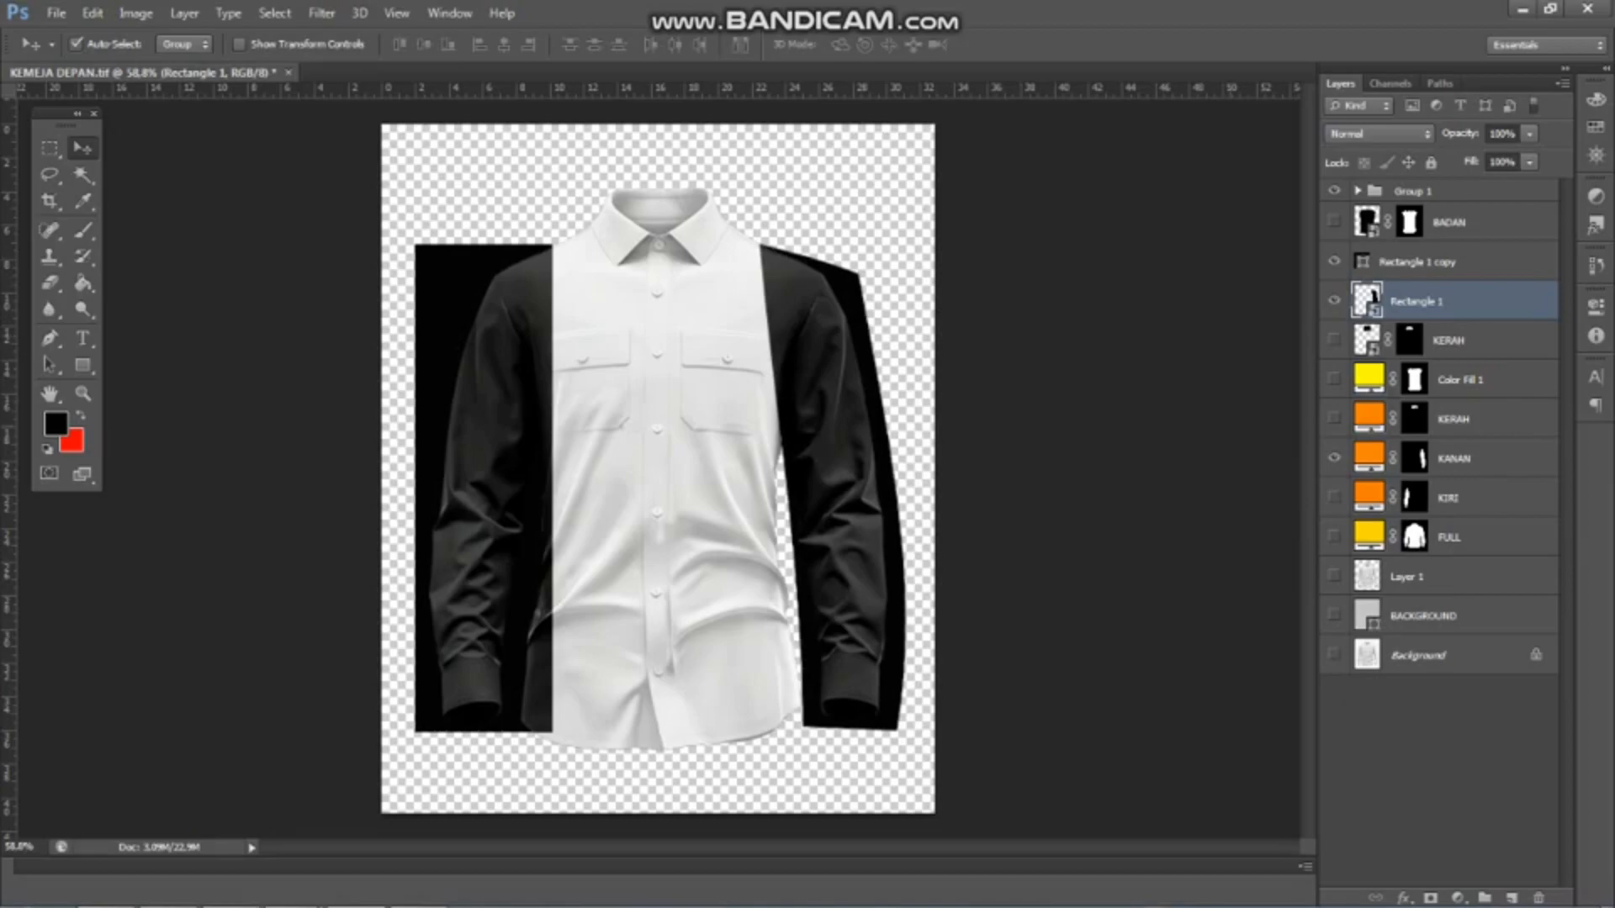
Mask Rectangle 1 with a selection from the KANAN fill mask and rename the layer KIRI
left_click(1414, 458, "ctrl")
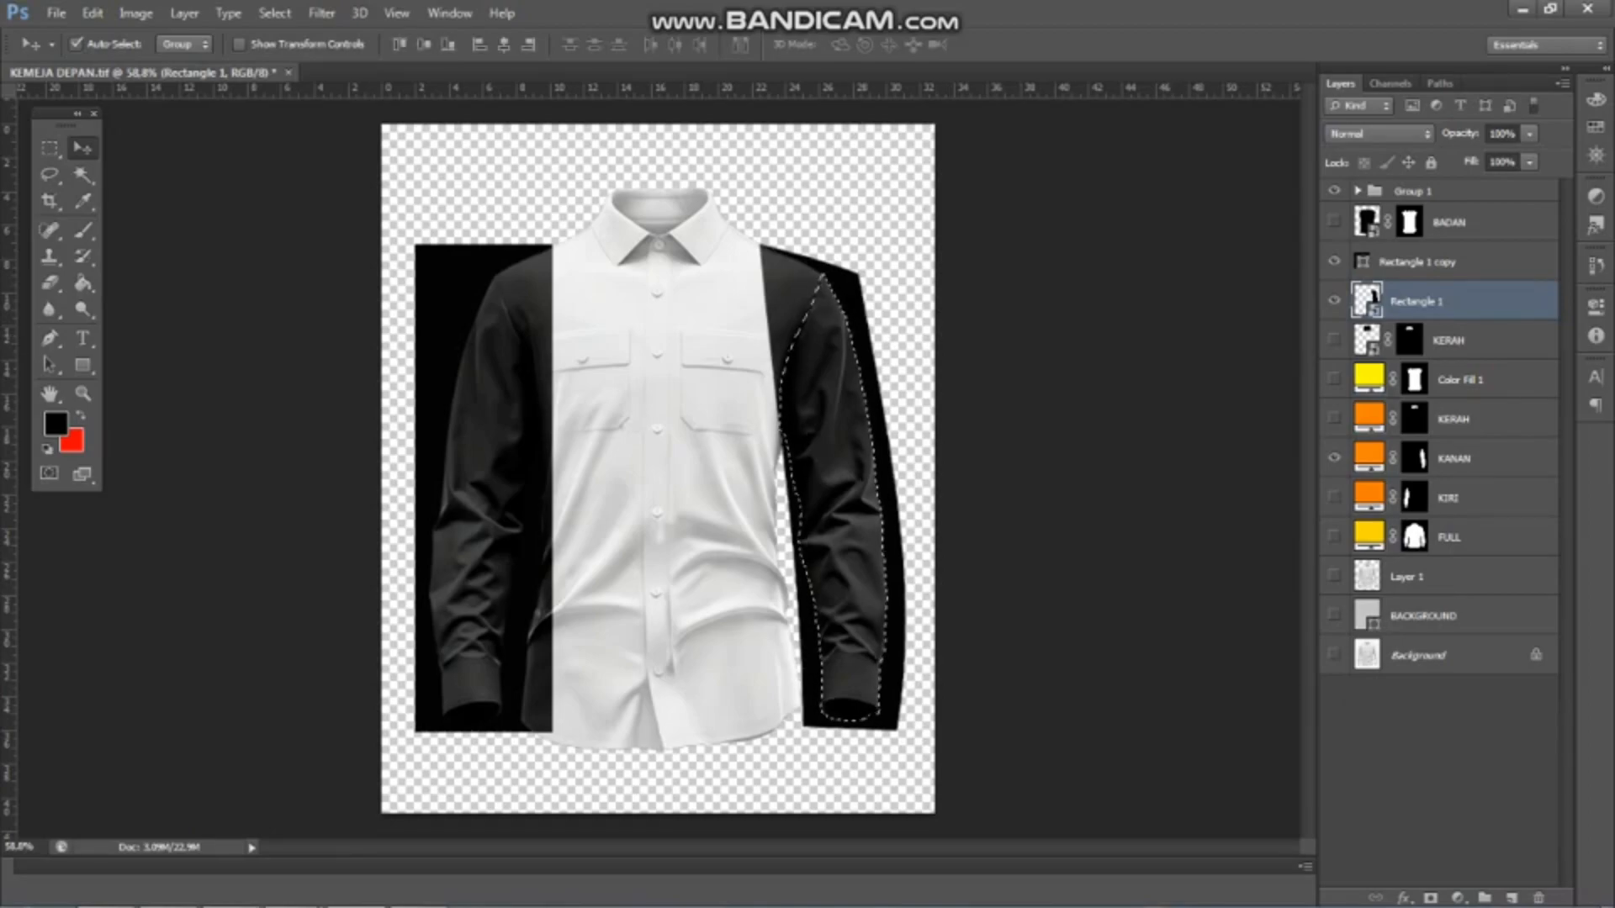
left_click(1431, 898)
double_click(1459, 301)
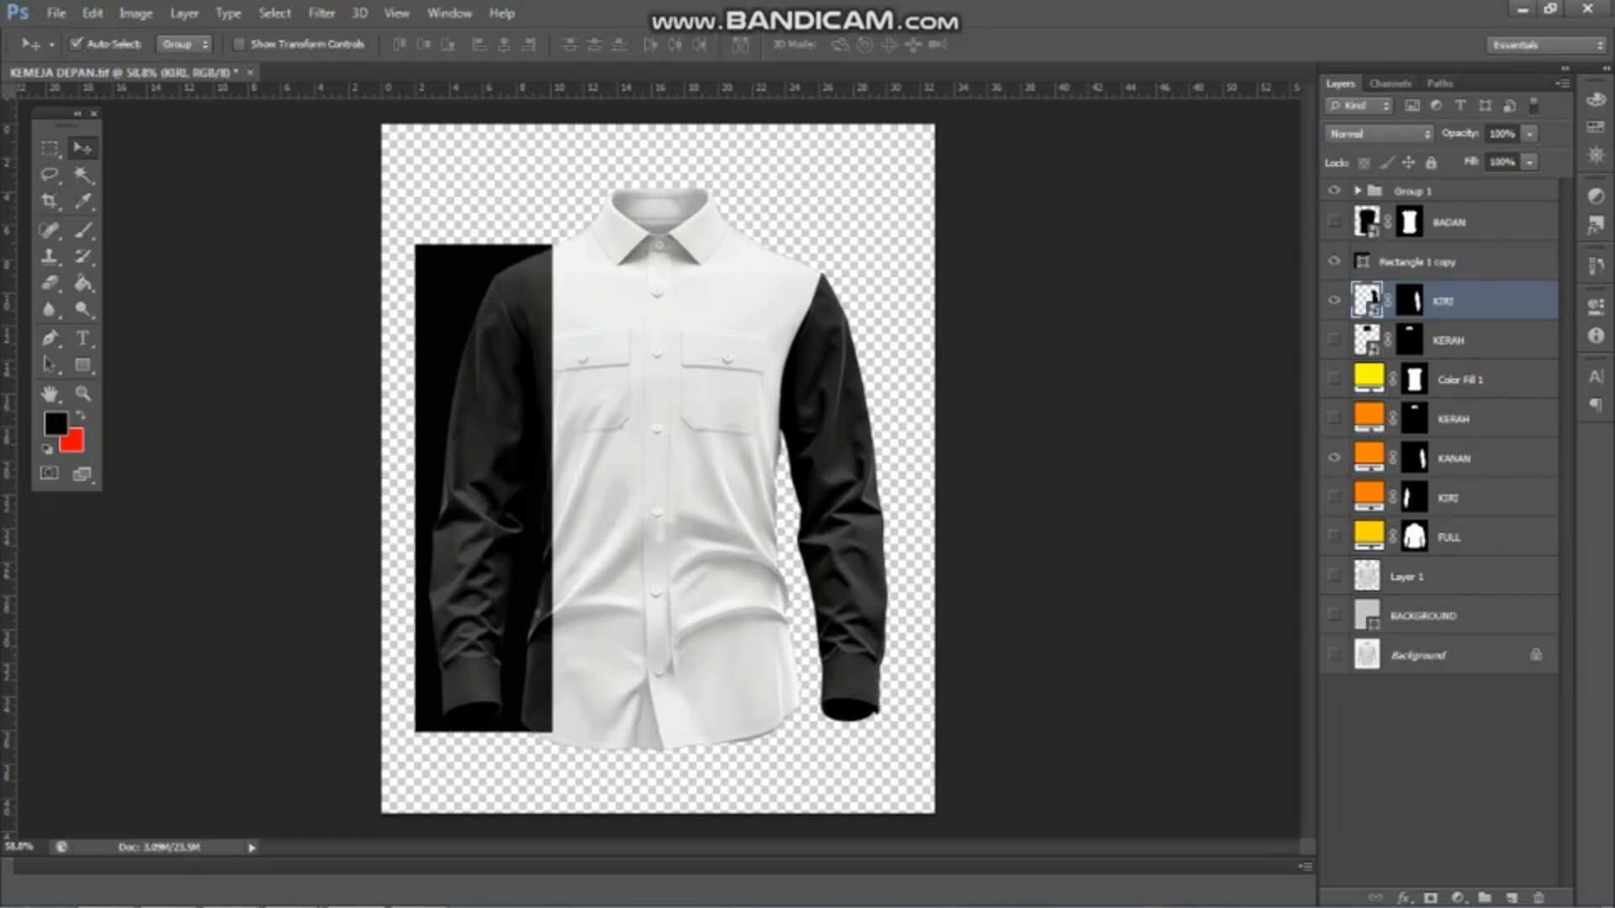
Convert Rectangle 1 copy to a smart object and distort its corners around the other sleeve, from the shoulder to the cuff
left_click(1423, 261)
right_click(1422, 261)
left_click(1231, 252)
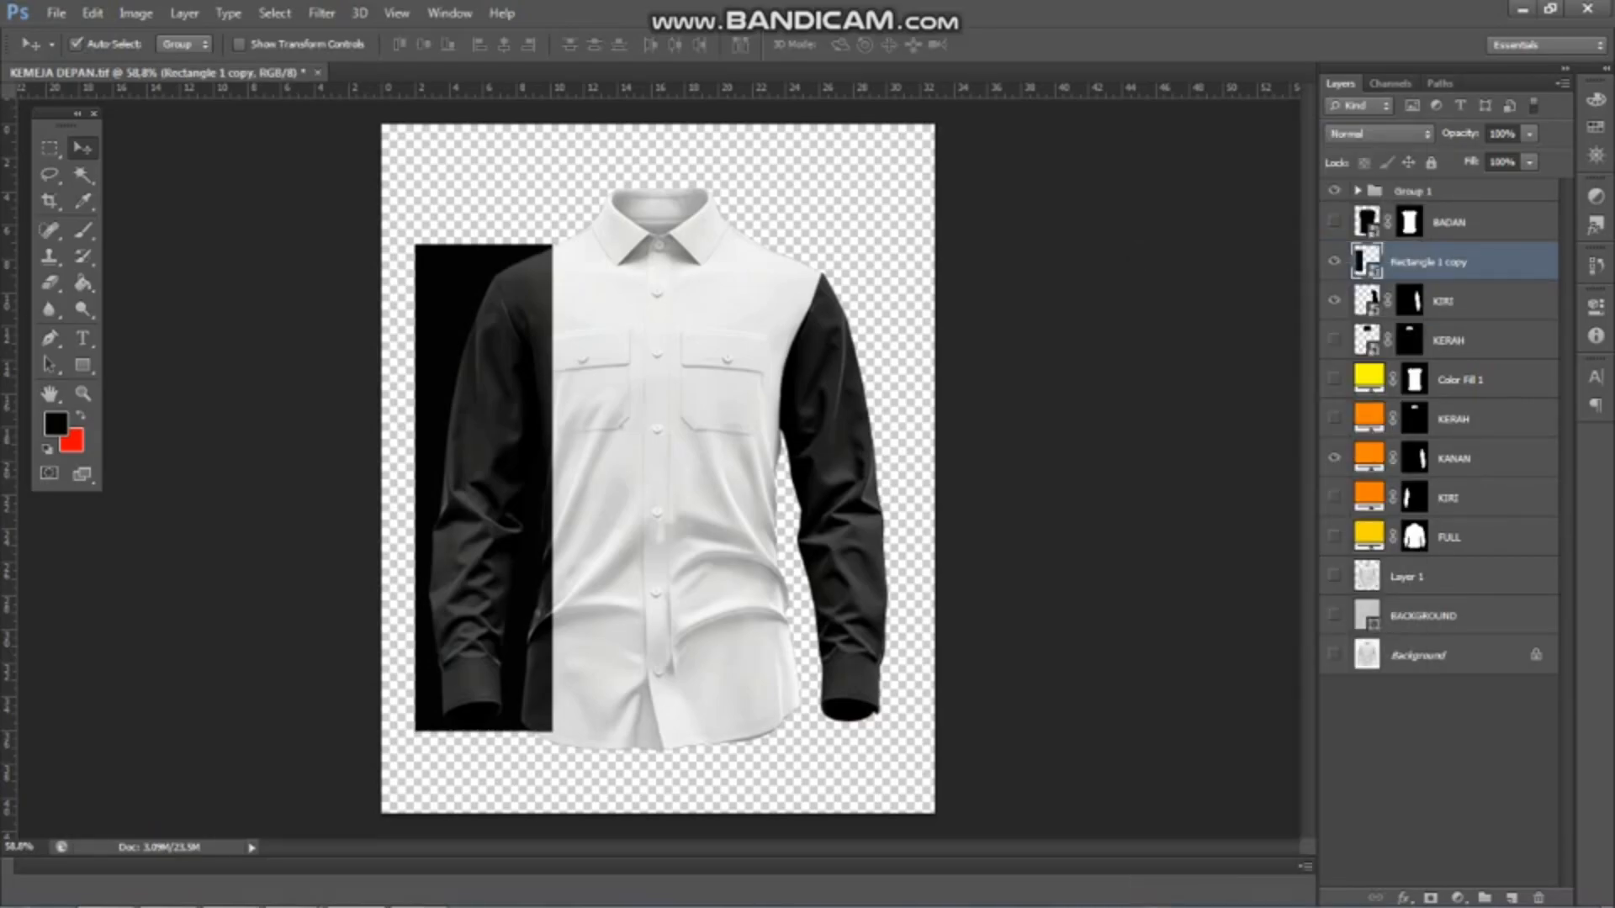
key("ctrl+t")
left_click_drag(415, 245, 457, 276)
scroll(465, 751, "up", 3)
left_click_drag(400, 723, 412, 721)
left_click_drag(579, 721, 531, 721)
scroll(510, 742, "up", 1)
scroll(521, 528, "down", 2)
scroll(514, 402, "up", 2)
scroll(513, 721, "up", 3)
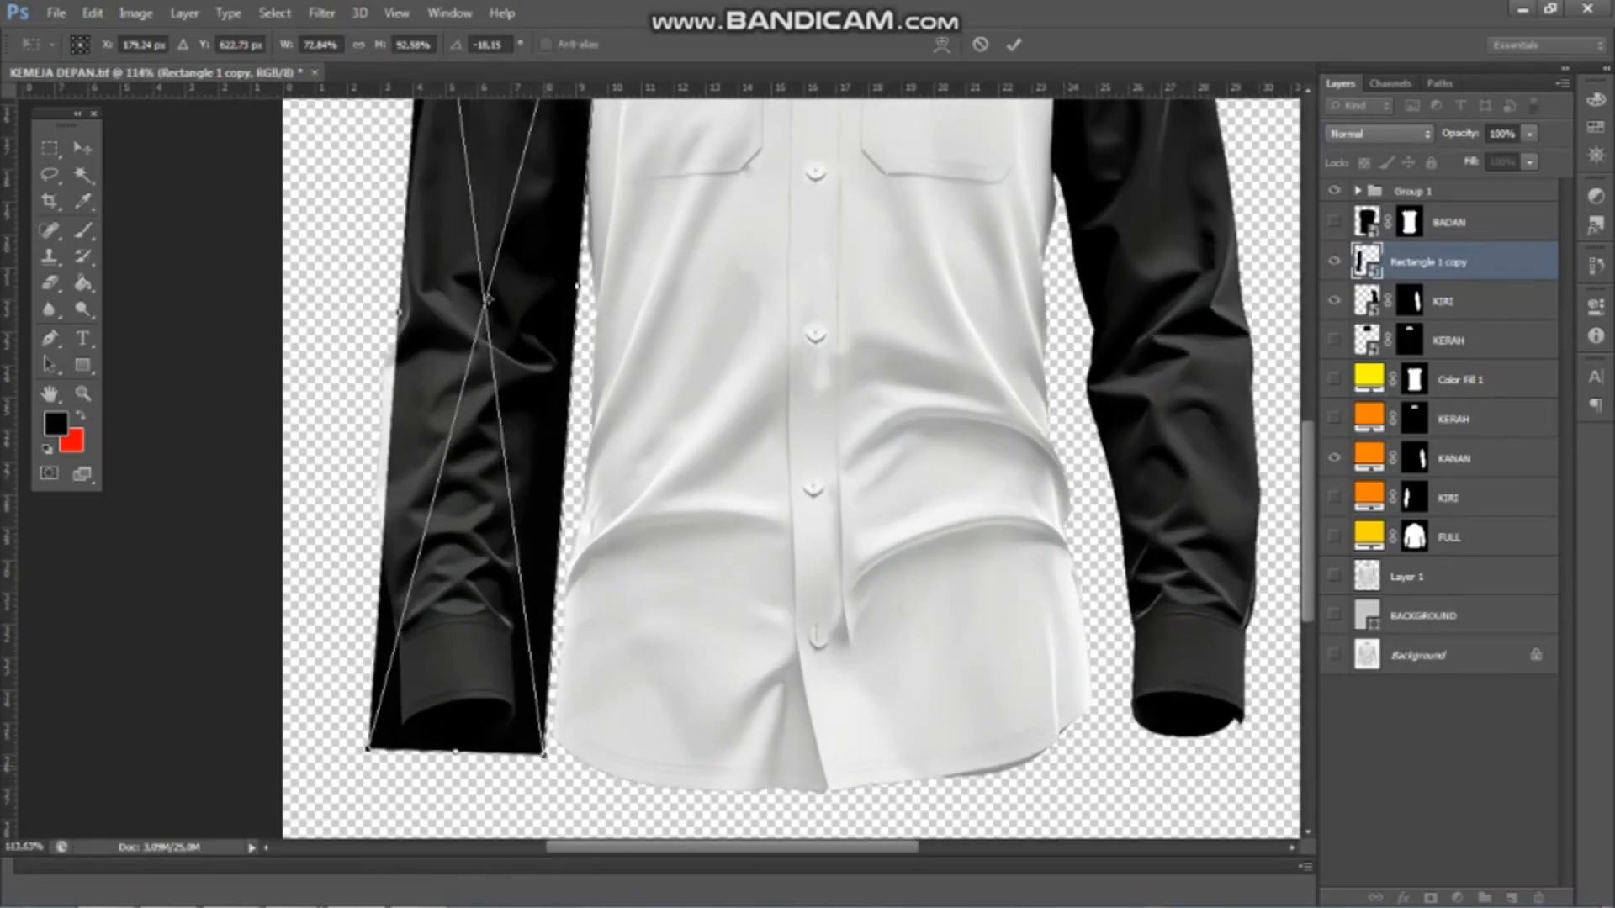
left_click_drag(543, 752, 549, 749)
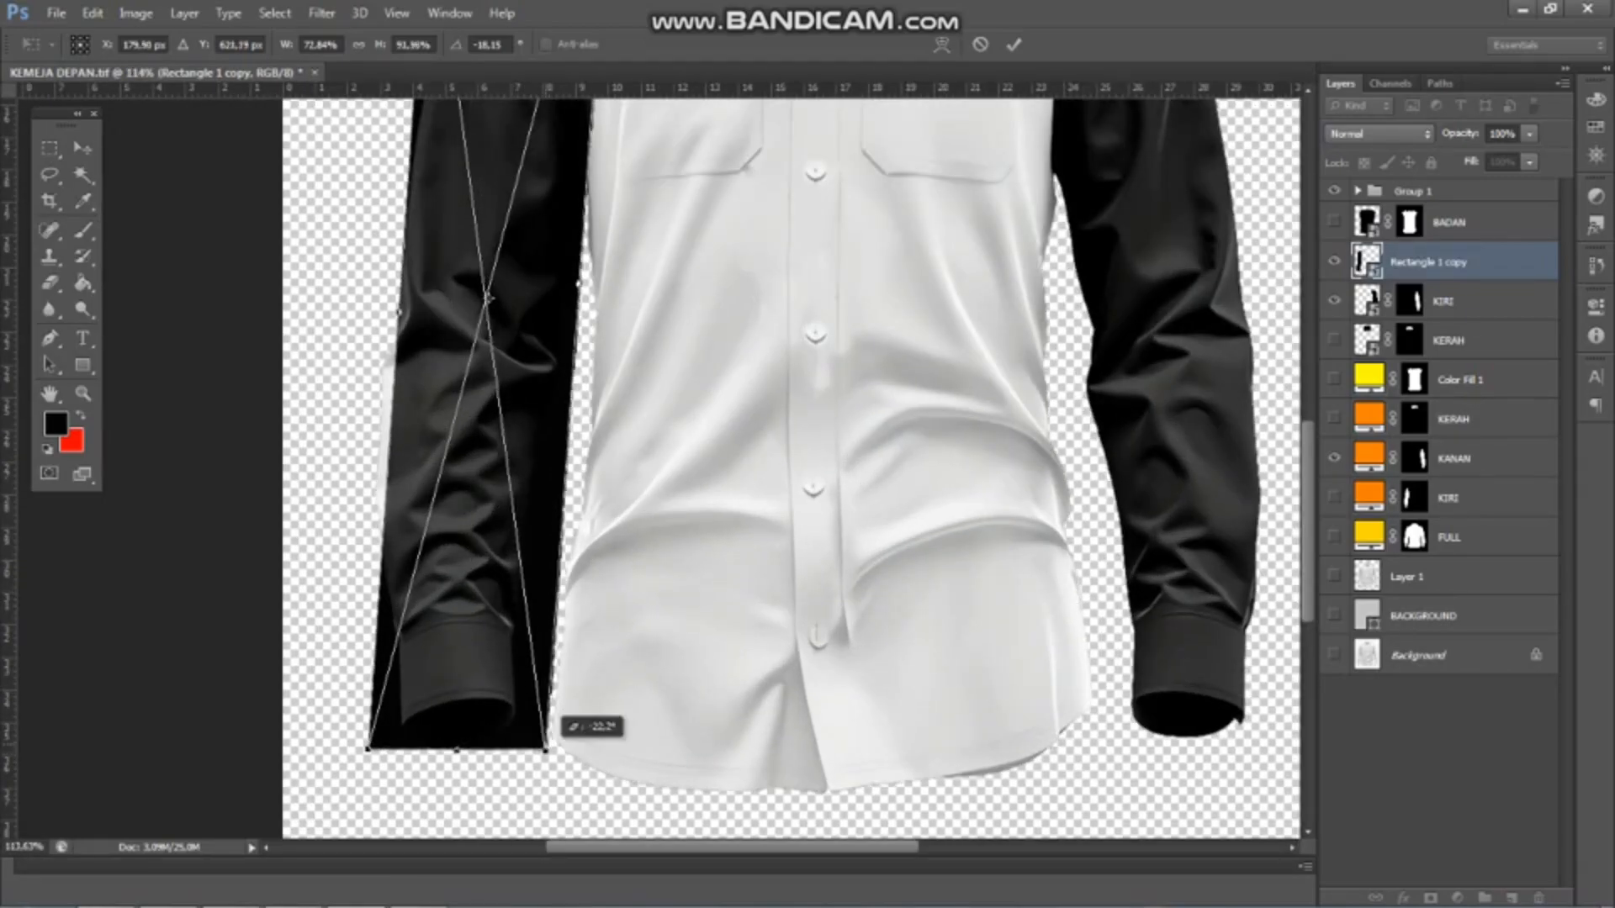
scroll(555, 695, "down", 2)
scroll(951, 126, "down", 3)
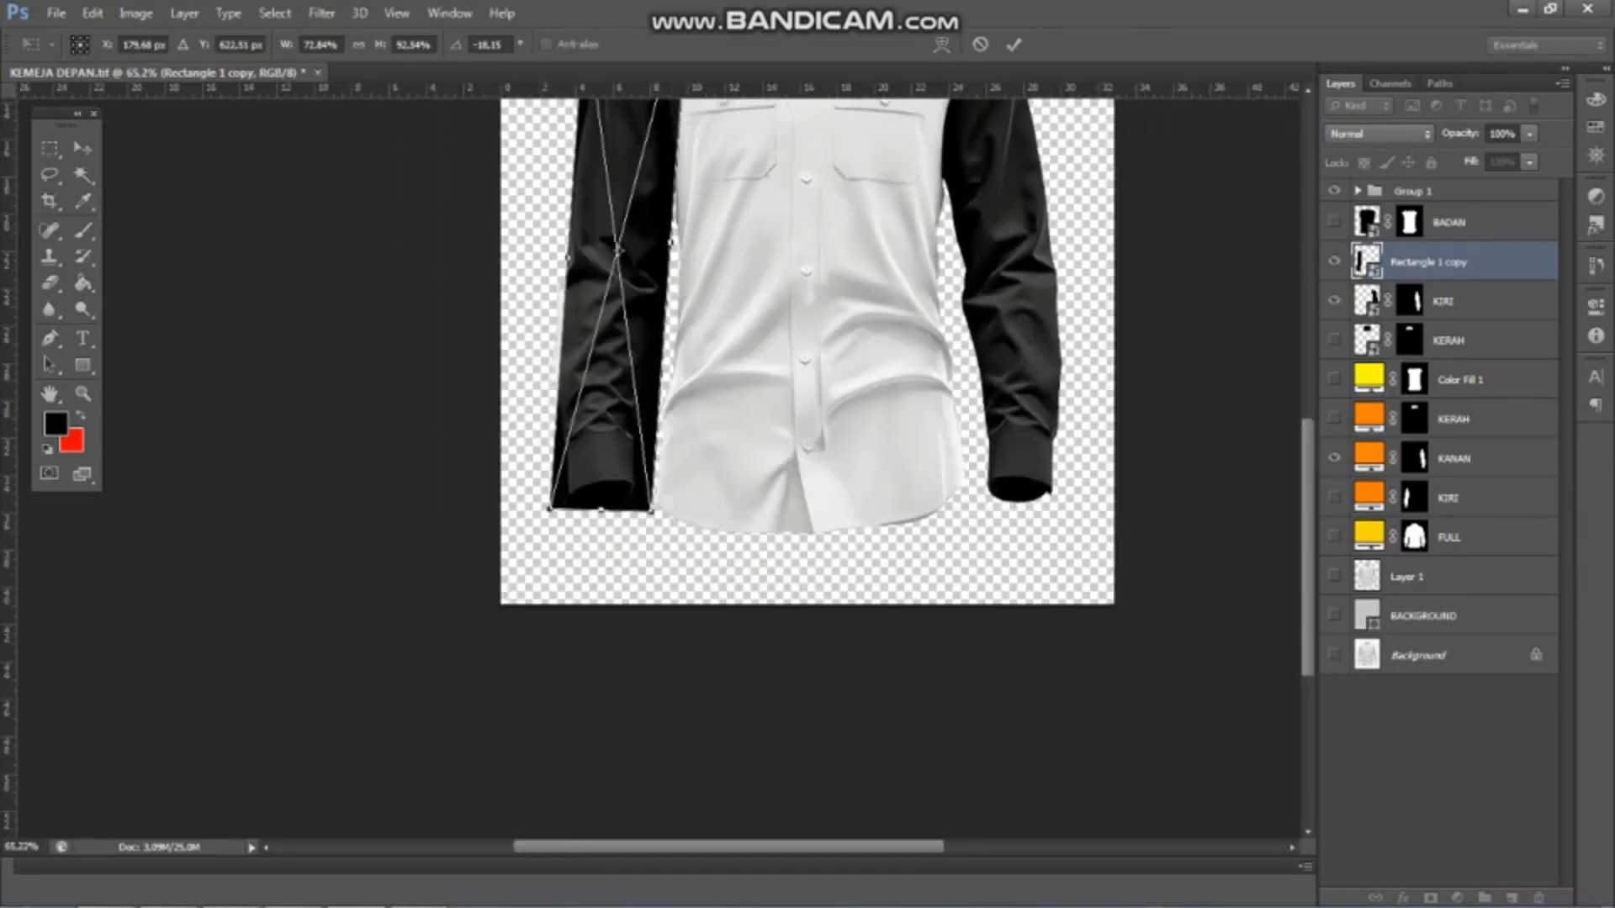
Warp the lower part of both long edges of Rectangle 1 copy outward and inward to follow the forearm
left_click(941, 44)
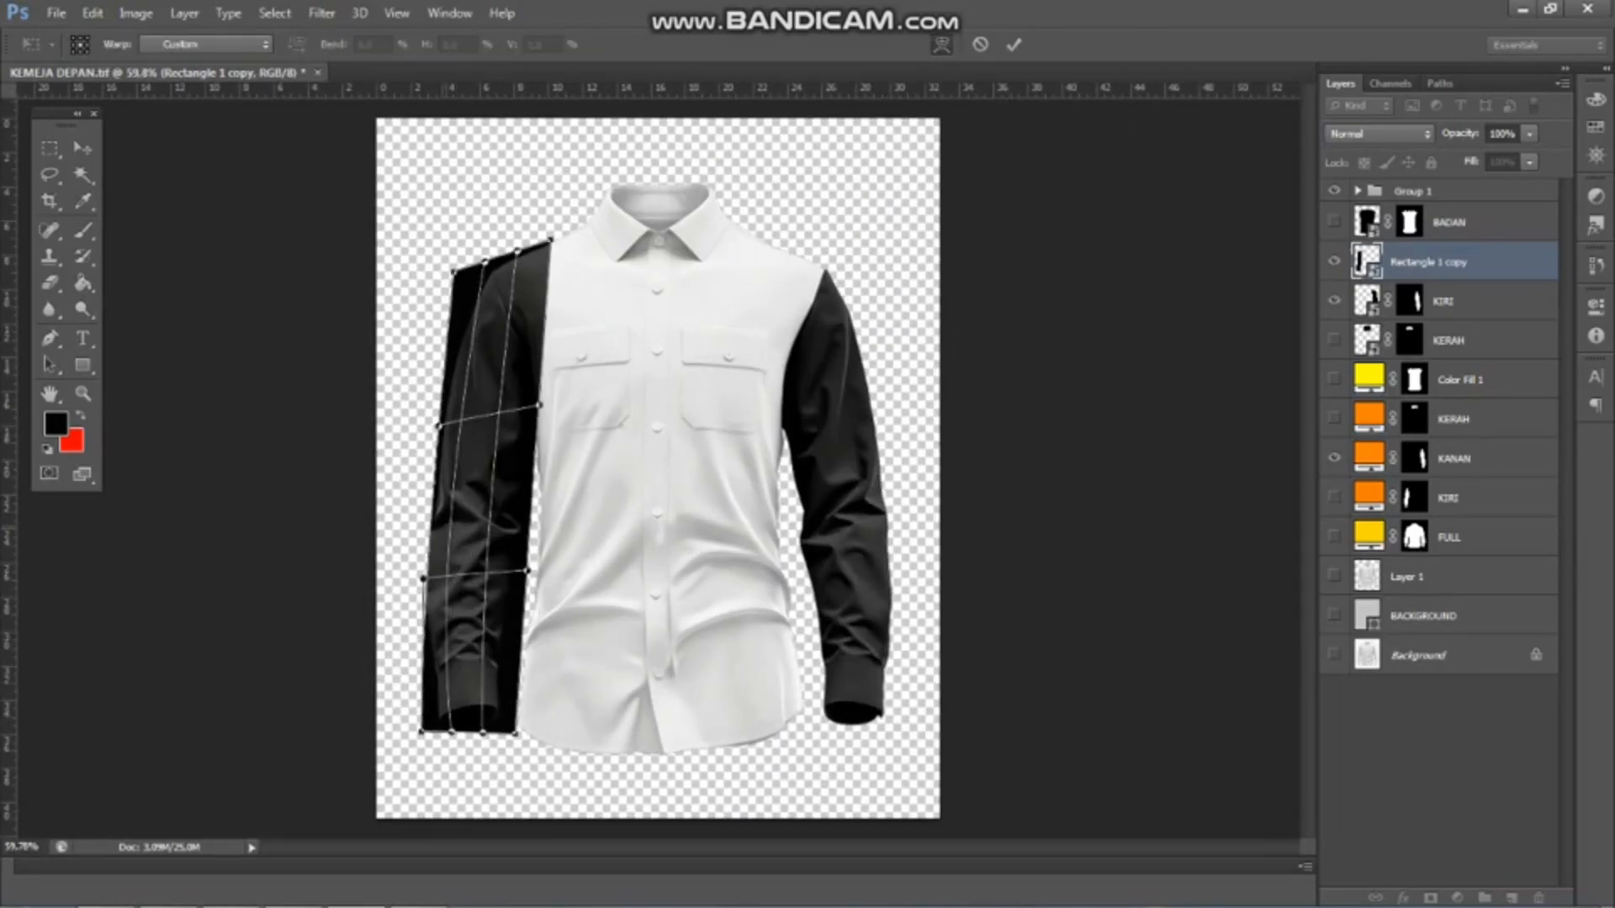
scroll(445, 524, "up", 1)
left_click_drag(428, 590, 407, 592)
scroll(485, 526, "up", 3)
left_click_drag(563, 598, 529, 597)
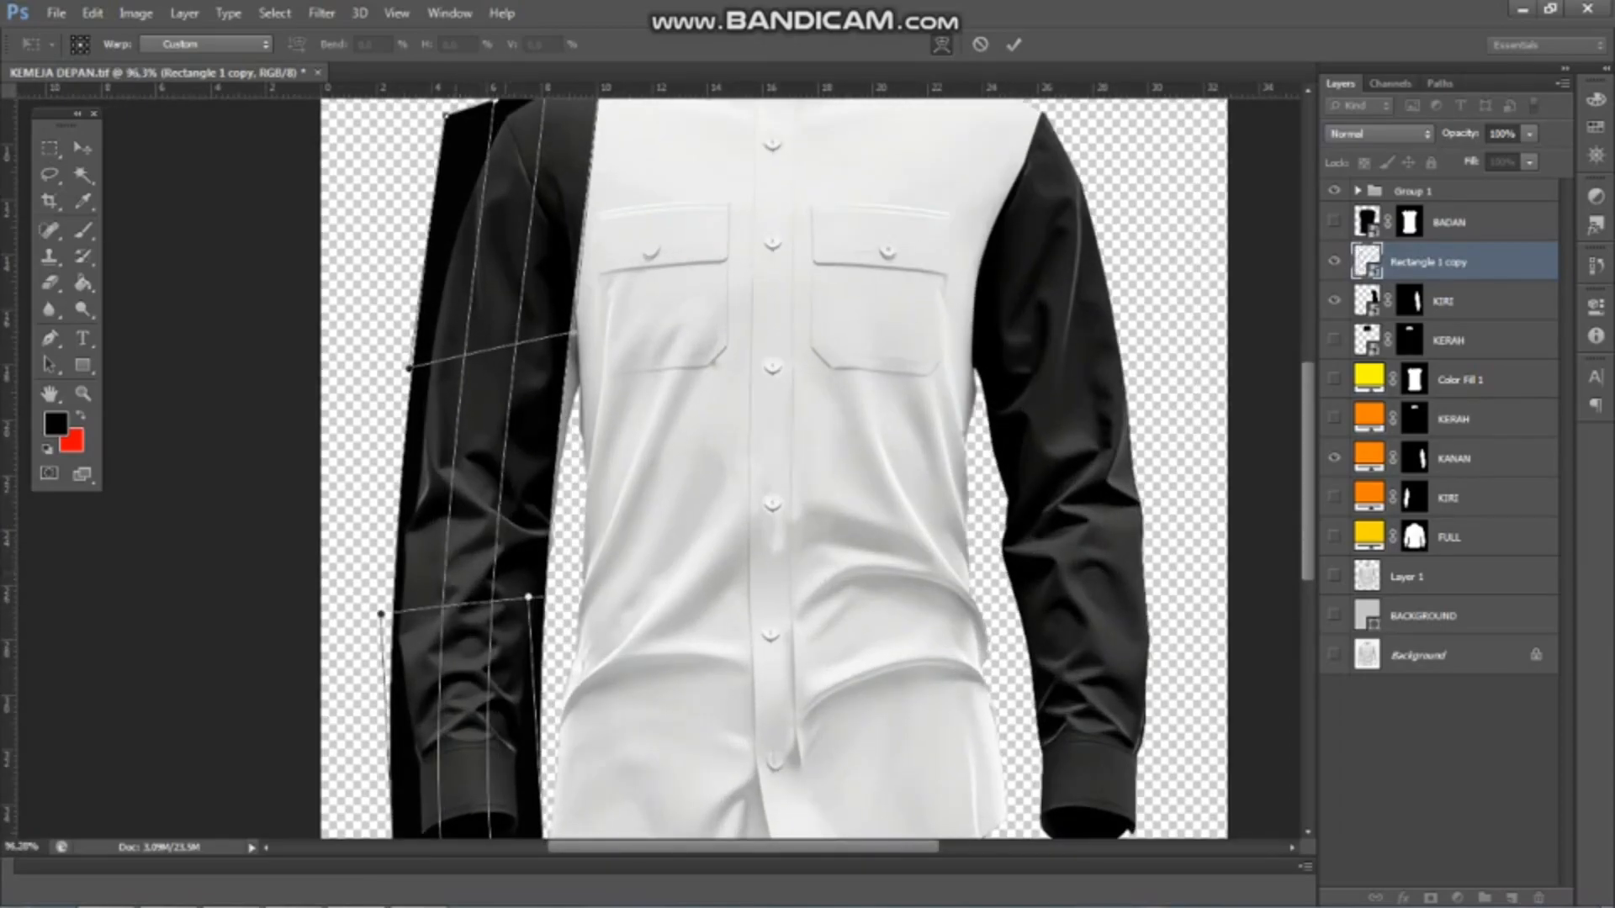
scroll(603, 339, "down", 2)
scroll(470, 679, "down", 2)
Extend Rectangle 1 copy's upper inner corner slightly up toward the collar
key("ctrl+t")
scroll(589, 349, "up", 3)
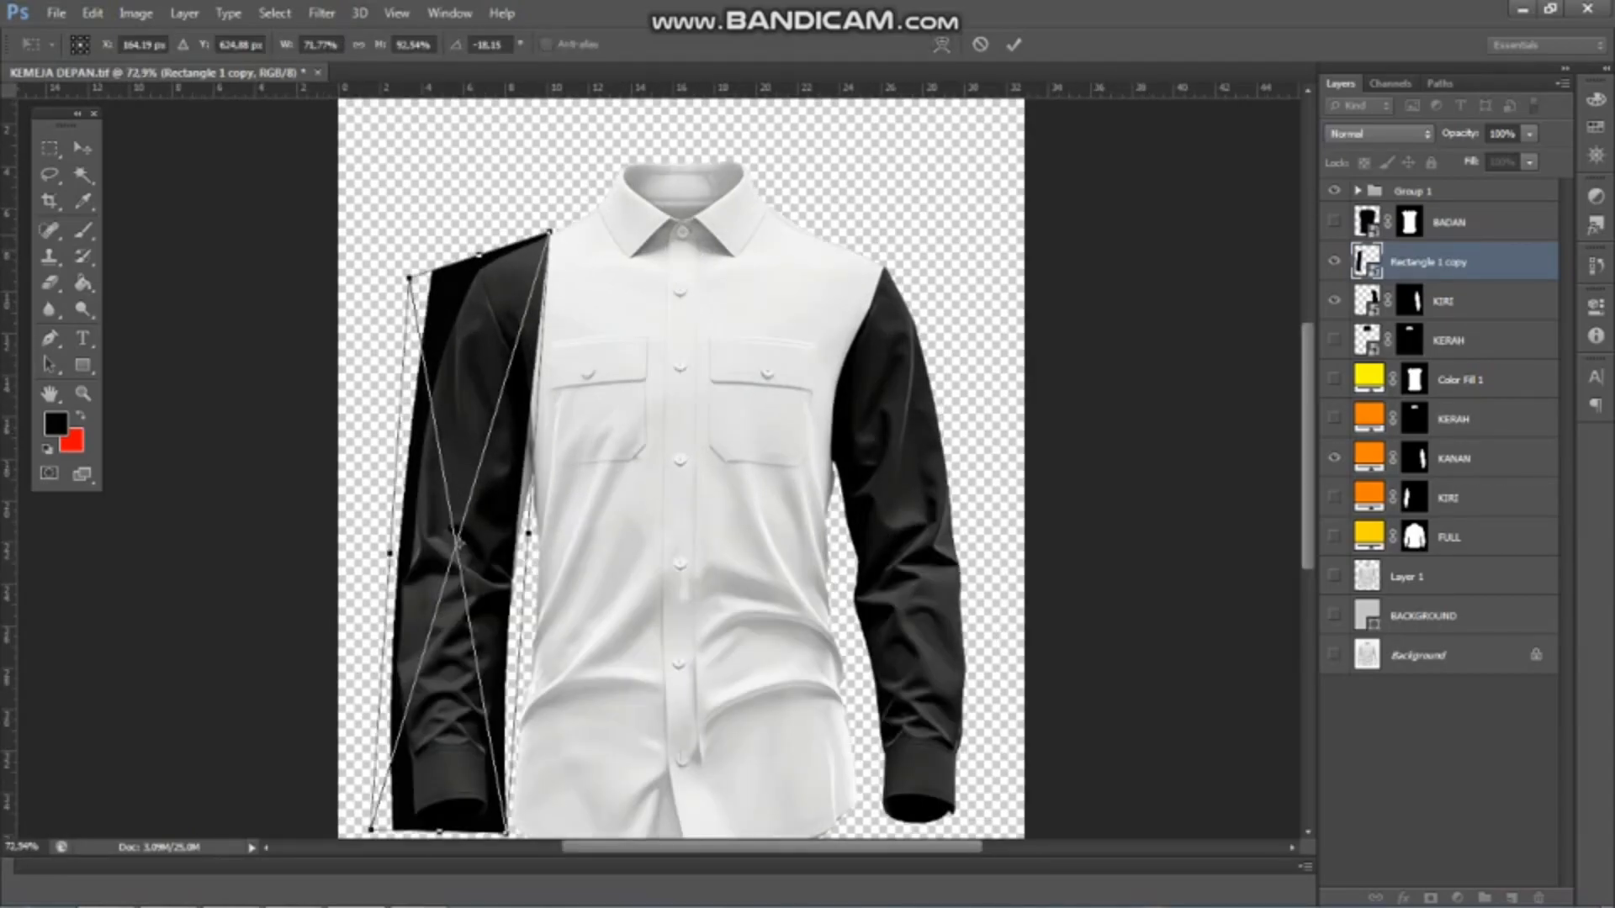
left_click_drag(549, 232, 557, 220)
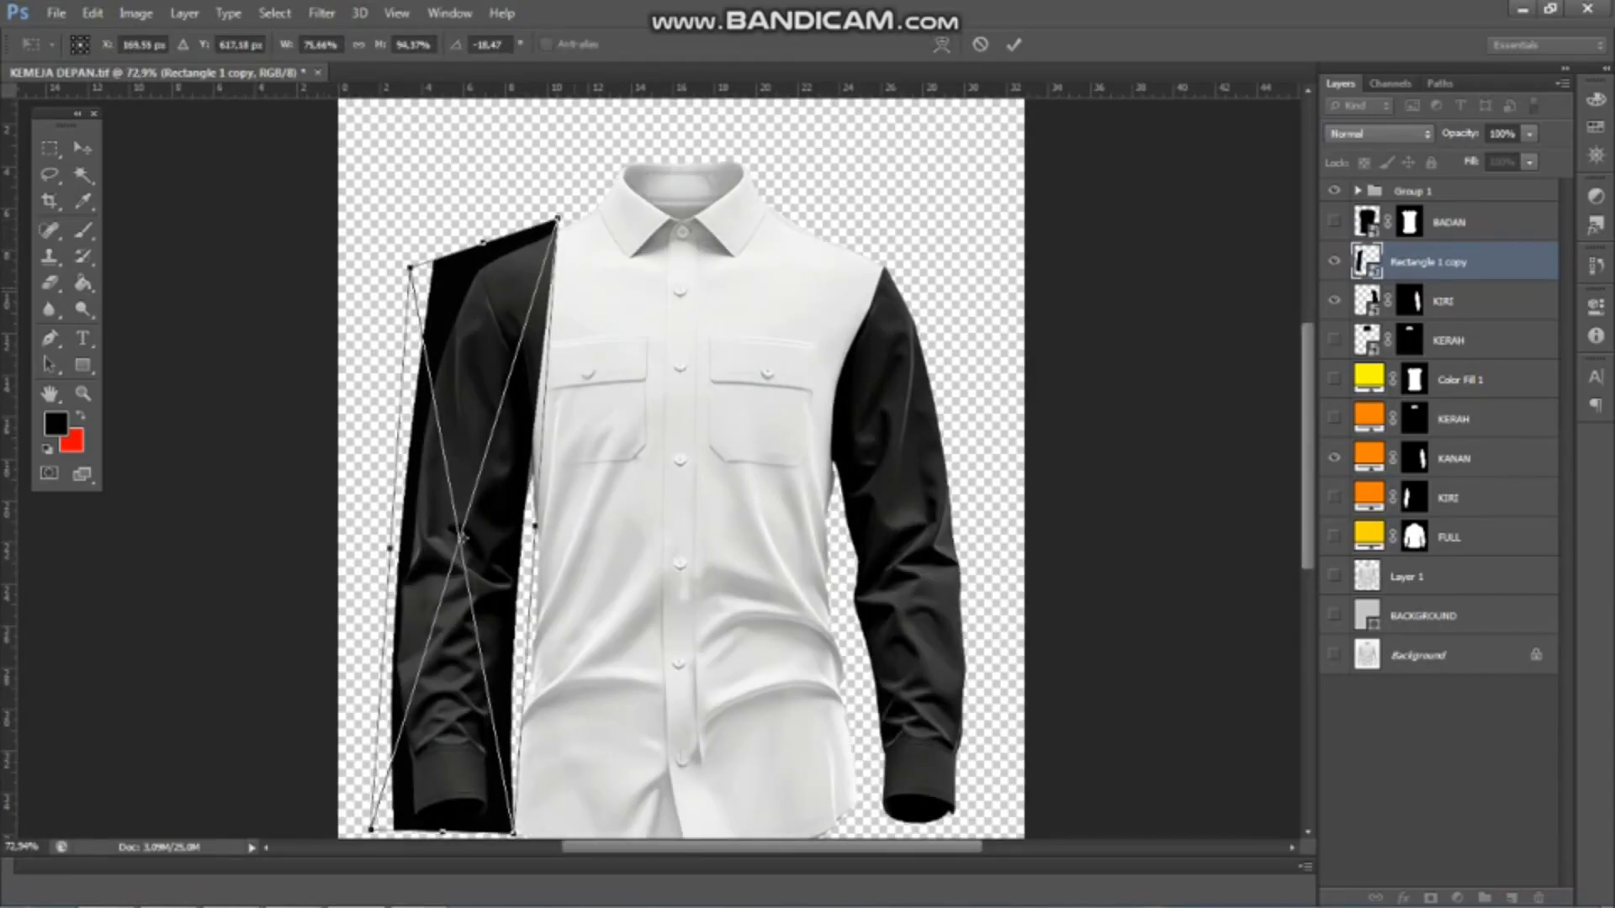
scroll(890, 206, "down", 1)
Refine the warp along both long sides of Rectangle 1 copy to fit the sleeve and apply it
left_click(941, 45)
scroll(552, 489, "up", 1)
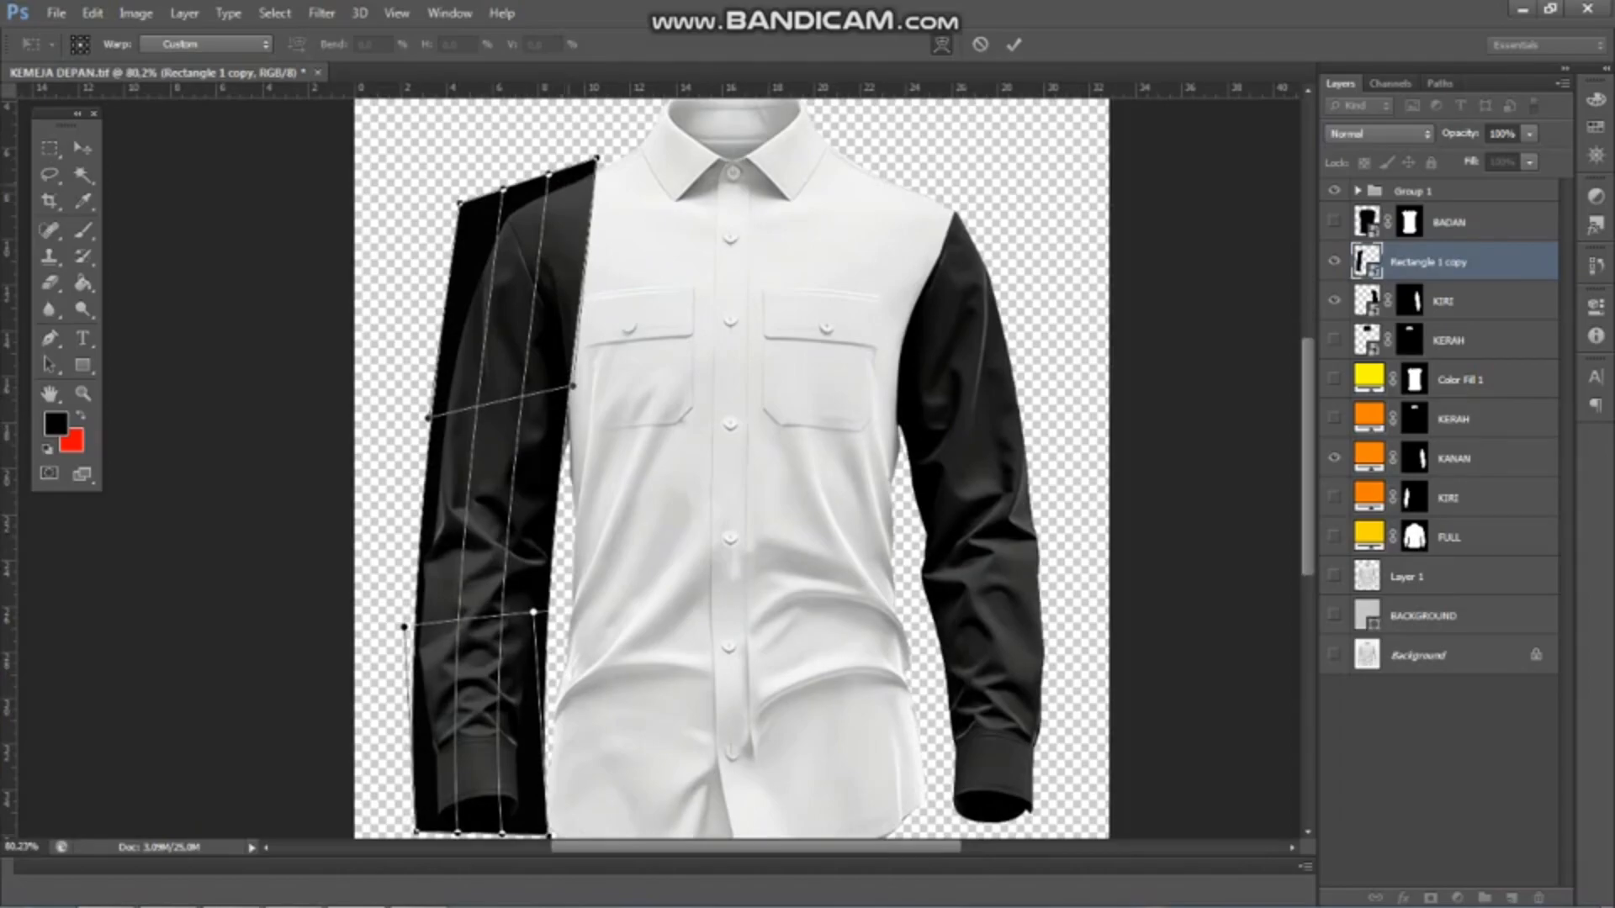
left_click_drag(549, 370, 558, 372)
scroll(558, 371, "down", 2)
left_click_drag(541, 571, 542, 571)
left_click_drag(431, 582, 426, 583)
scroll(425, 583, "down", 1)
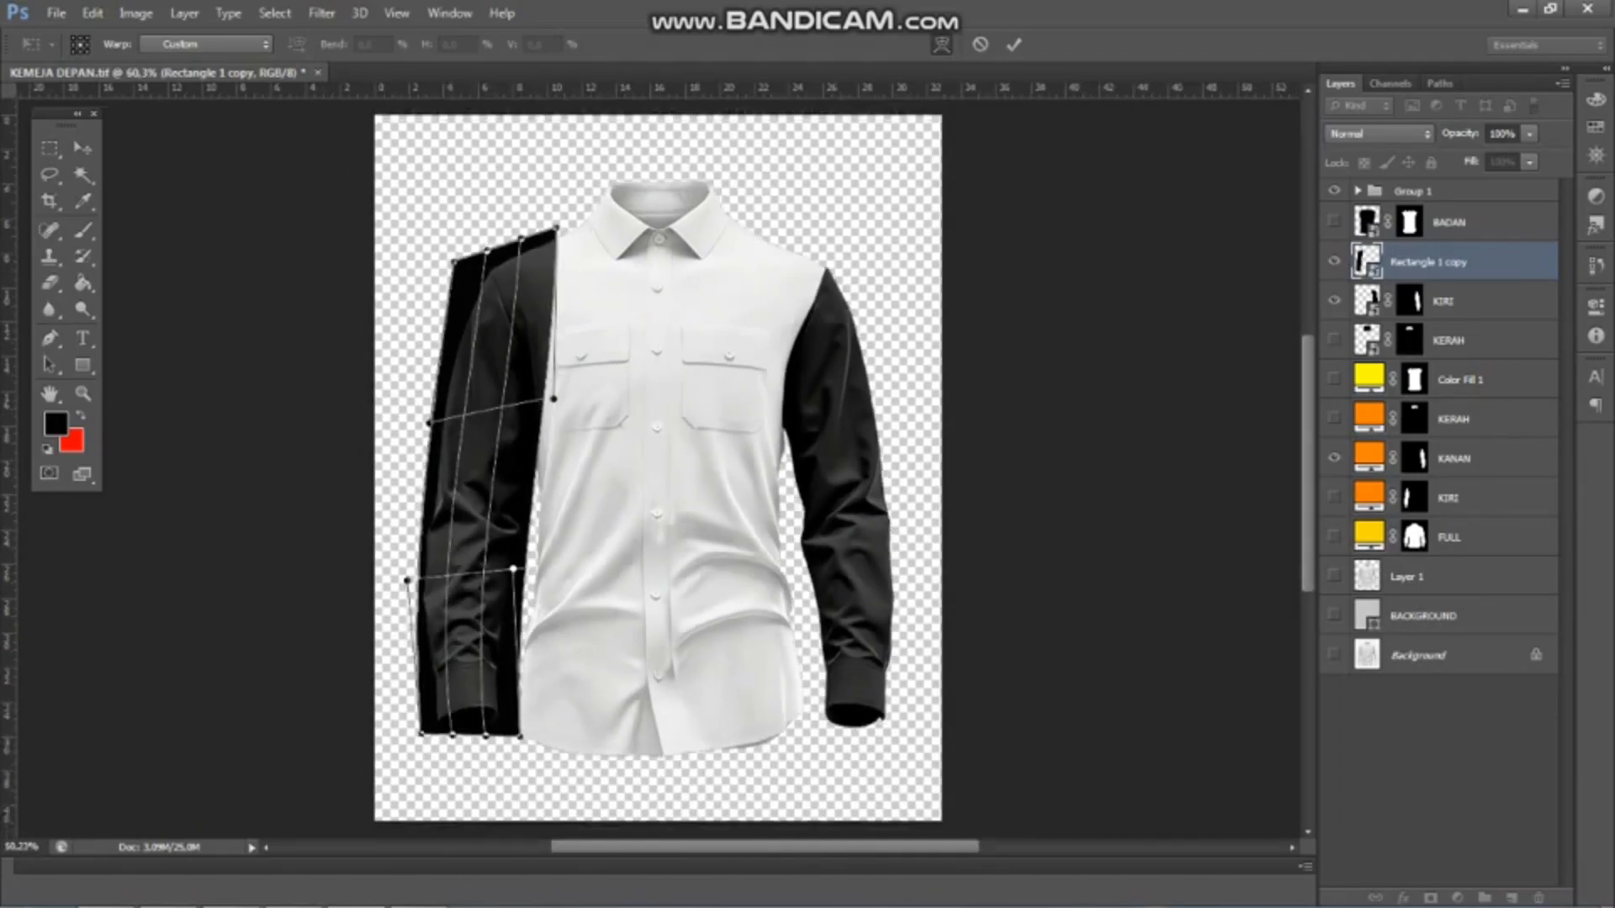
scroll(657, 475, "down", 2)
key("Return")
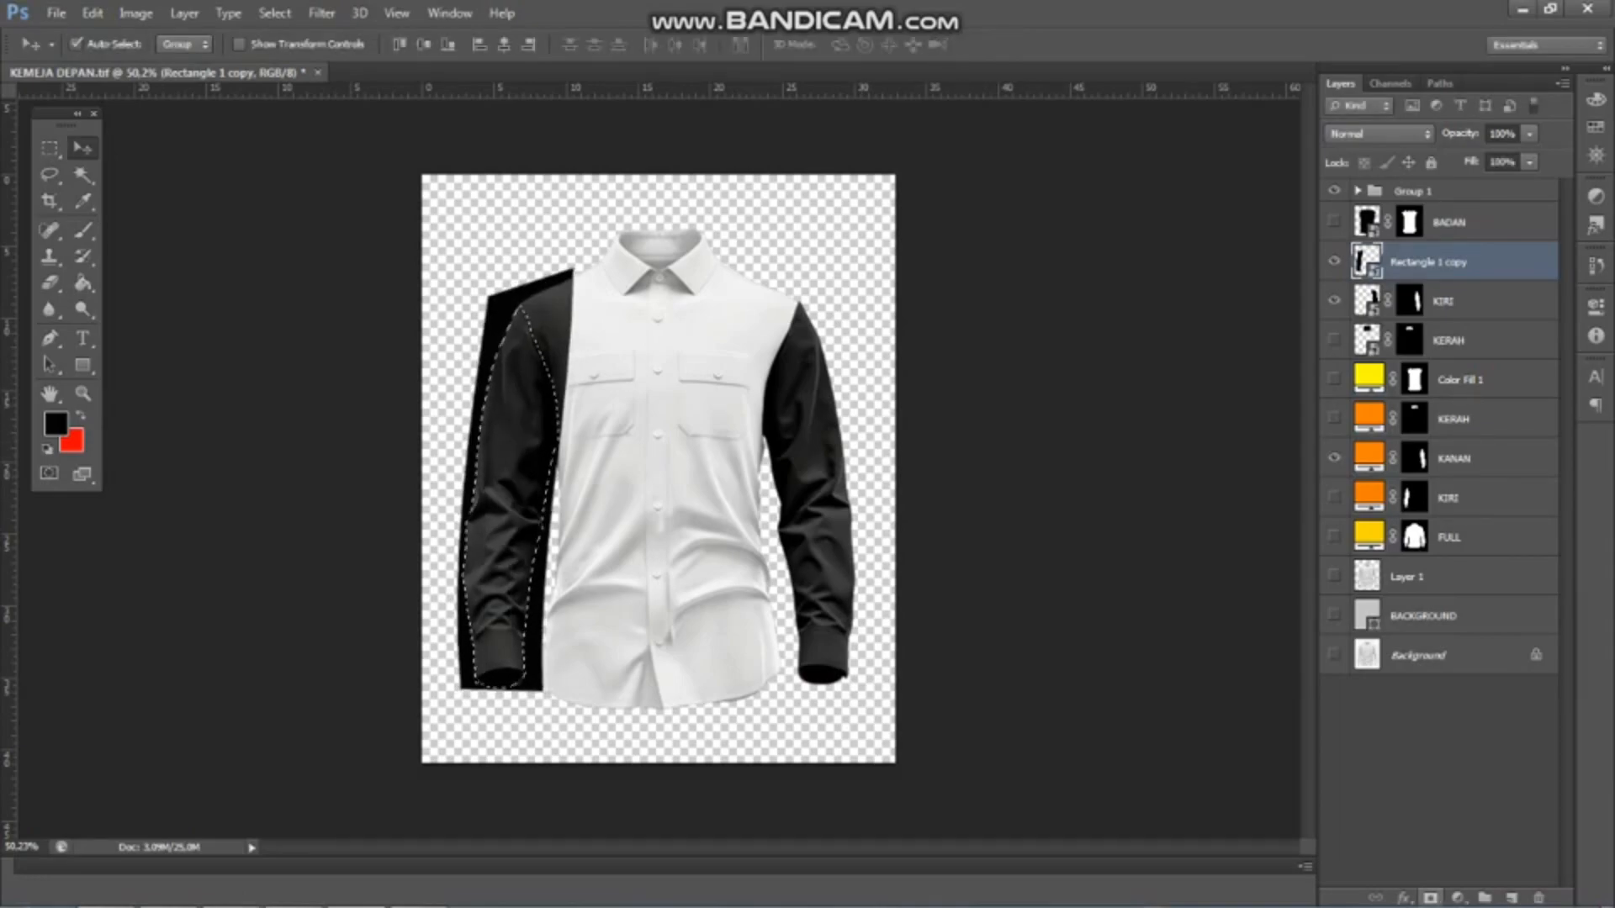
Mask Rectangle 1 copy with the sleeve selection from the KIRI fill mask and rename the layer KANAN
left_click(1431, 897)
double_click(1471, 263)
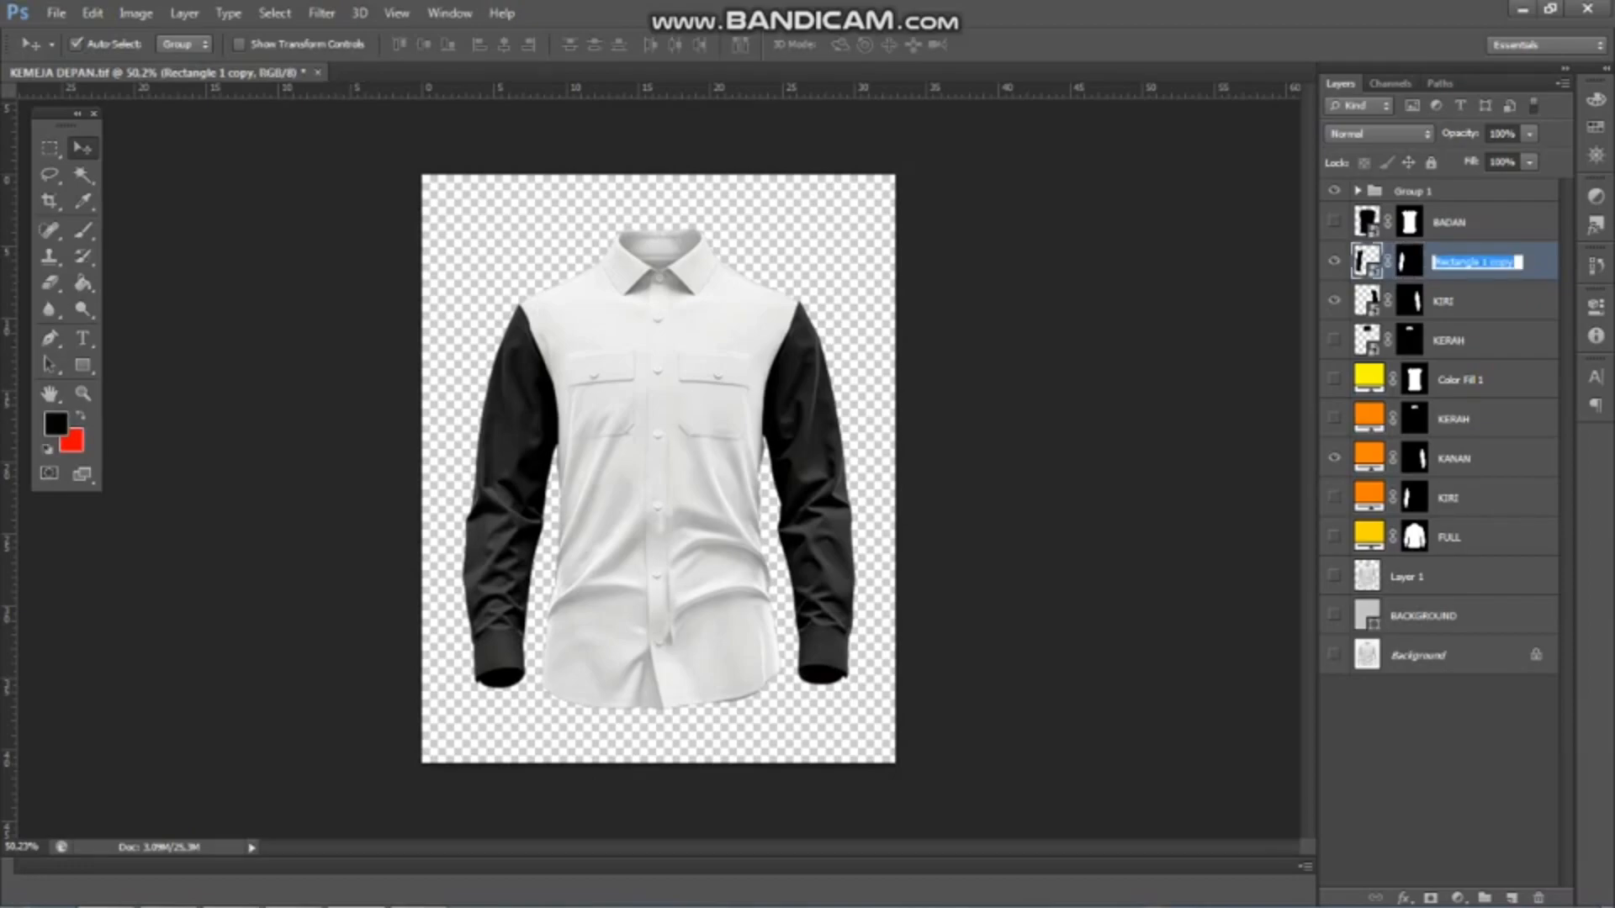
type("kanan")
key("Return")
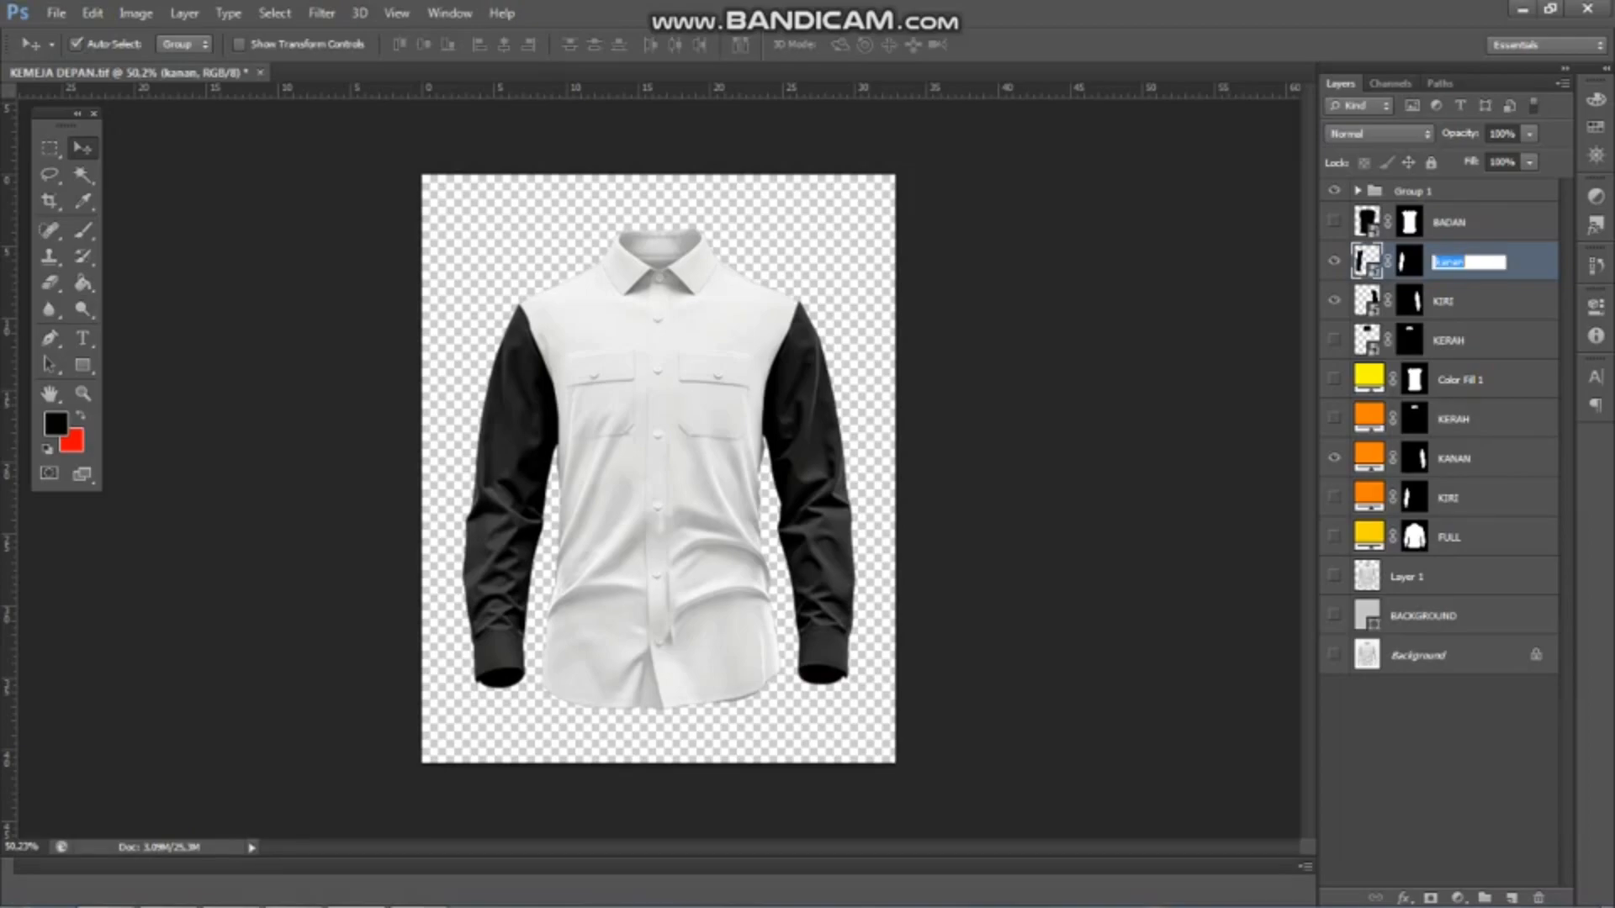
key("Return")
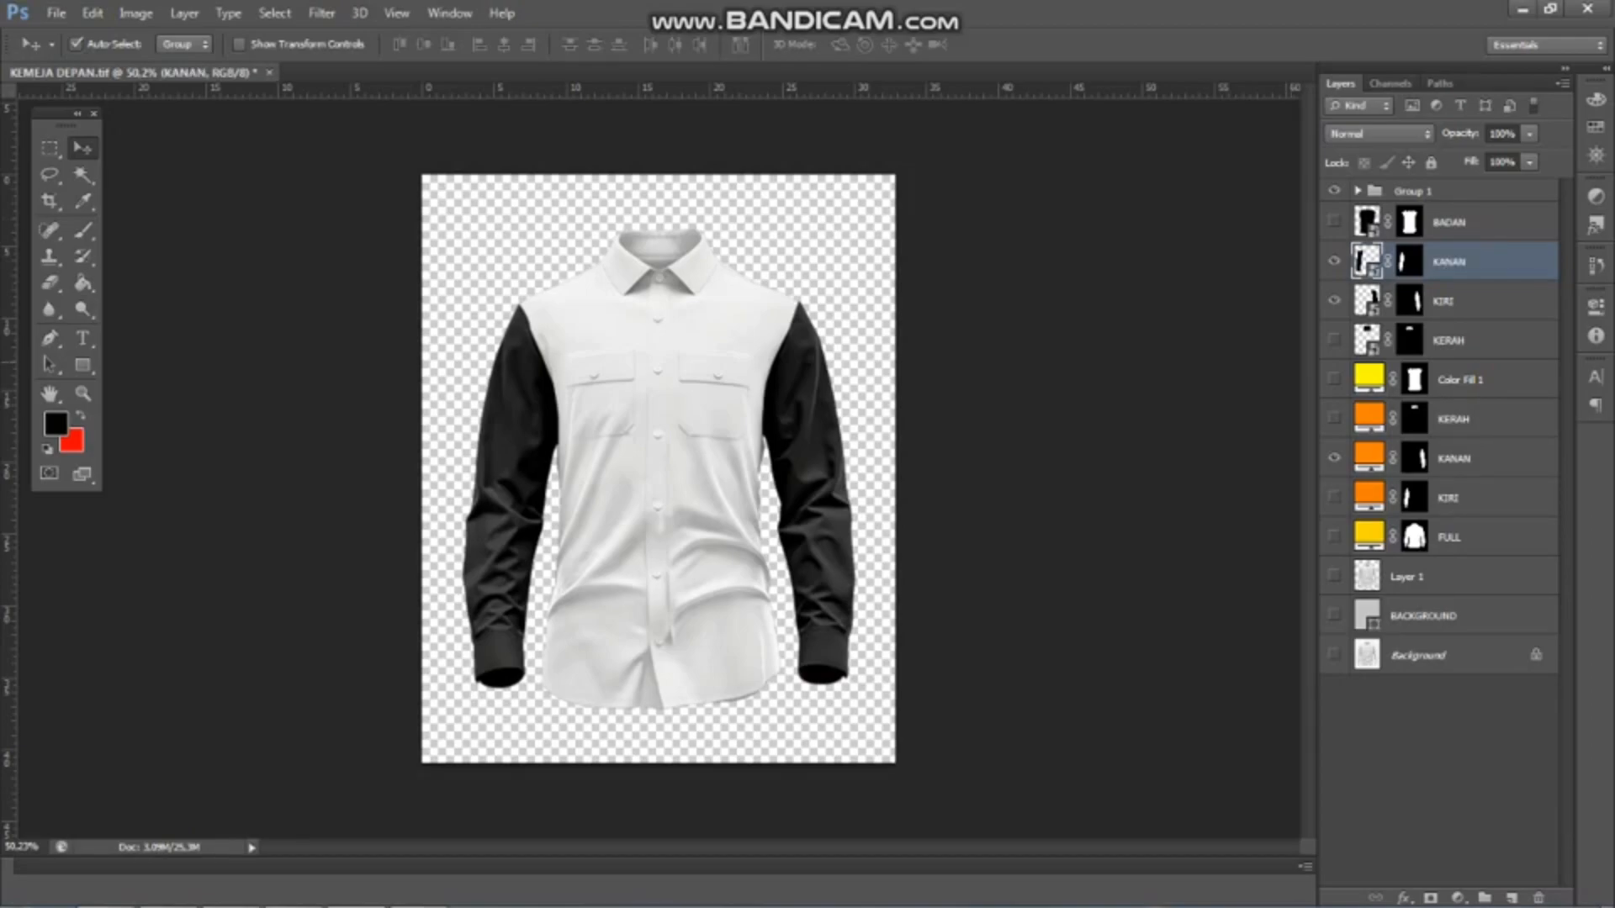
Show the KERAH and BADAN smart objects and move KERAH directly below BADAN in the layer stack
left_click(1334, 340)
left_click(1334, 222)
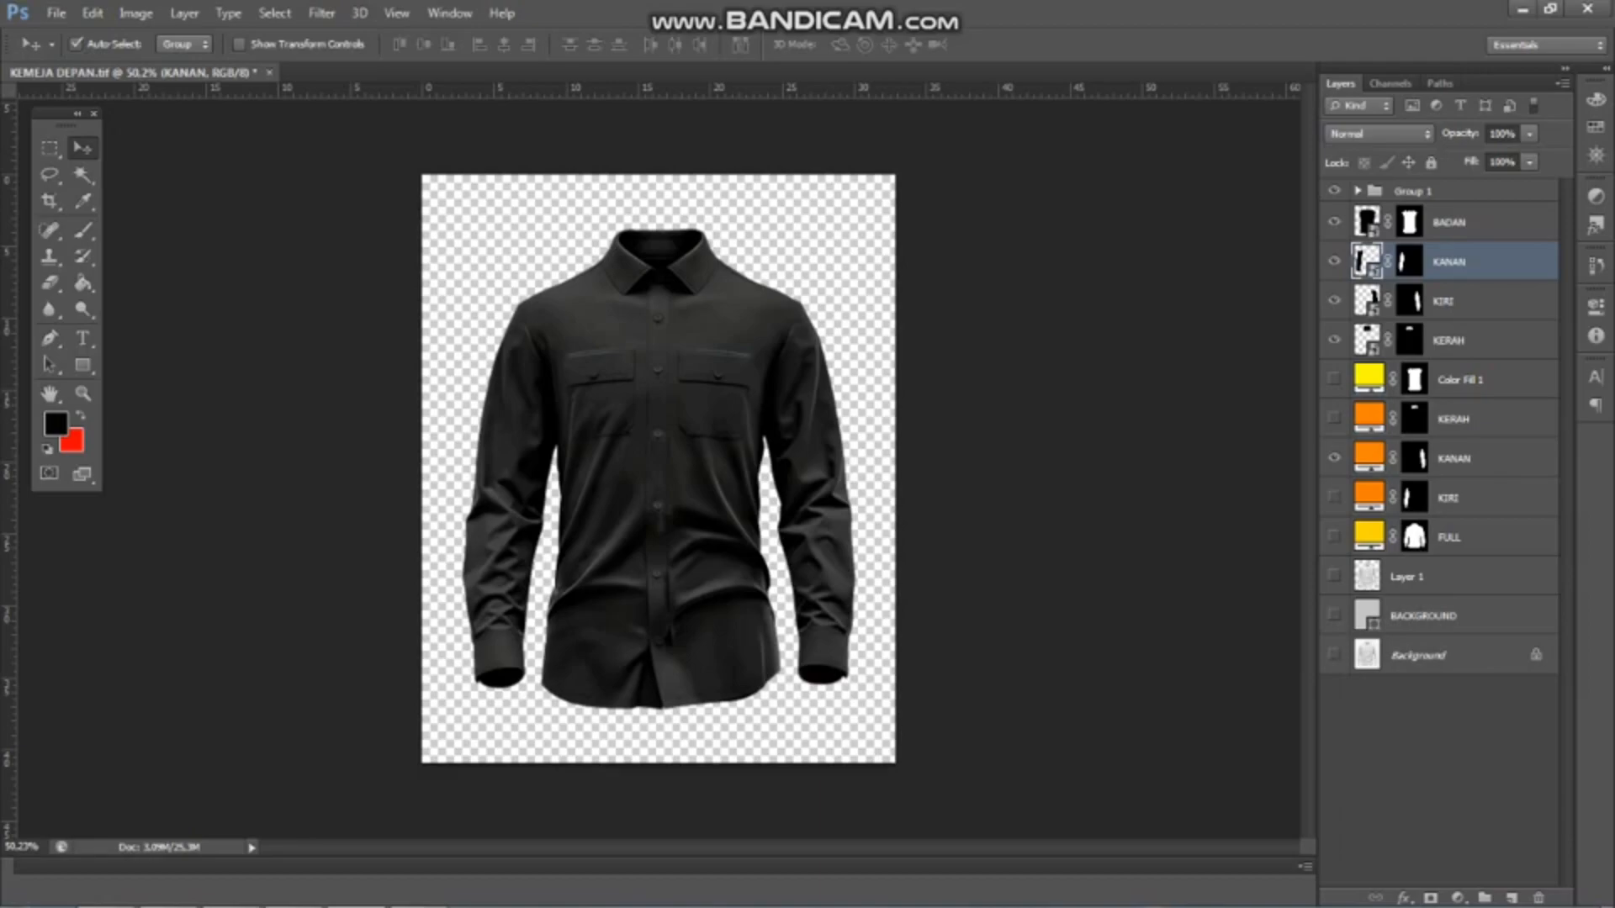
left_click(1449, 340, "ctrl")
left_click(1443, 301, "ctrl")
left_click(1449, 341)
left_click(1461, 379)
left_click_drag(1461, 342, 1460, 244)
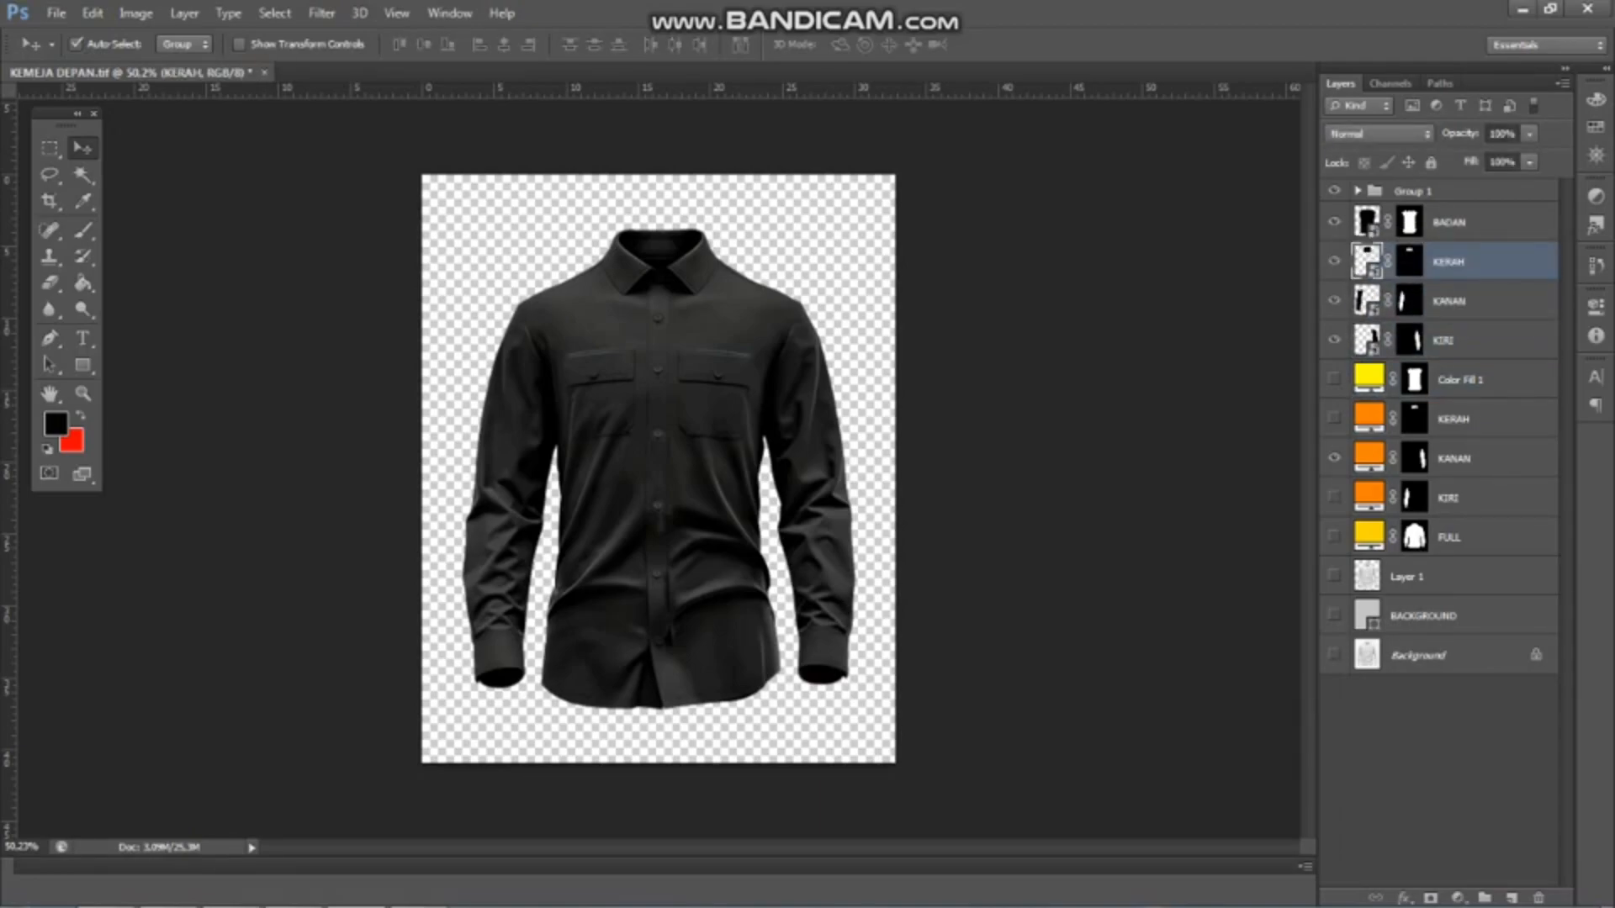
Group the BADAN, KERAH, KANAN and KIRI smart objects and name the group SMART
left_click(1460, 222, "ctrl")
left_click(1462, 302, "ctrl")
left_click(1464, 341, "ctrl")
left_click_drag(1463, 341, 1485, 897)
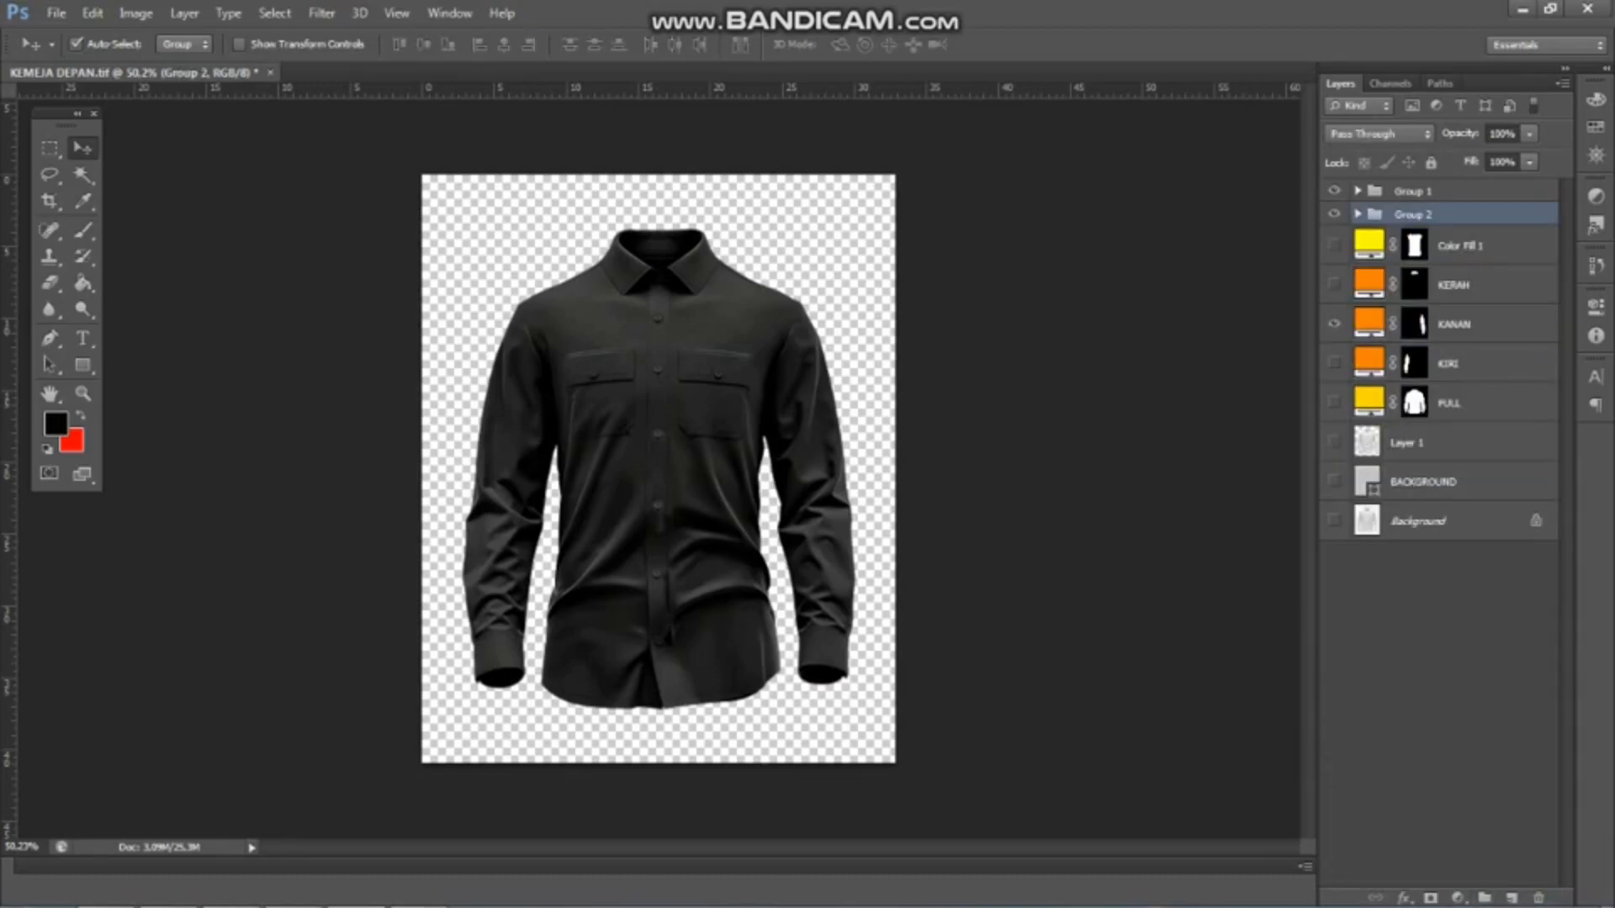
key("Return")
Group the Color Fill 1, KERAH, KANAN, KIRI and FULL fill layers and name the group PART
left_click(1461, 247)
left_click(1461, 286, "ctrl")
left_click(1461, 325, "ctrl")
left_click(1461, 364, "ctrl")
left_click(1461, 403, "ctrl")
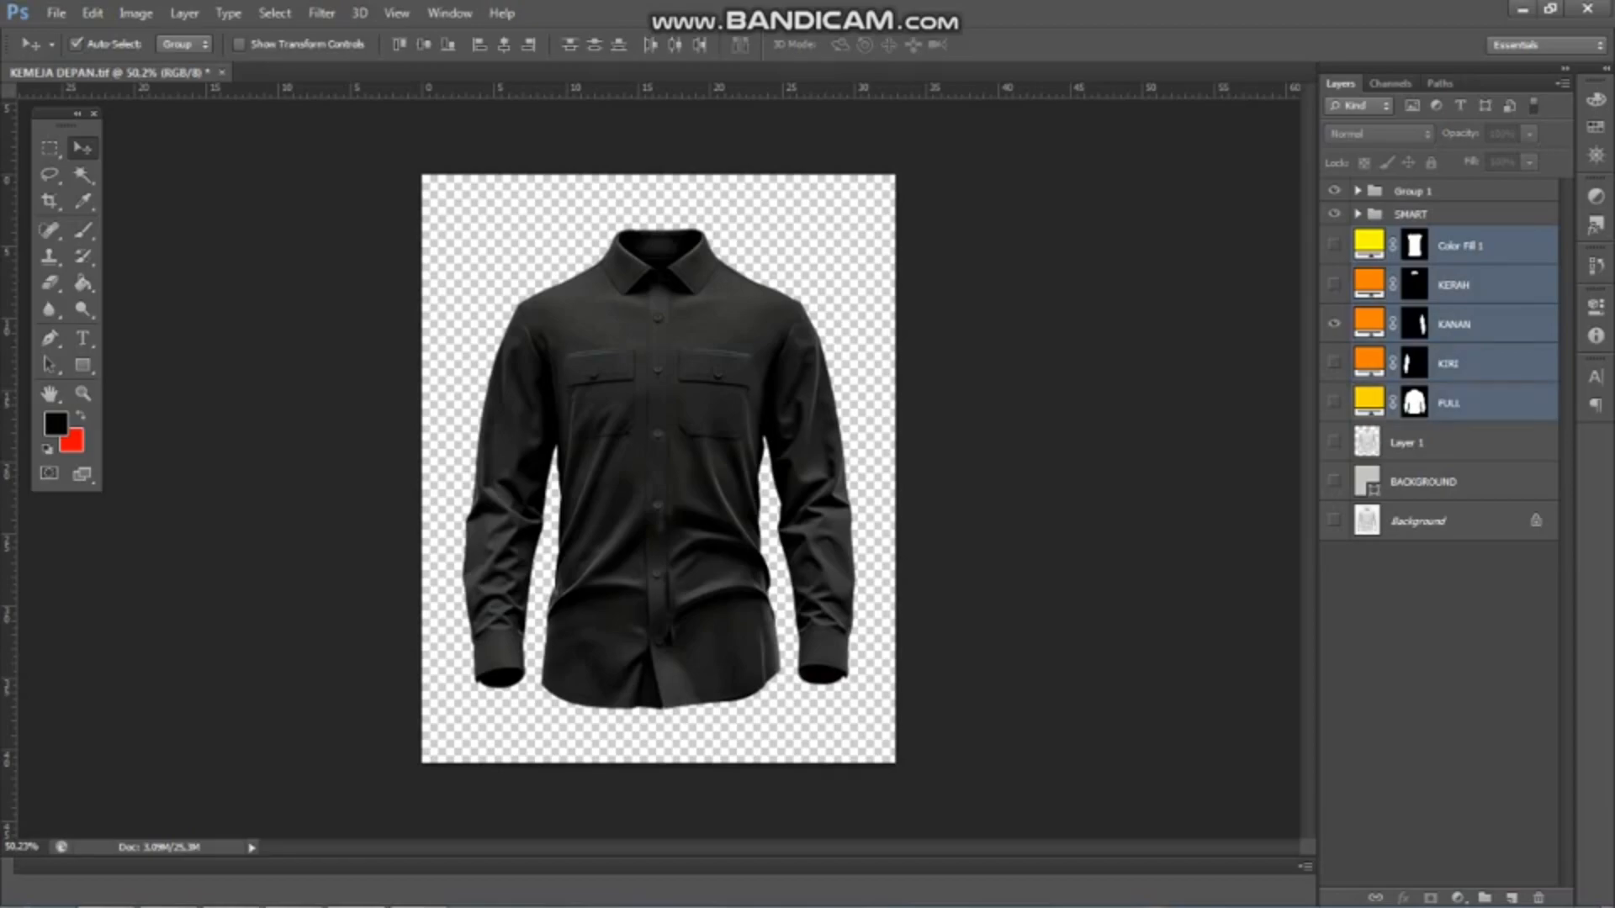
left_click_drag(1461, 403, 1485, 898)
type("PART")
key("Return")
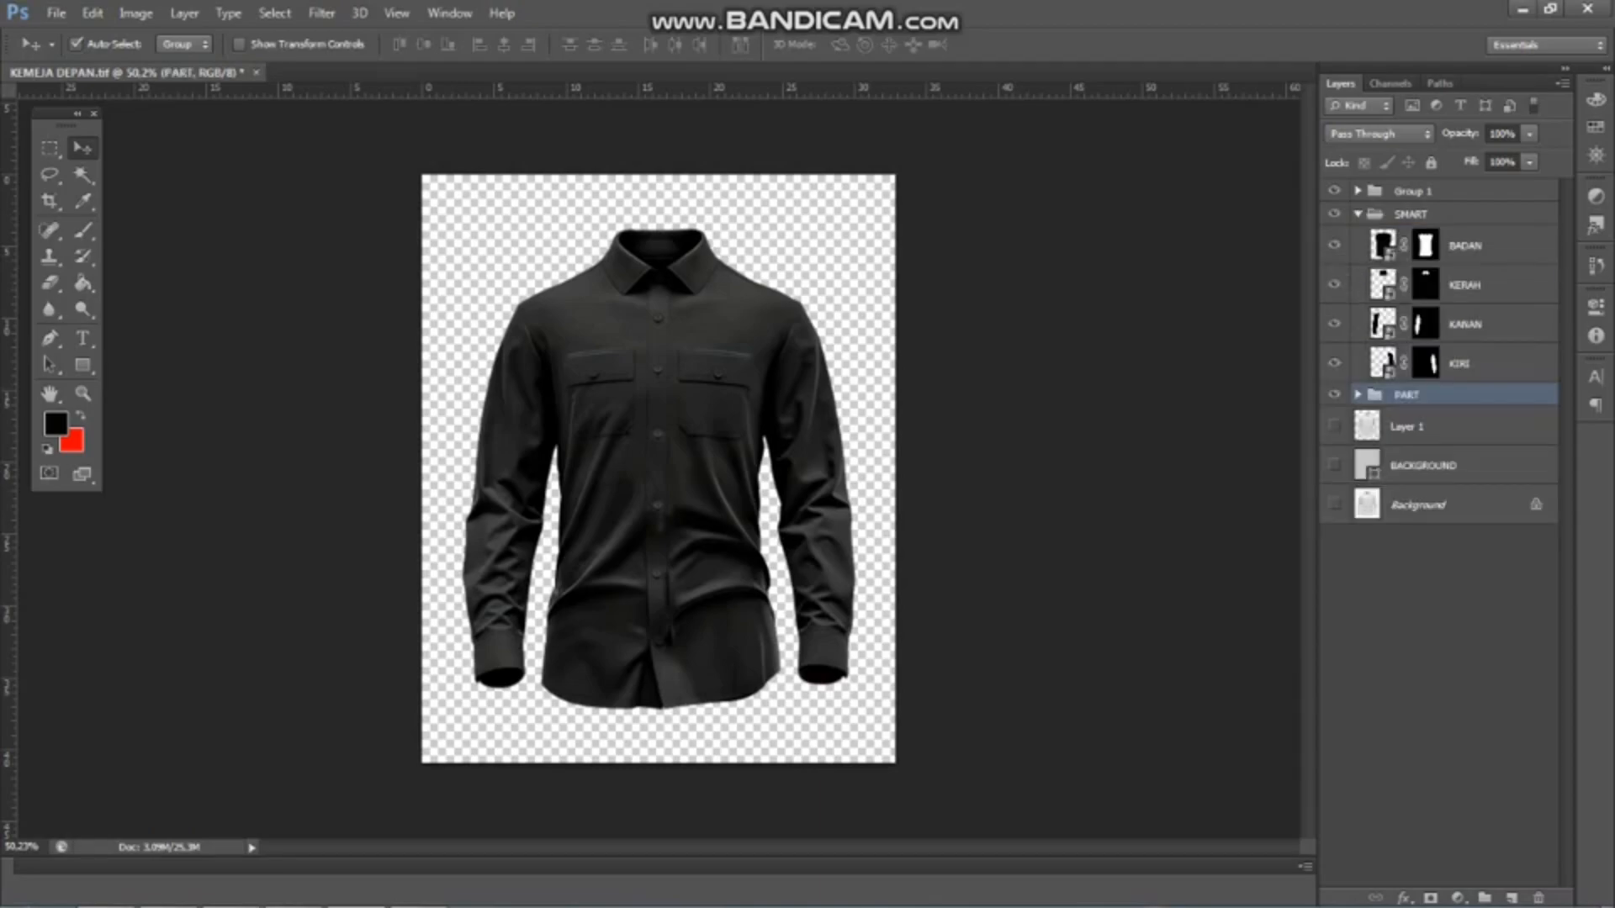
key("ctrl+plus")
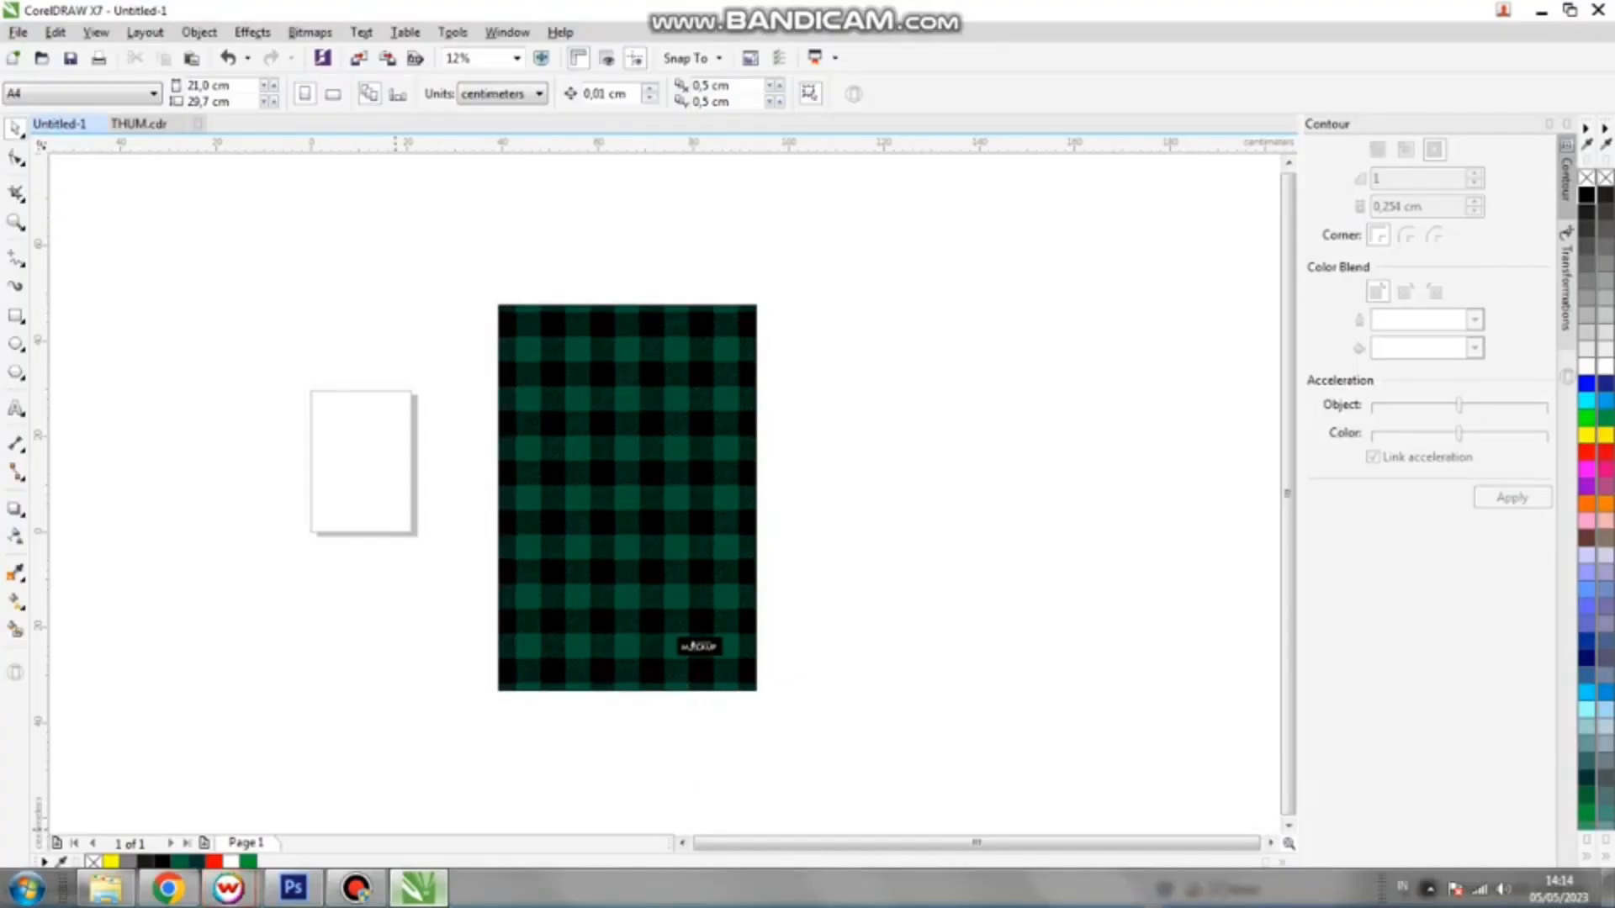
scroll(663, 555, "up", 3)
scroll(663, 555, "down", 3)
scroll(680, 584, "up", 2)
scroll(804, 548, "down", 2)
Switch to CorelDRAW, move the small black label off the green plaid pattern and select the pattern rectangle
left_click(748, 523)
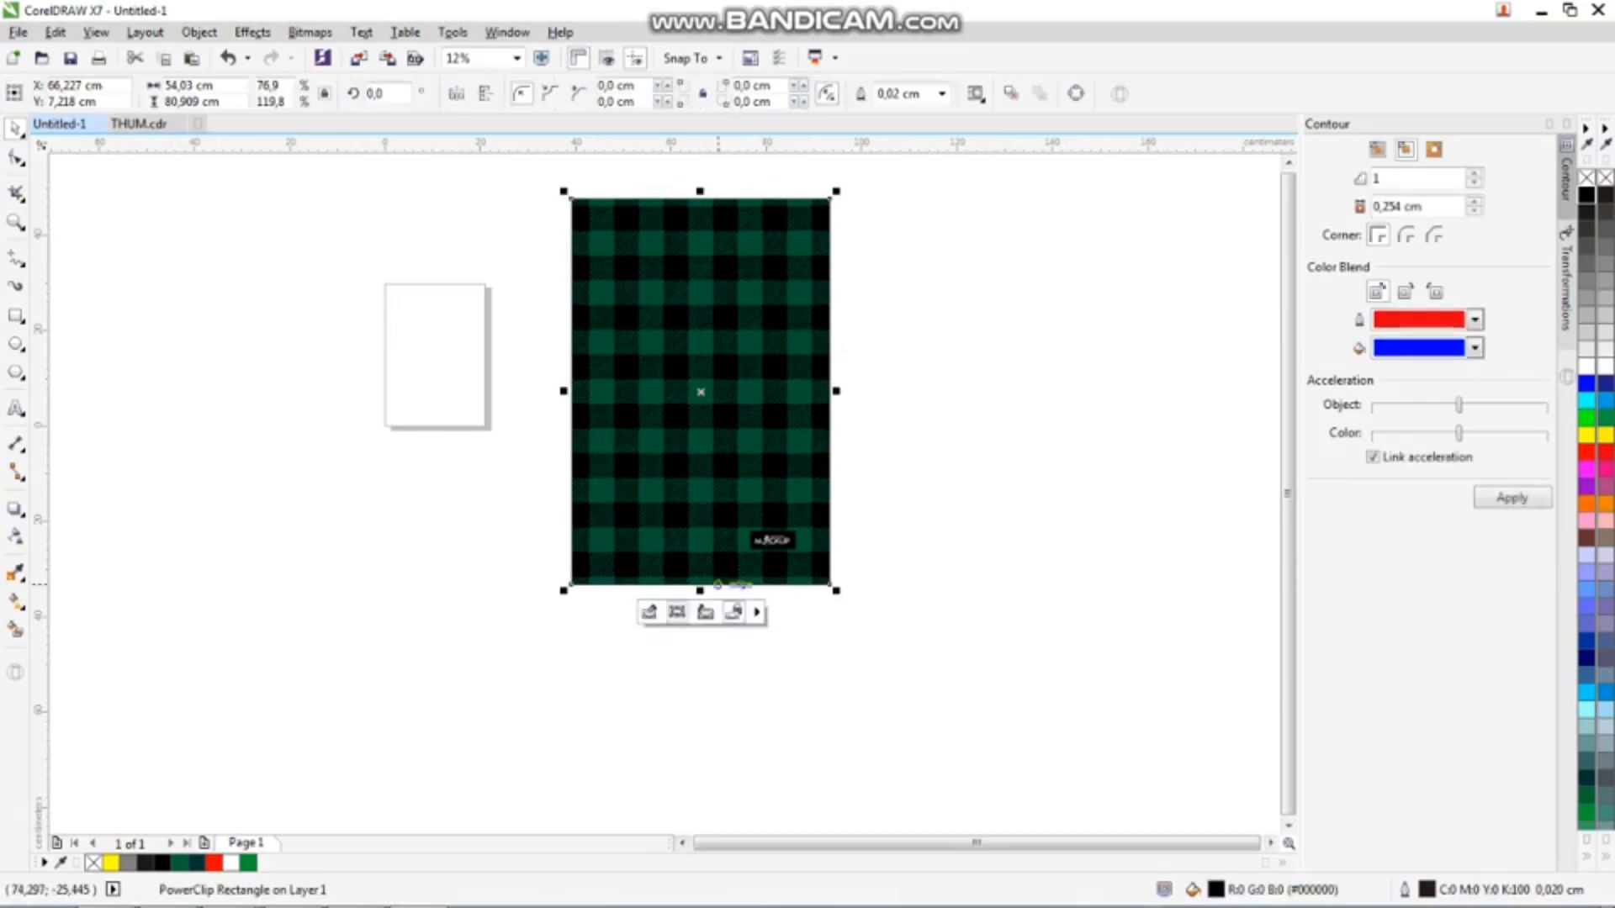
left_click(381, 271)
left_click_drag(773, 539, 919, 540)
left_click_drag(865, 176, 494, 725)
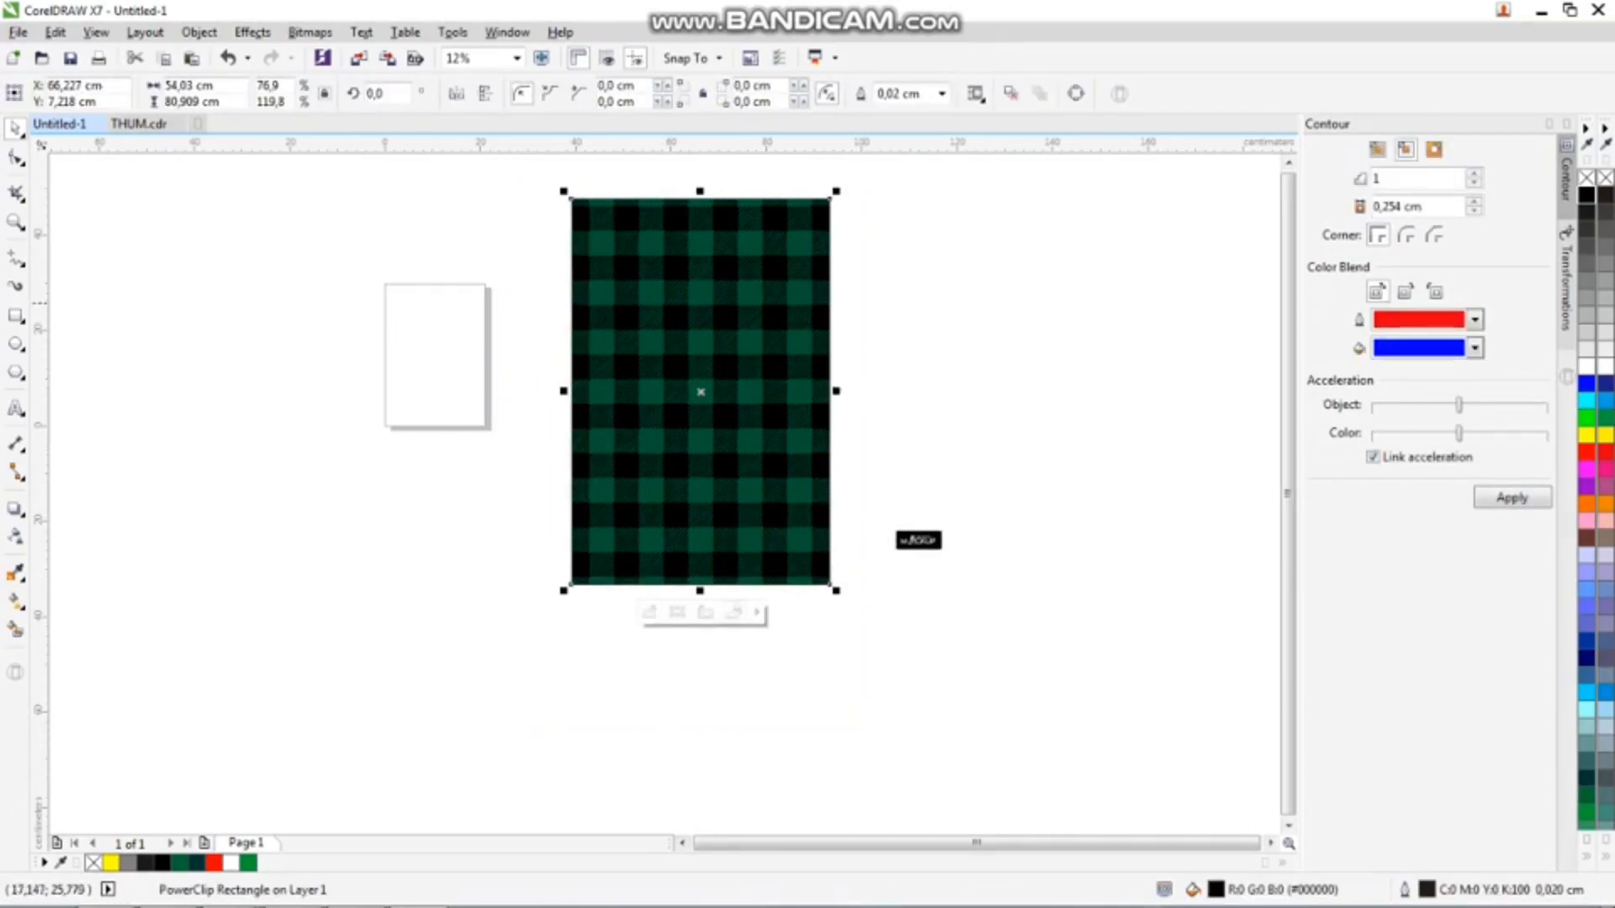
Start exporting the selected green plaid pattern and choose the MOKEUP BAHAN folder on drive D as the destination
key("ctrl+e")
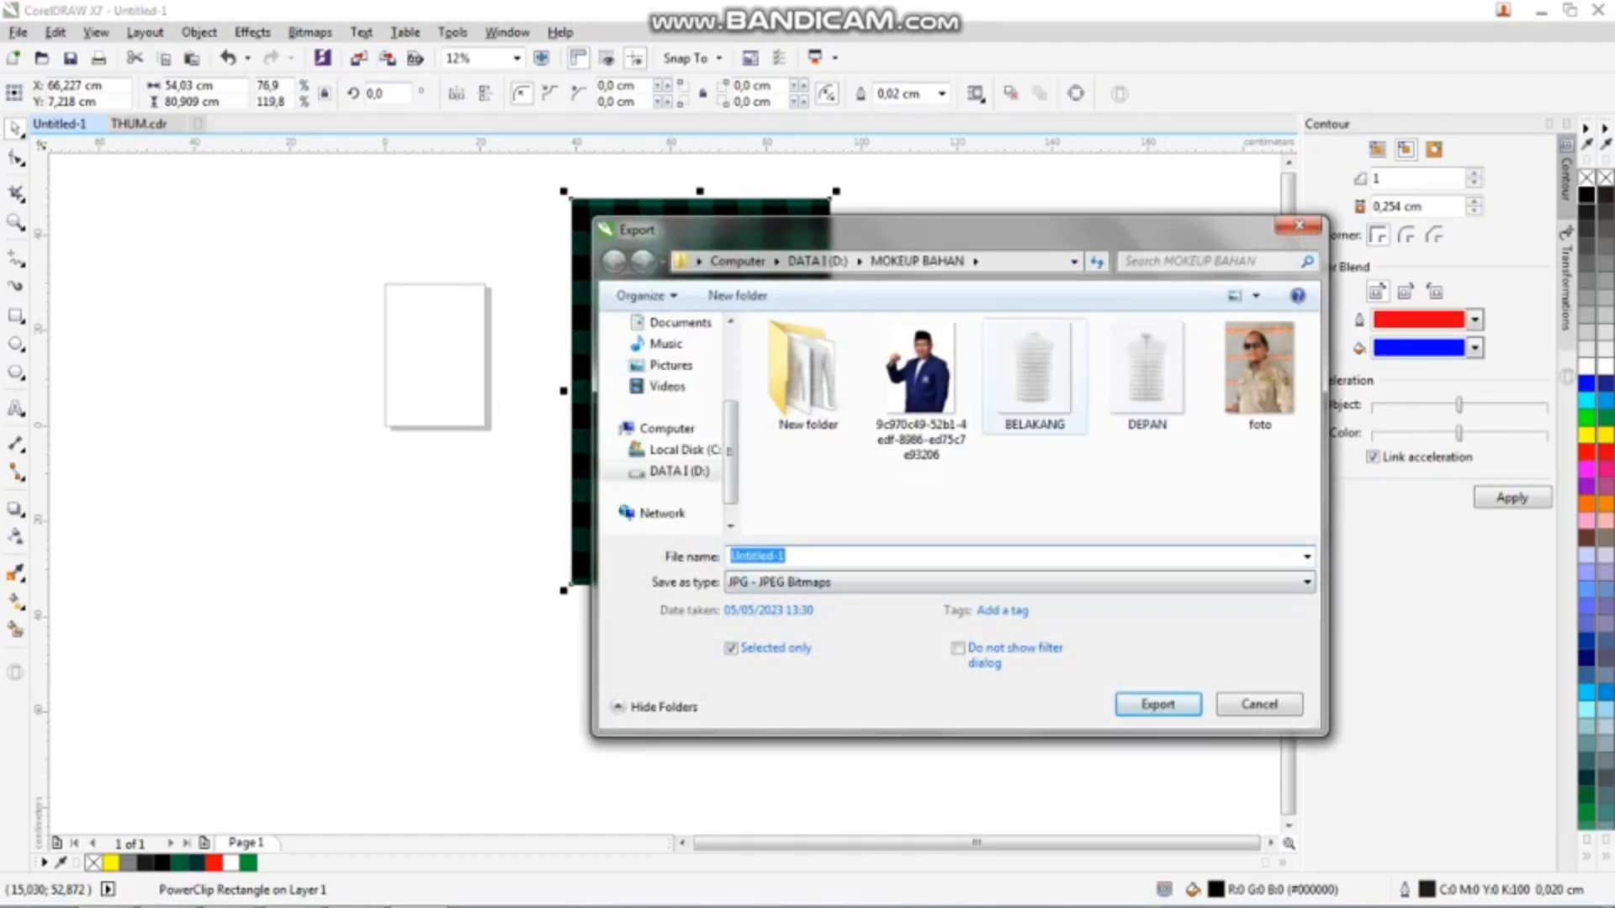
left_click(679, 454)
left_click(858, 481)
scroll(858, 486, "down", 8)
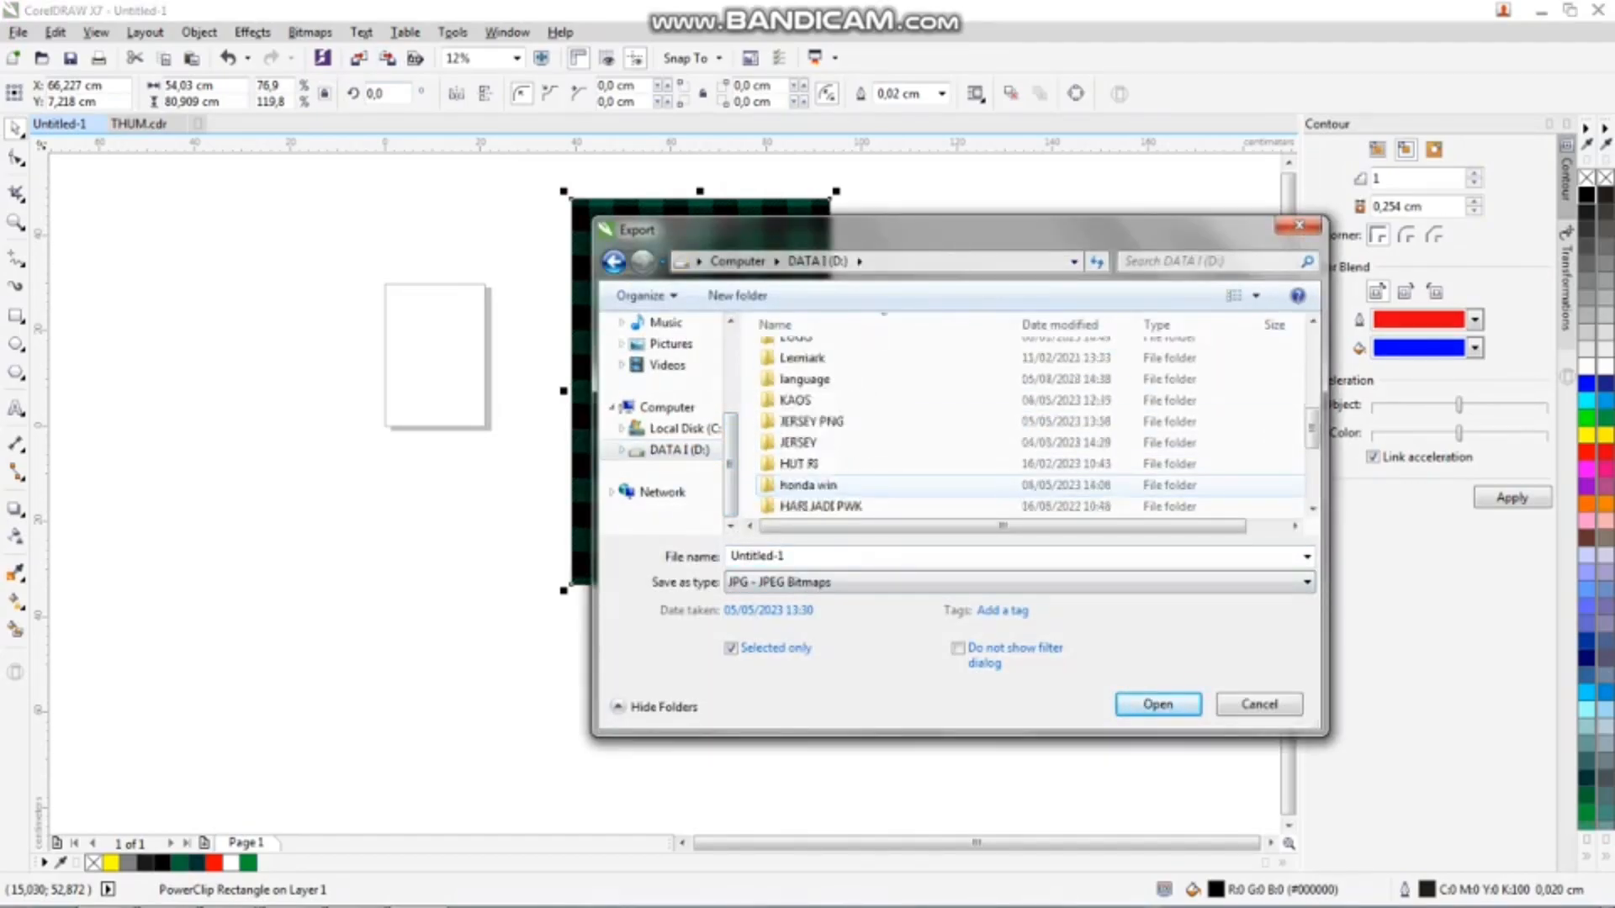
scroll(858, 487, "up", 2)
scroll(856, 478, "down", 1)
scroll(851, 475, "up", 4)
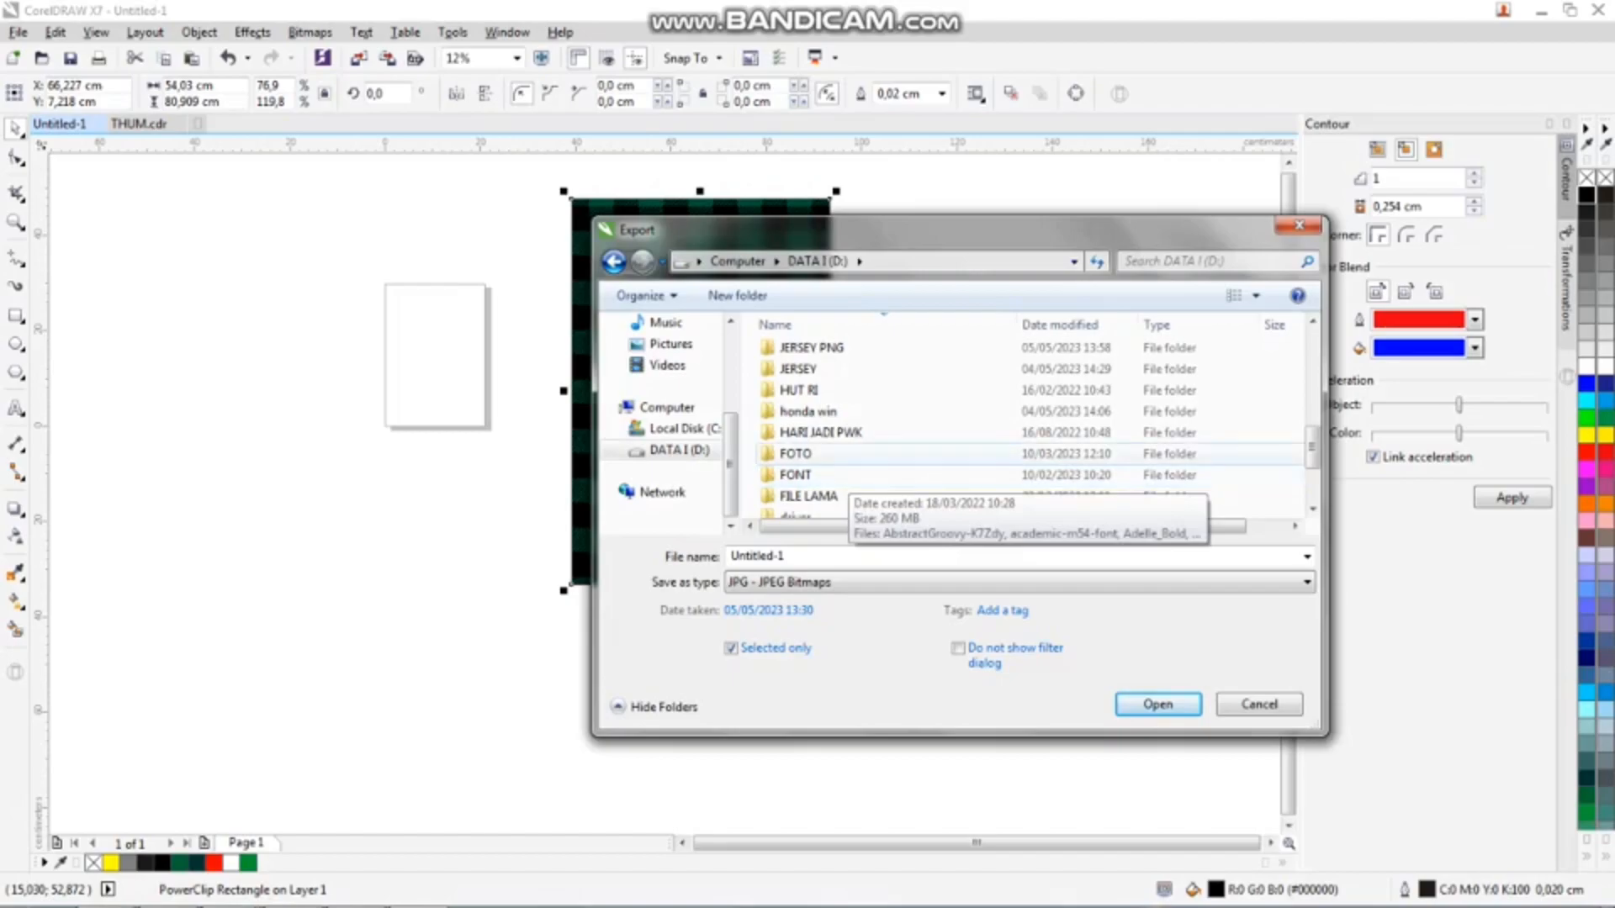
double_click(841, 391)
Set the export type to PNG and save the plaid pattern over the existing file 3
left_click(867, 582)
left_click(867, 583)
left_click(866, 582)
left_click(816, 139)
left_click(917, 375)
left_click(1134, 375)
left_click(1157, 726)
left_click(944, 462)
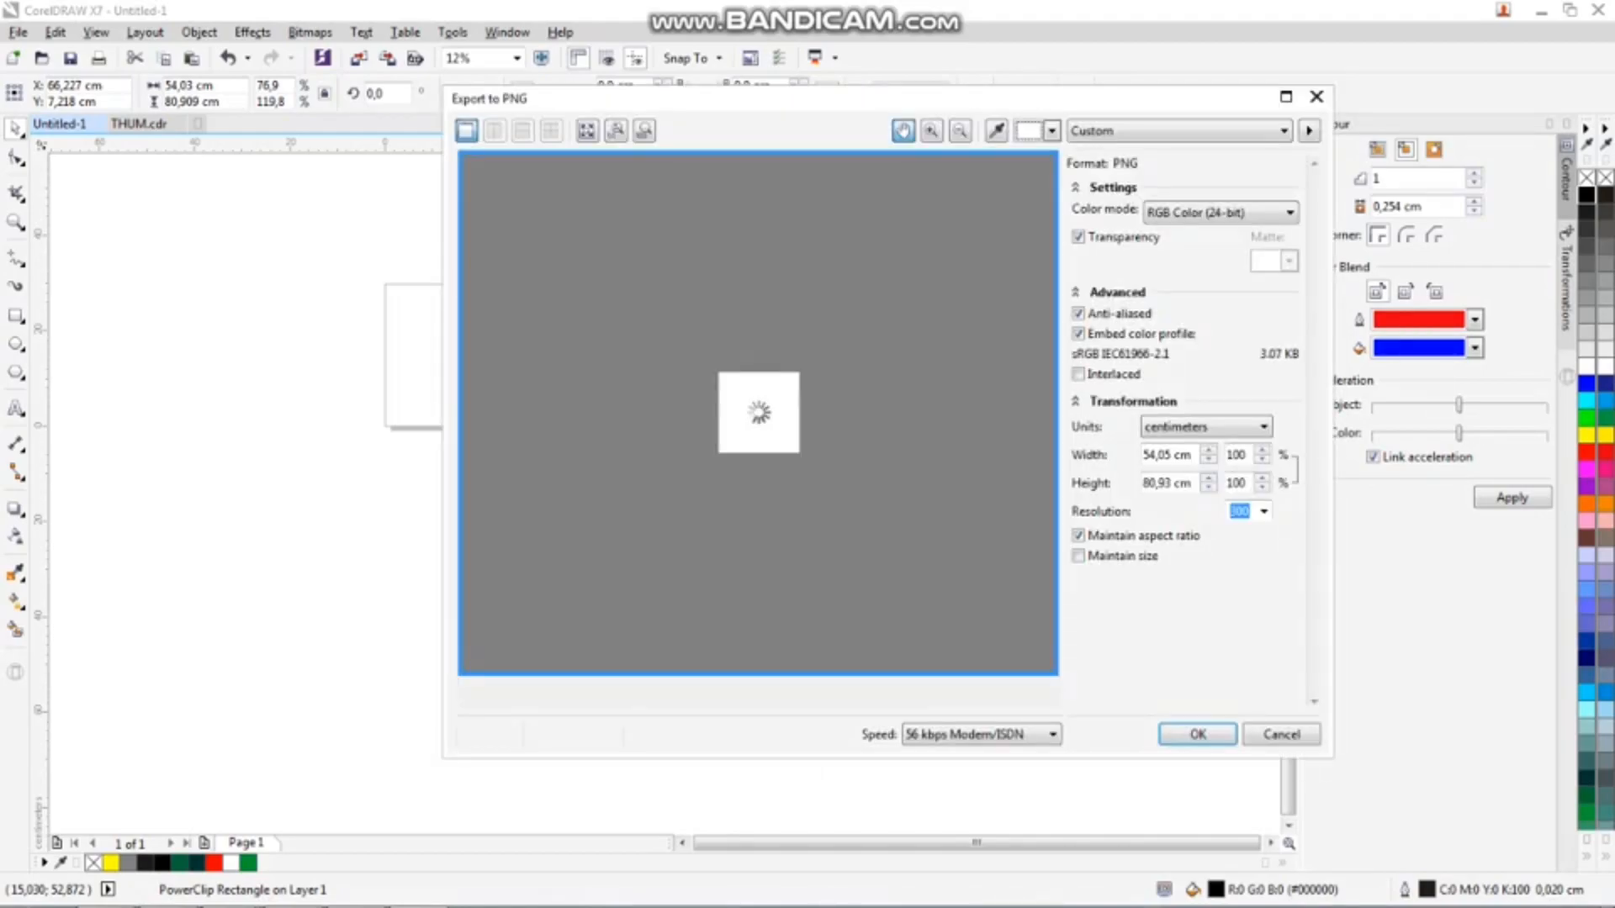
Set the PNG resolution to 150 and finish exporting the plaid pattern
left_click(1264, 511)
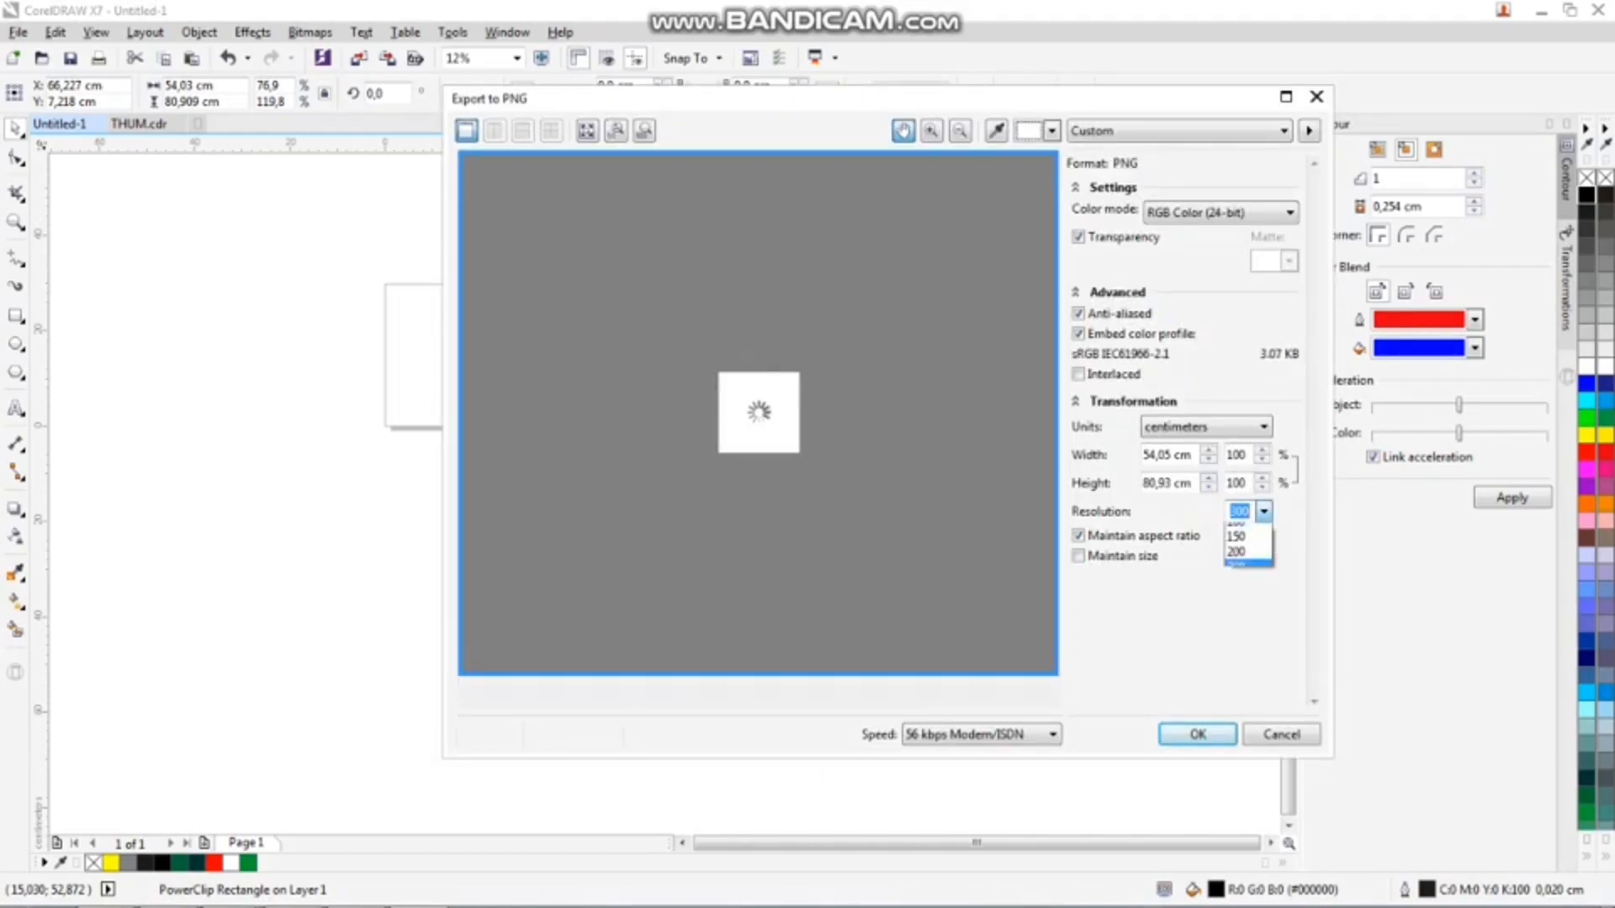
left_click(1248, 576)
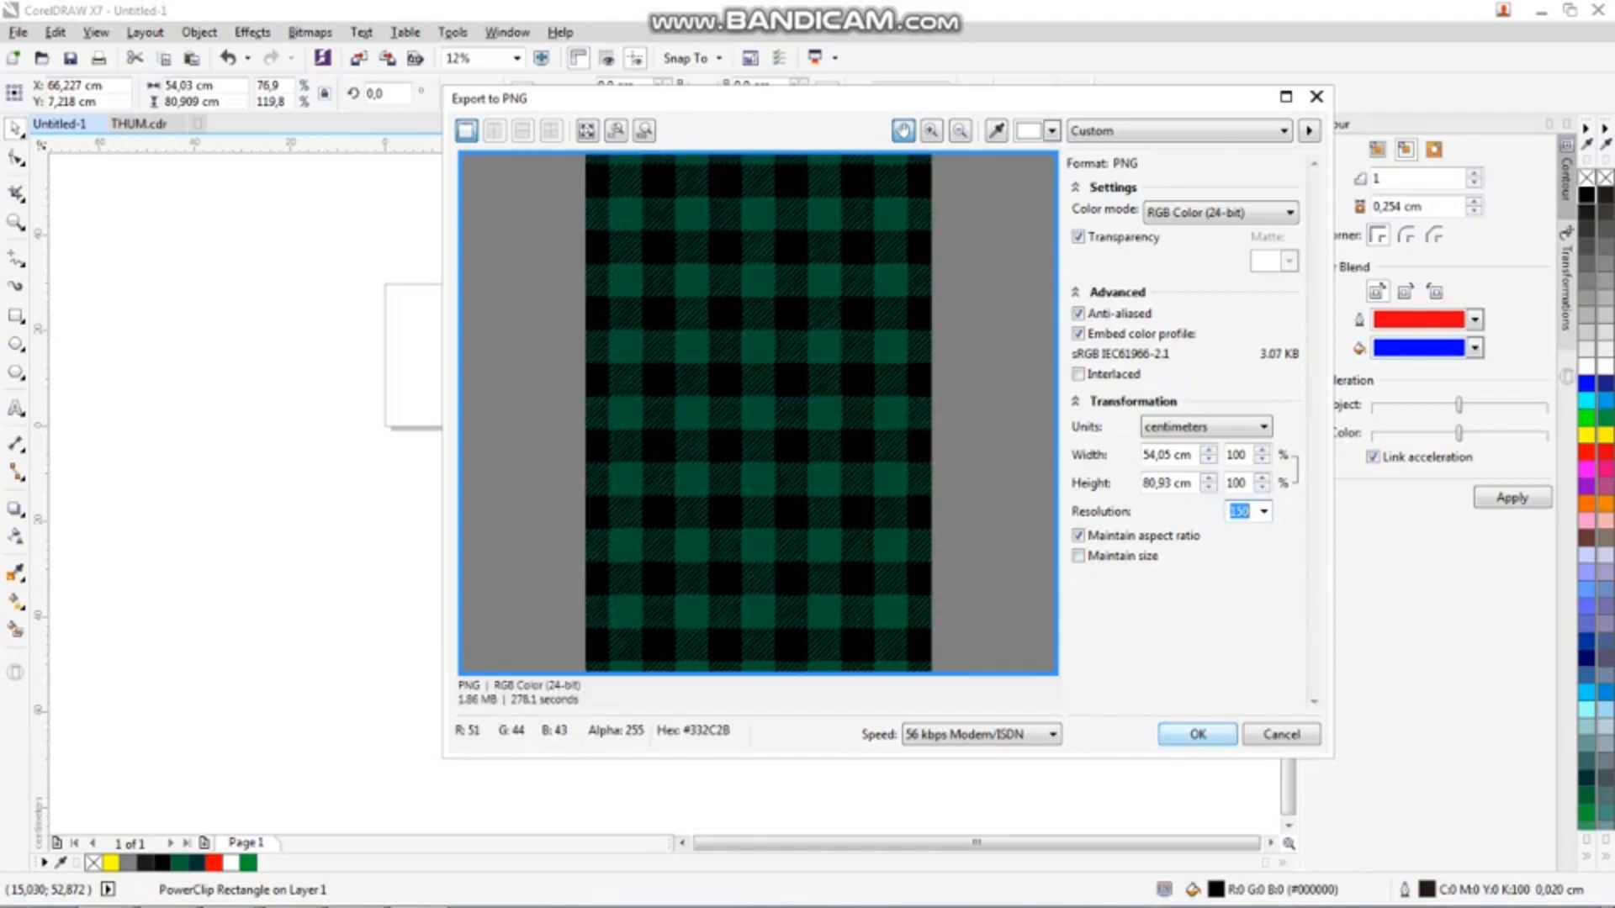
key("Return")
Export the small black STUDIO MOCKUP label as a PNG, replacing file 4 in MOKEUP BAHAN
left_click(904, 538)
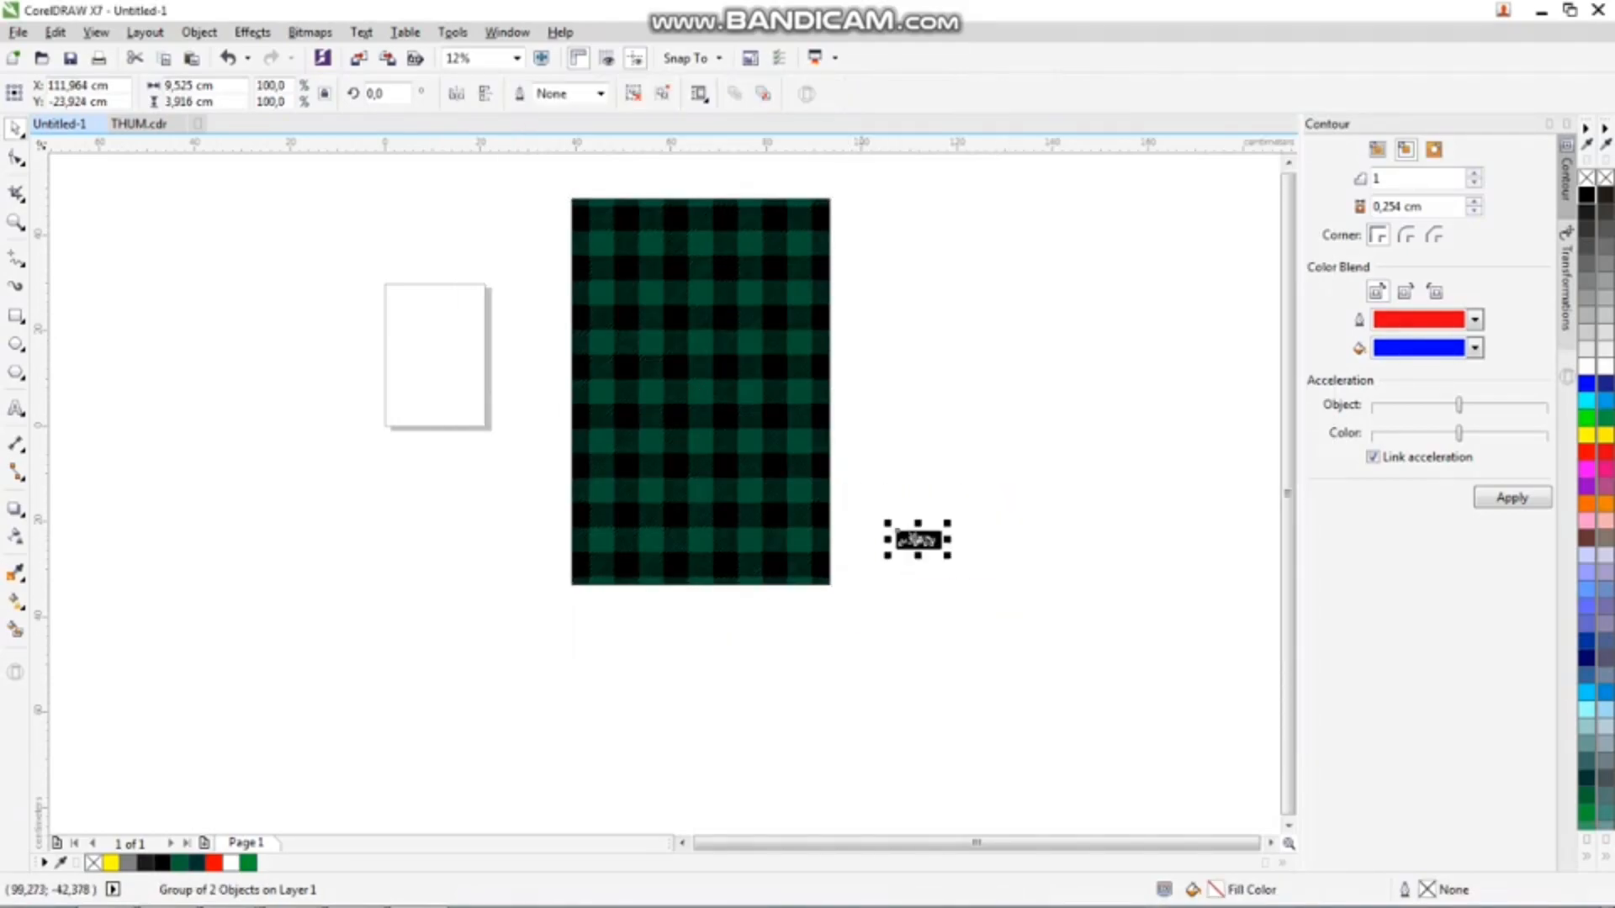
left_click(388, 58)
left_click(1245, 376)
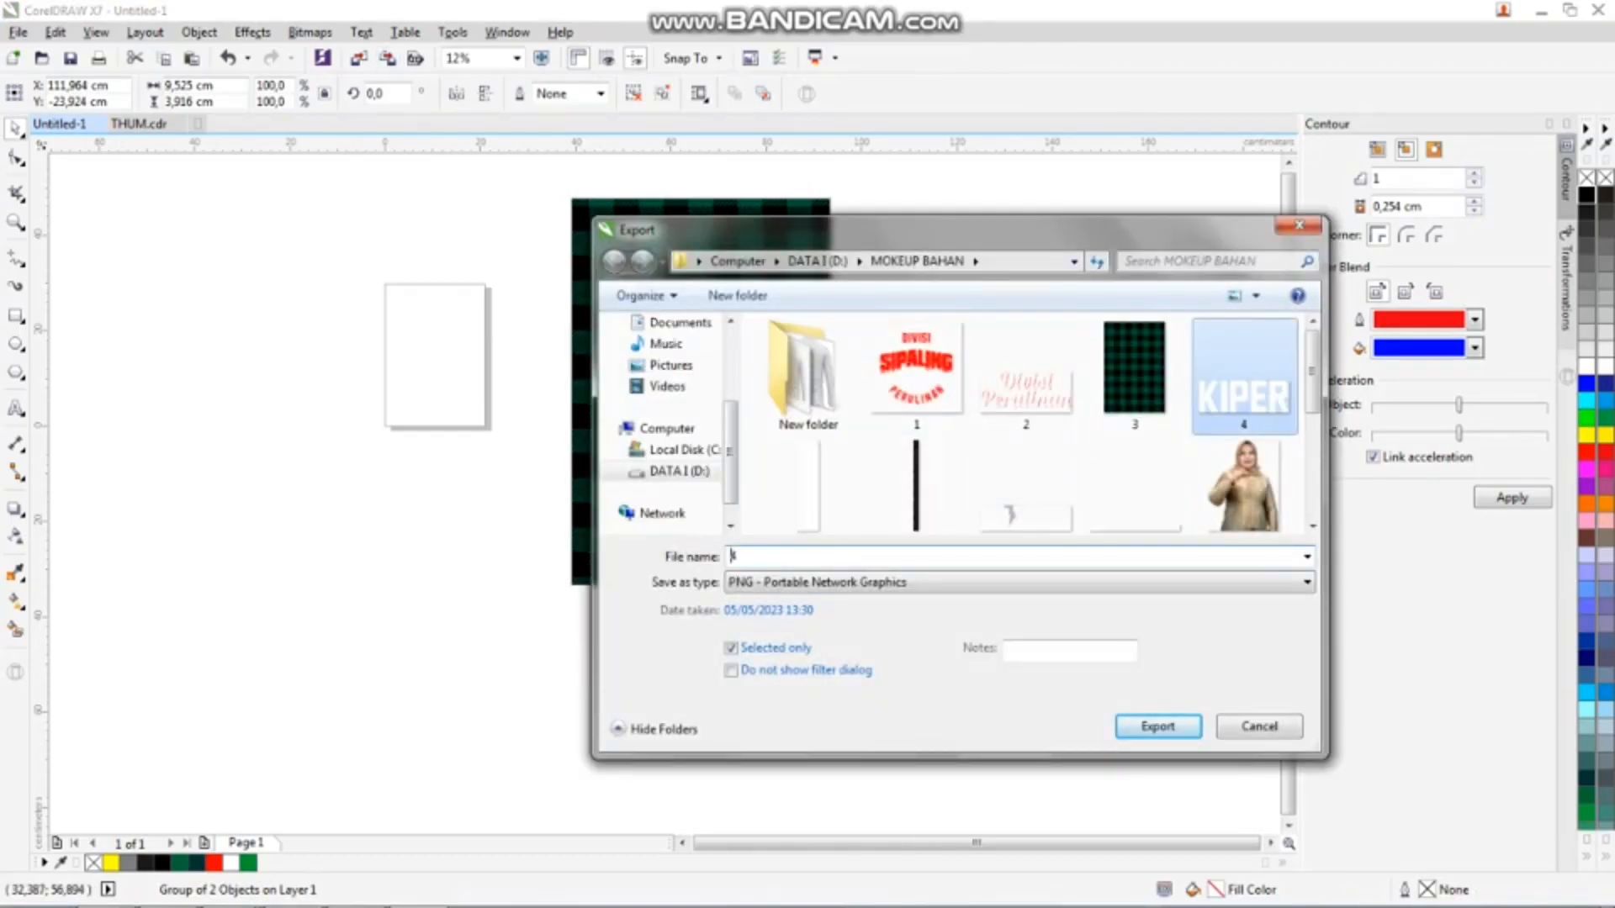
key("Return")
key("Return")
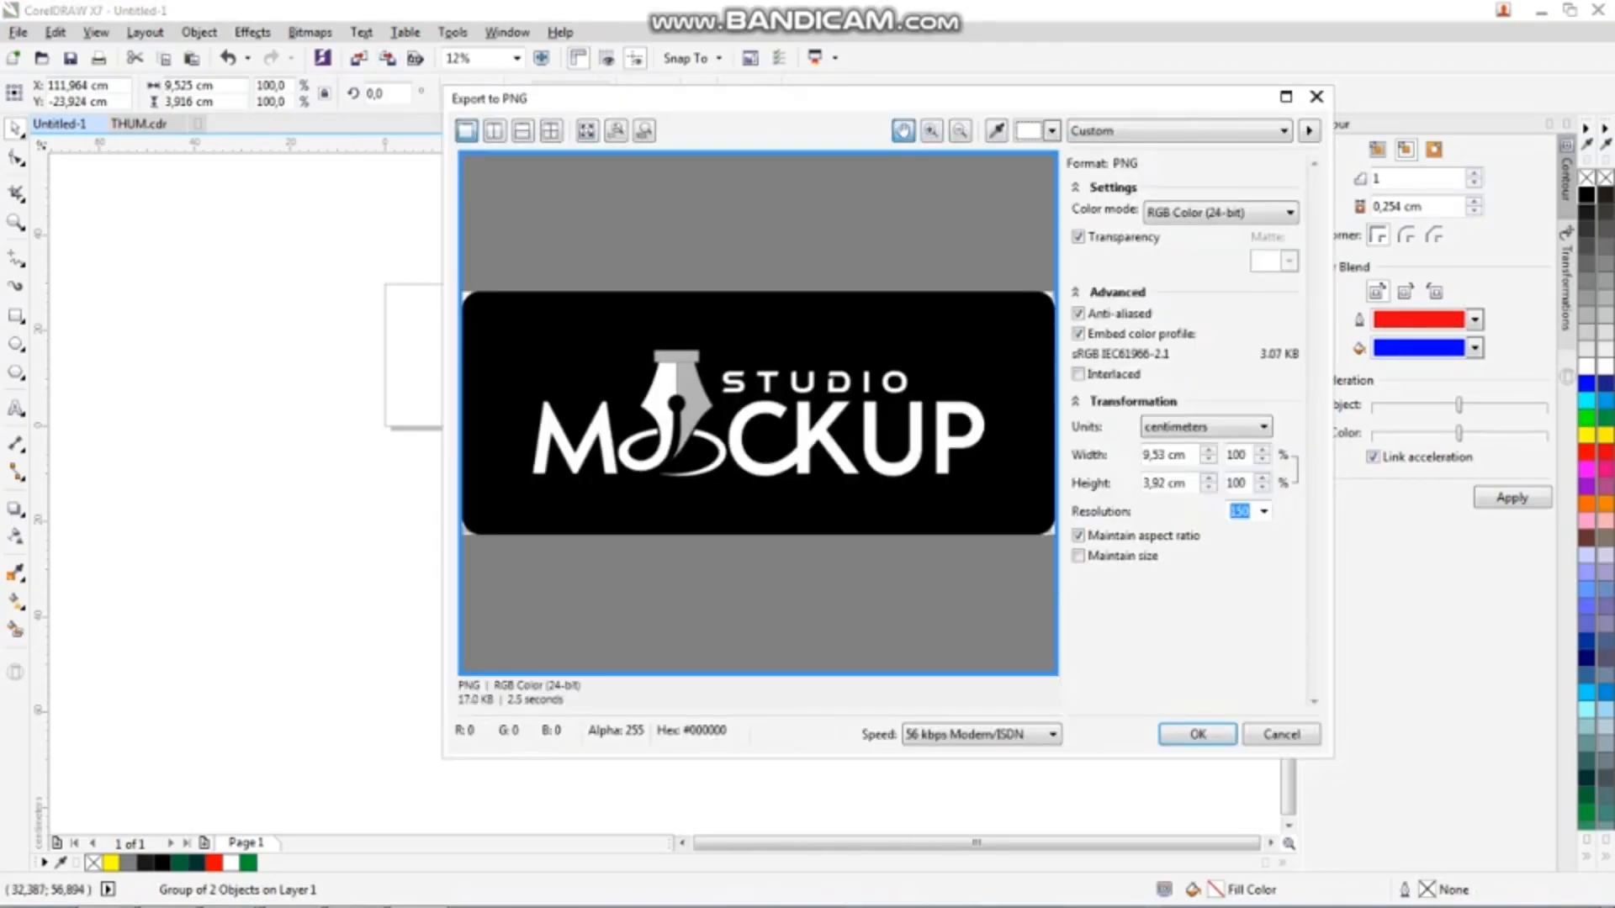
key("Return")
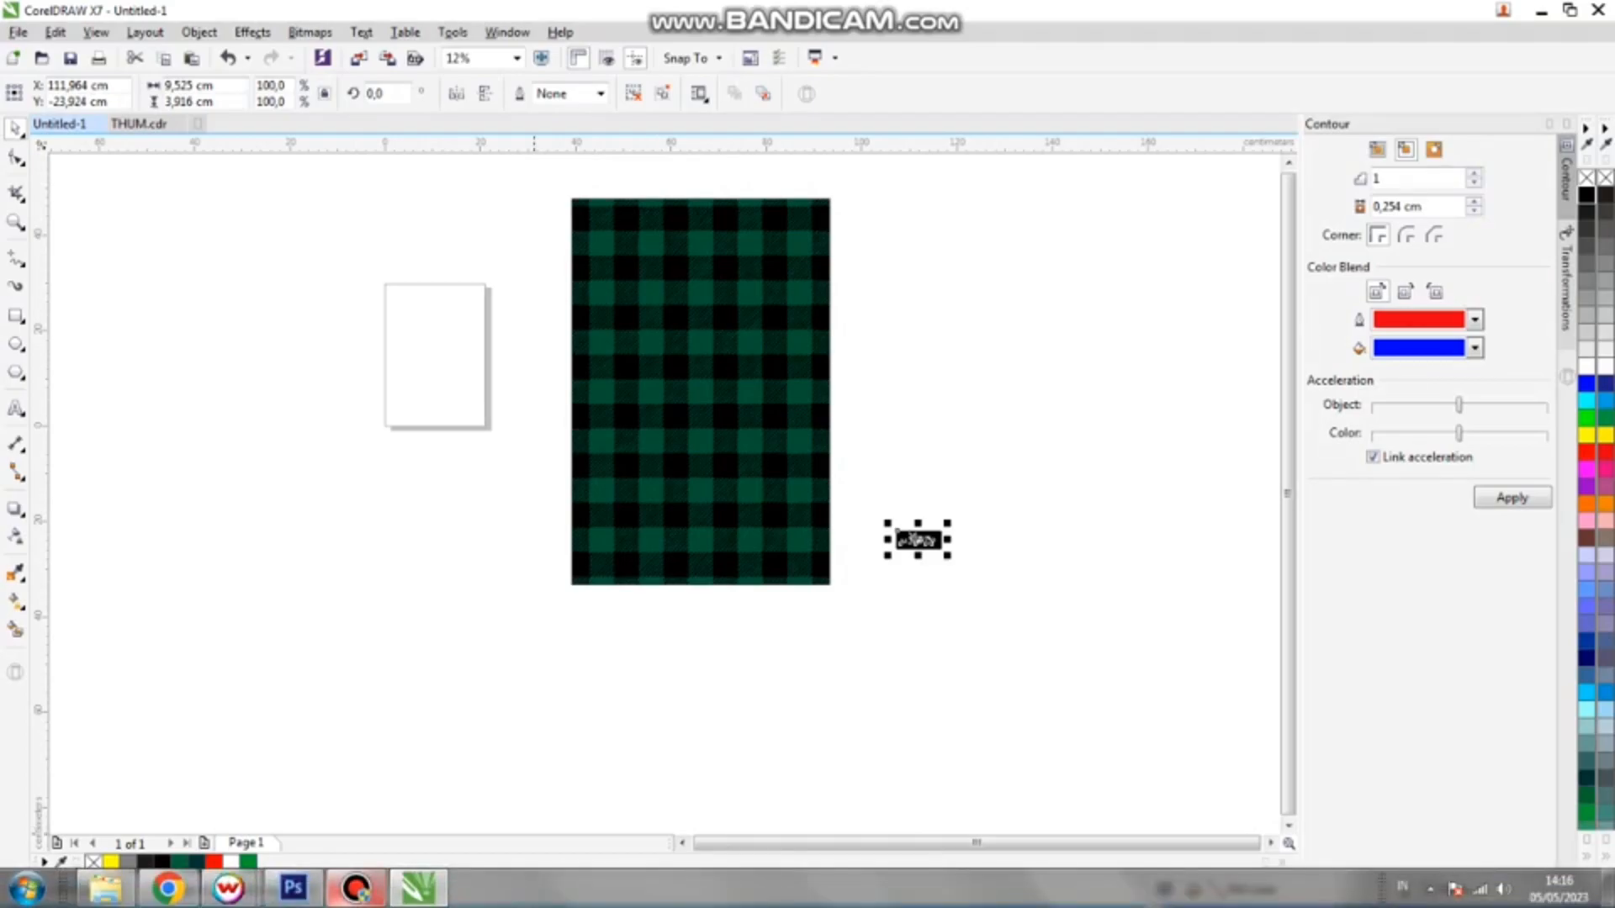
Switch to Photoshop and open the contents of the BADAN smart object
left_click(293, 887)
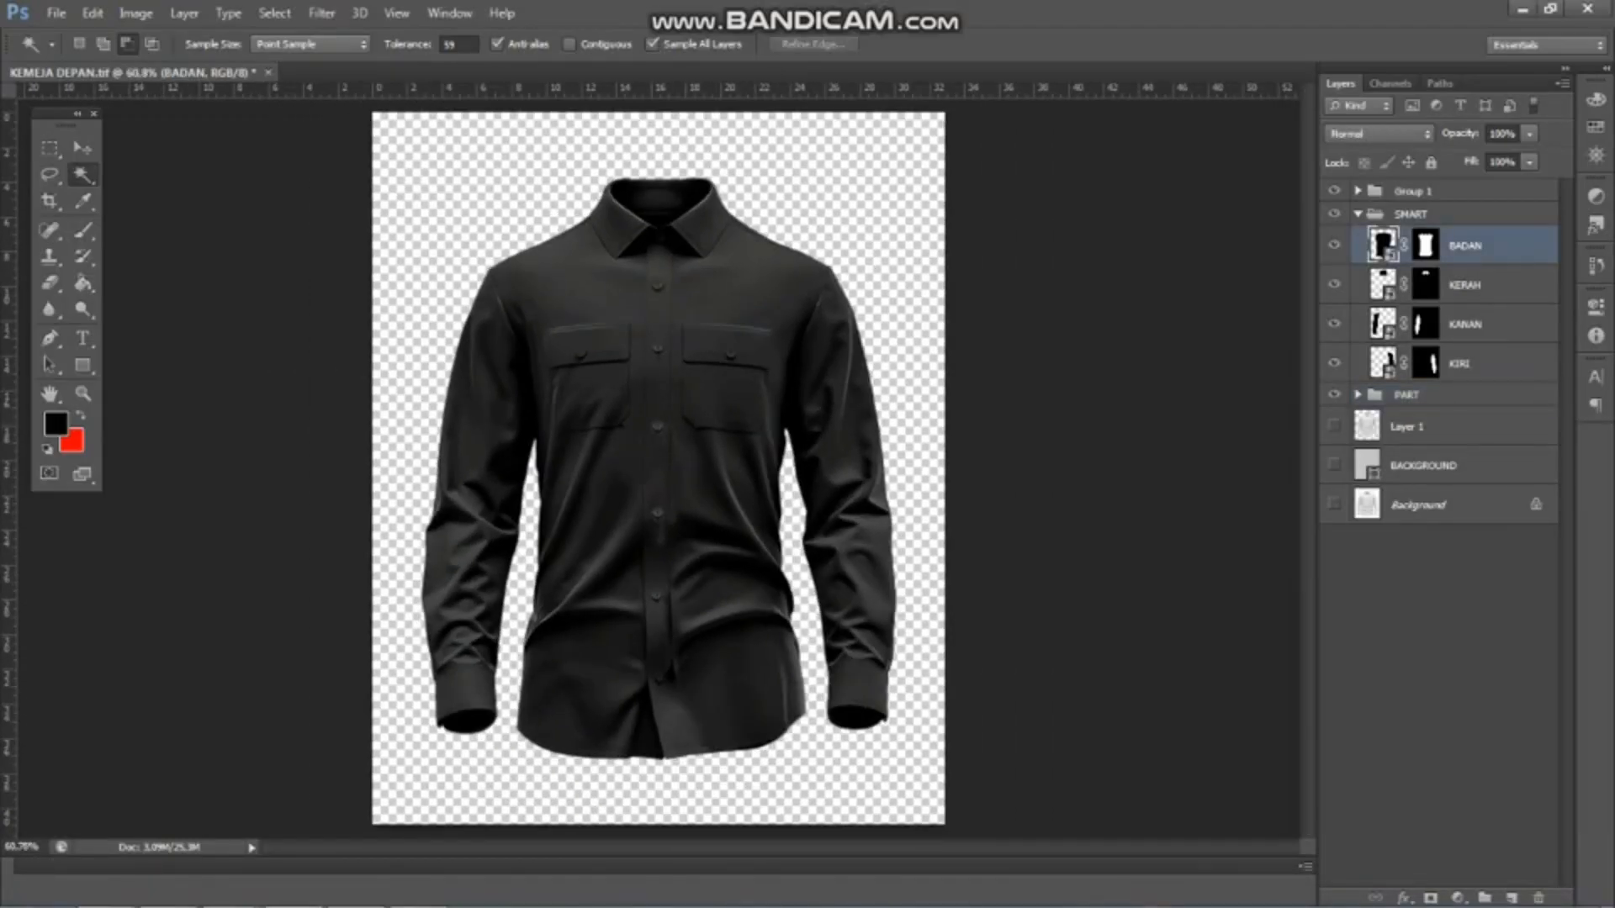
double_click(1382, 245)
key("Return")
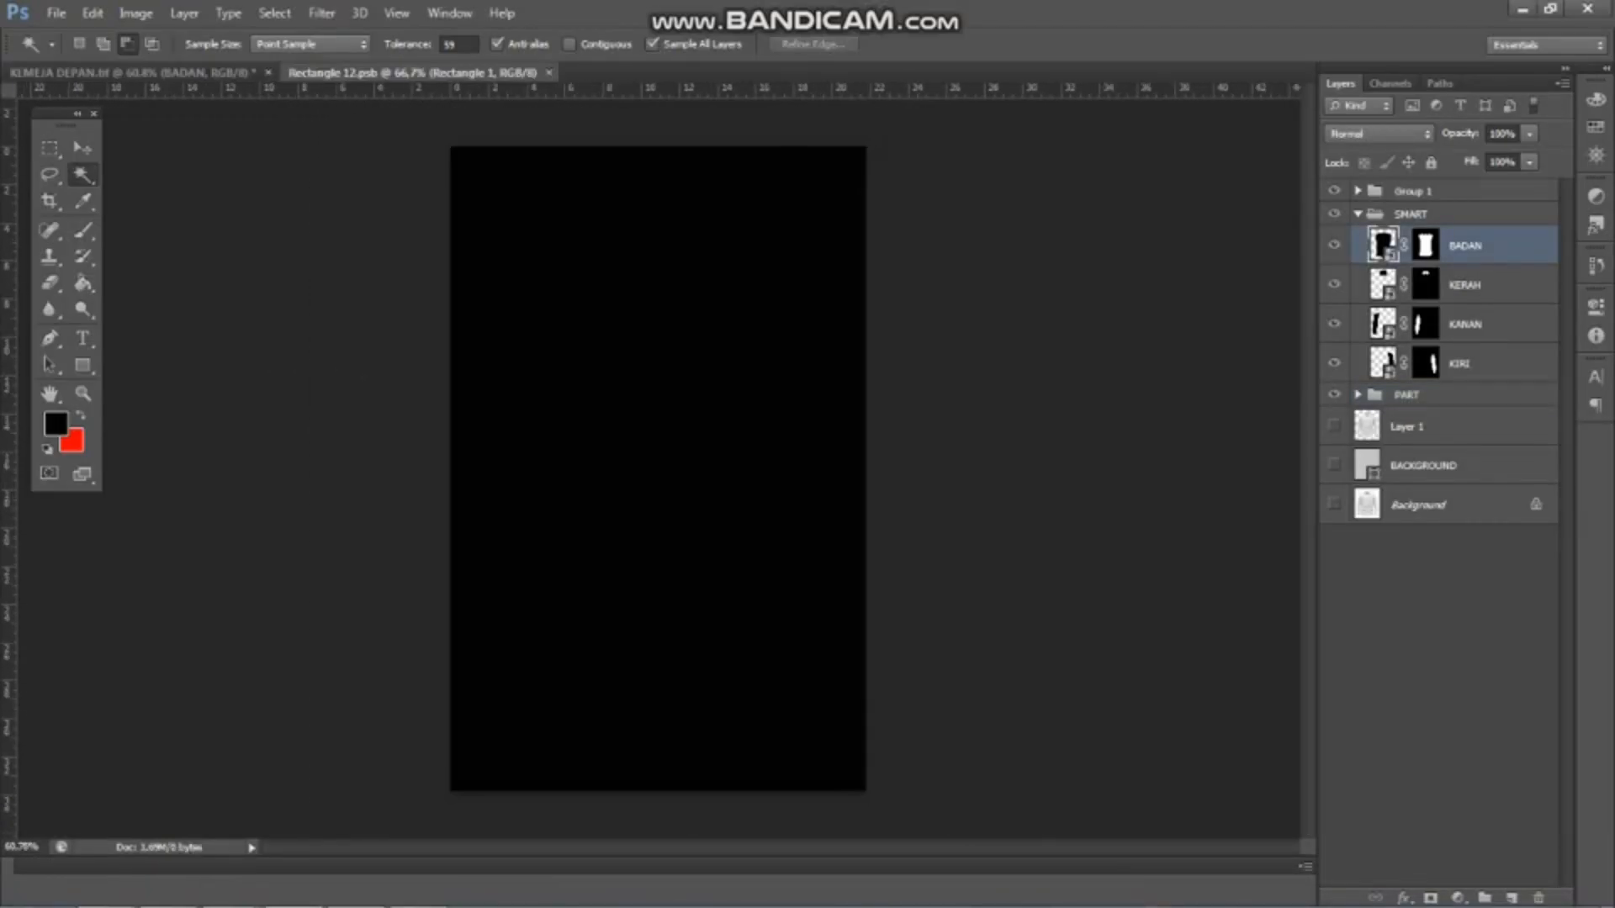
Open 3.png and copy its plaid pattern into the BADAN smart object document, Rectangle 12.psb
left_click(56, 13)
left_click(70, 53)
double_click(663, 362)
key("v")
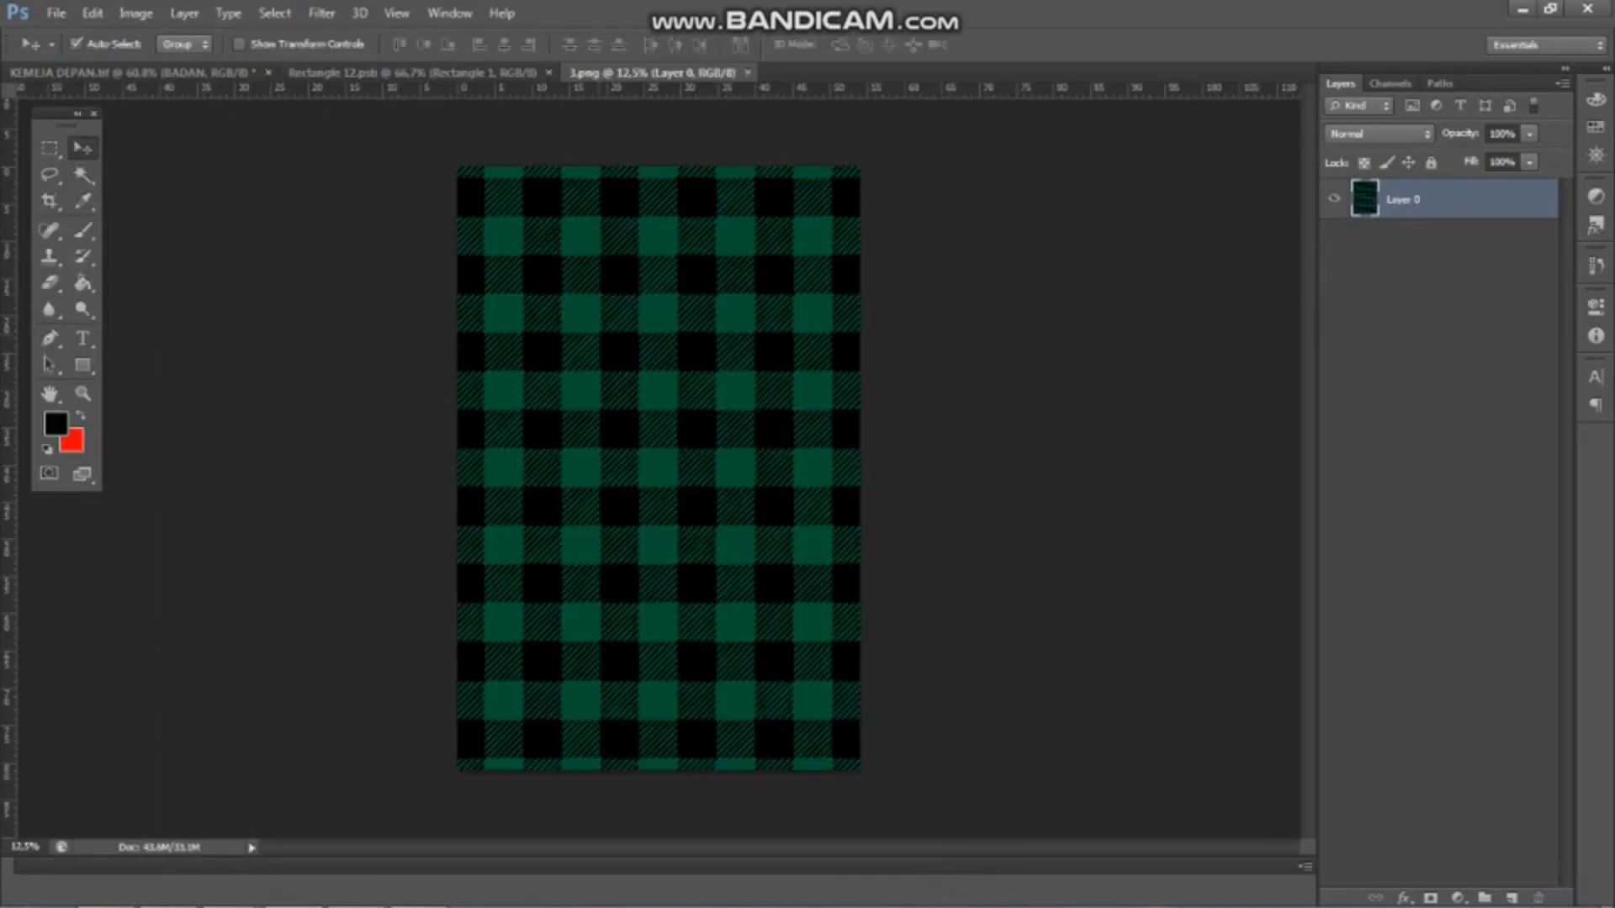
left_click_drag(434, 74, 522, 206)
scroll(659, 468, "down", 2)
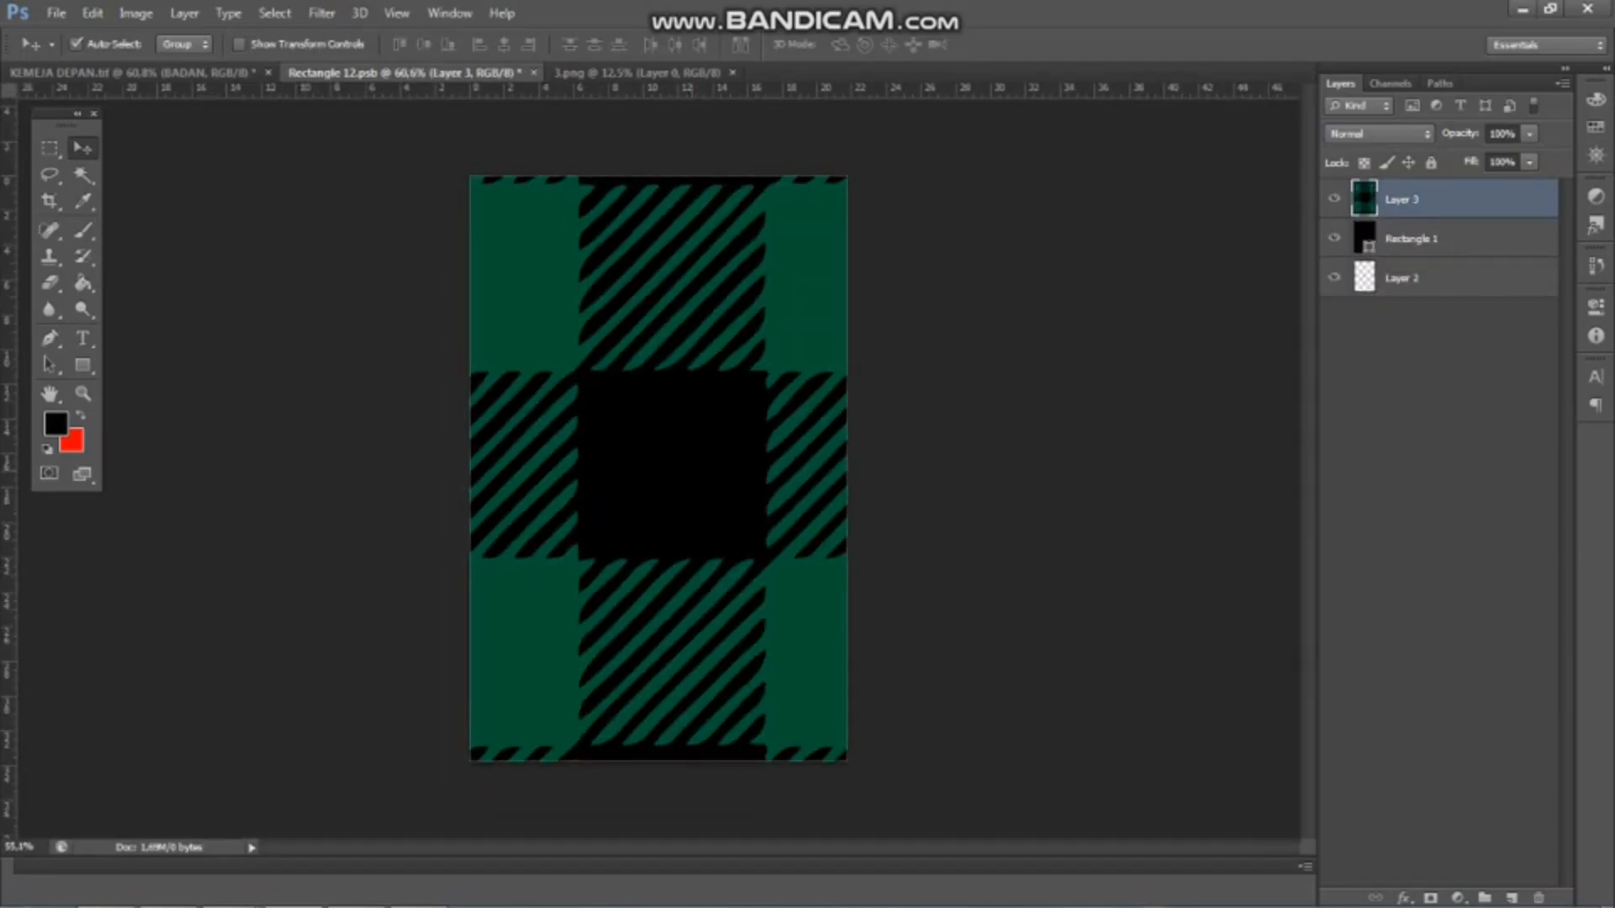
Scale the plaid layer to about 19% width and 20% height so it fills the canvas, and save the smart object
key("ctrl+t")
scroll(658, 469, "down", 3)
left_click_drag(738, 263, 737, 355)
scroll(658, 467, "down", 2)
left_click_drag(973, 664, 707, 467)
scroll(656, 462, "down", 1)
left_click_drag(497, 446, 620, 446)
scroll(653, 463, "down", 1)
left_click_drag(659, 798, 659, 509)
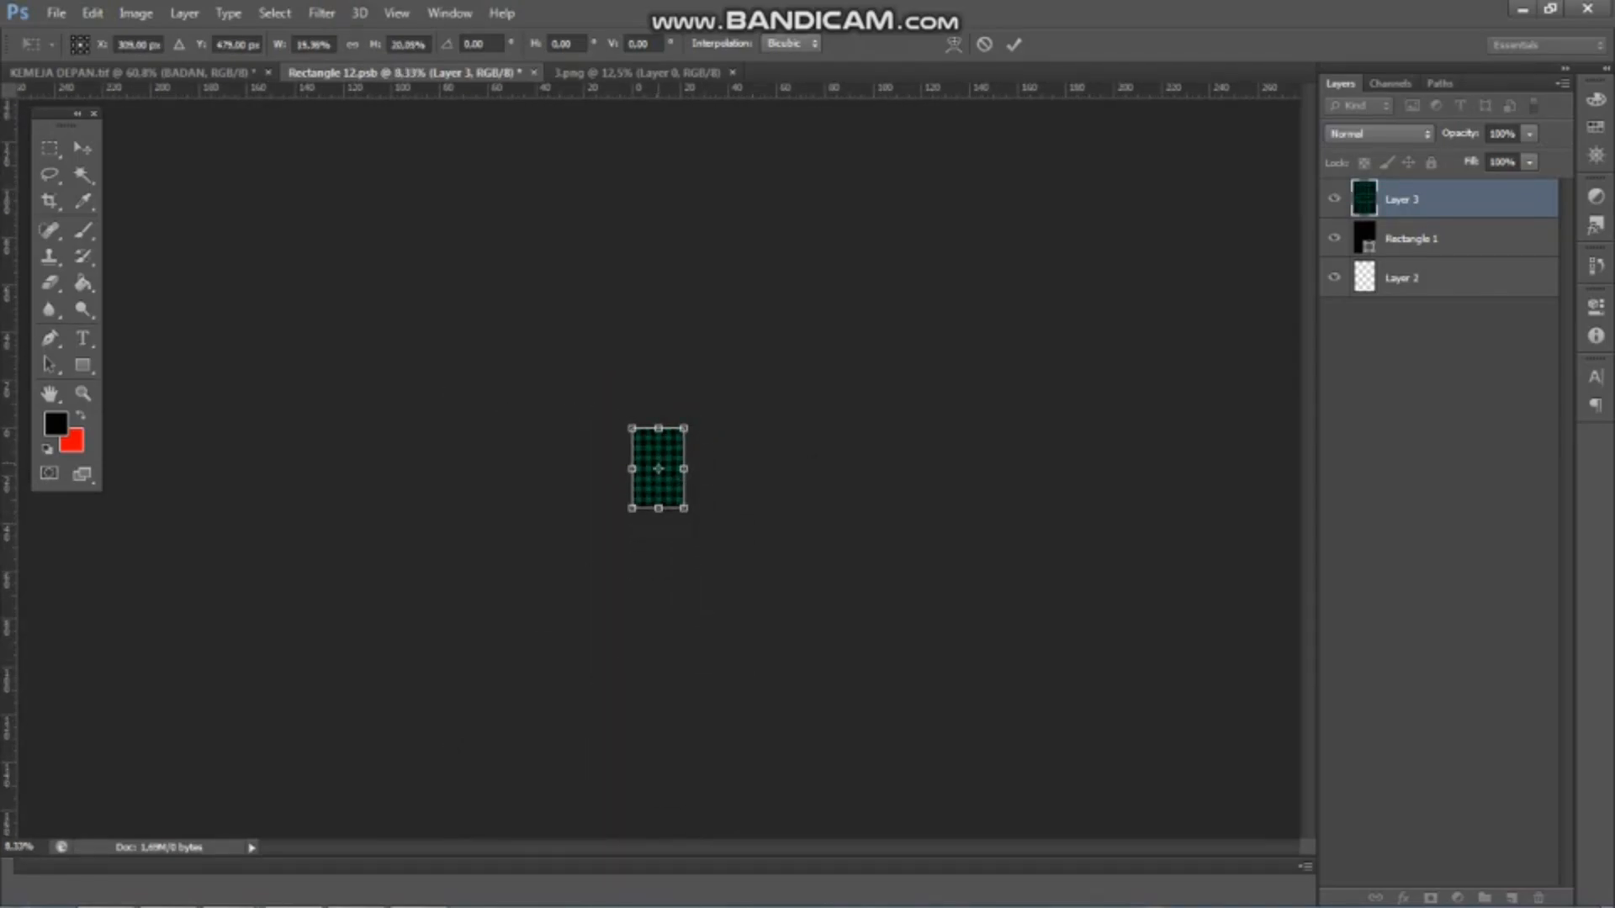
scroll(659, 468, "up", 4)
scroll(658, 469, "up", 1)
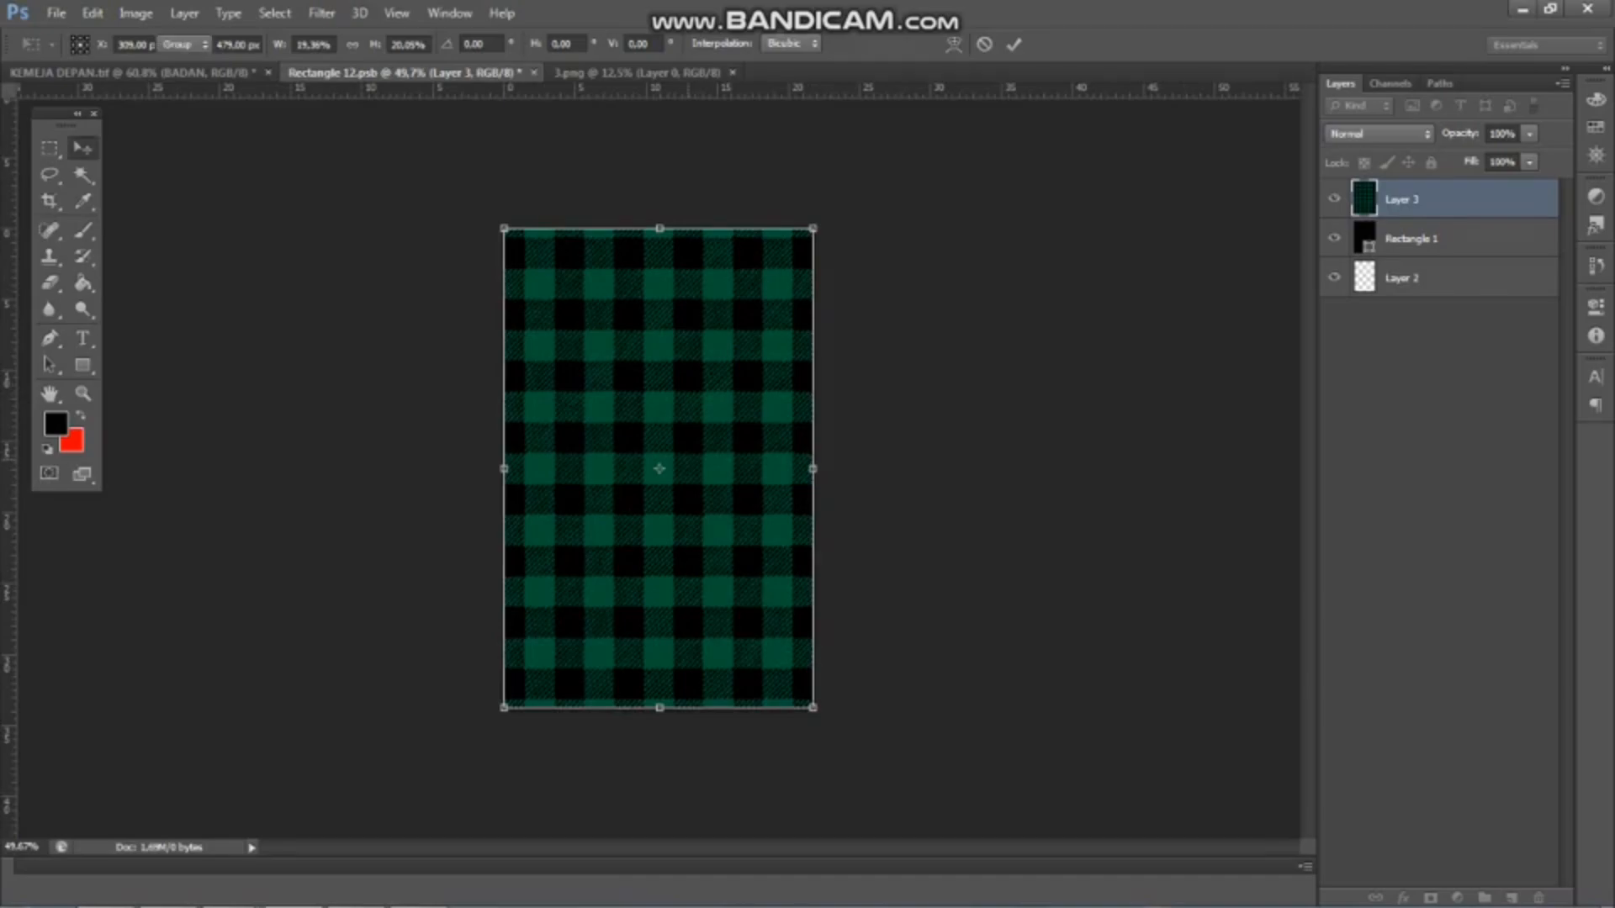
key("Return")
key("ctrl+s")
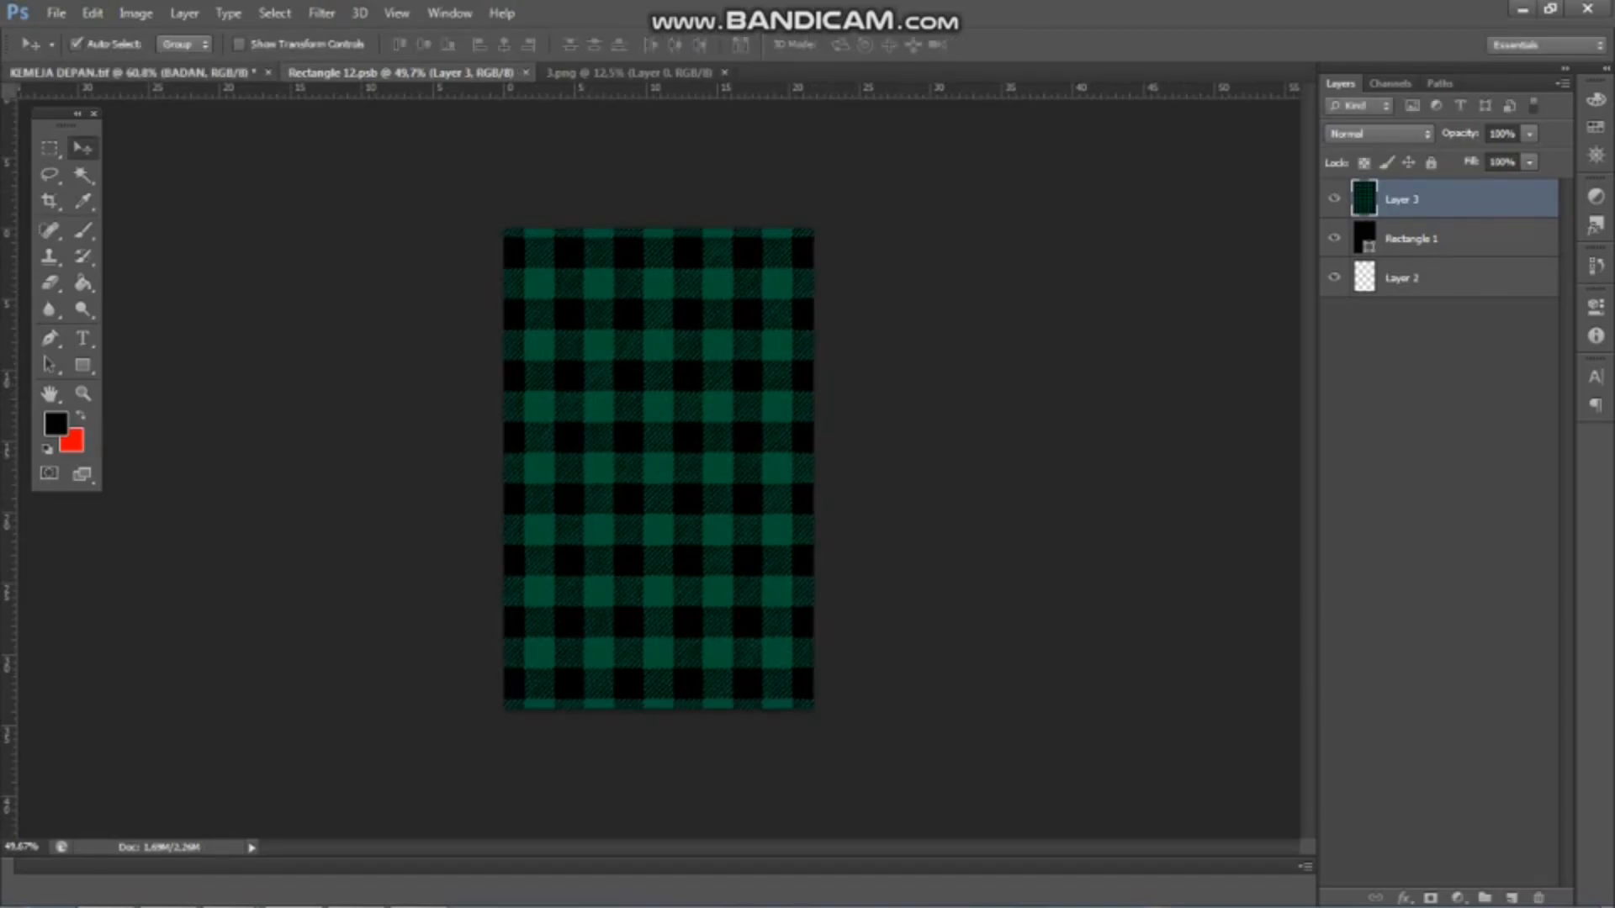
Examine how the plaid pattern sits on the shirt body in KEMEJA DEPAN.tif
left_click(132, 72)
scroll(659, 469, "down", 1)
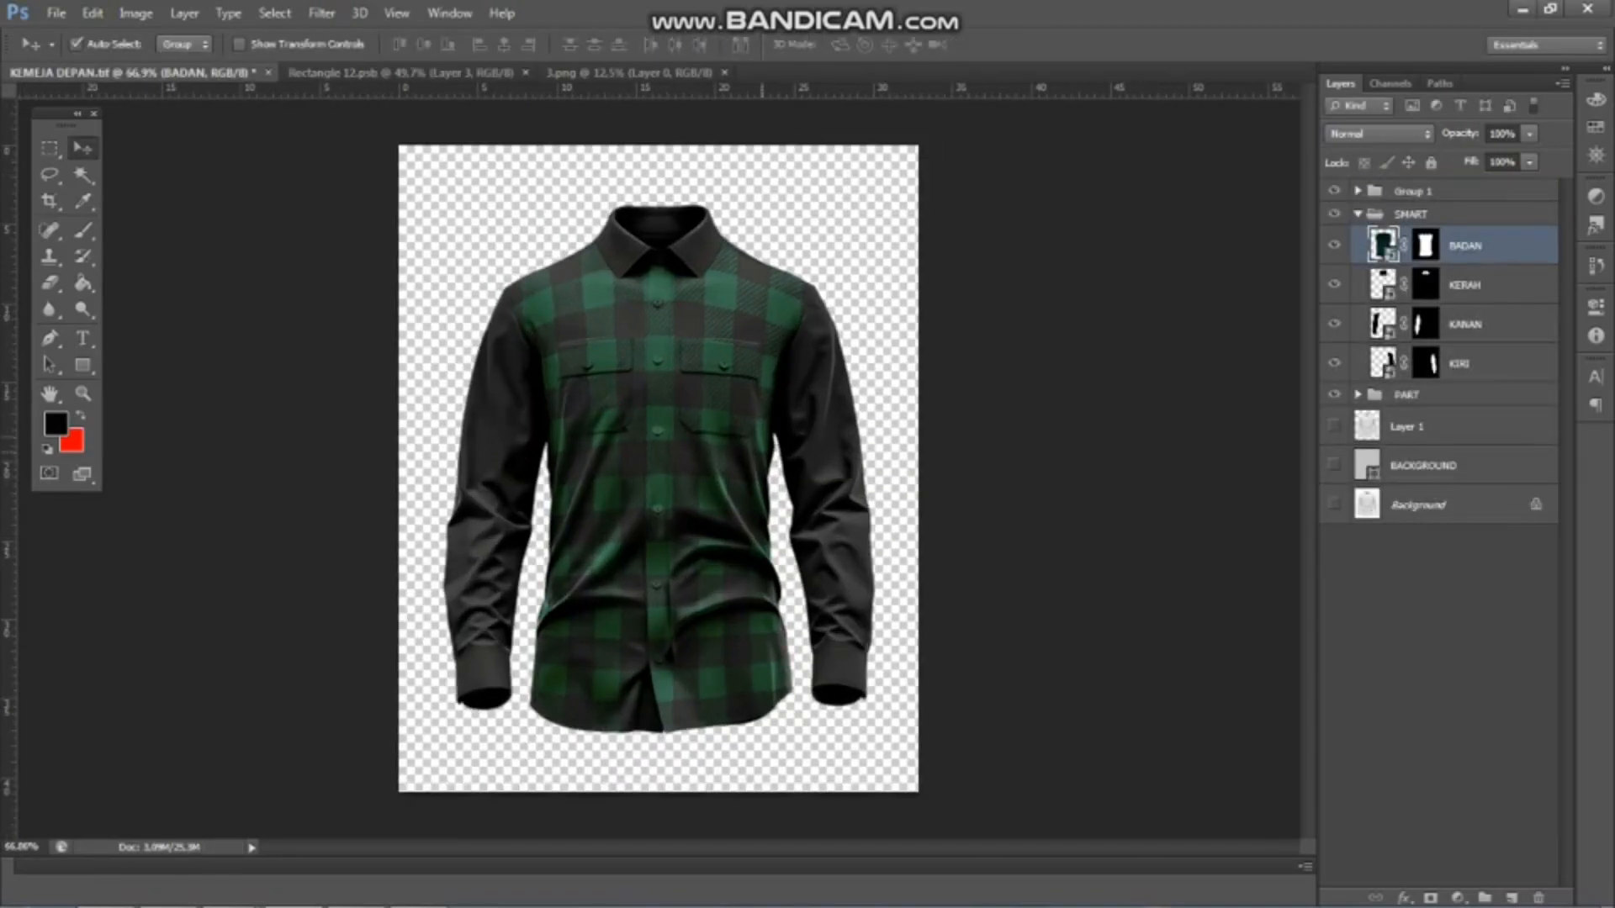
scroll(715, 452, "up", 6)
scroll(658, 455, "down", 6)
scroll(565, 345, "up", 3)
scroll(566, 345, "down", 2)
scroll(841, 362, "up", 3)
scroll(840, 361, "down", 2)
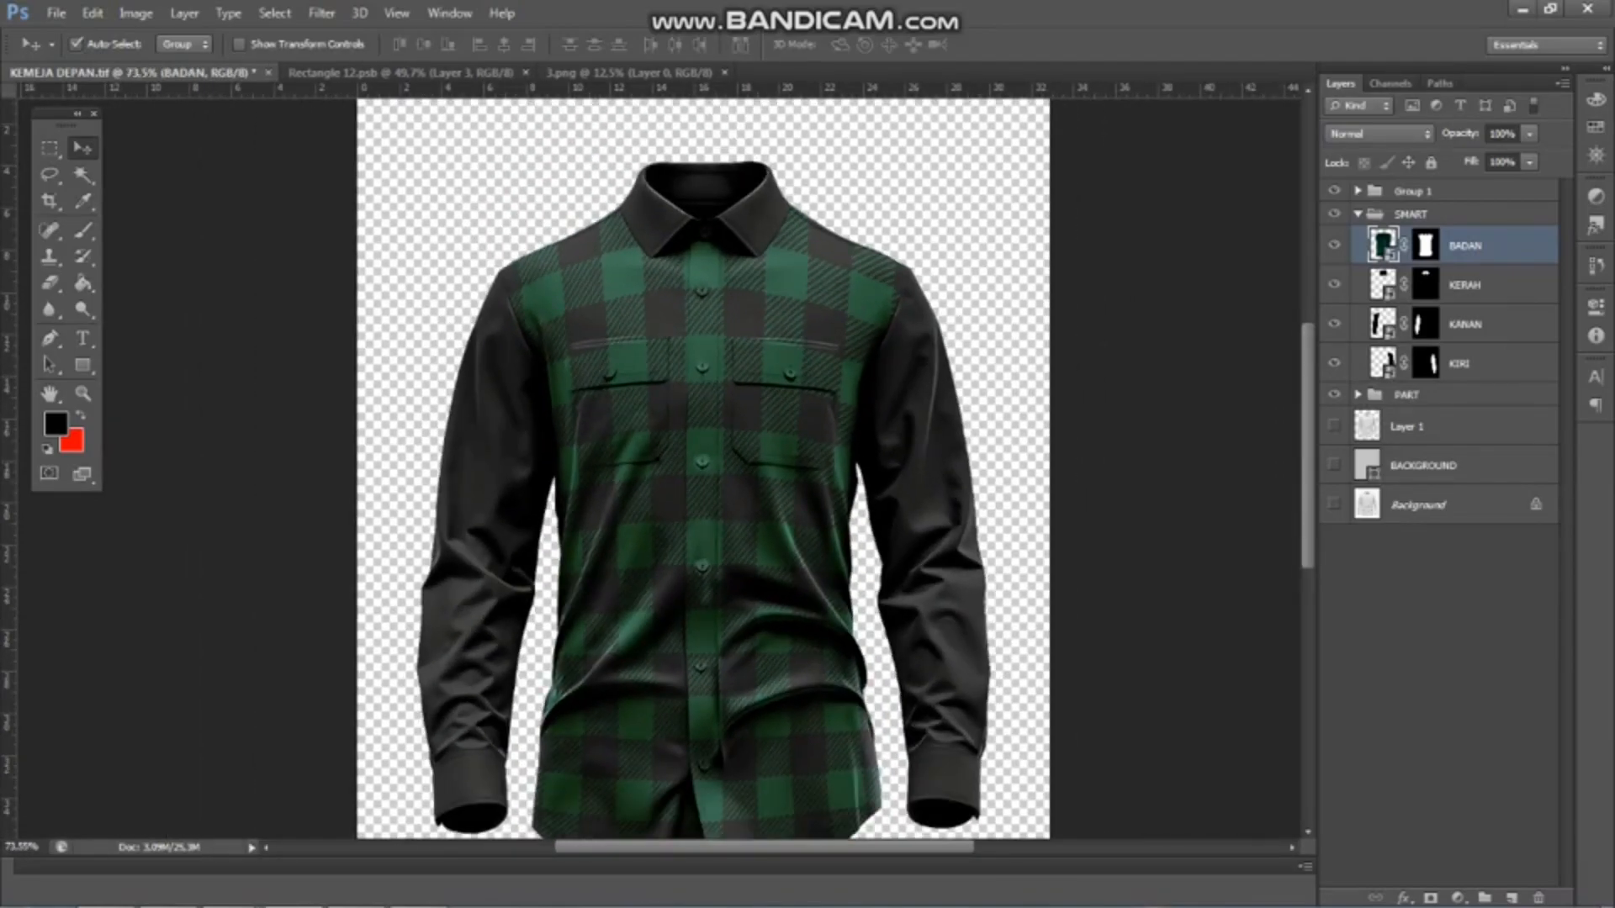
Expand Group 1 and apply an Exposure adjustment to Layer 1 copy 2
left_click(1358, 191)
left_click(1440, 223)
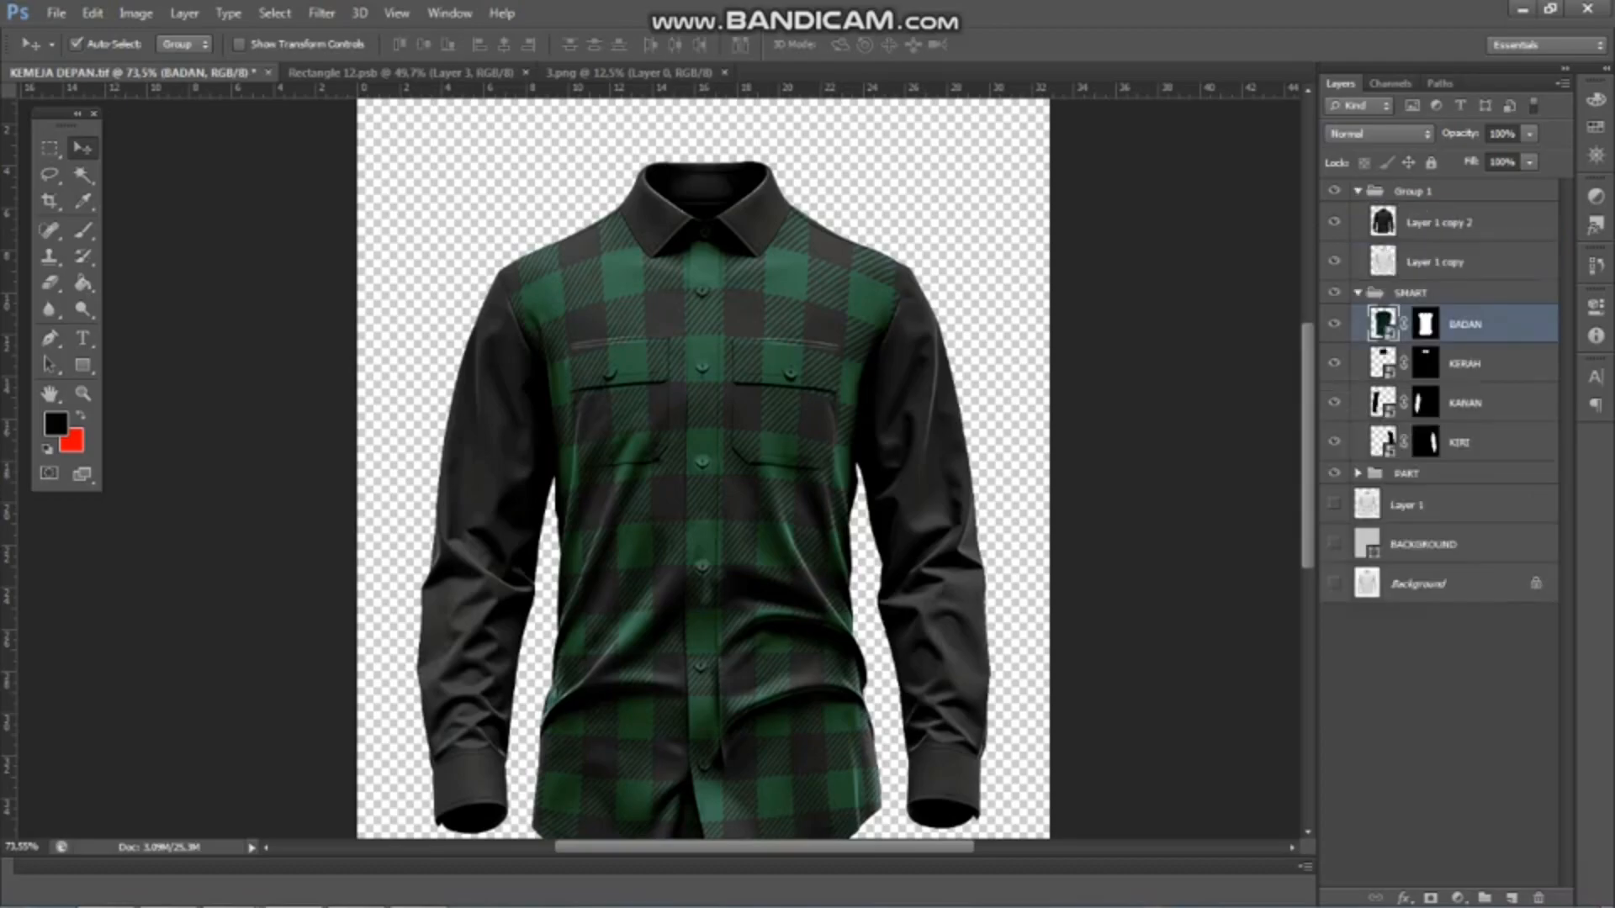
left_click(136, 13)
mouse_move(172, 63)
left_click(394, 122)
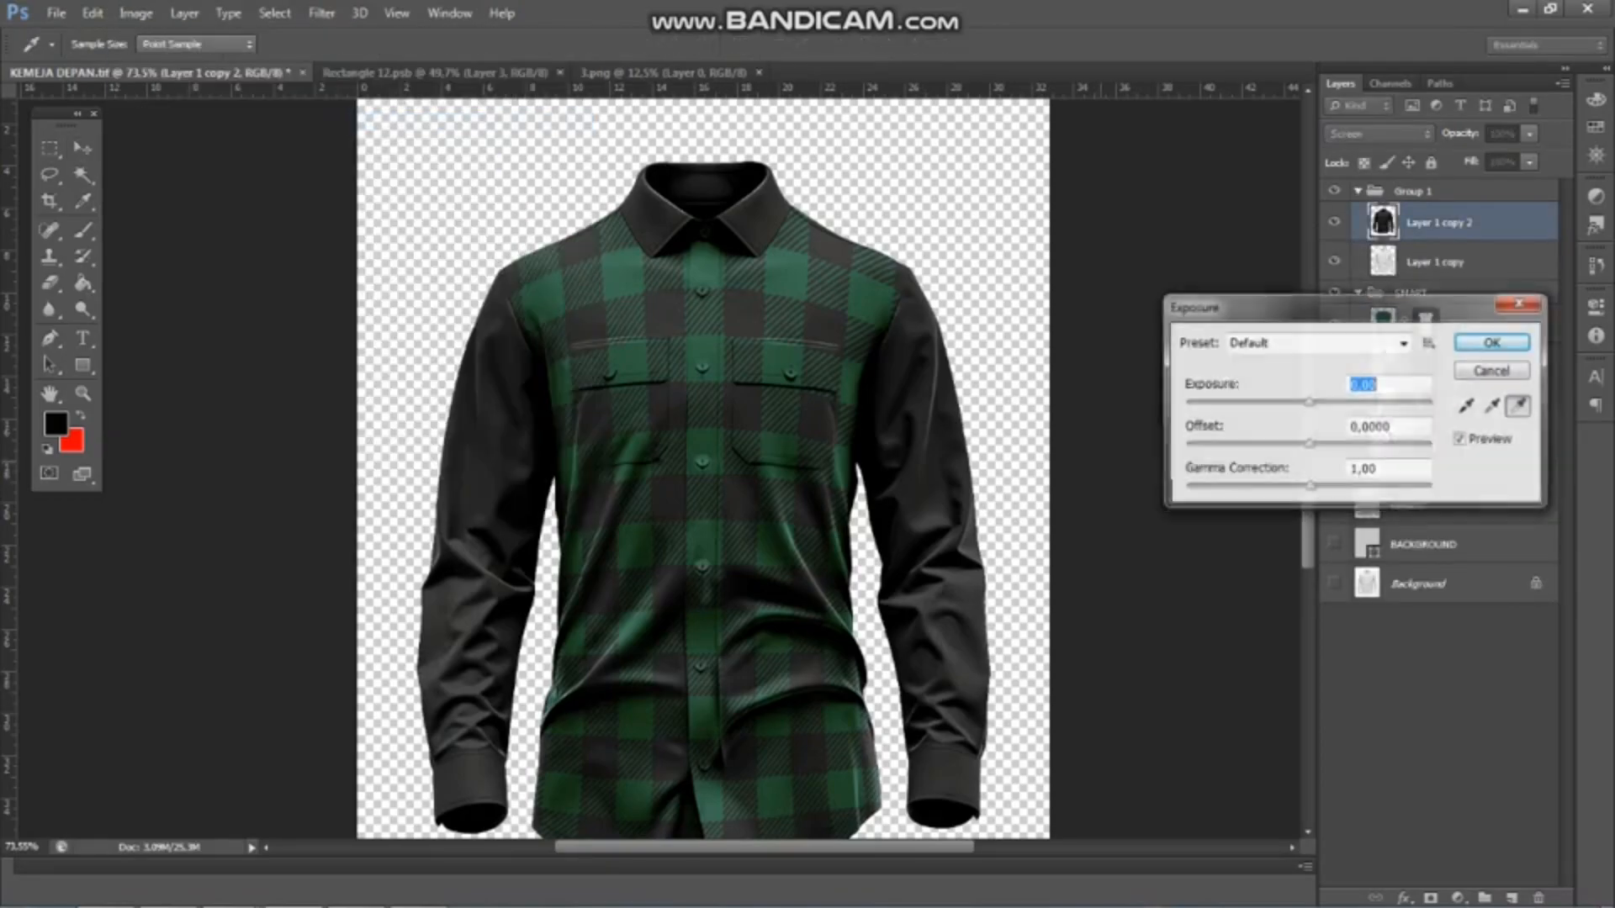
left_click_drag(1308, 488, 1289, 403)
key("Return")
scroll(639, 420, "down", 3)
scroll(639, 421, "up", 5)
scroll(639, 420, "down", 5)
scroll(658, 467, "up", 1)
Open the contents of the KERAH smart object and close 3.png
double_click(1383, 363)
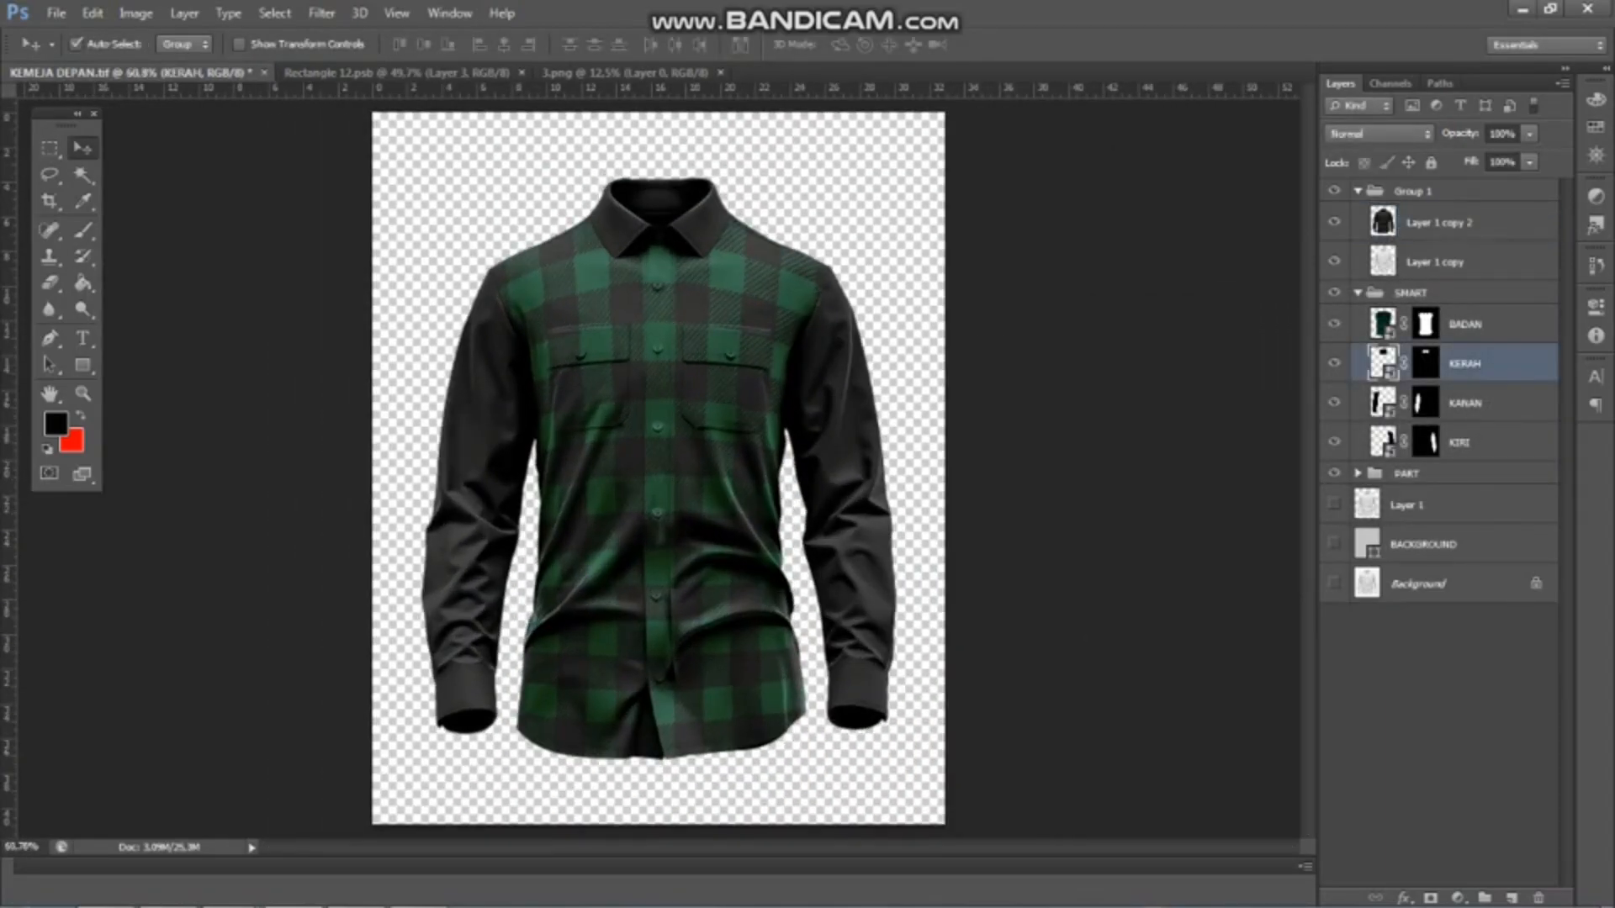
key("Return")
left_click(626, 73)
left_click_drag(587, 325, 858, 74)
left_click(721, 73)
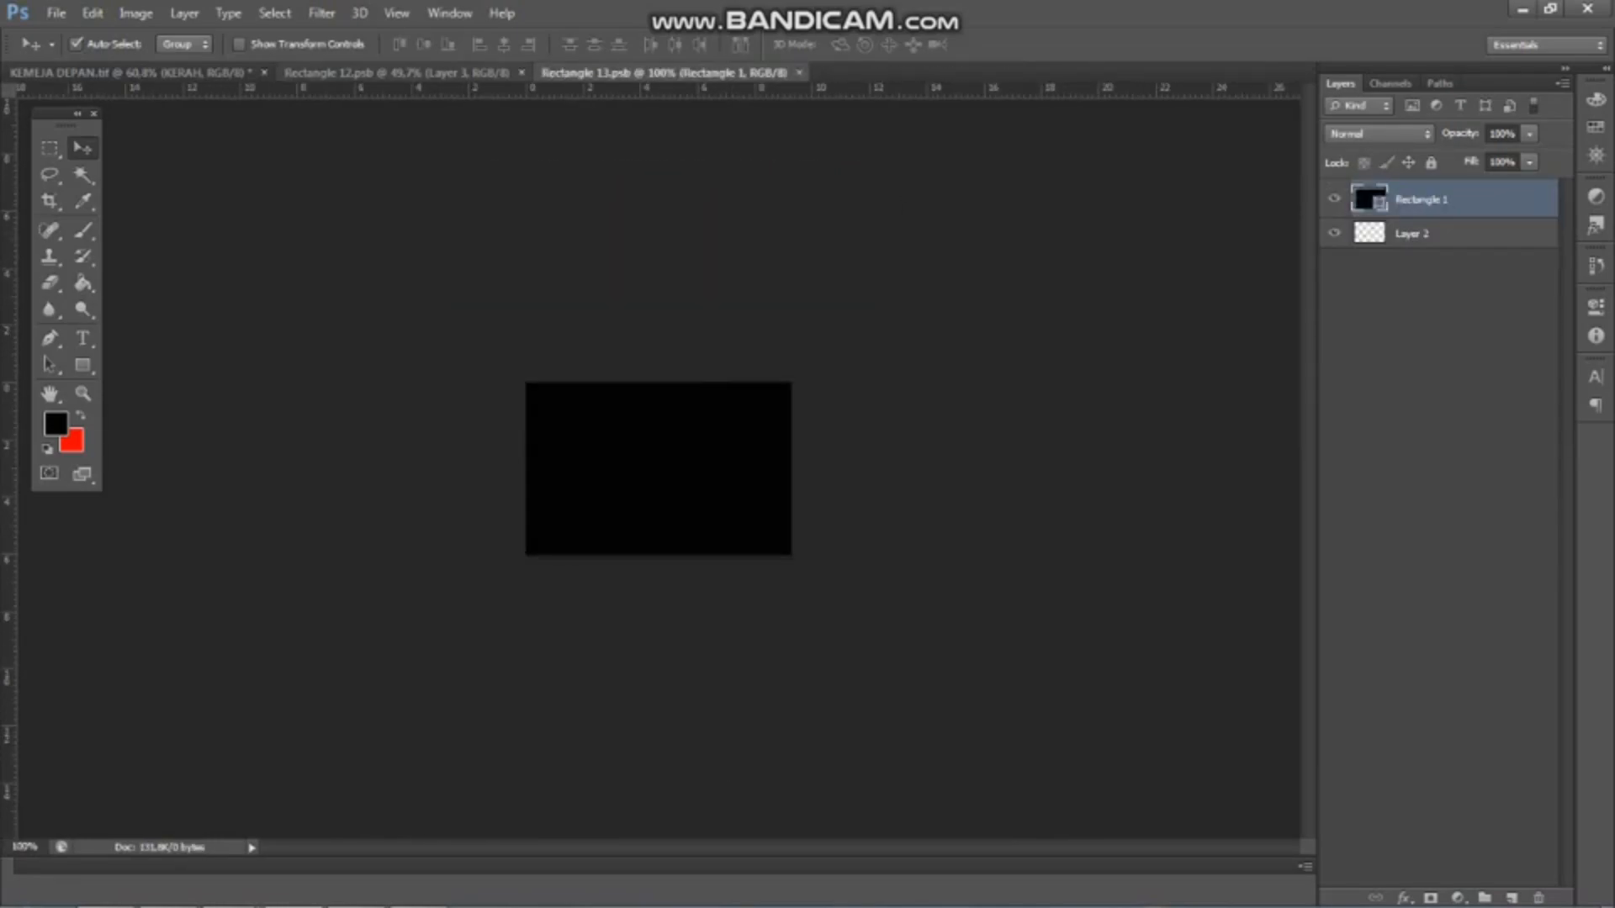
Copy the scaled plaid layer from Rectangle 12.psb into the KERAH smart object, position it over the canvas and save
left_click(420, 73)
left_click_drag(602, 308, 679, 410)
key("ctrl+t")
key("ctrl+s")
key("Return")
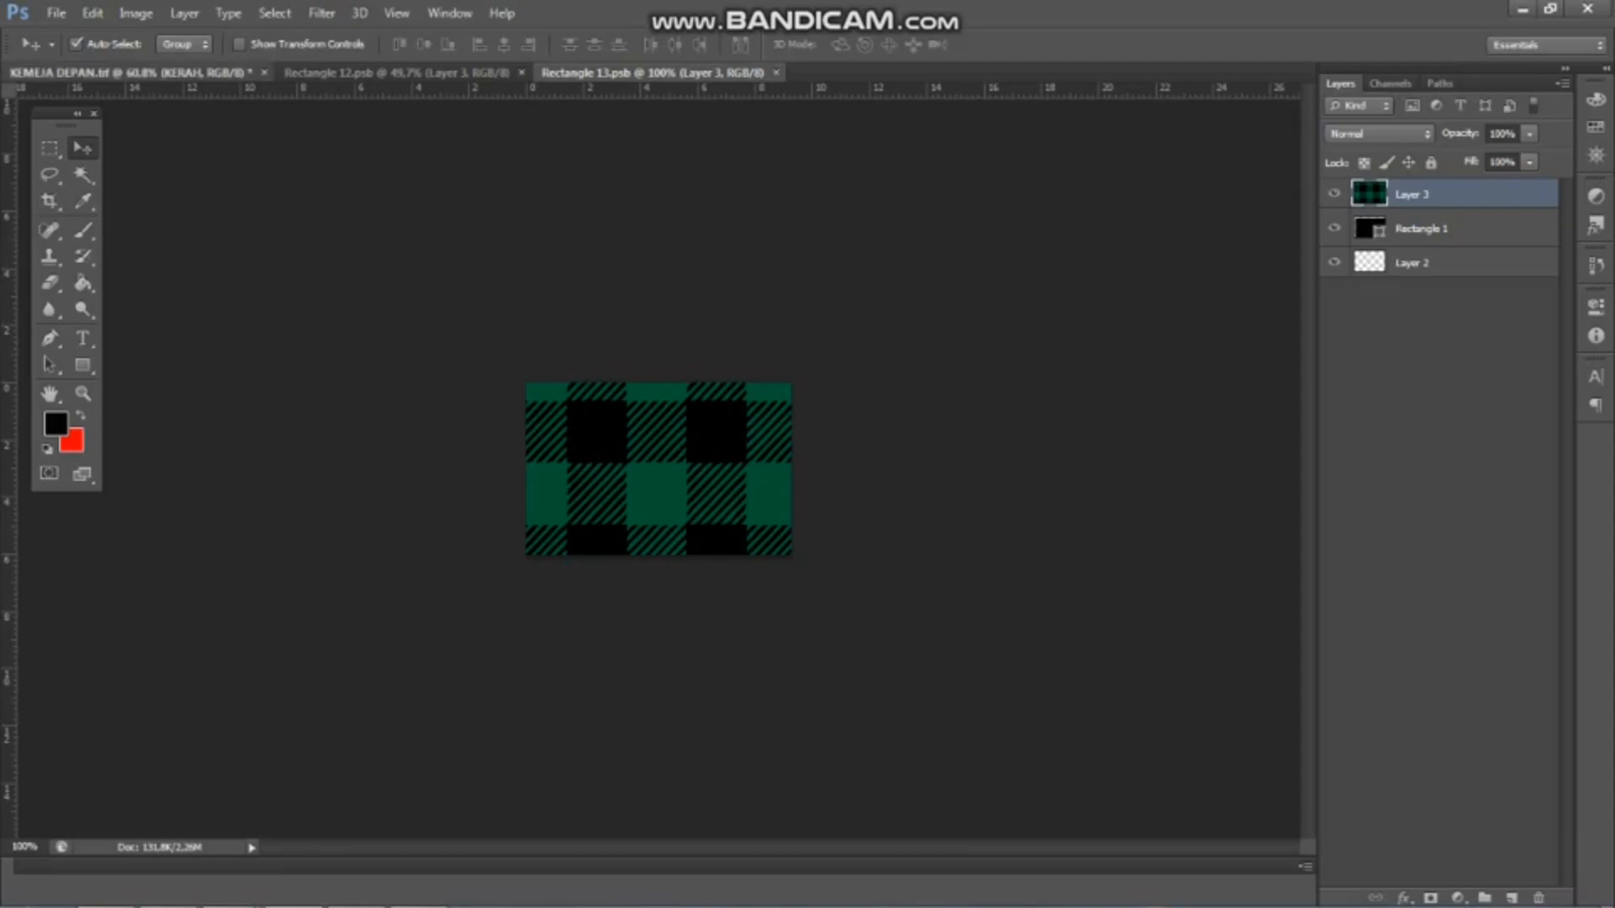
Check the plaid on the shirt's collar in KEMEJA DEPAN.tif
left_click(158, 73)
scroll(702, 211, "up", 4)
scroll(702, 210, "down", 4)
scroll(658, 353, "up", 3)
scroll(658, 353, "down", 3)
left_click(653, 73)
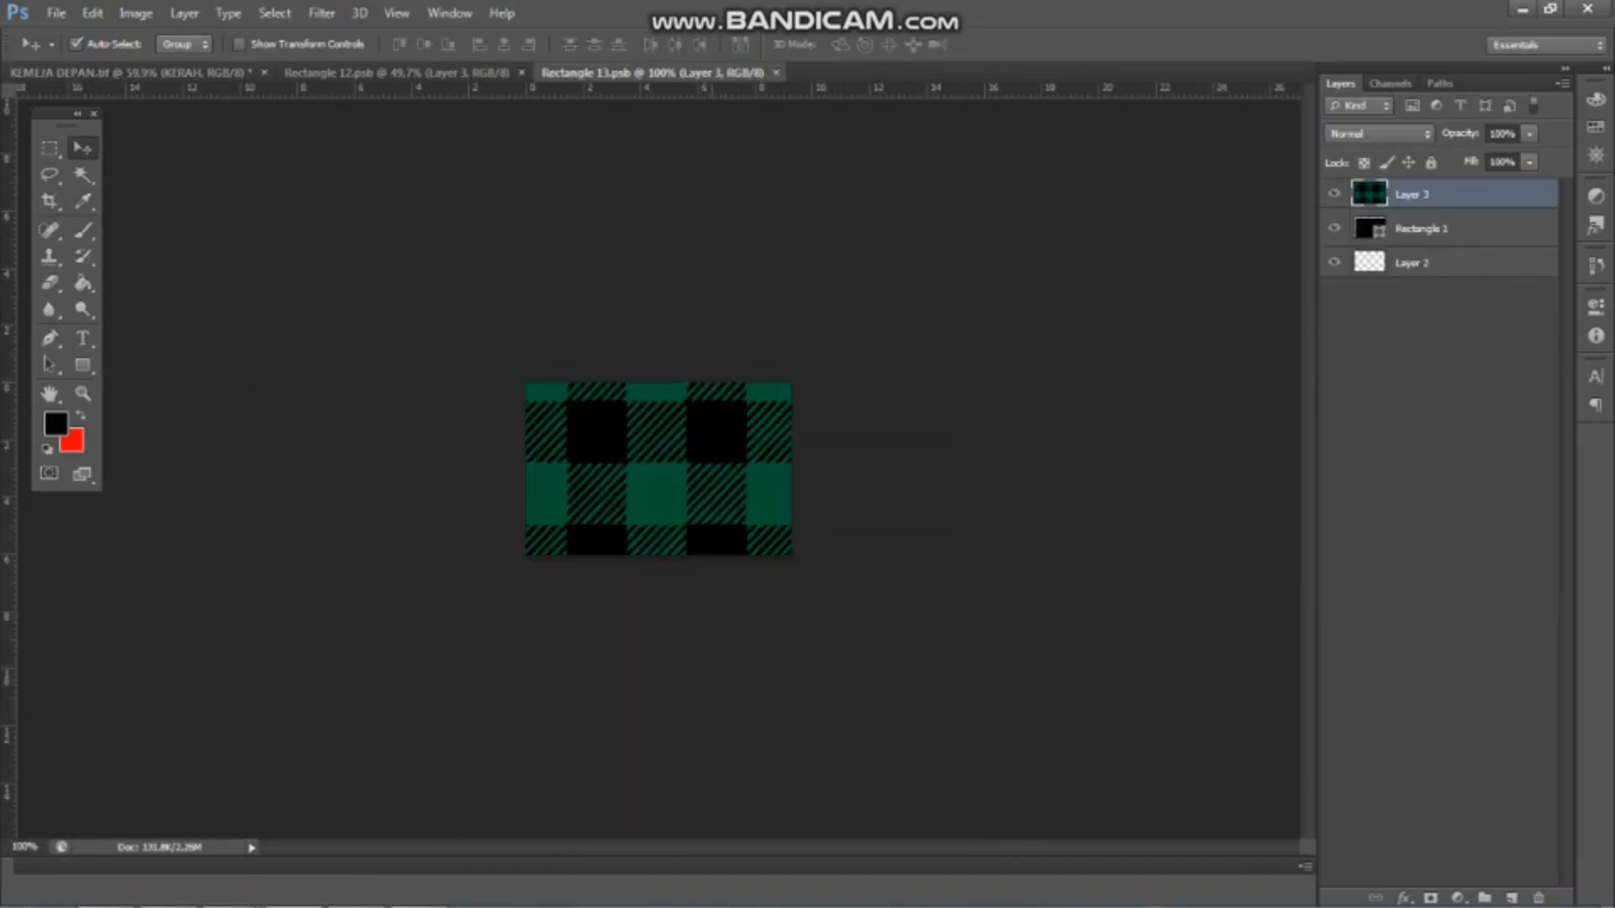
left_click(152, 73)
Open the KANAN smart object and copy the plaid layer into it so the pattern covers the whole canvas
double_click(1383, 403)
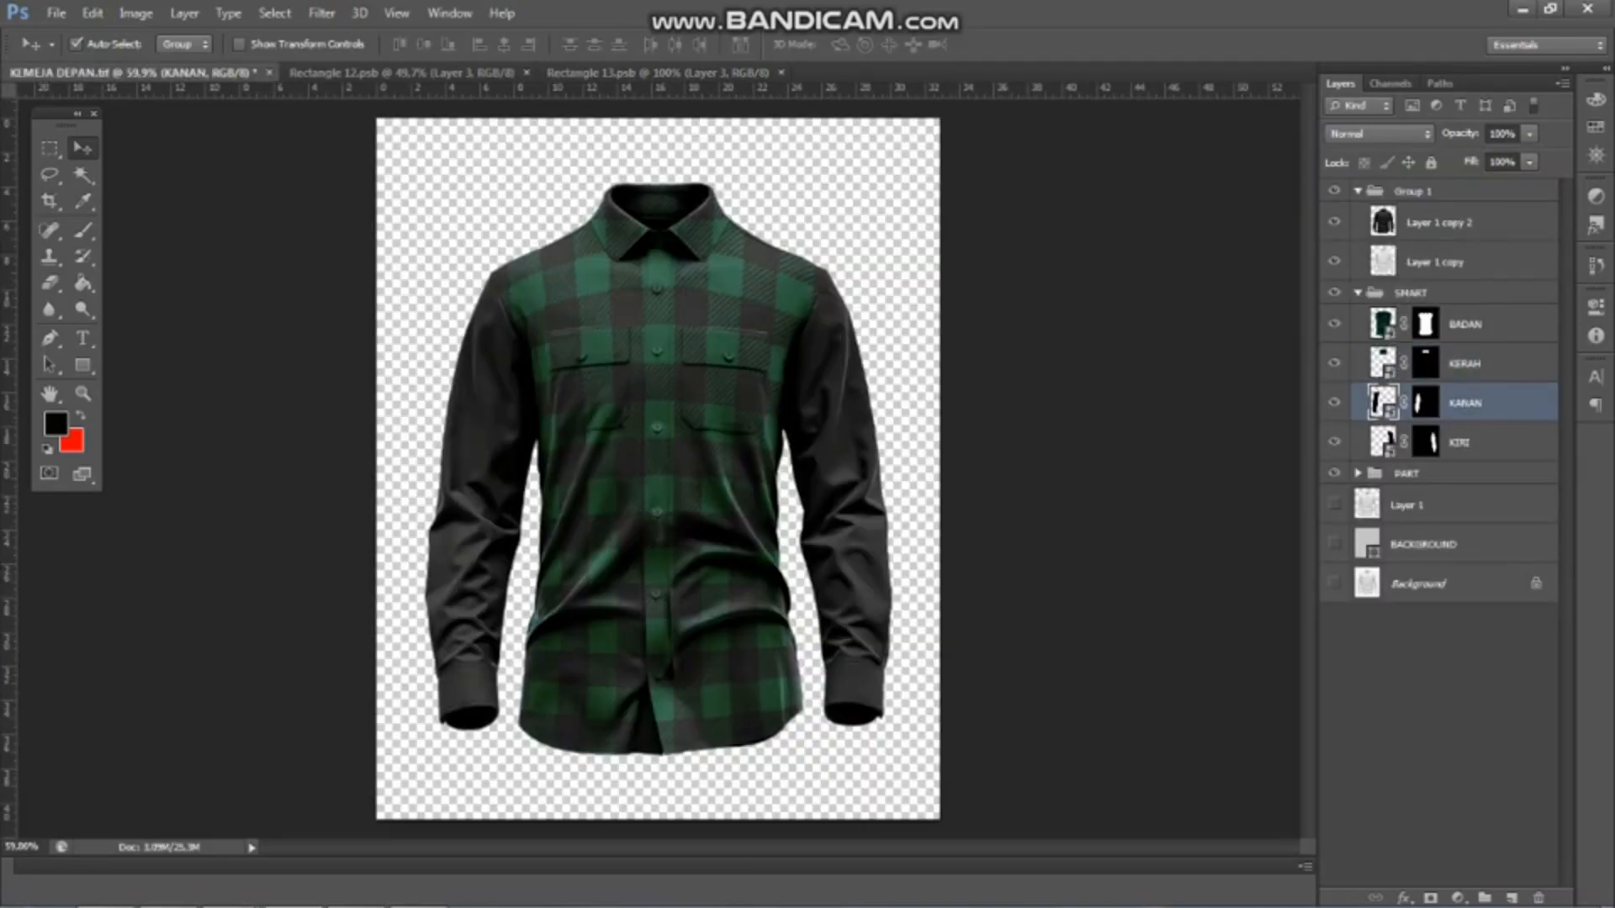
left_click(812, 372)
left_click(656, 73)
left_click_drag(666, 484, 666, 337)
left_click_drag(675, 267, 724, 201)
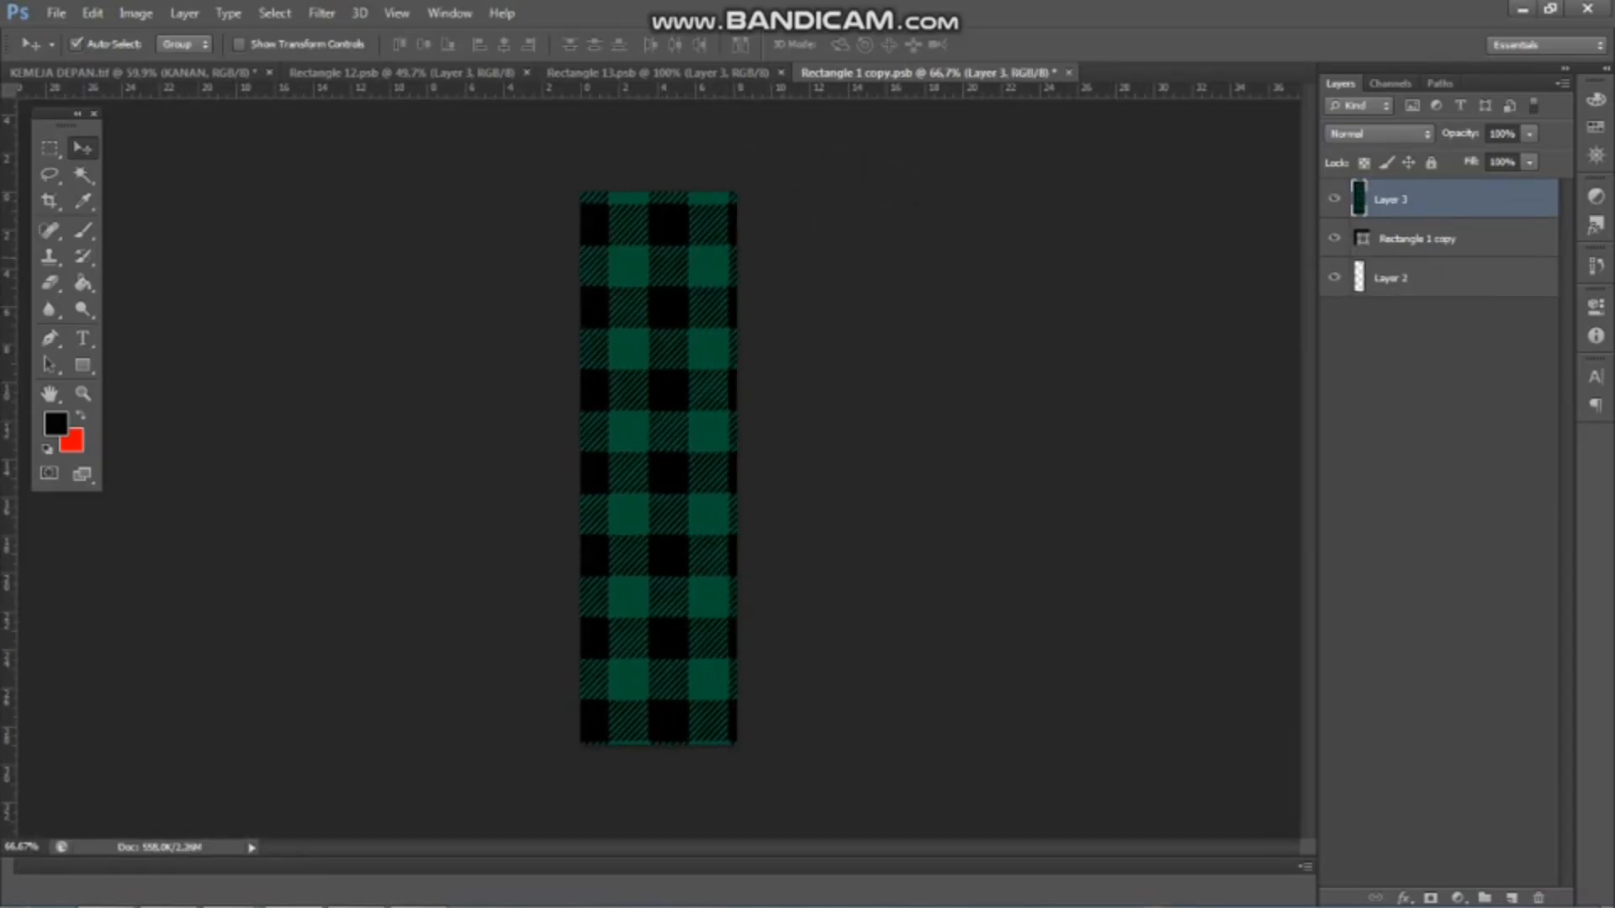
Save the KANAN smart object, close the BADAN and KERAH smart object documents and return to the shirt file
left_click(781, 73)
left_click(526, 73)
key("ctrl+Tab")
scroll(658, 467, "down", 1)
scroll(658, 468, "up", 3)
scroll(657, 468, "down", 3)
scroll(658, 467, "up", 1)
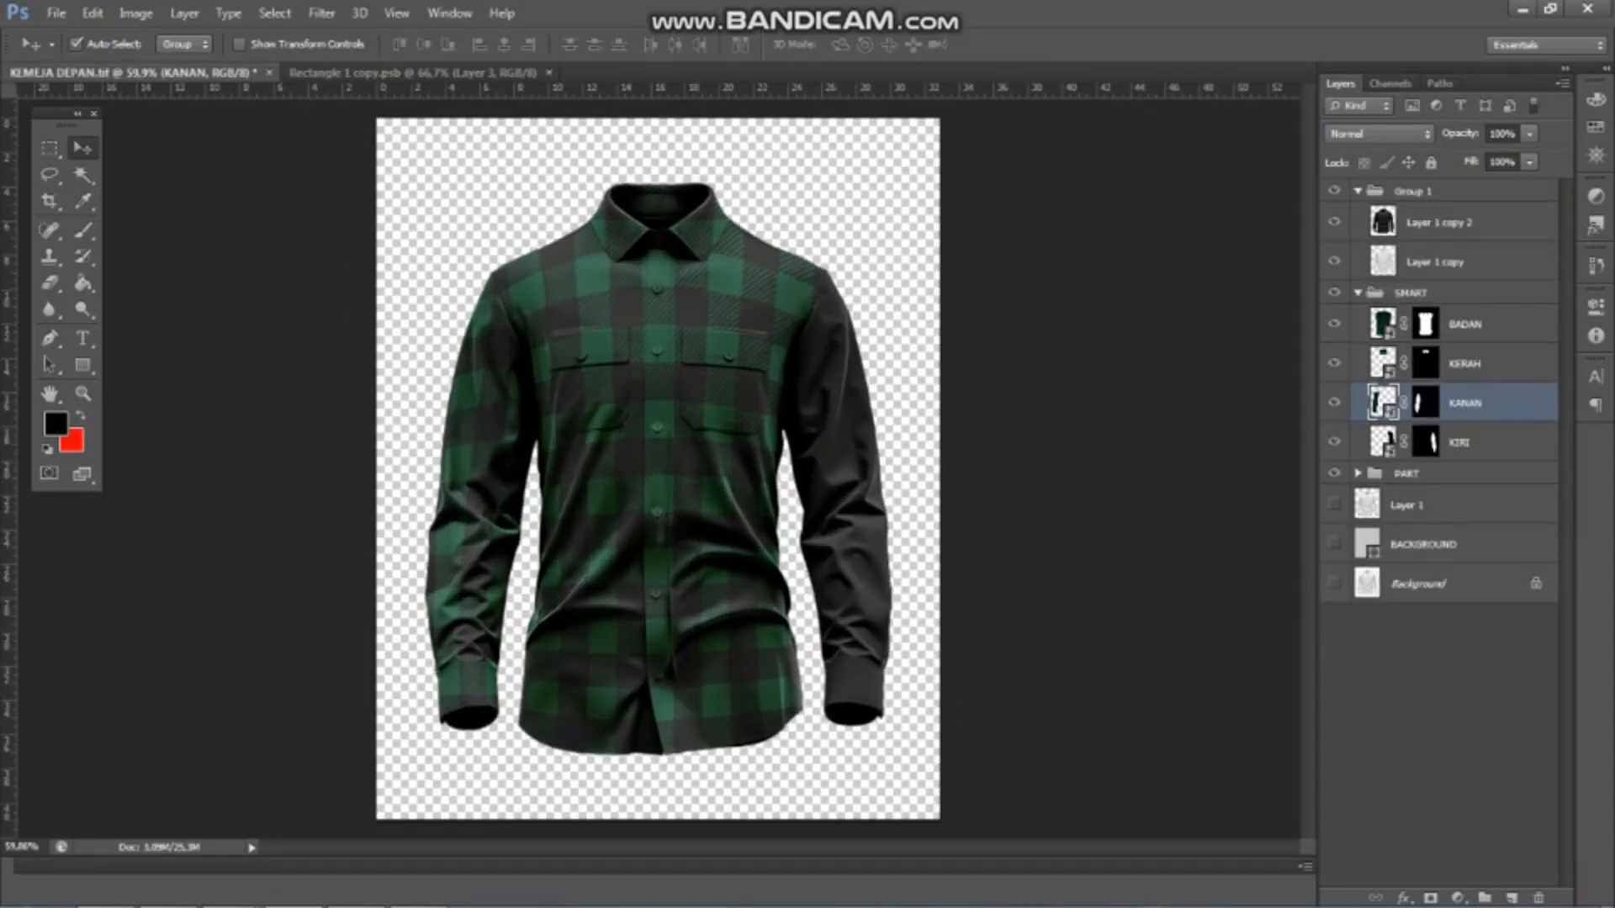
Open the KIRI smart object and copy the plaid layer into it from the KANAN smart object document
double_click(1382, 441)
key("Return")
left_click(394, 73)
left_click_drag(683, 243, 618, 294)
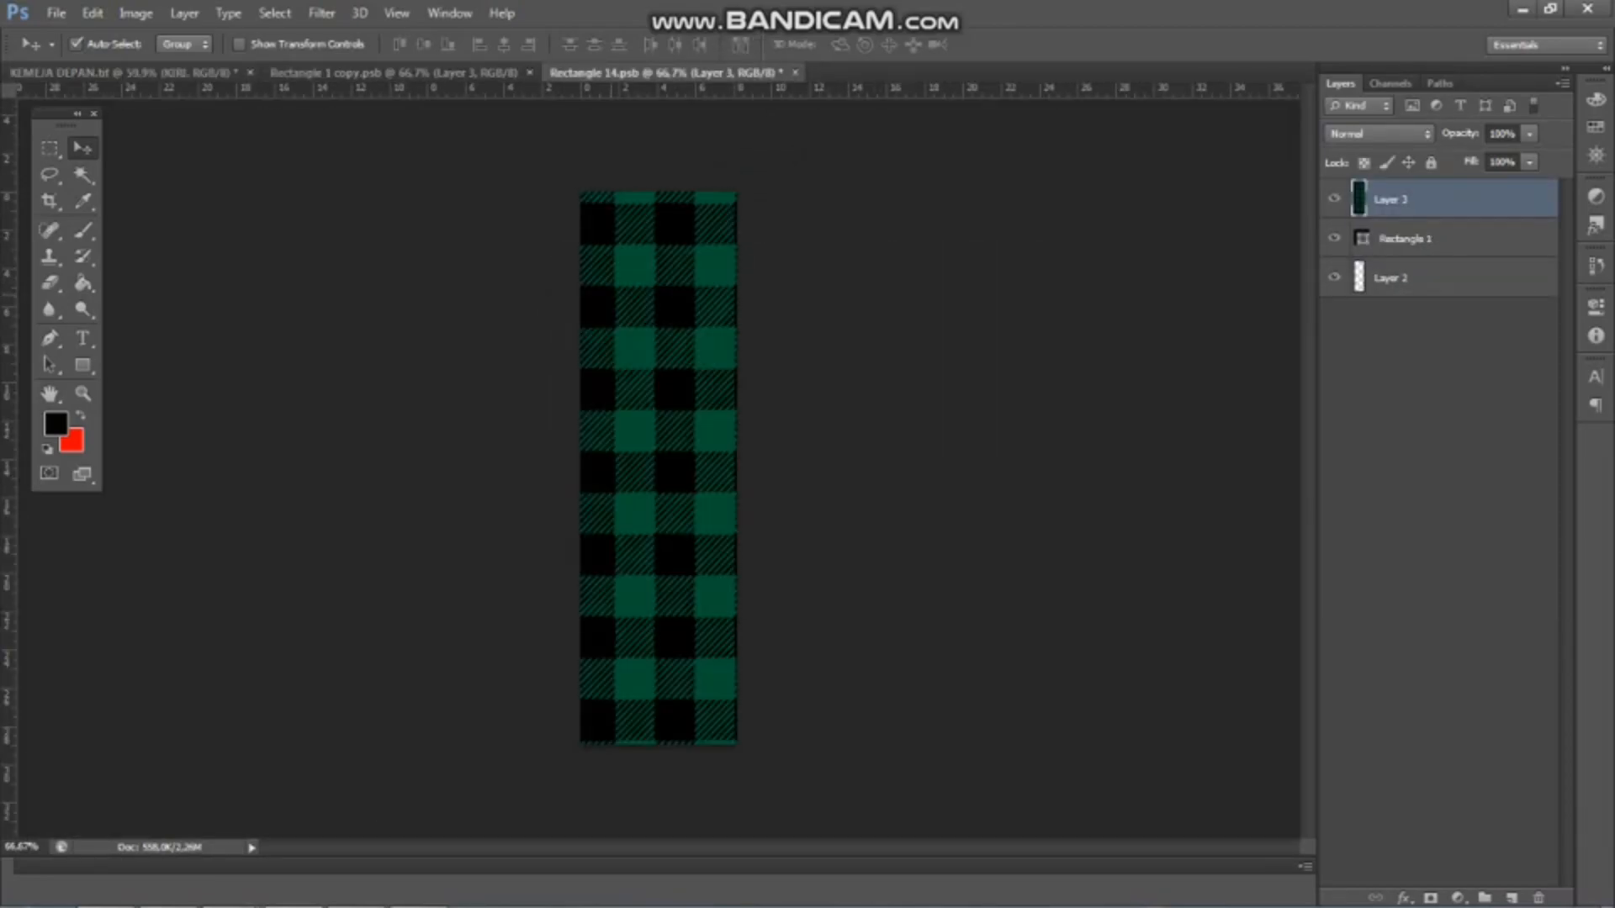
Flip the plaid layer horizontally, reposition it over the canvas and save the KIRI smart object
key("ctrl+t")
right_click(647, 348)
left_click(677, 650)
left_click_drag(732, 215, 707, 243)
key("ctrl+s")
key("Return")
key("ctrl+Tab")
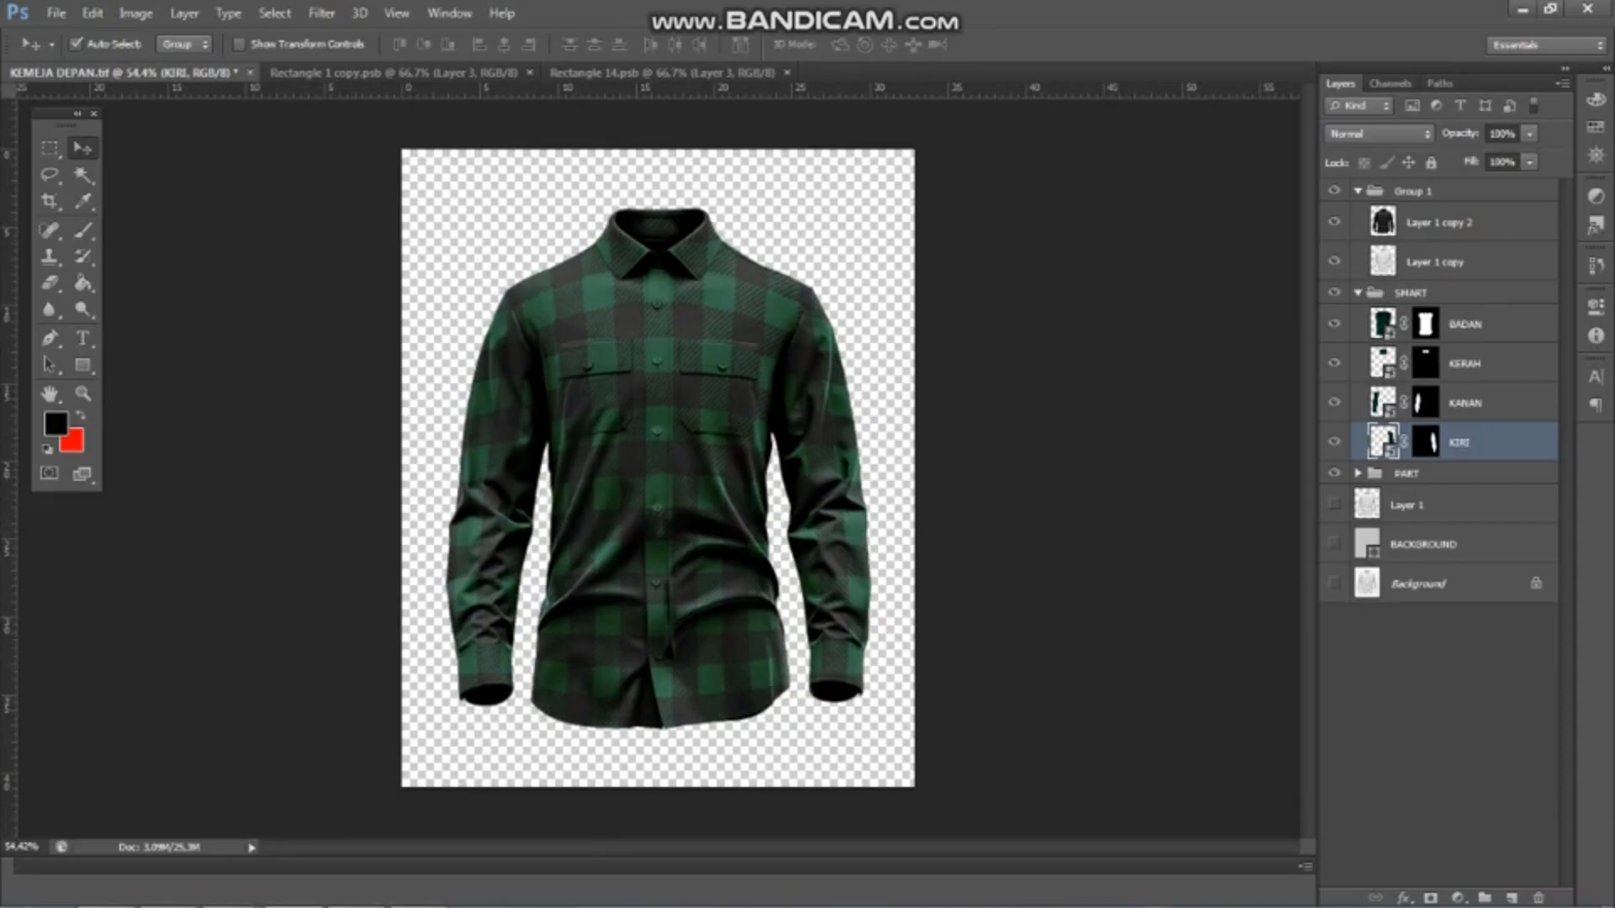
Show the BACKGROUND layer behind the shirt and inspect the finished plaid up close
left_click(1334, 545)
scroll(652, 388, "up", 1)
scroll(652, 389, "down", 1)
scroll(652, 389, "up", 1)
scroll(658, 467, "up", 4)
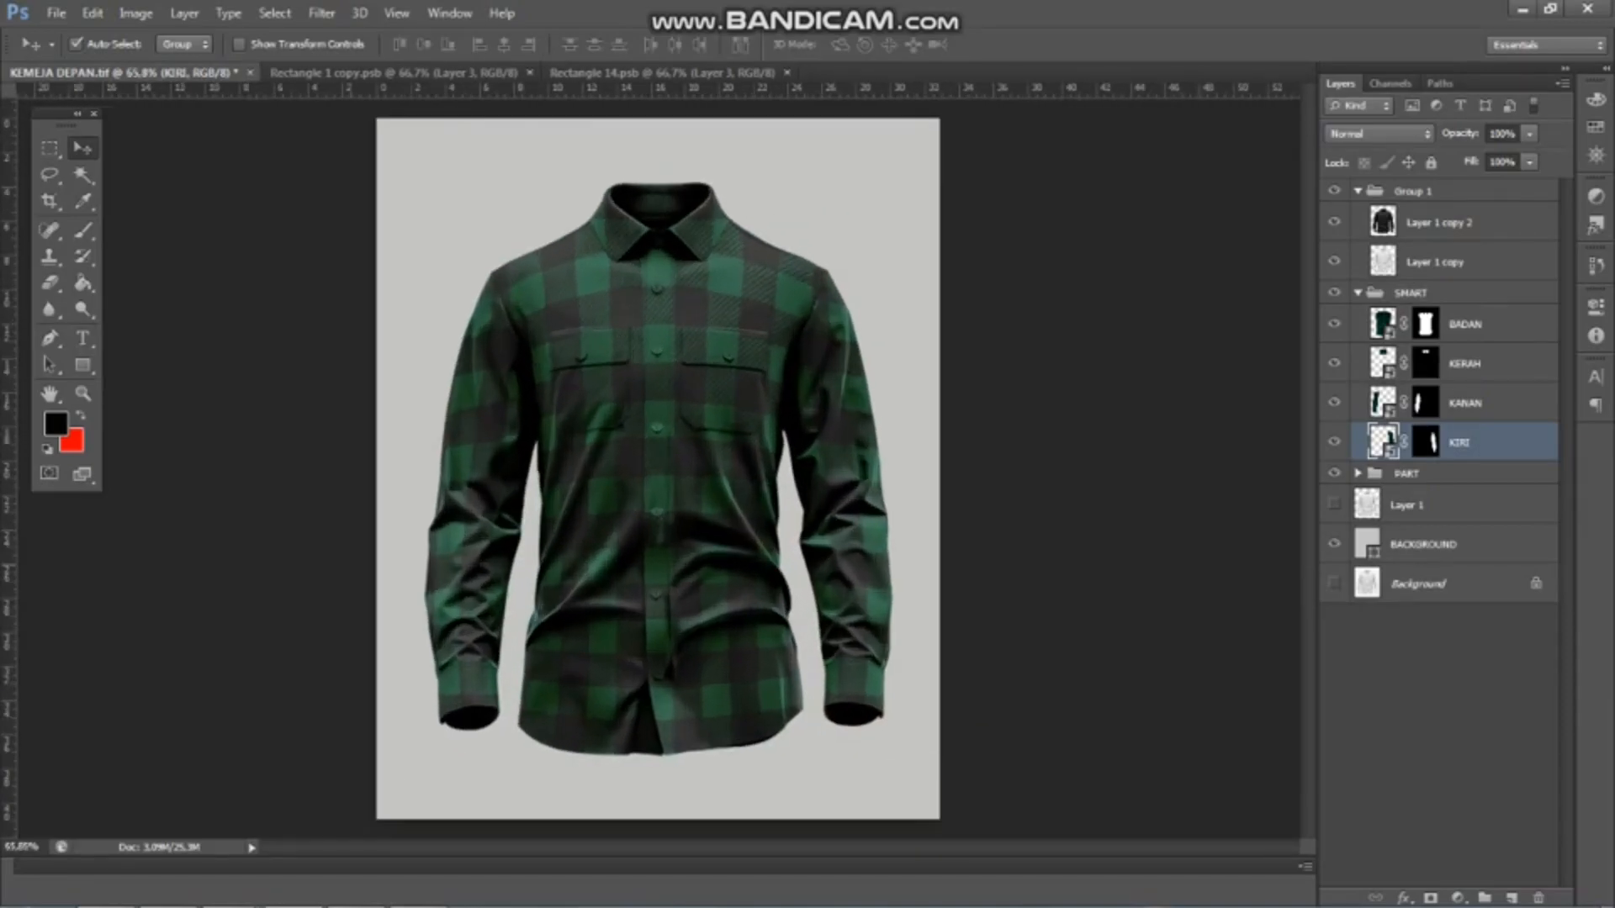
scroll(524, 421, "up", 3)
scroll(631, 403, "down", 5)
scroll(782, 320, "up", 12)
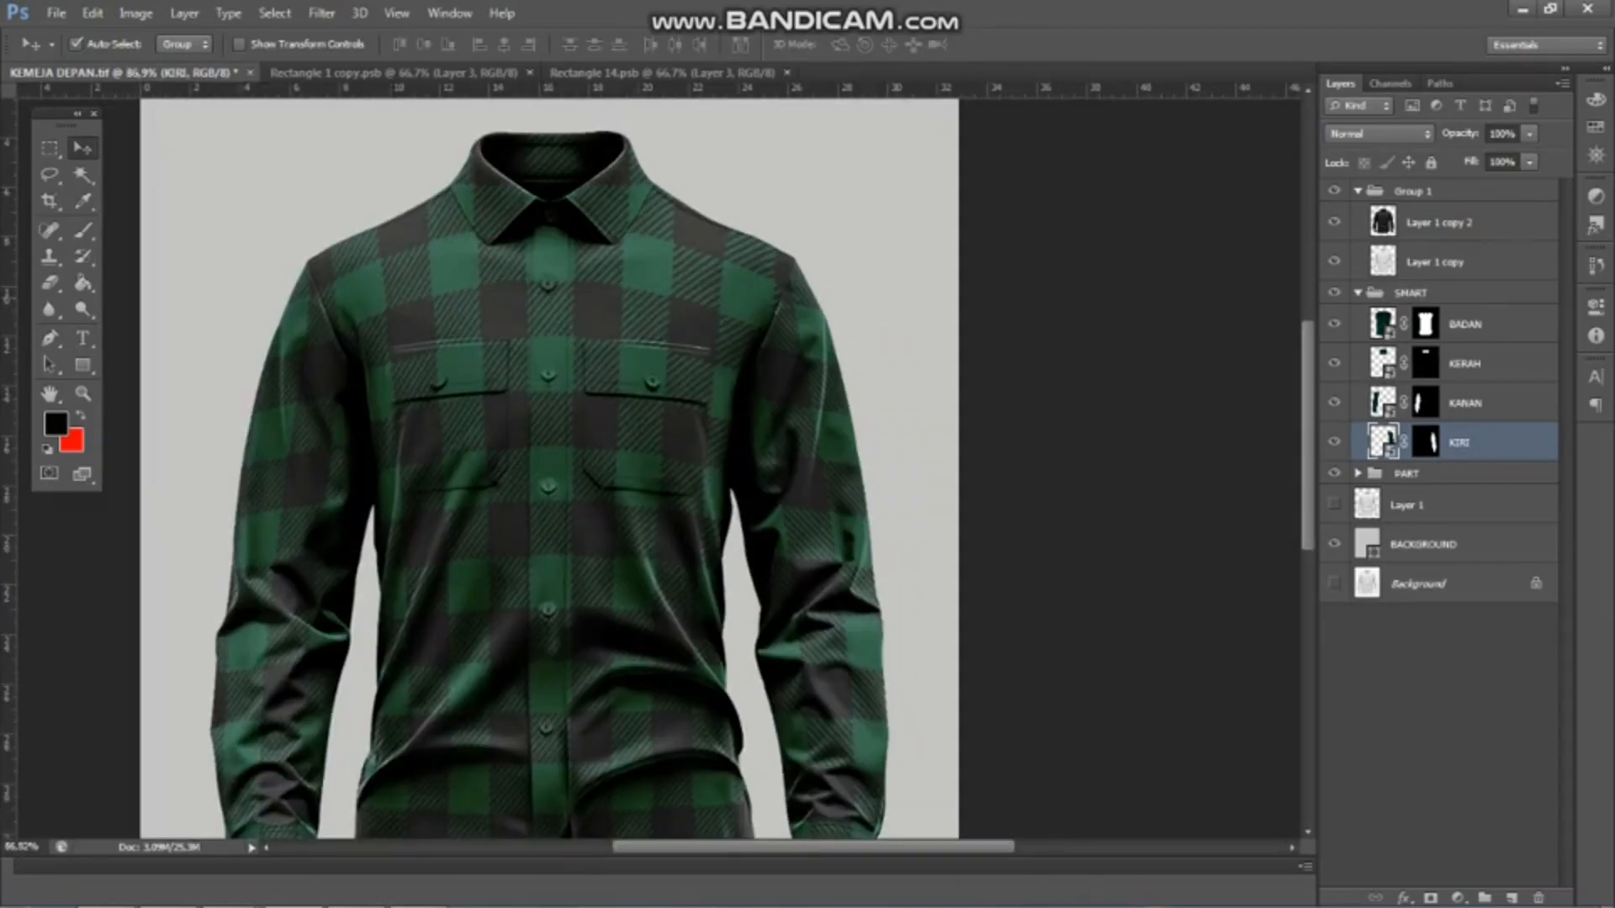
scroll(714, 370, "down", 9)
scroll(656, 462, "down", 3)
scroll(711, 462, "up", 2)
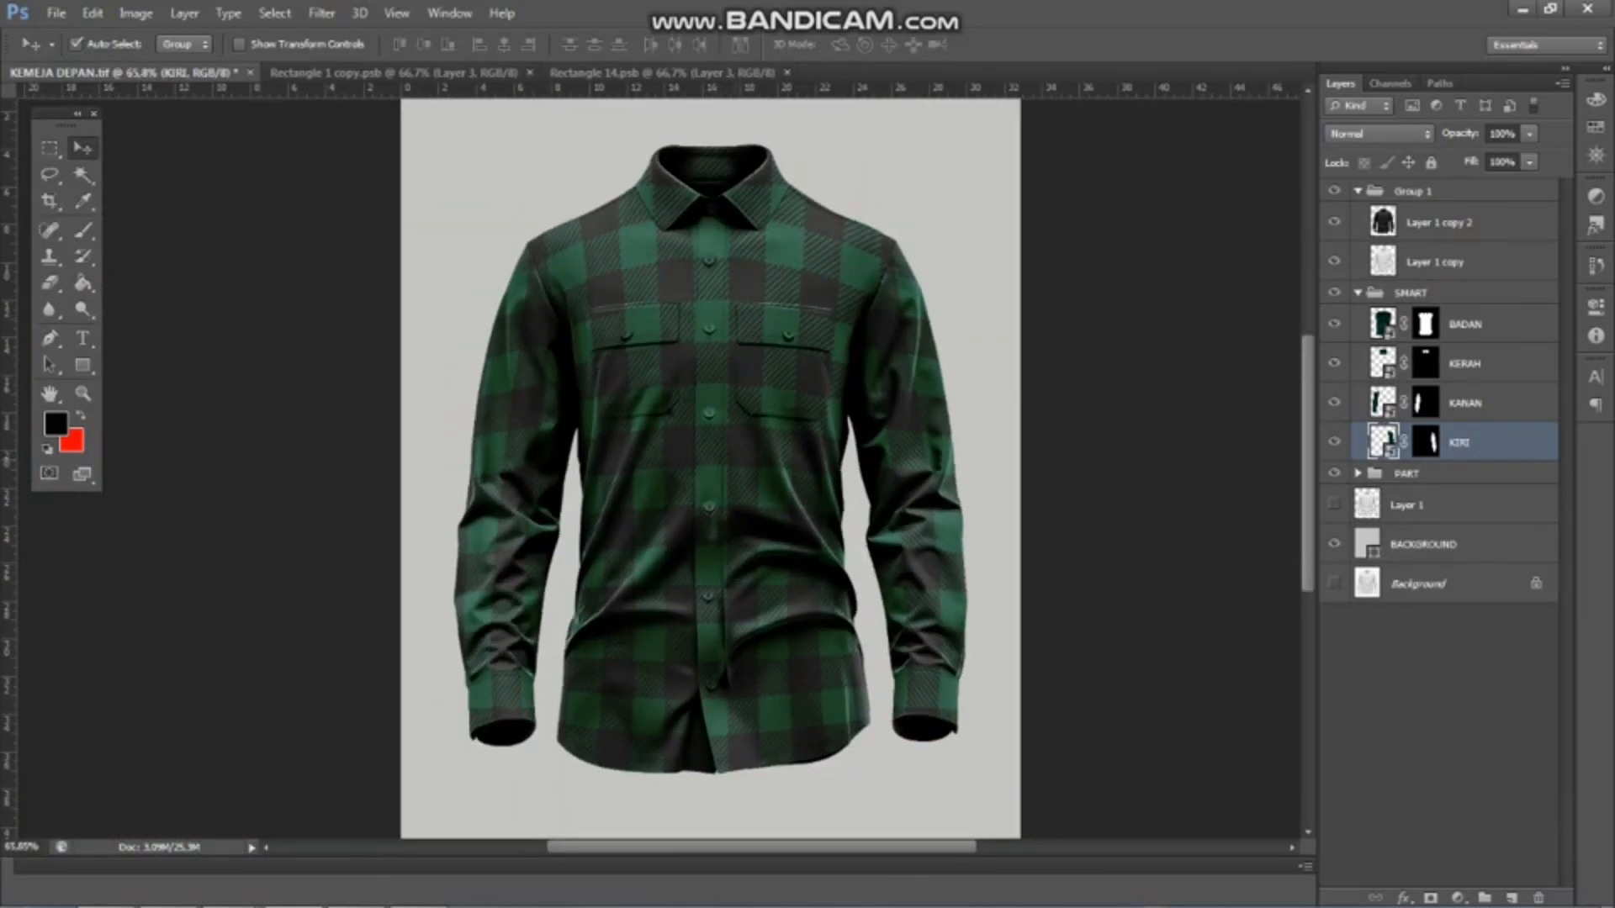
Close the remaining sleeve smart object documents, open logo file 4 from the MOKEUP BAHAN folder and return to the shirt file
left_click(788, 72)
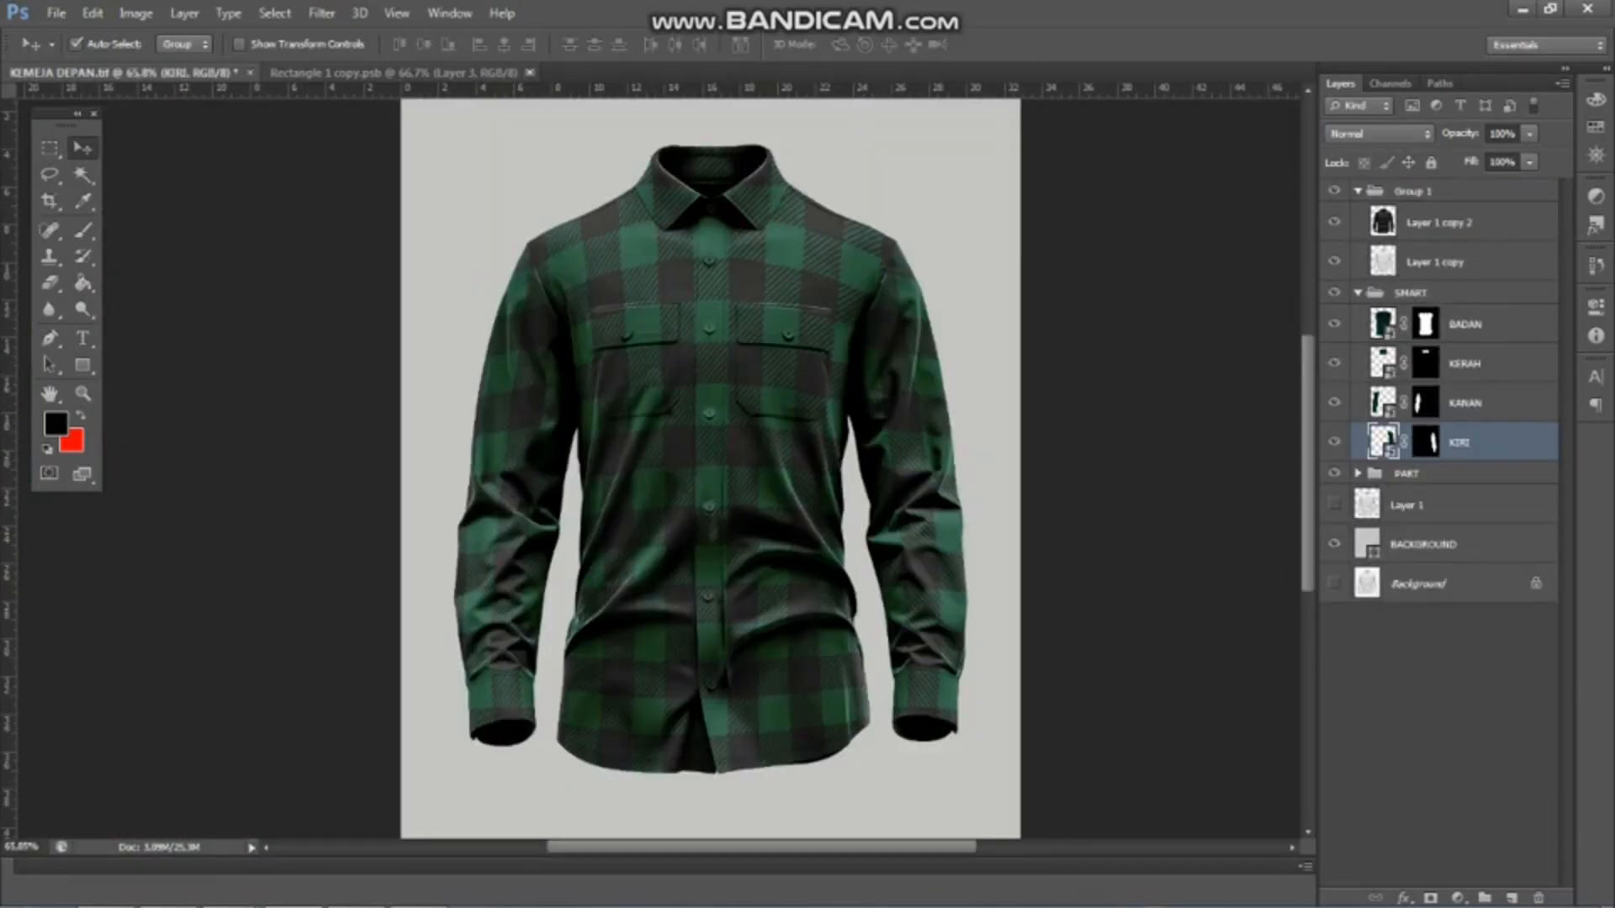
left_click(56, 13)
left_click(72, 54)
left_click(760, 392)
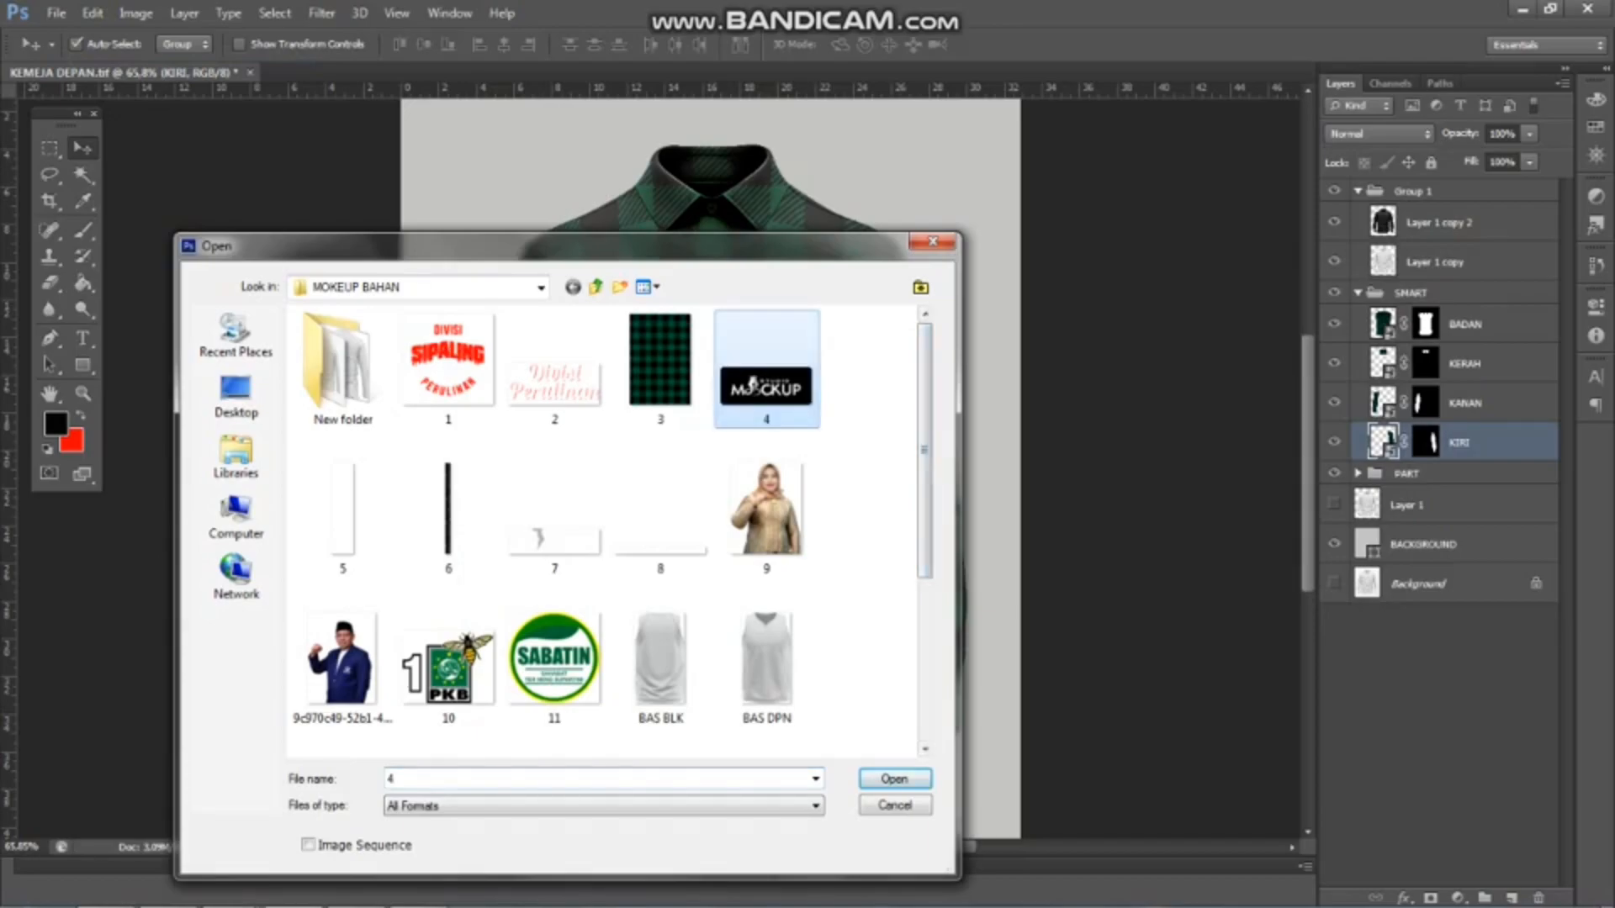
left_click(889, 775)
left_click(126, 72)
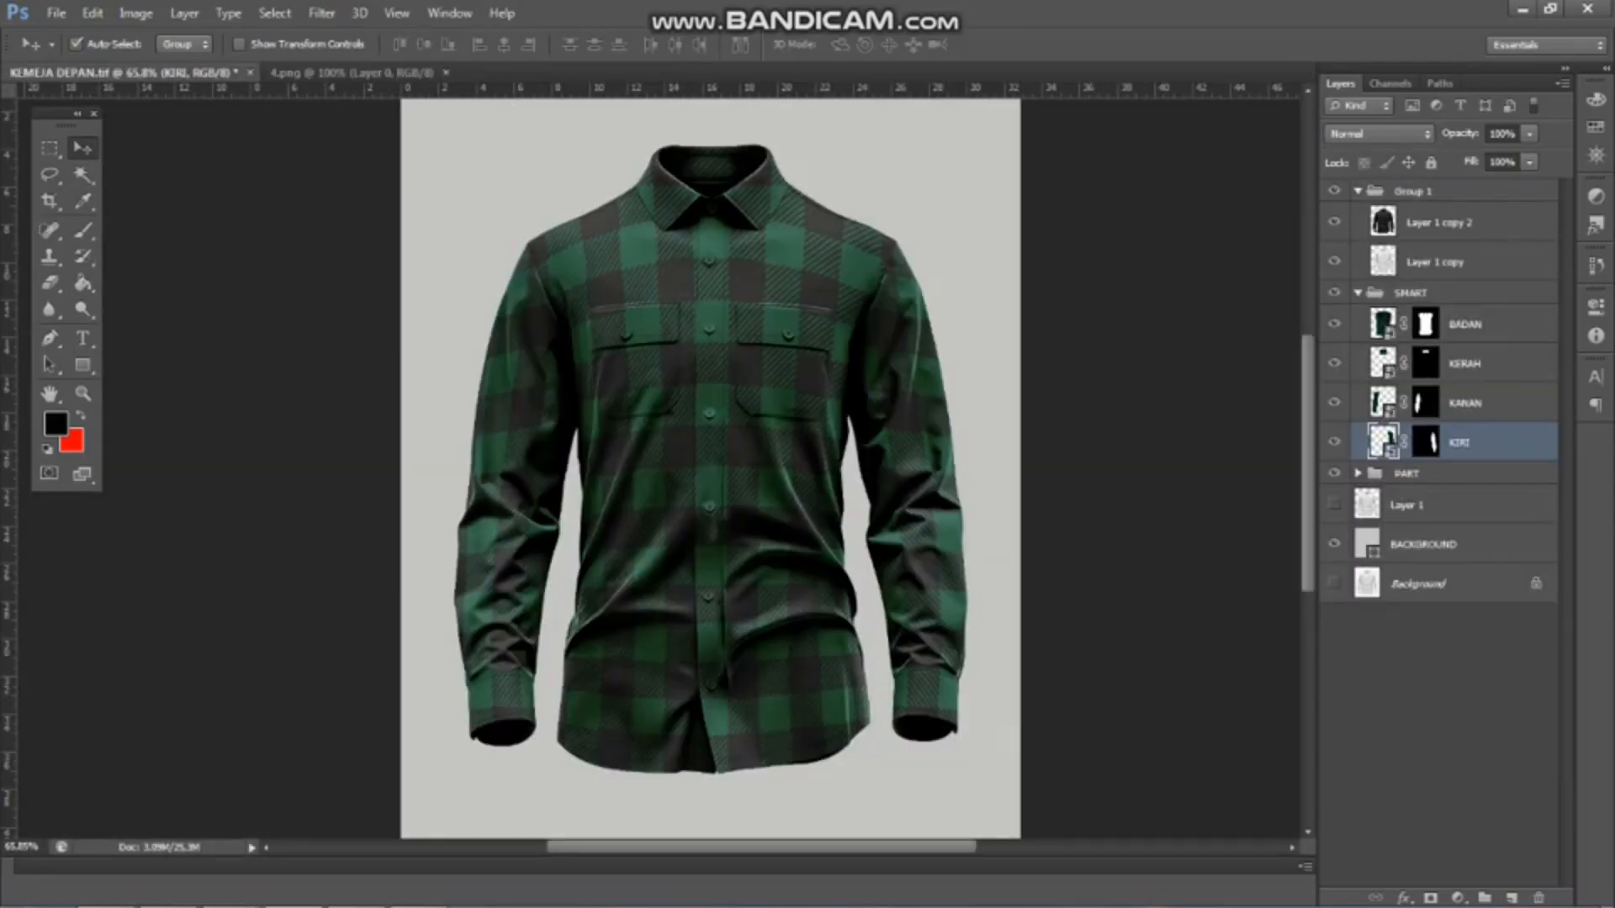
Open the BADAN smart object and copy the Studio Mockup logo from 4.png into it
double_click(1383, 324)
left_click(811, 368)
left_click(370, 73)
left_click_drag(676, 405, 787, 657)
scroll(718, 551, "up", 2)
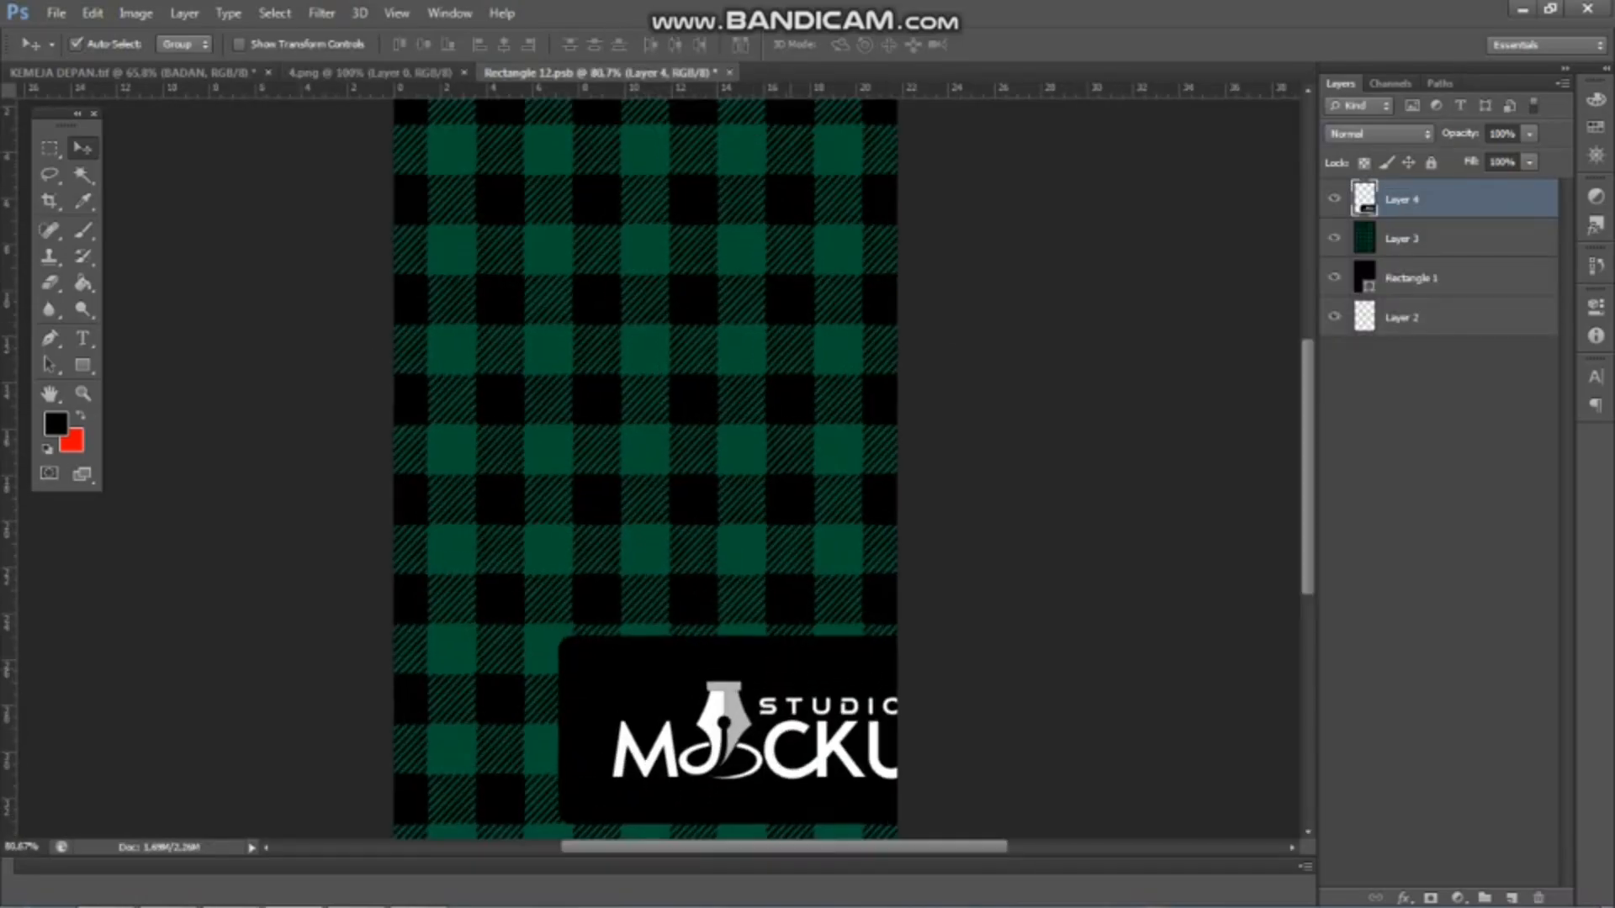
Scale the logo to about 19%, place it in the lower right of the plaid and save the BADAN smart object
key("ctrl+t")
scroll(702, 526, "down", 2)
left_click_drag(593, 751, 809, 652)
scroll(765, 627, "up", 7)
key("ctrl+s")
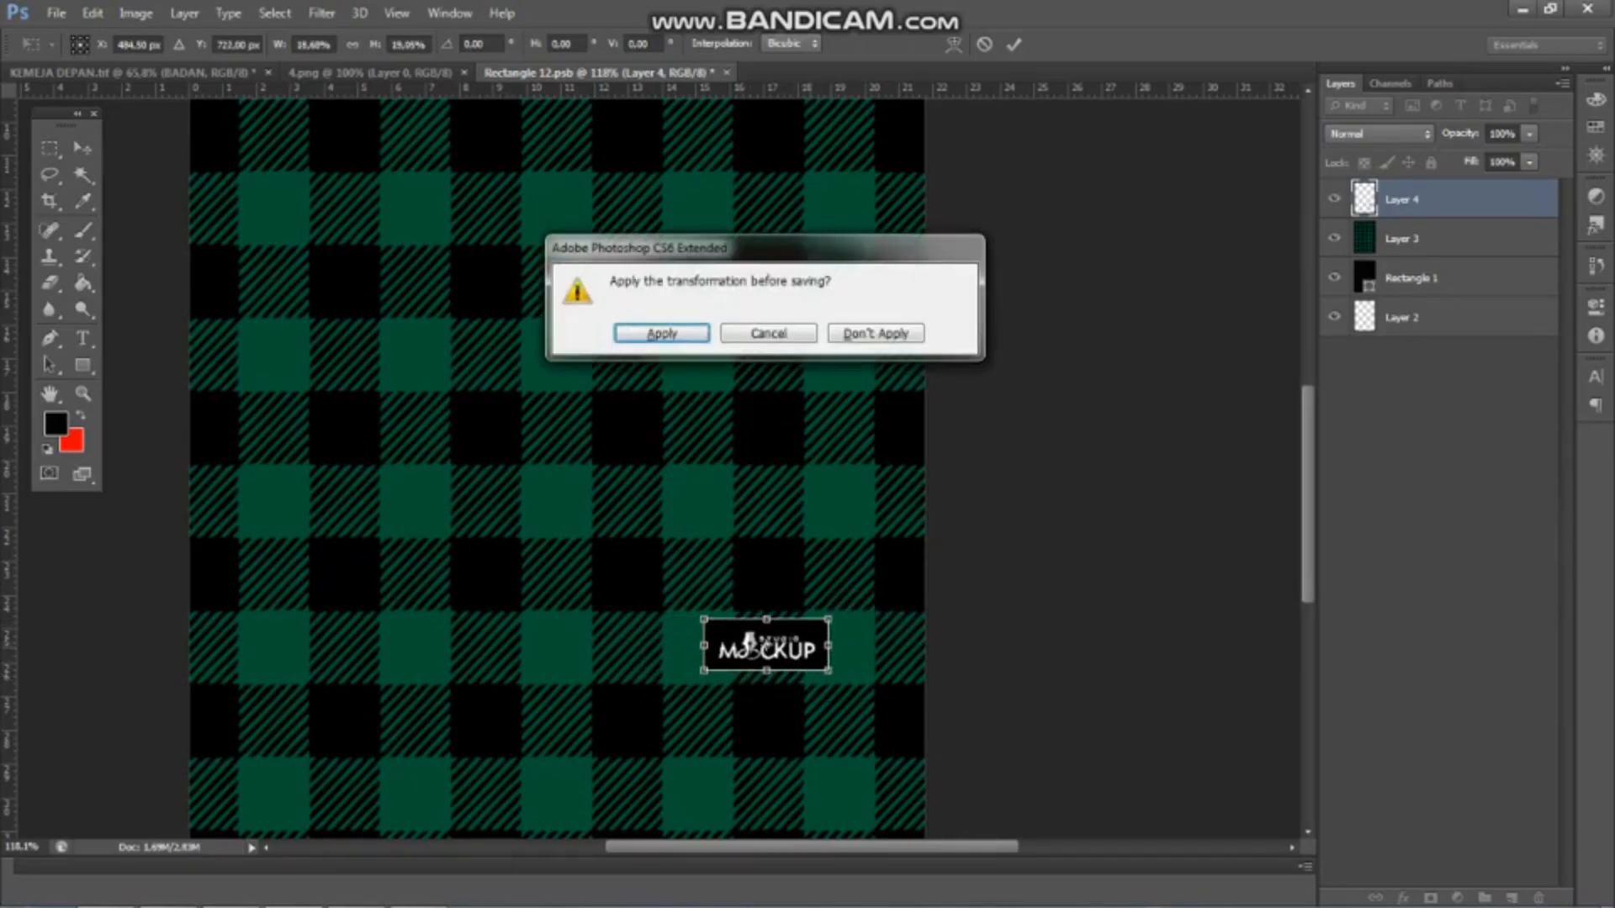
key("Return")
key("ctrl+Tab")
scroll(774, 505, "down", 1)
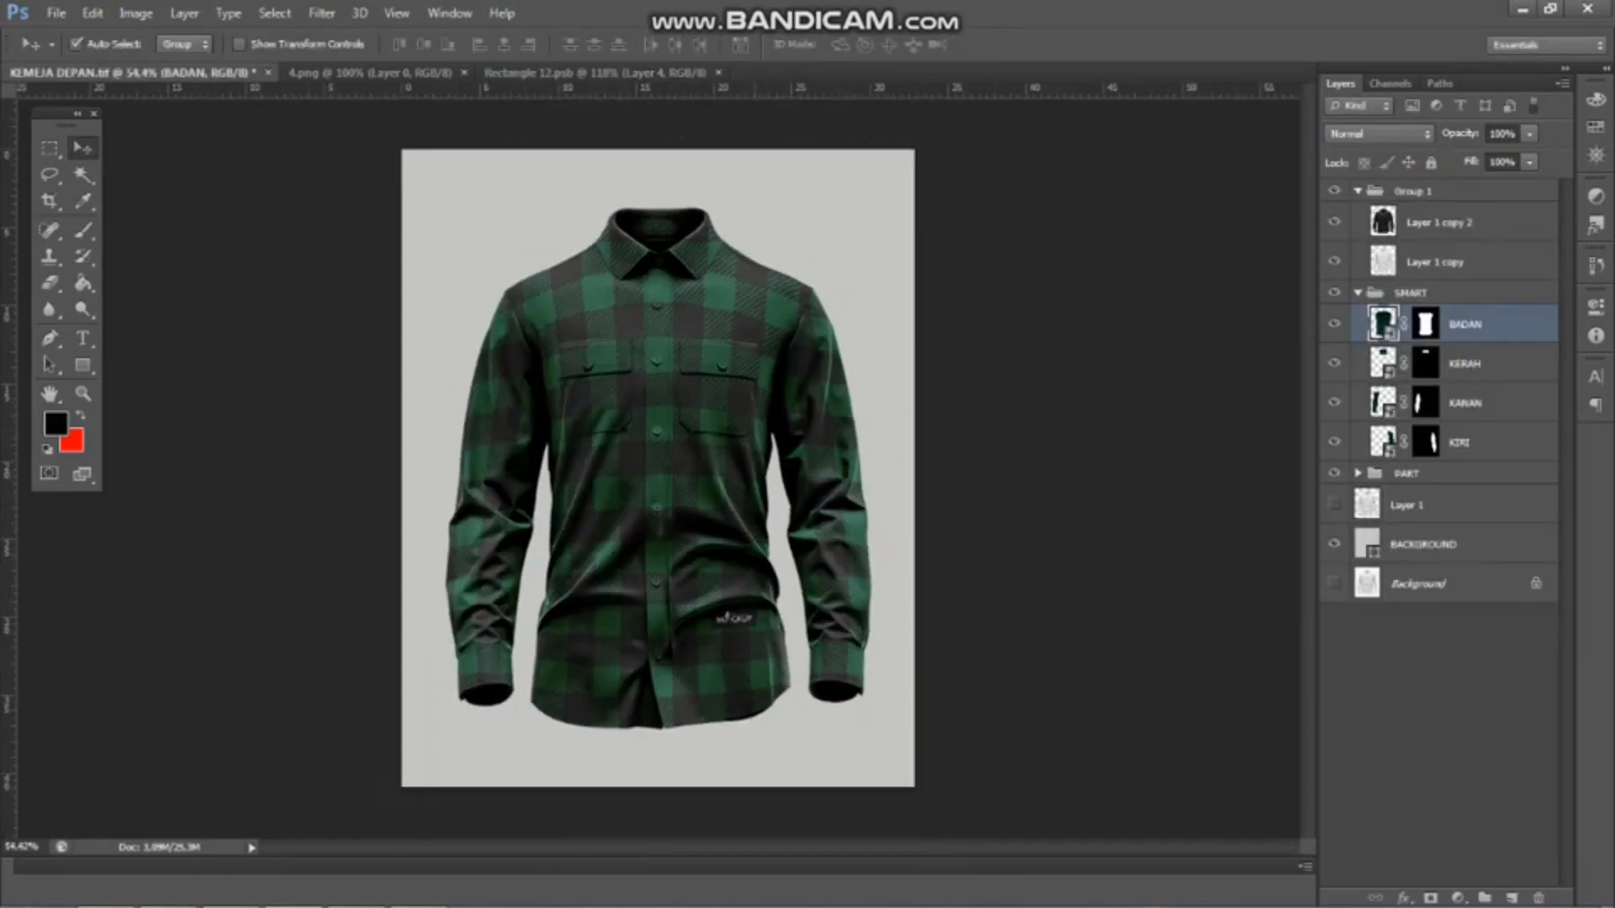
Close the 4.png logo document and check the logo's placement on the shirt
scroll(773, 505, "up", 3)
key("ctrl+shift+Tab")
key("ctrl+shift+Tab")
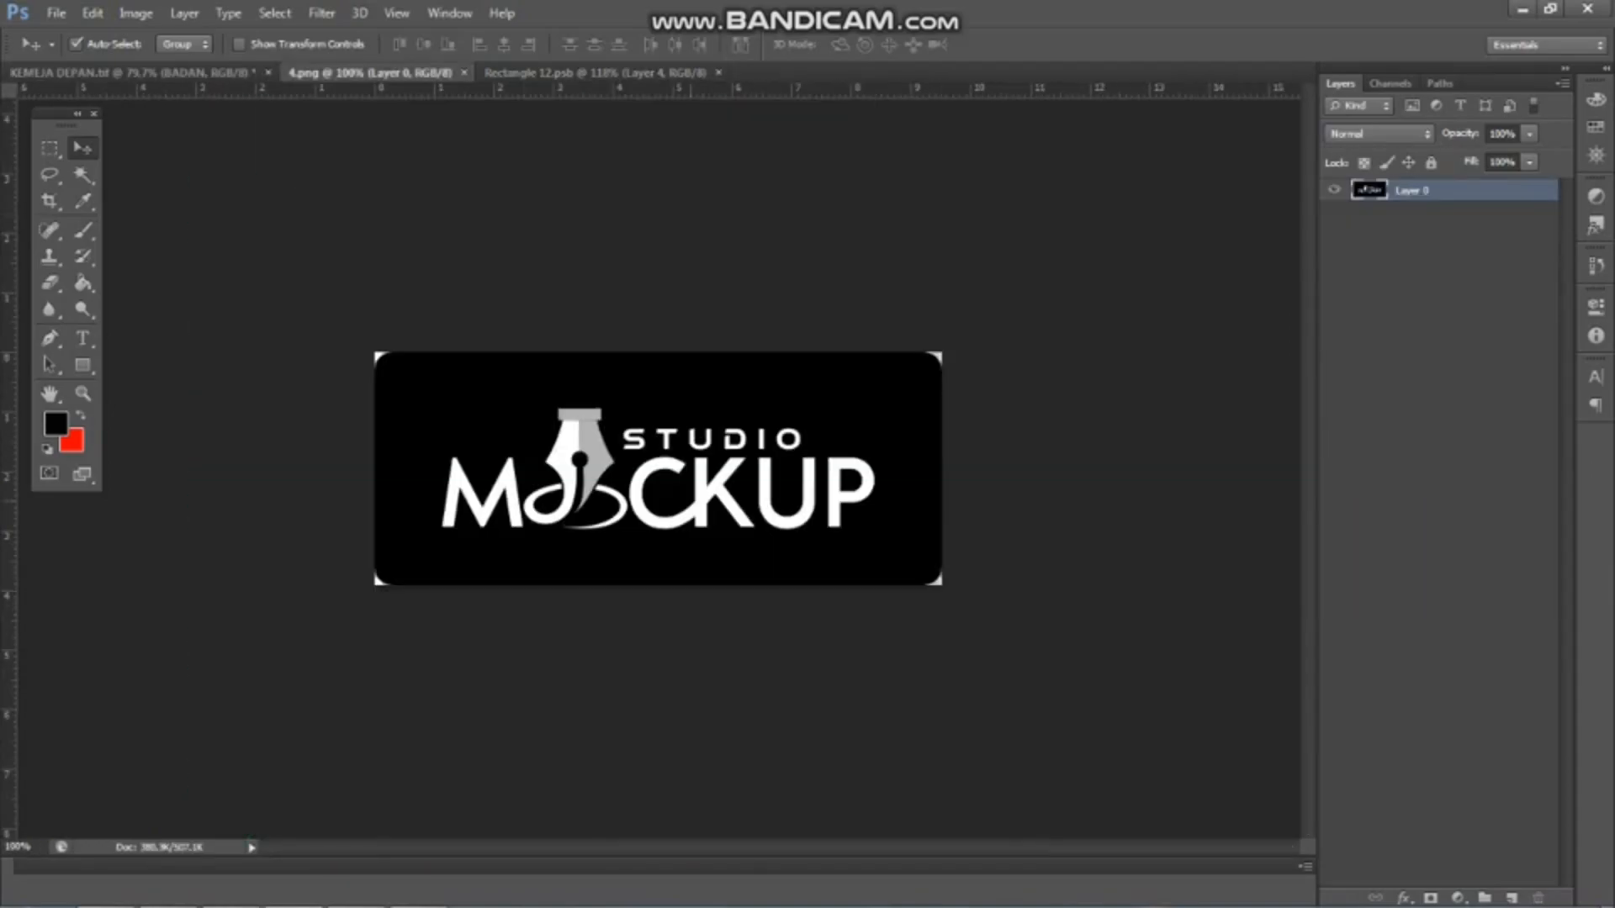
key("ctrl+w")
scroll(681, 429, "down", 2)
key("ctrl+Tab")
scroll(723, 589, "down", 4)
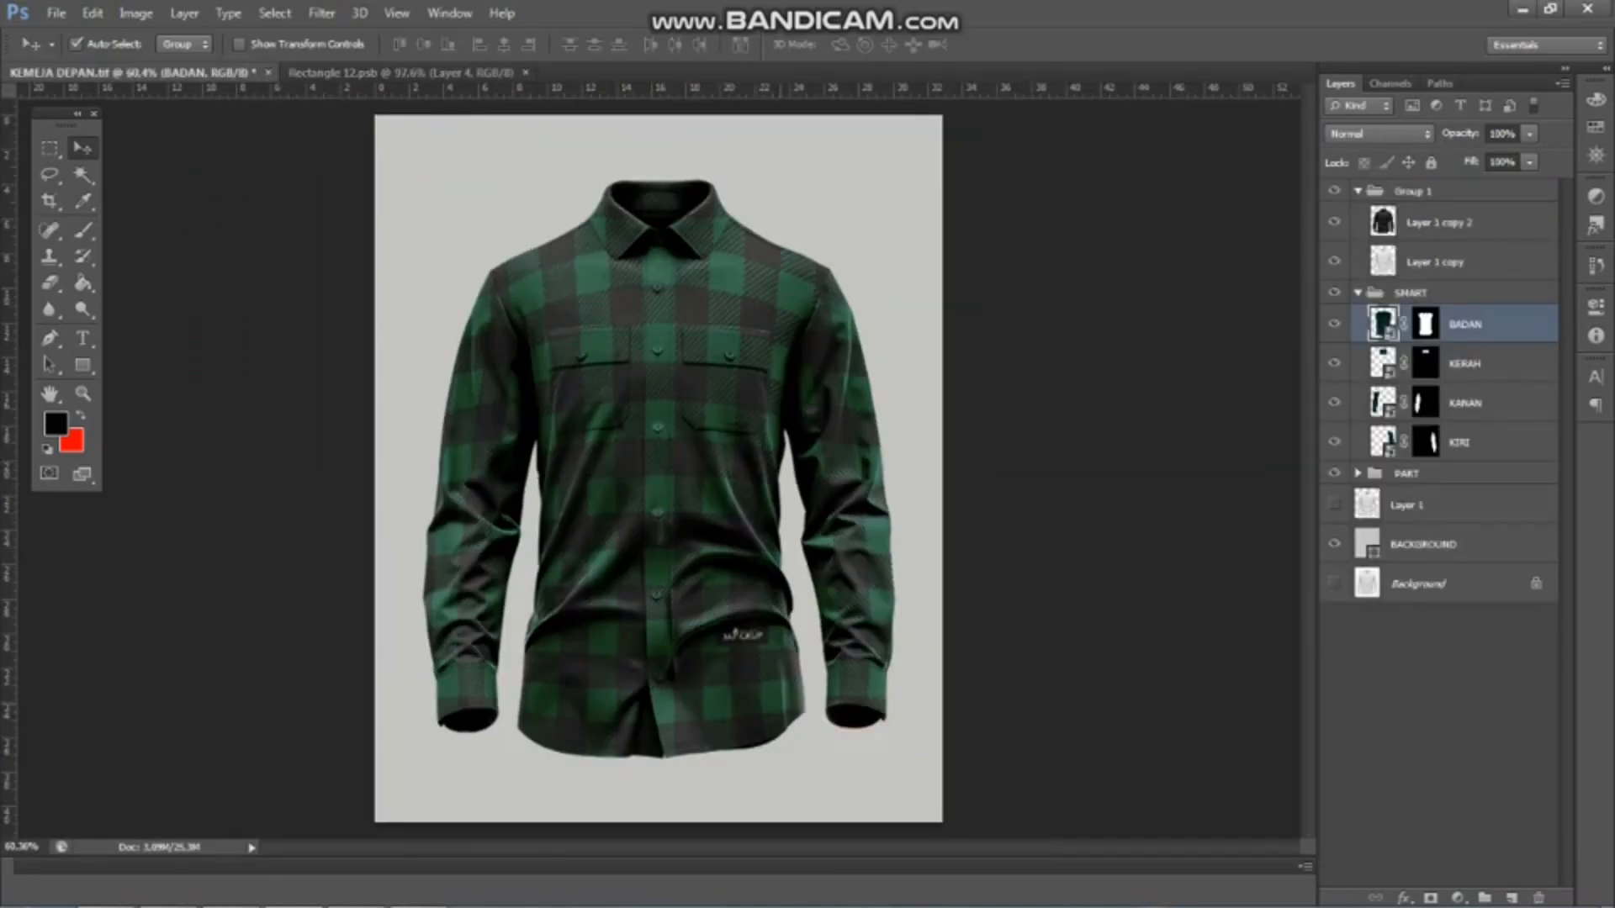
Move the logo down one plaid row in the BADAN smart object, save it and view the shirt
scroll(759, 683, "up", 9)
scroll(758, 683, "down", 3)
key("ctrl+Tab")
scroll(757, 605, "up", 2)
left_click_drag(770, 614, 769, 771)
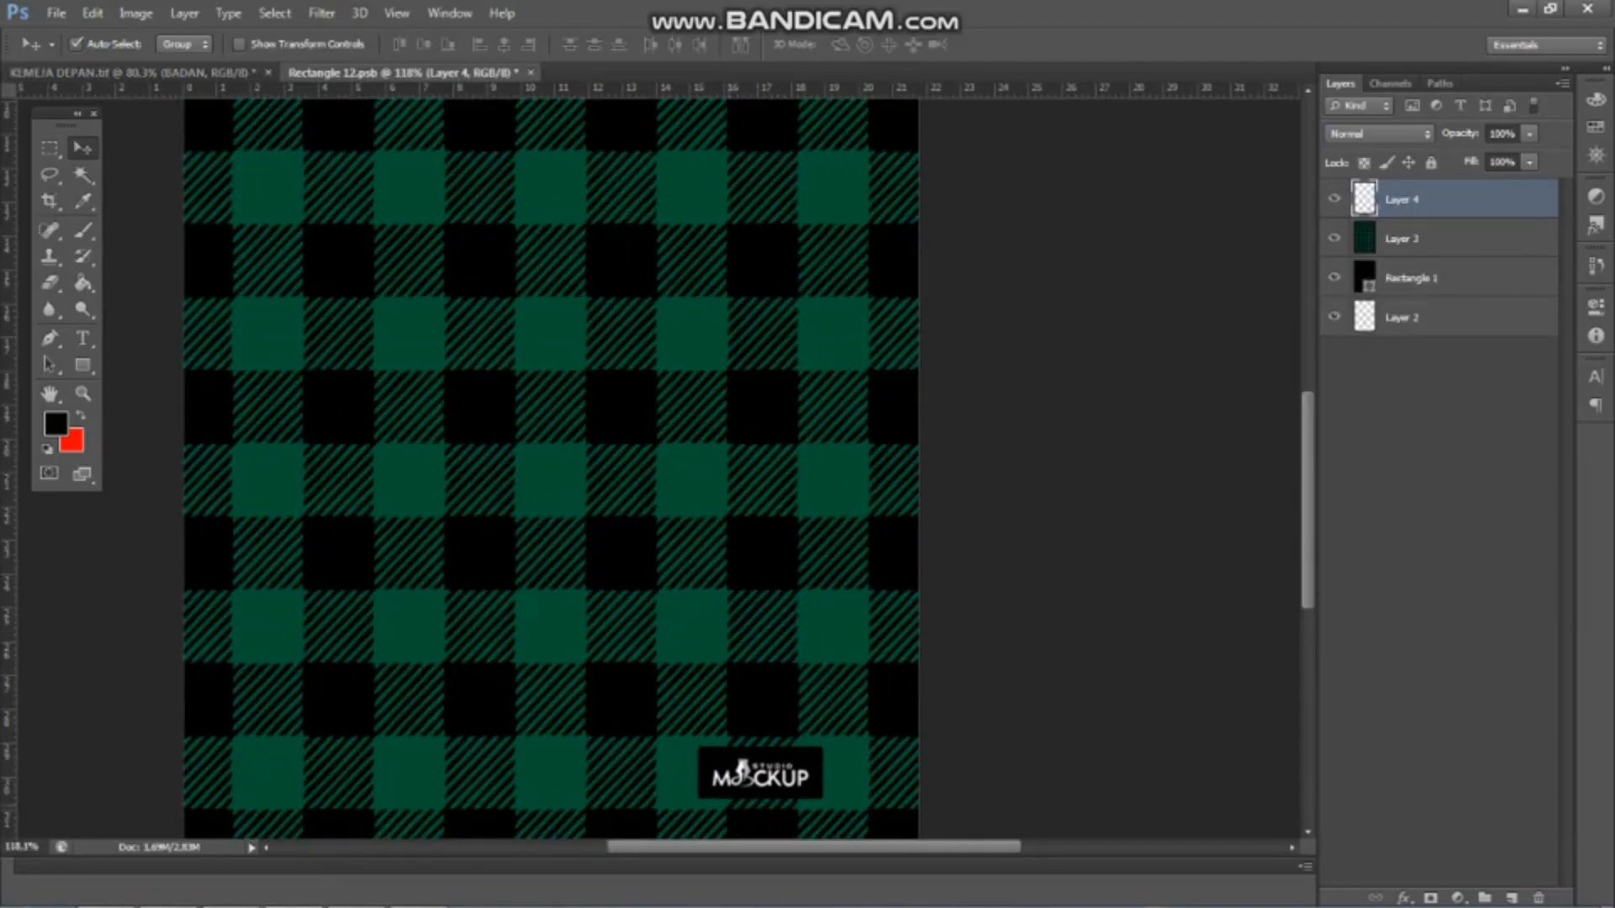
key("ctrl+Tab")
scroll(698, 656, "up", 2)
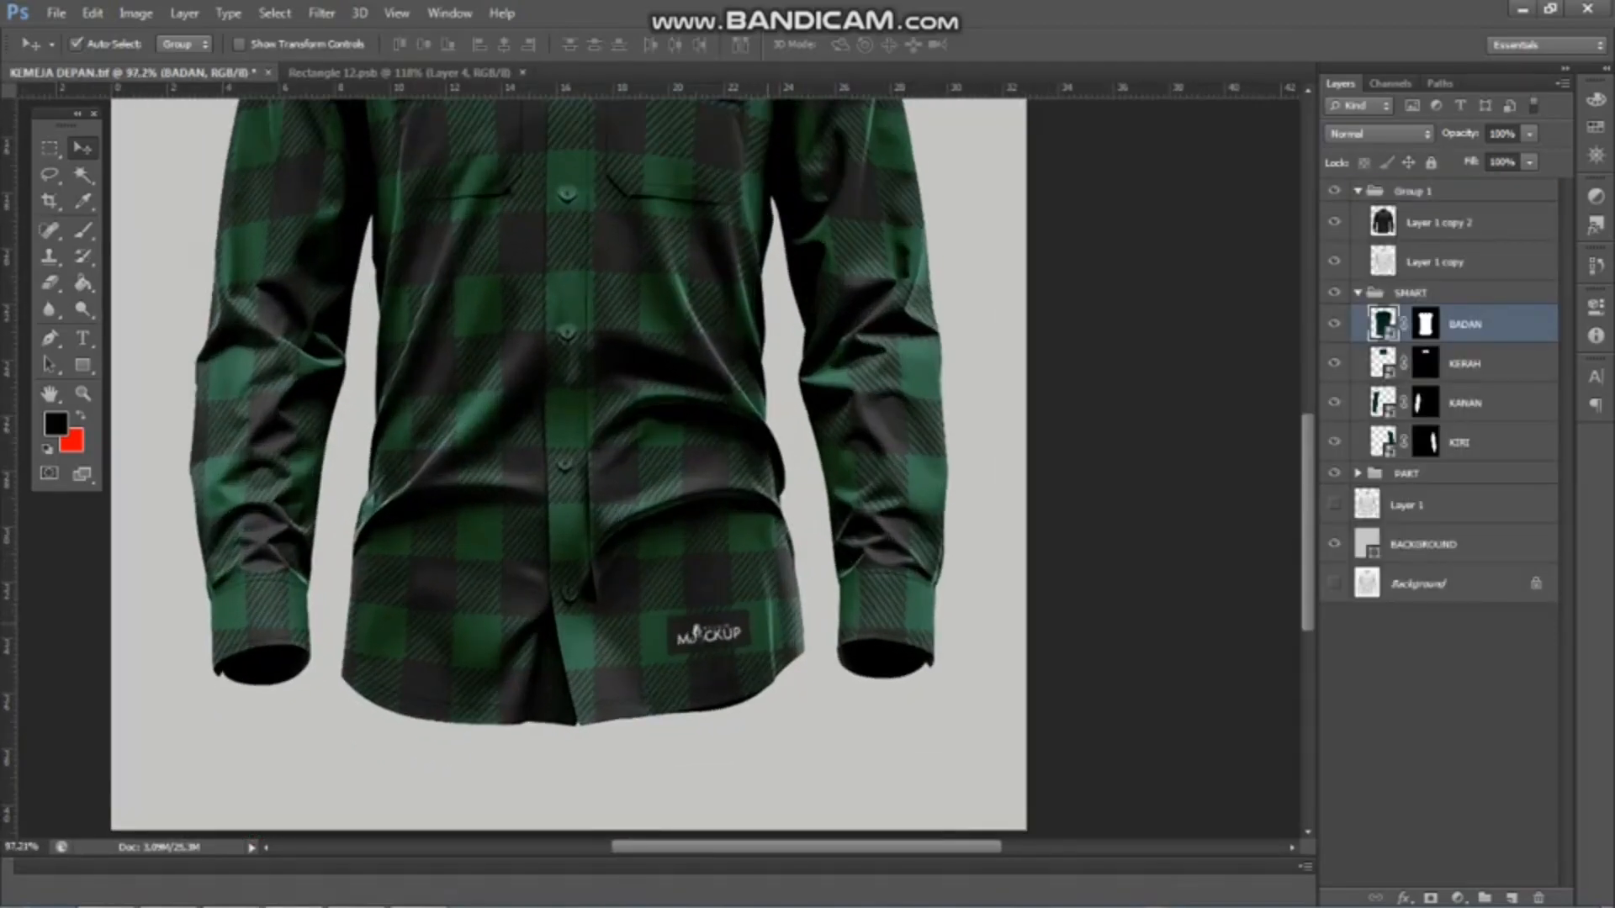
scroll(698, 656, "down", 4)
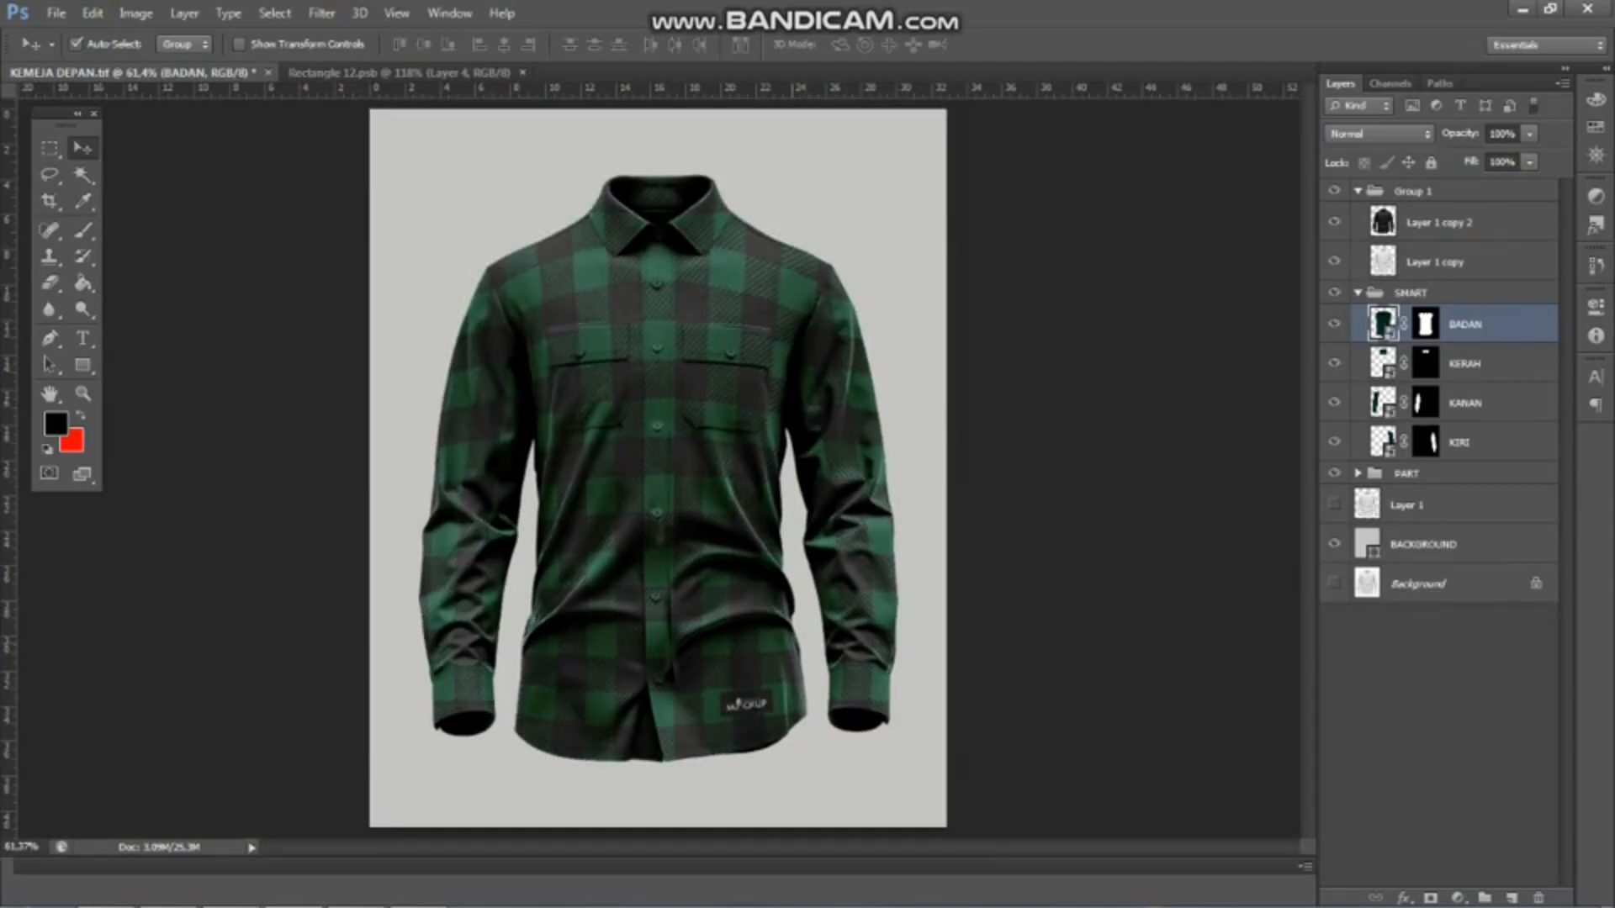
Move the logo back up the plaid, scale it down slightly, save the BADAN smart object and return to the shirt
scroll(744, 693, "up", 2)
key("ctrl+Tab")
left_click_drag(804, 765, 812, 583)
scroll(803, 596, "up", 1)
scroll(814, 612, "up", 3)
key("ctrl+t")
left_click_drag(776, 631, 797, 622)
key("Return")
scroll(681, 458, "down", 10)
left_click(143, 73)
scroll(745, 643, "down", 2)
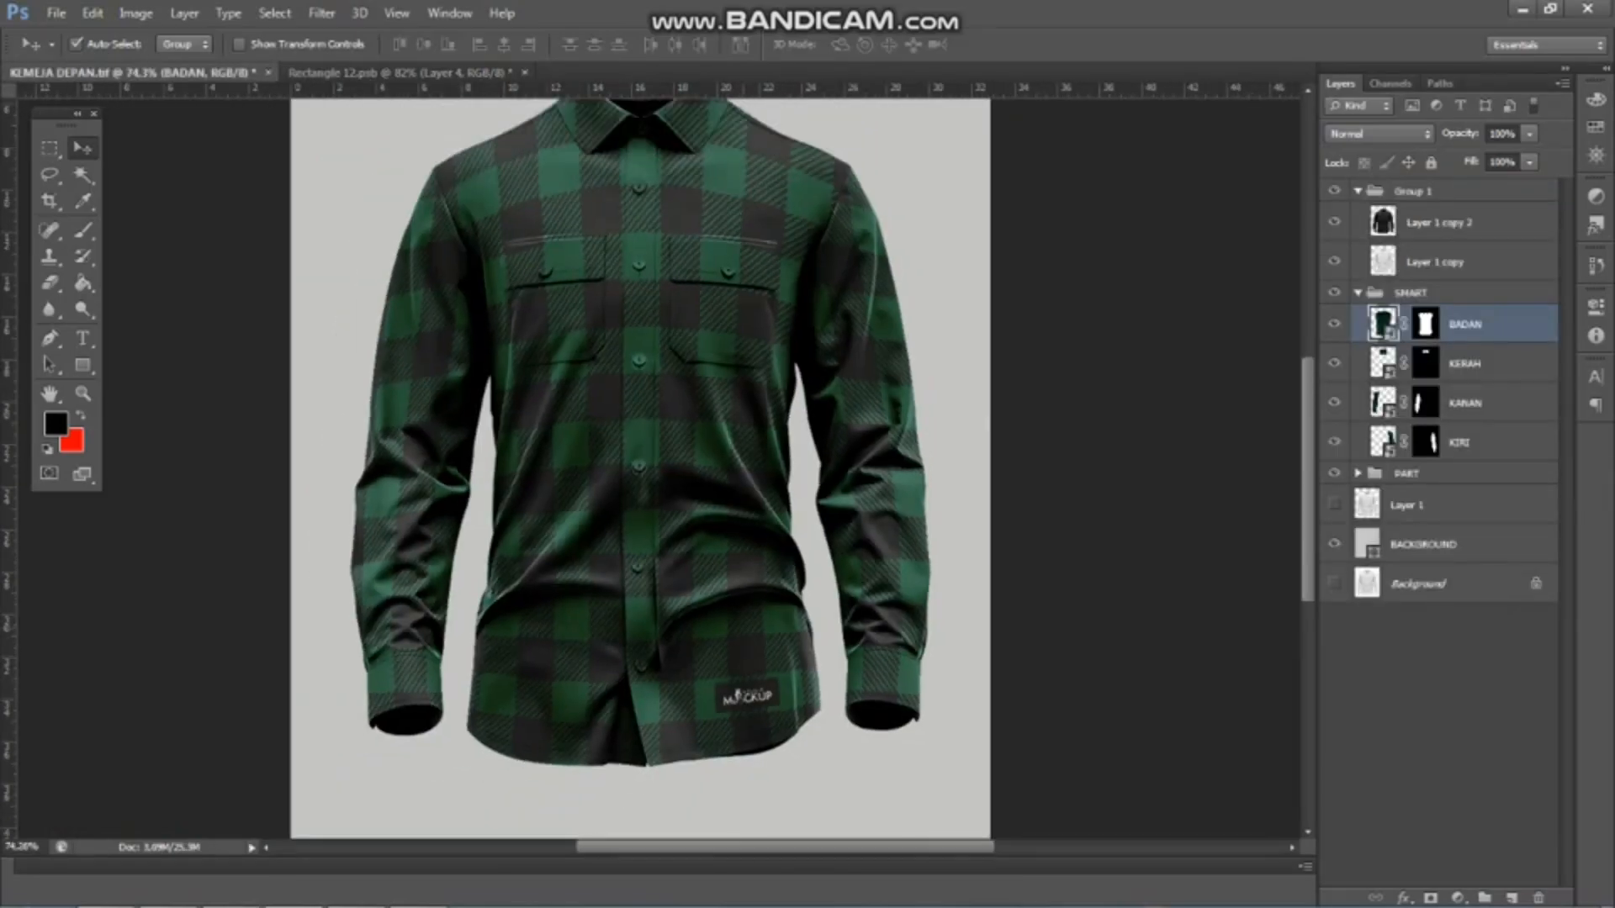
Lower the logo onto the black plaid square, enlarge it slightly, apply the transformation and save the BADAN smart object
scroll(744, 630, "up", 3)
key("ctrl+Tab")
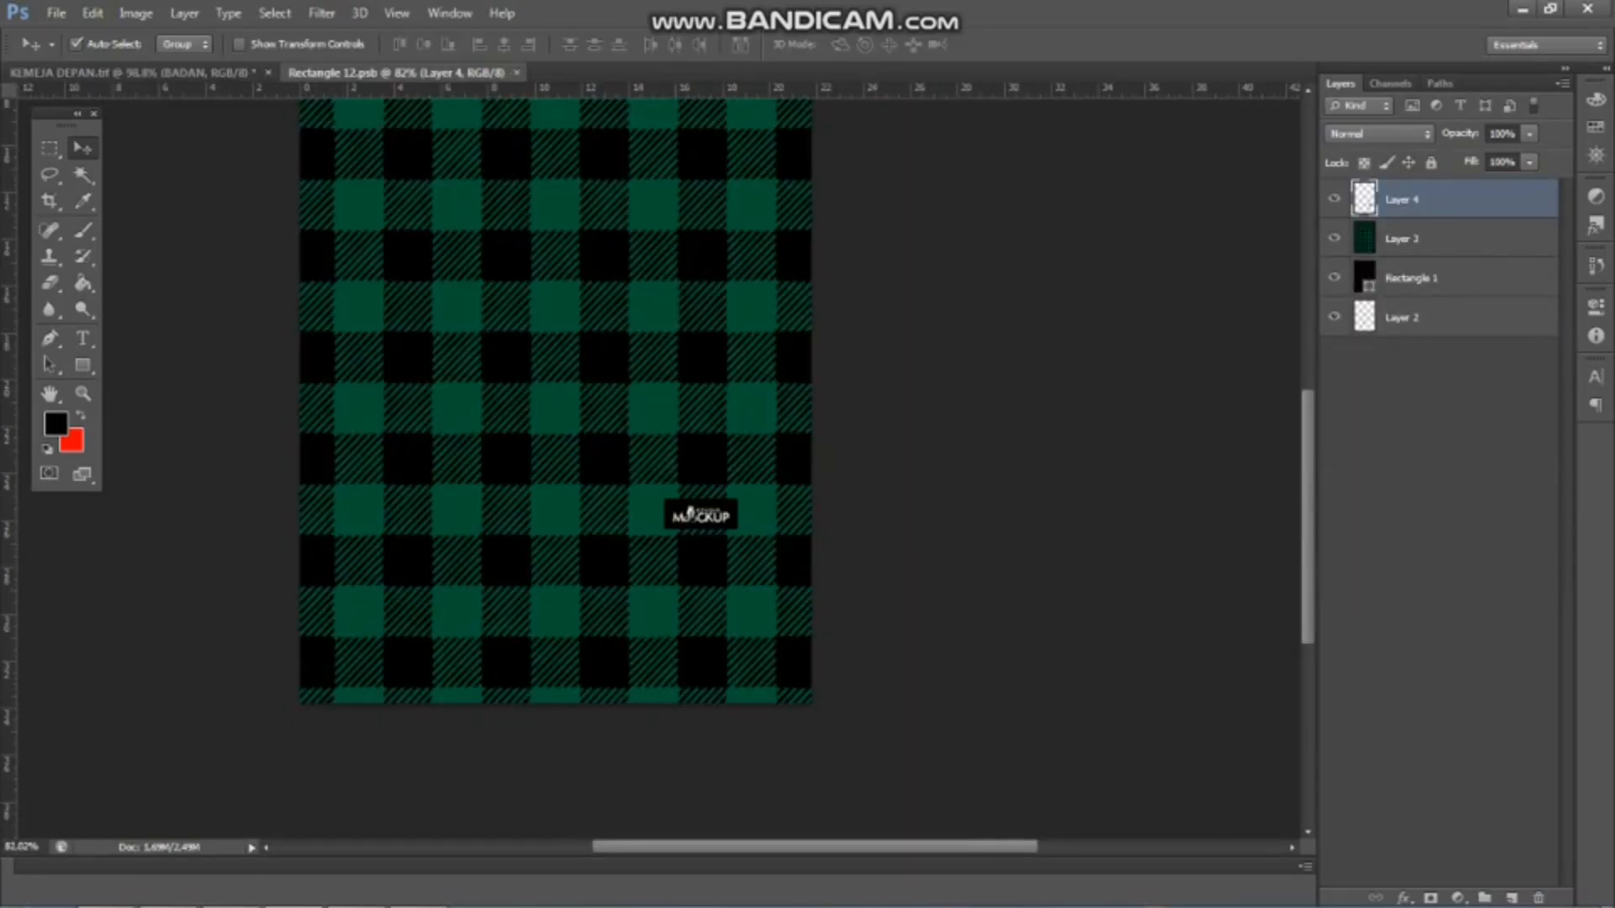
key("ctrl+Tab")
scroll(757, 639, "up", 1)
key("ctrl+Tab")
scroll(710, 466, "up", 1)
left_click_drag(710, 466, 659, 530)
scroll(671, 535, "up", 1)
key("ctrl+t")
key("ctrl+s")
key("Return")
key("ctrl+Tab")
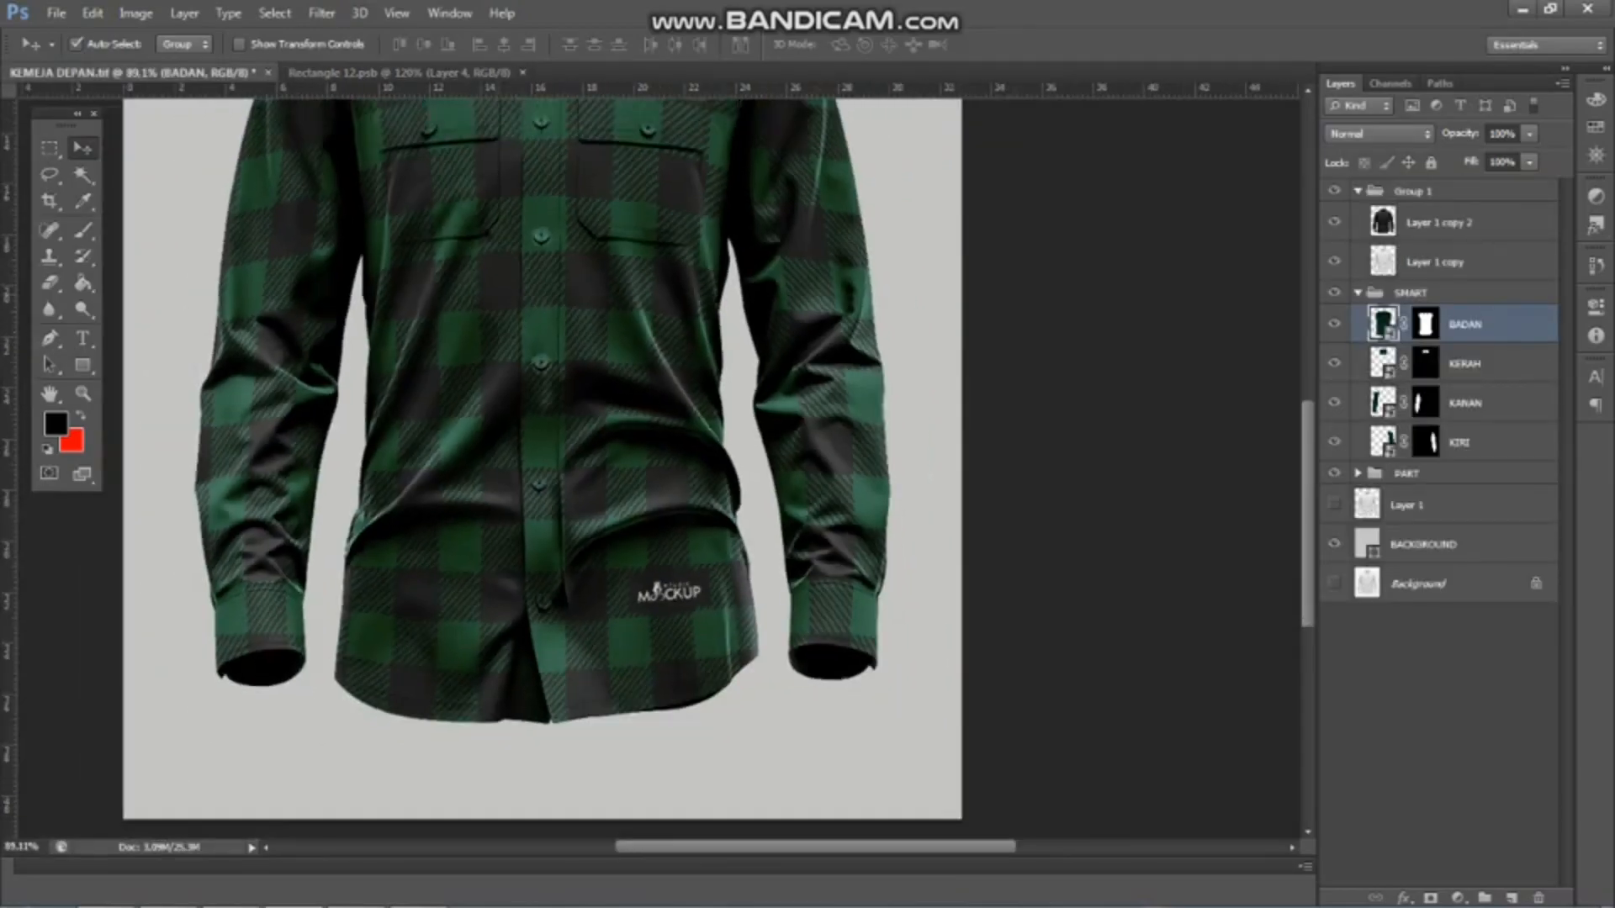
Examine the logo near the shirt's hem at full view and up close
key("ctrl+0")
scroll(622, 404, "up", 1)
scroll(690, 412, "down", 1)
scroll(656, 412, "up", 1)
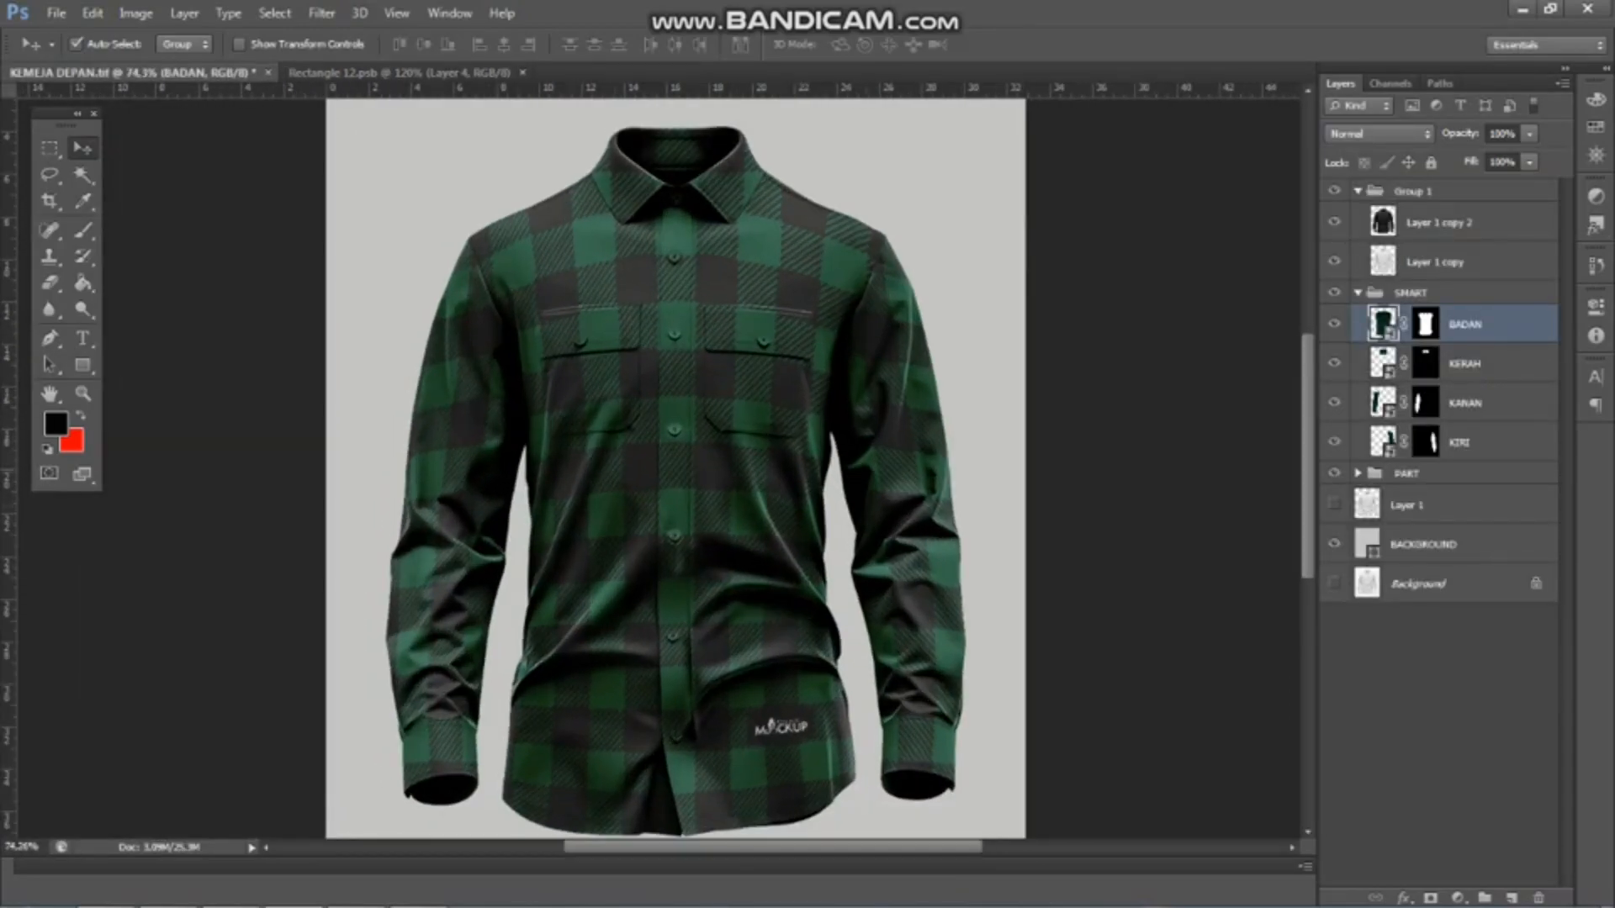
scroll(756, 412, "down", 3)
scroll(659, 472, "up", 1)
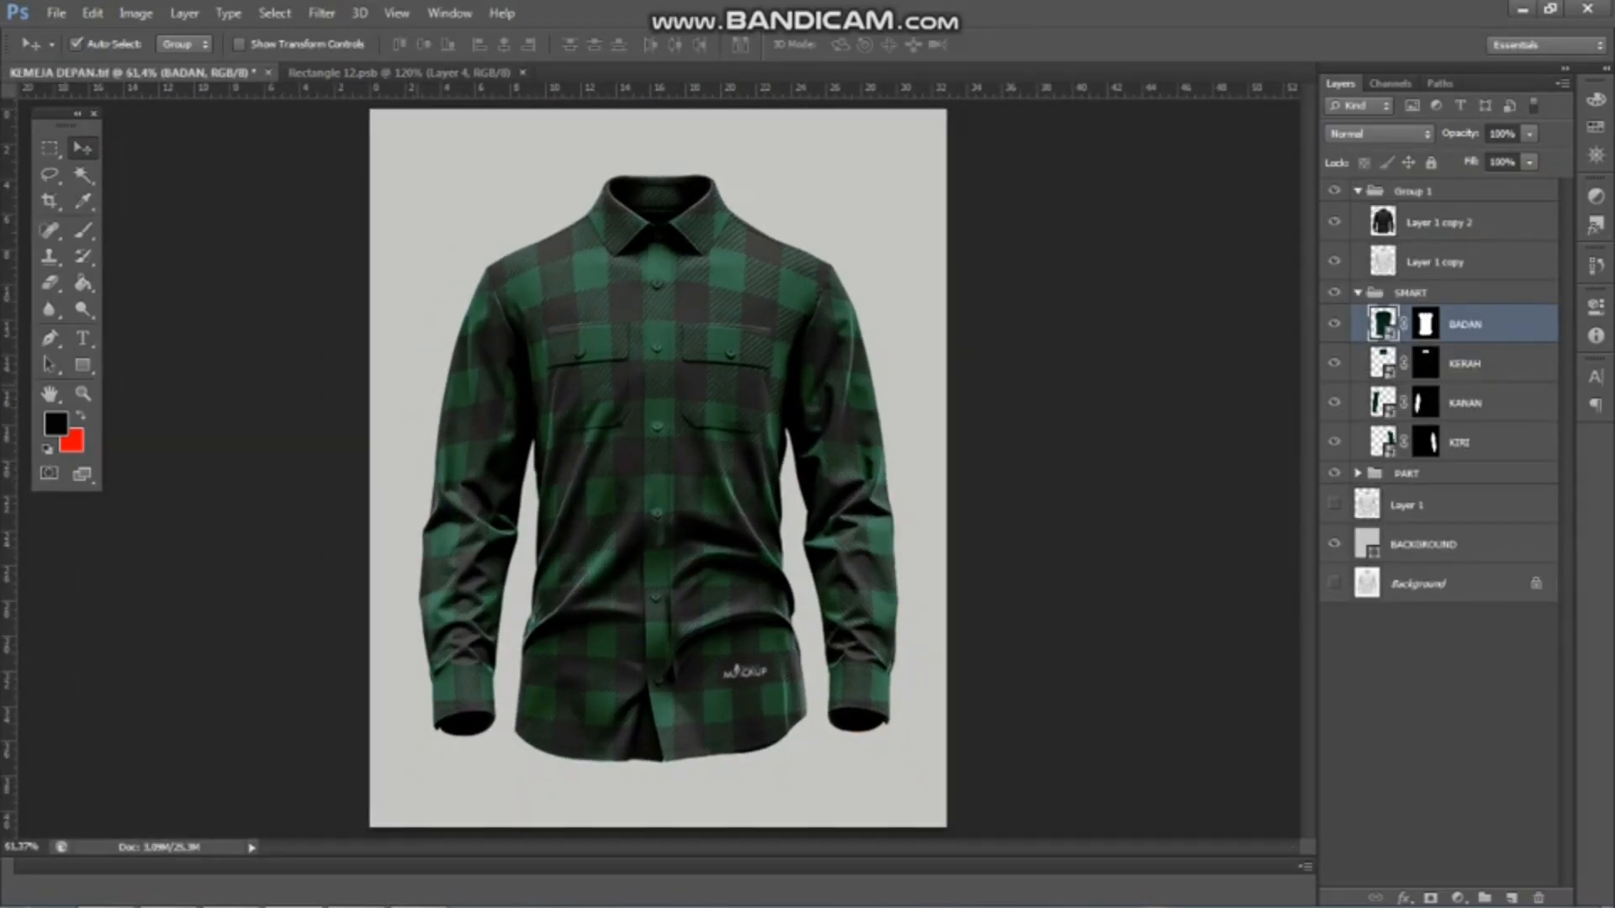
scroll(658, 473, "up", 1)
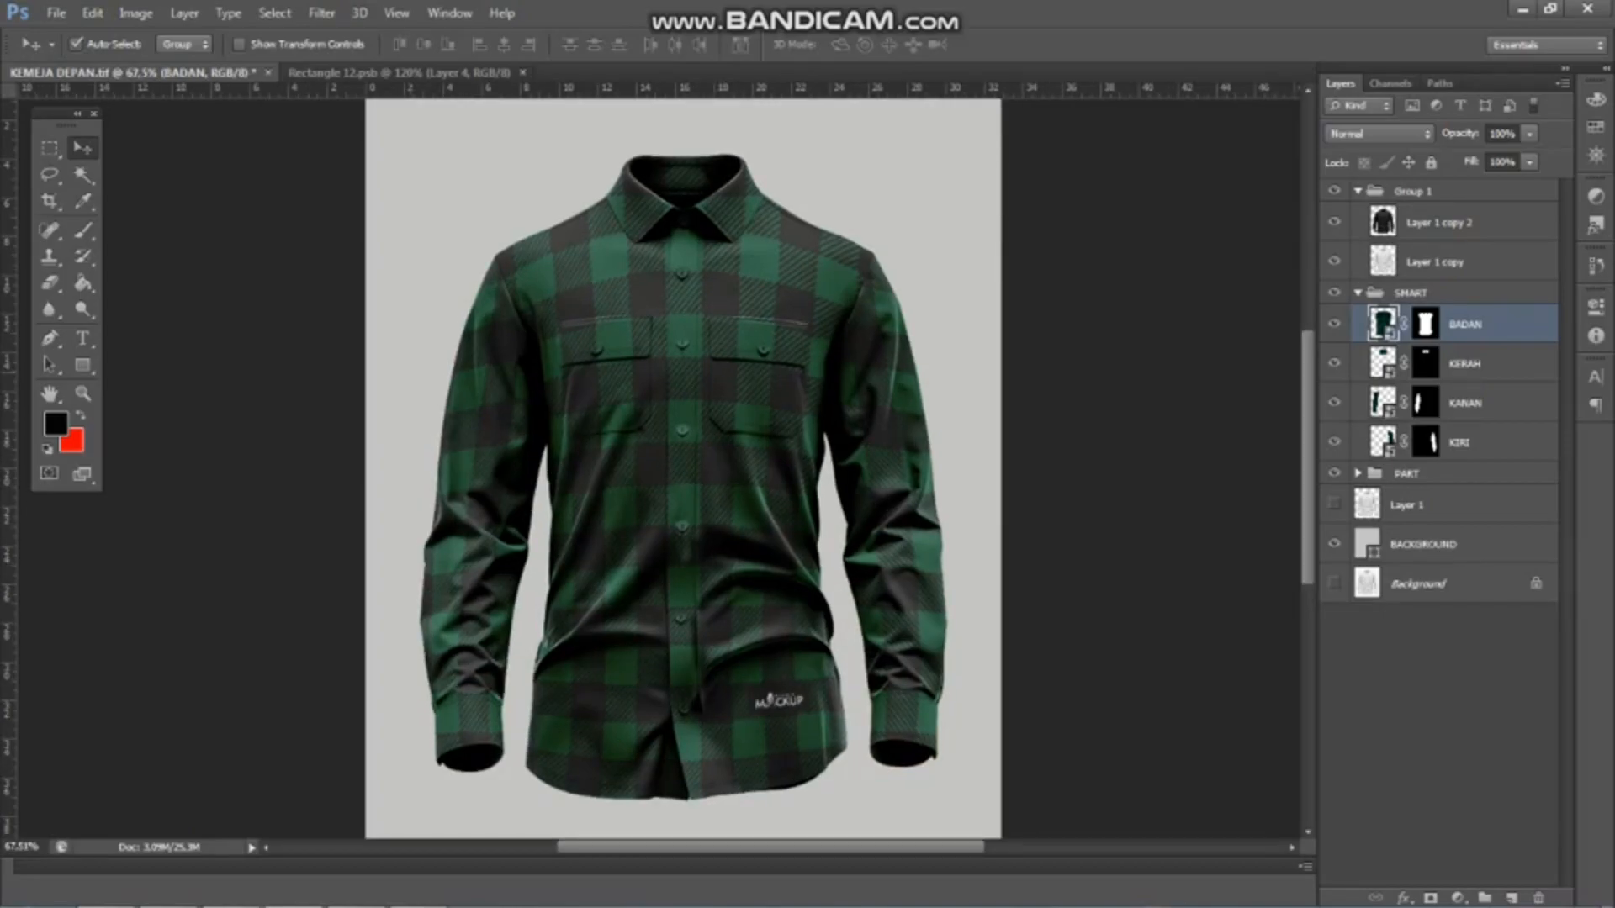
scroll(658, 472, "up", 1)
scroll(659, 473, "down", 1)
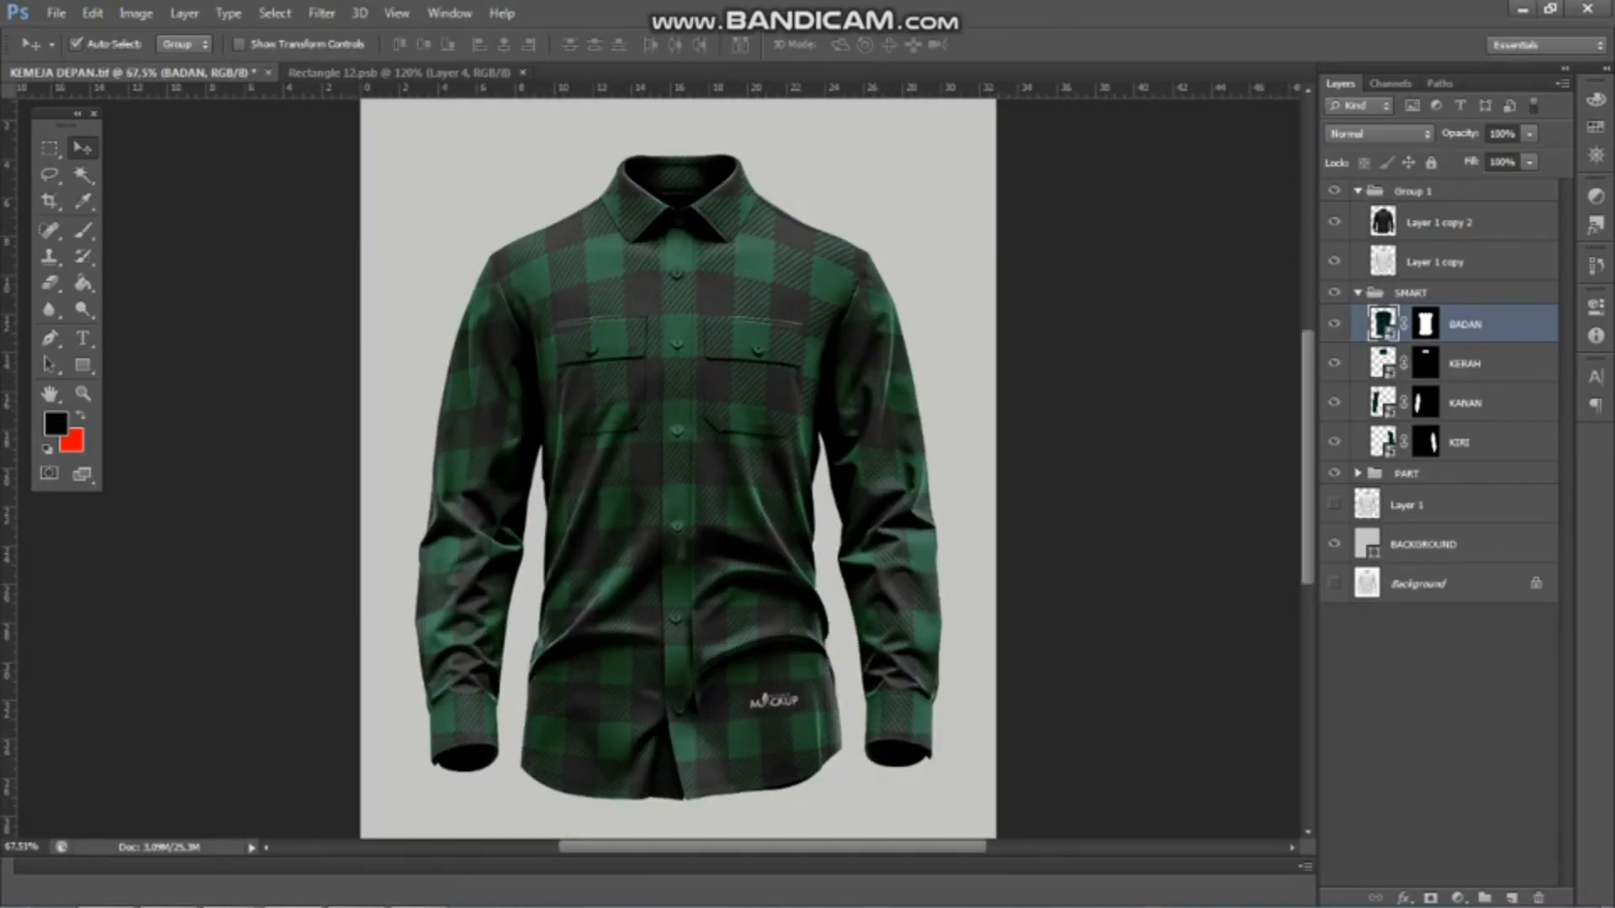
Open the KERAH smart object and the label file 5 from the MOKEUP BAHAN folder
double_click(1383, 363)
key("Return")
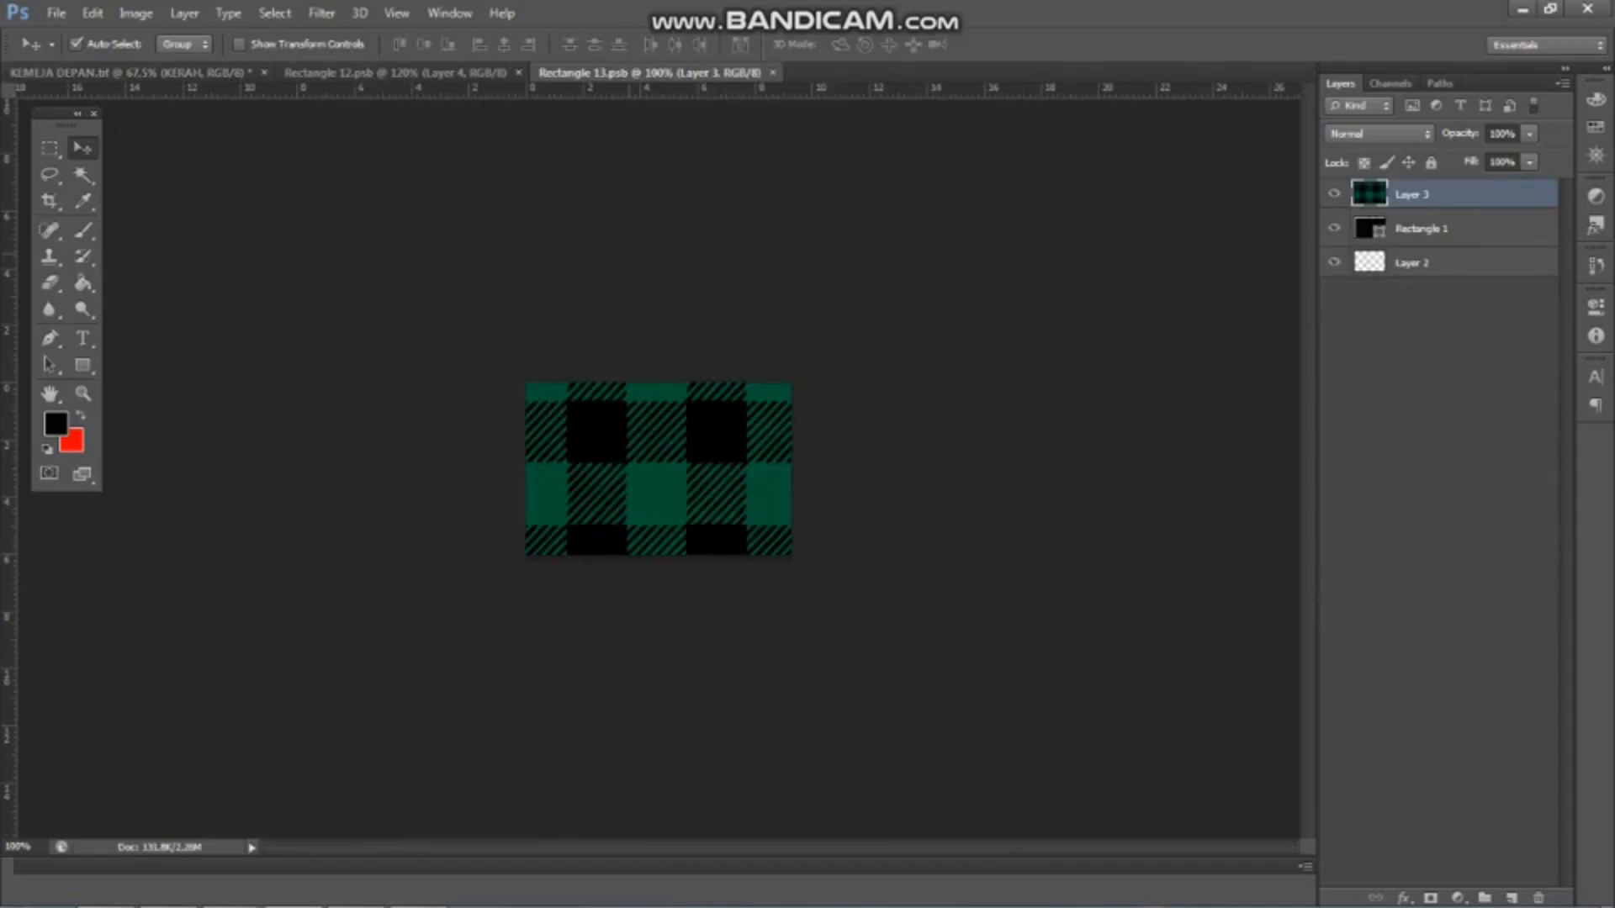
left_click(56, 12)
left_click(78, 55)
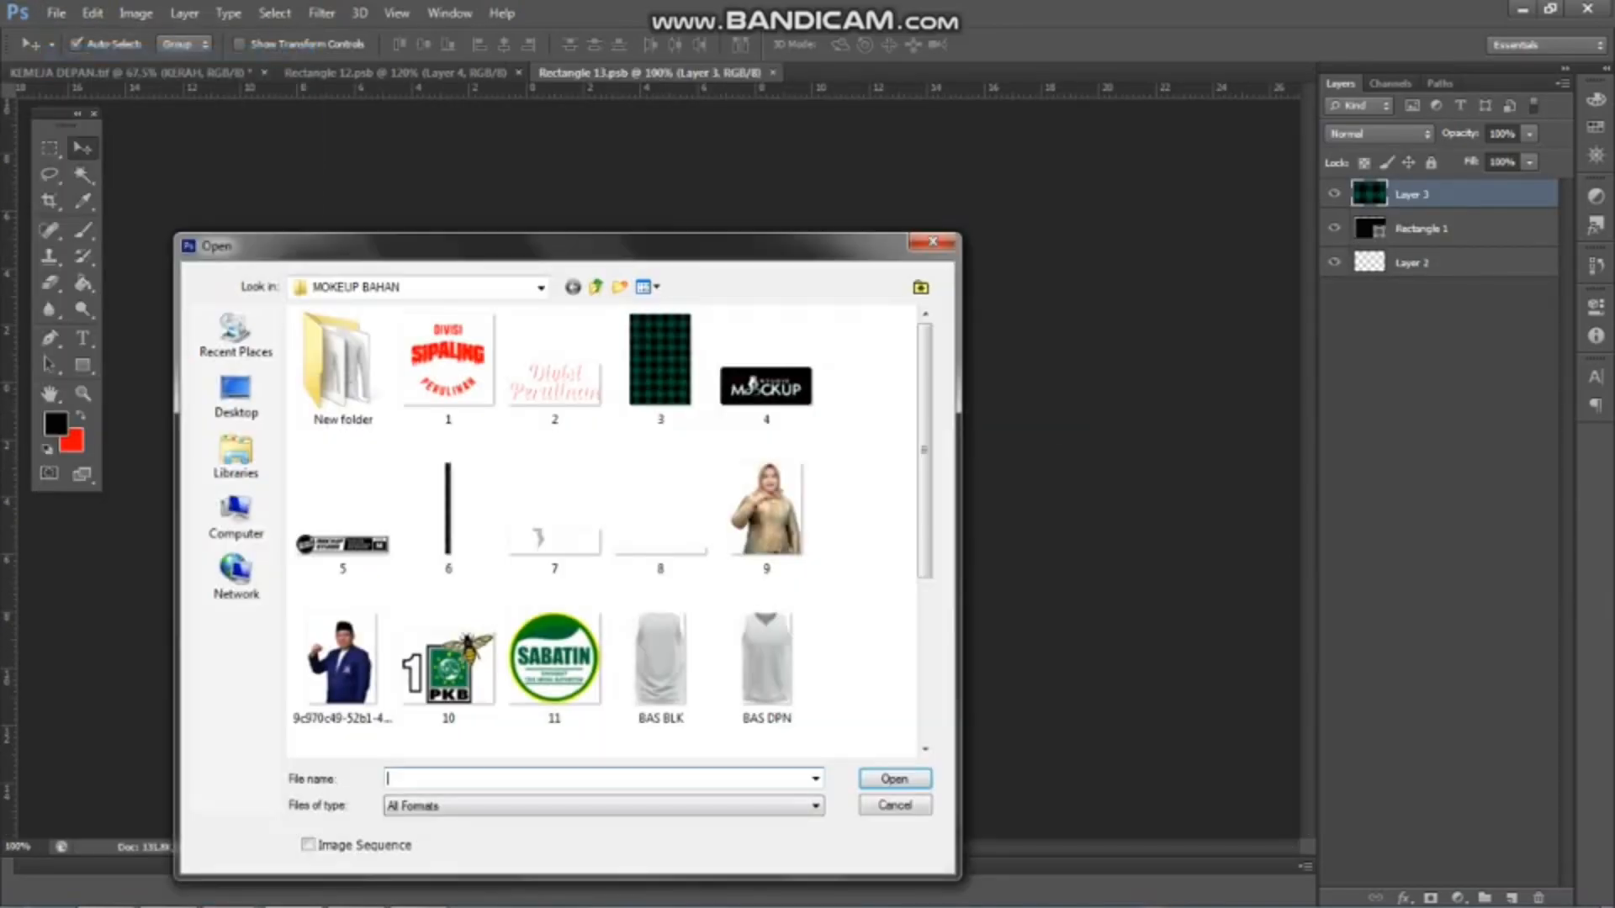
left_click(357, 528)
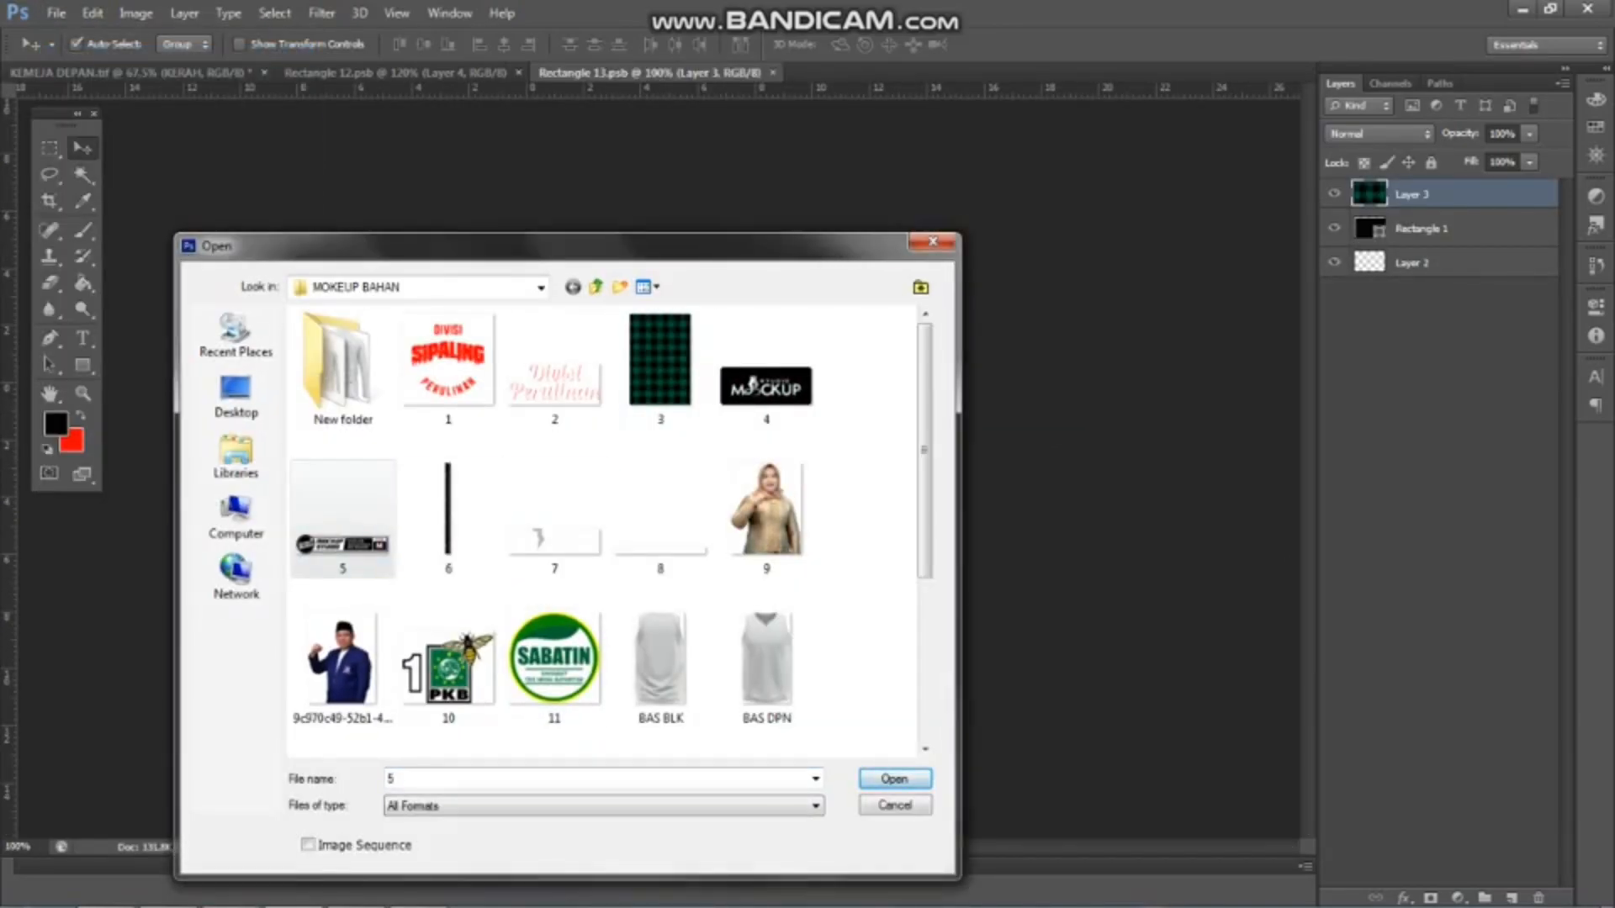
left_click(895, 779)
Close the BADAN smart object document and copy the label from 5.png into the KERAH smart object
left_click(395, 73)
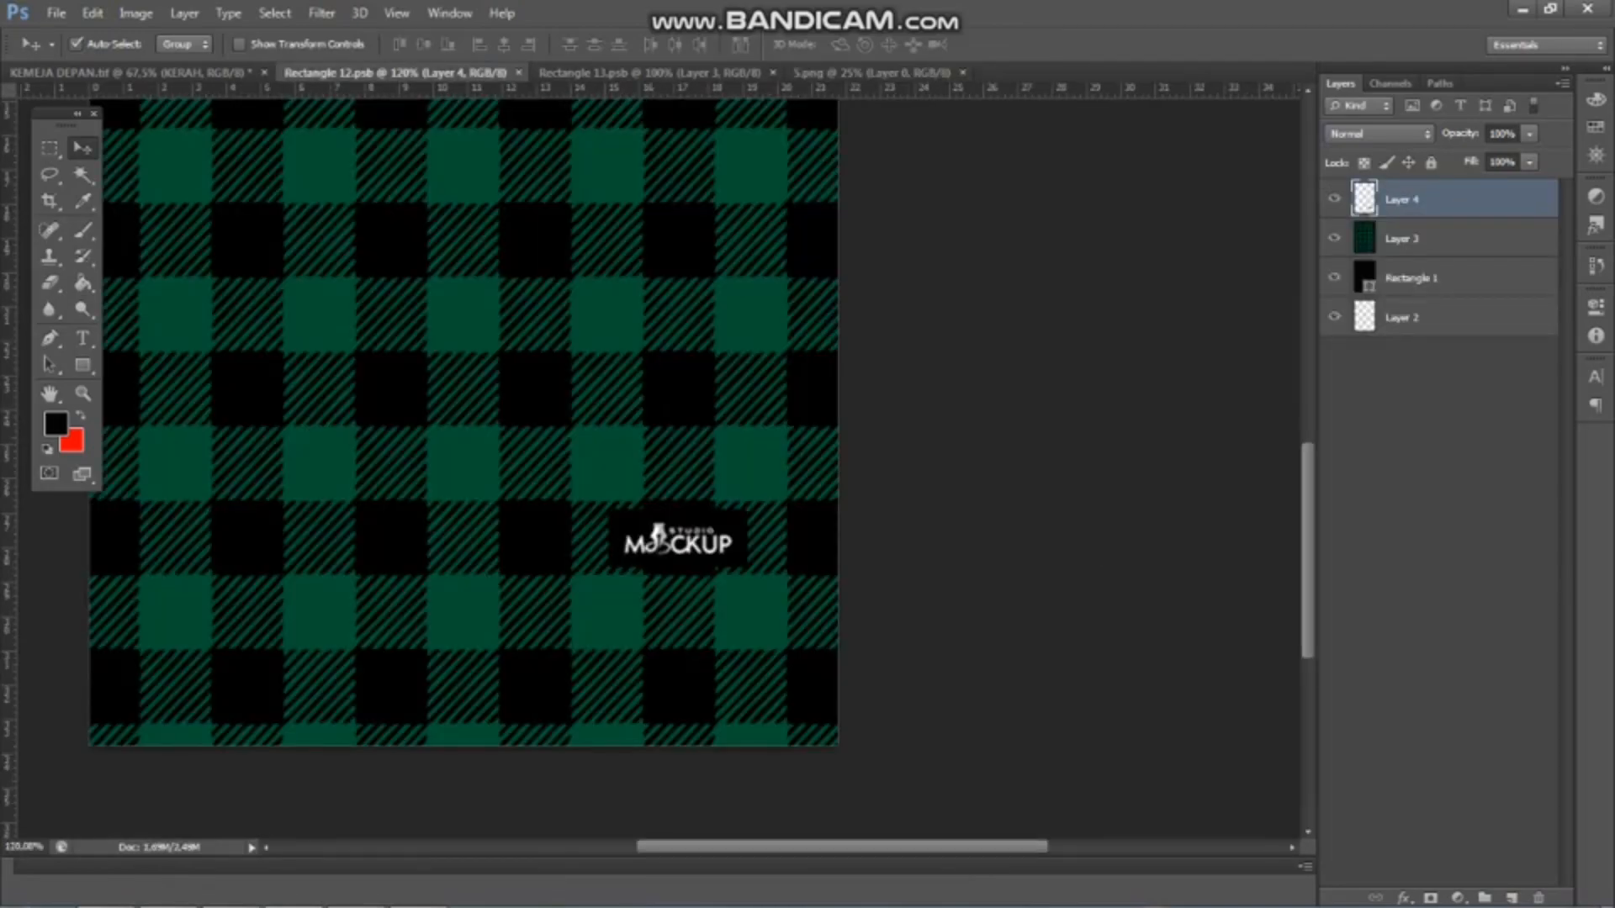
left_click(519, 74)
left_click_drag(674, 444, 527, 197)
left_click_drag(395, 73, 705, 468)
Scale the label down to about 3% and place it centred in the upper part of the collar plaid
scroll(705, 468, "up", 2)
key("ctrl+t")
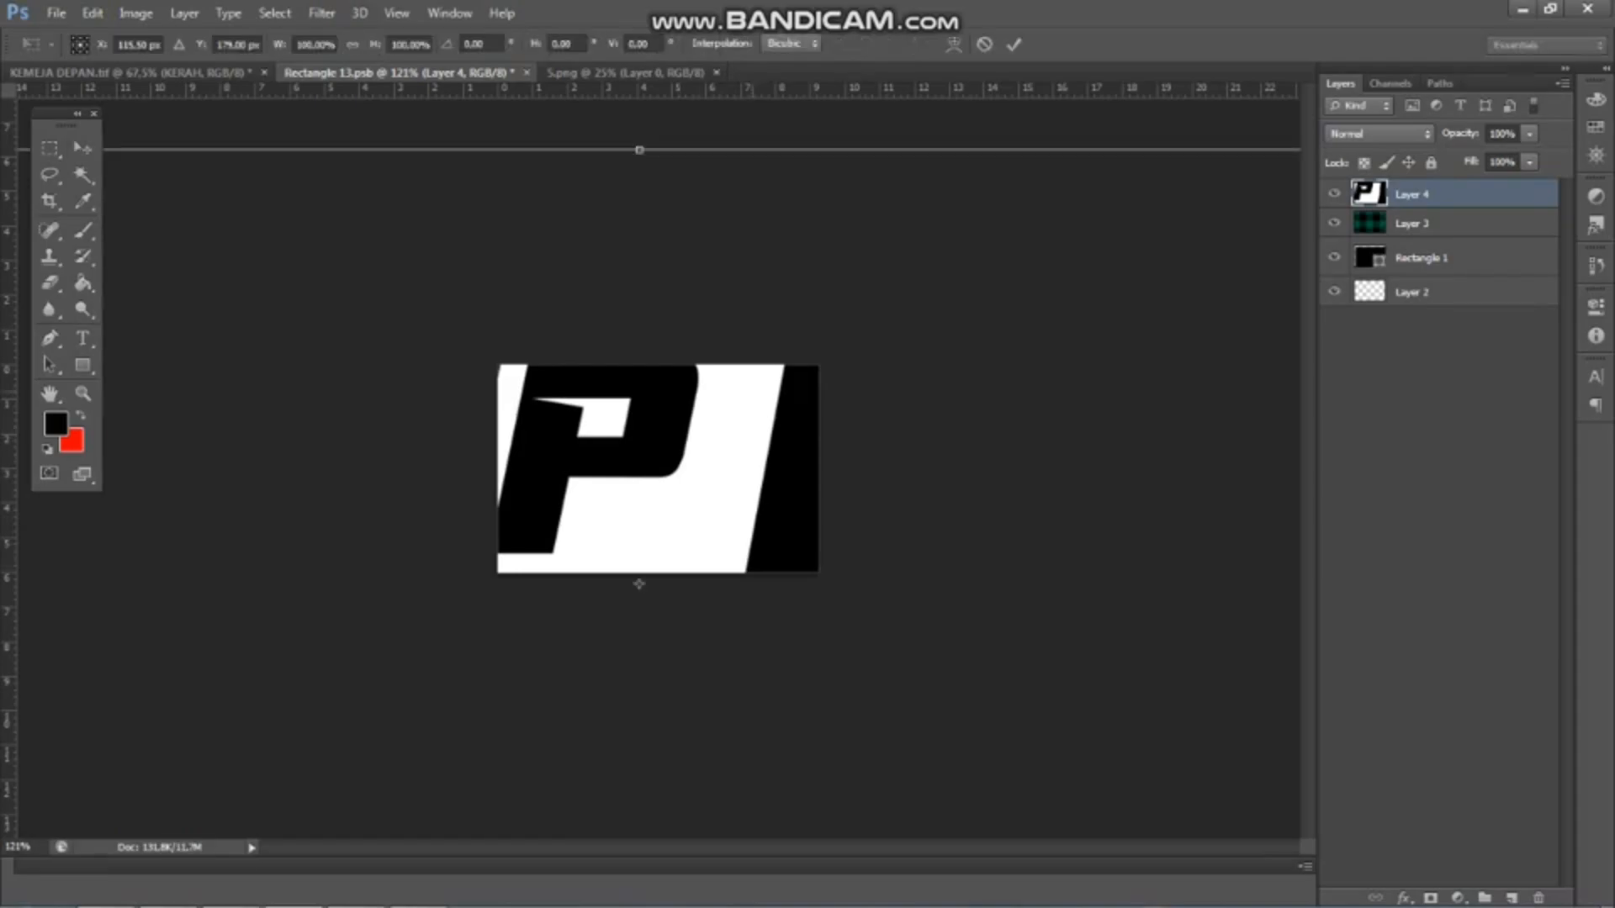
key("ctrl+0")
left_click_drag(1056, 409, 644, 471)
scroll(648, 467, "up", 10)
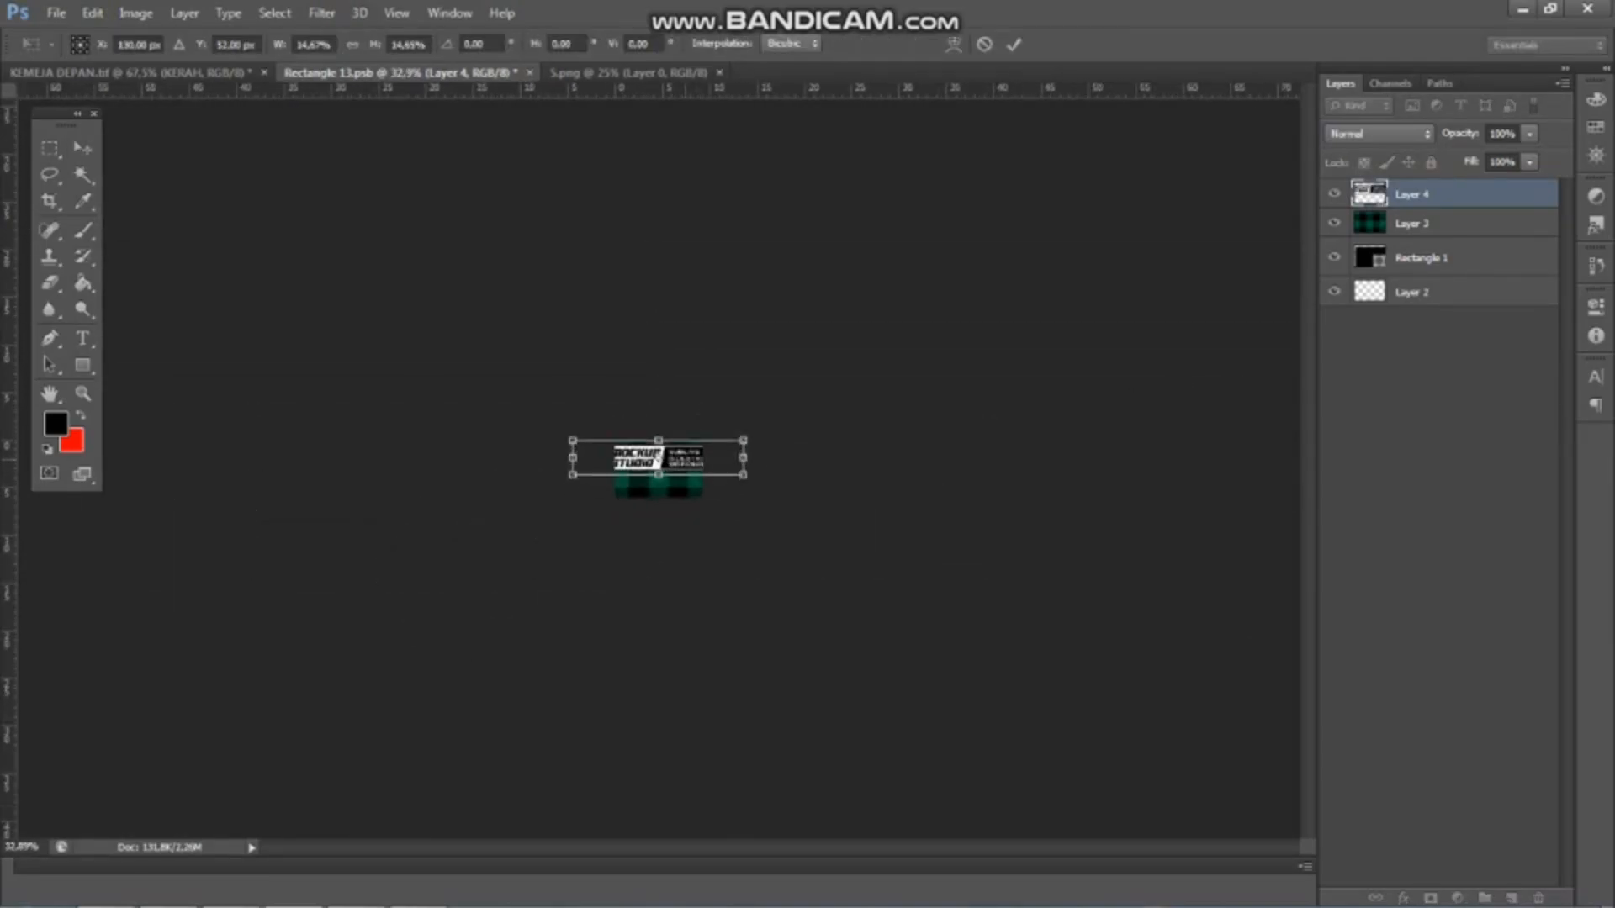
left_click_drag(1002, 352, 585, 437)
left_click_drag(515, 465, 733, 483)
scroll(732, 482, "up", 3)
left_click_drag(851, 452, 723, 395)
scroll(668, 462, "up", 10)
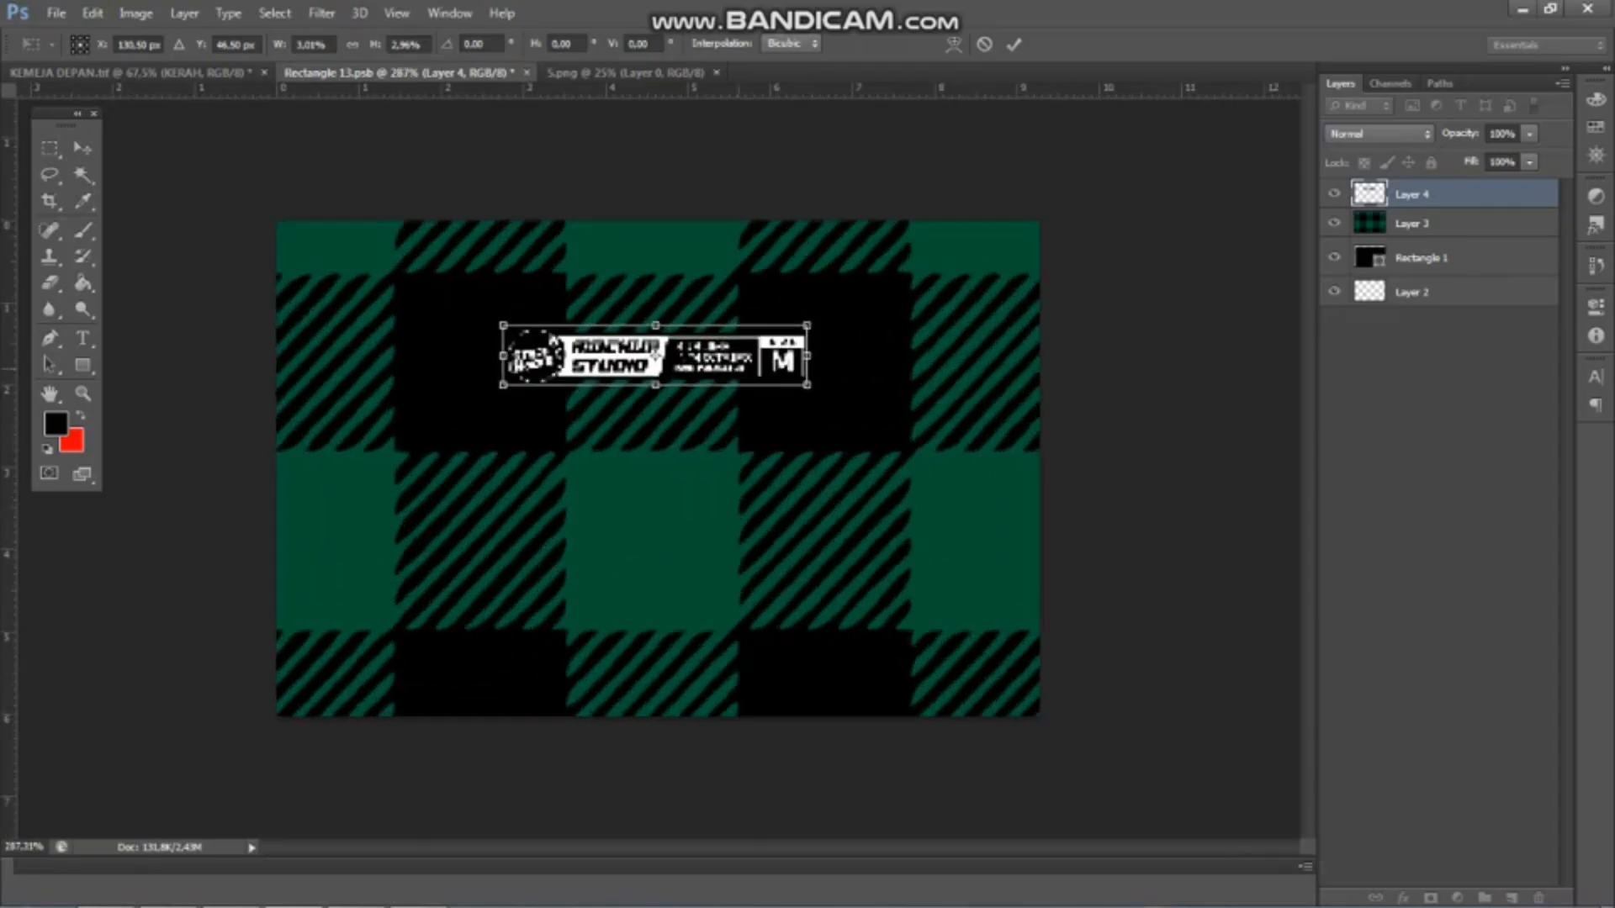
key("Return")
Save the KERAH smart object and inspect the label inside the collar in the shirt file
scroll(663, 462, "down", 12)
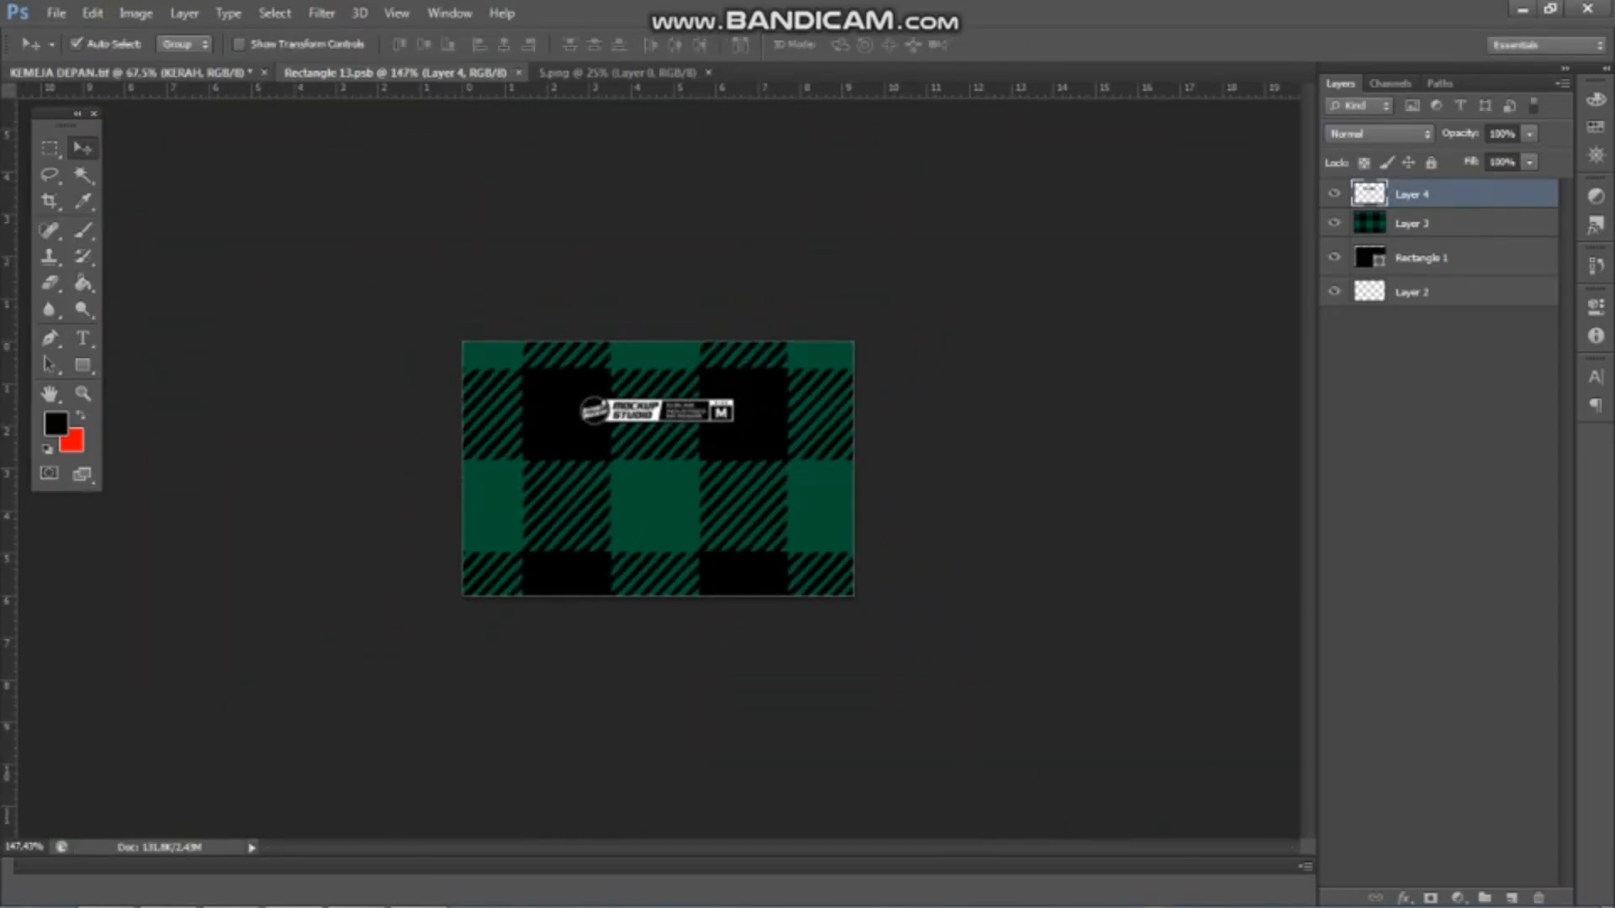
left_click(130, 74)
scroll(689, 166, "up", 18)
scroll(589, 193, "down", 8)
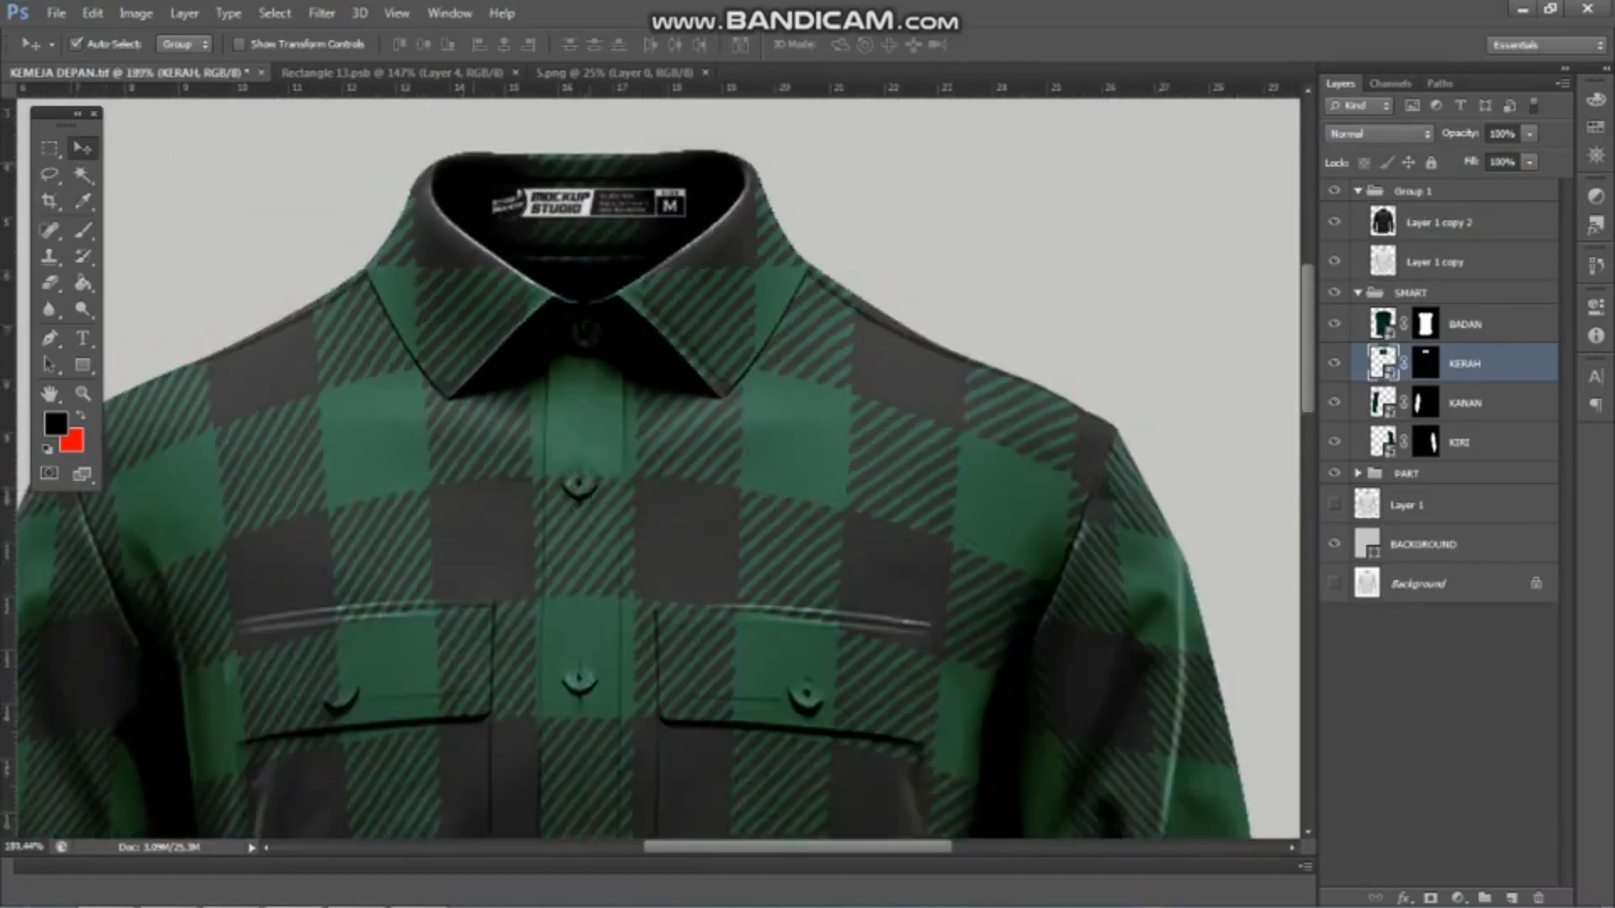
scroll(586, 465, "down", 10)
scroll(585, 465, "up", 6)
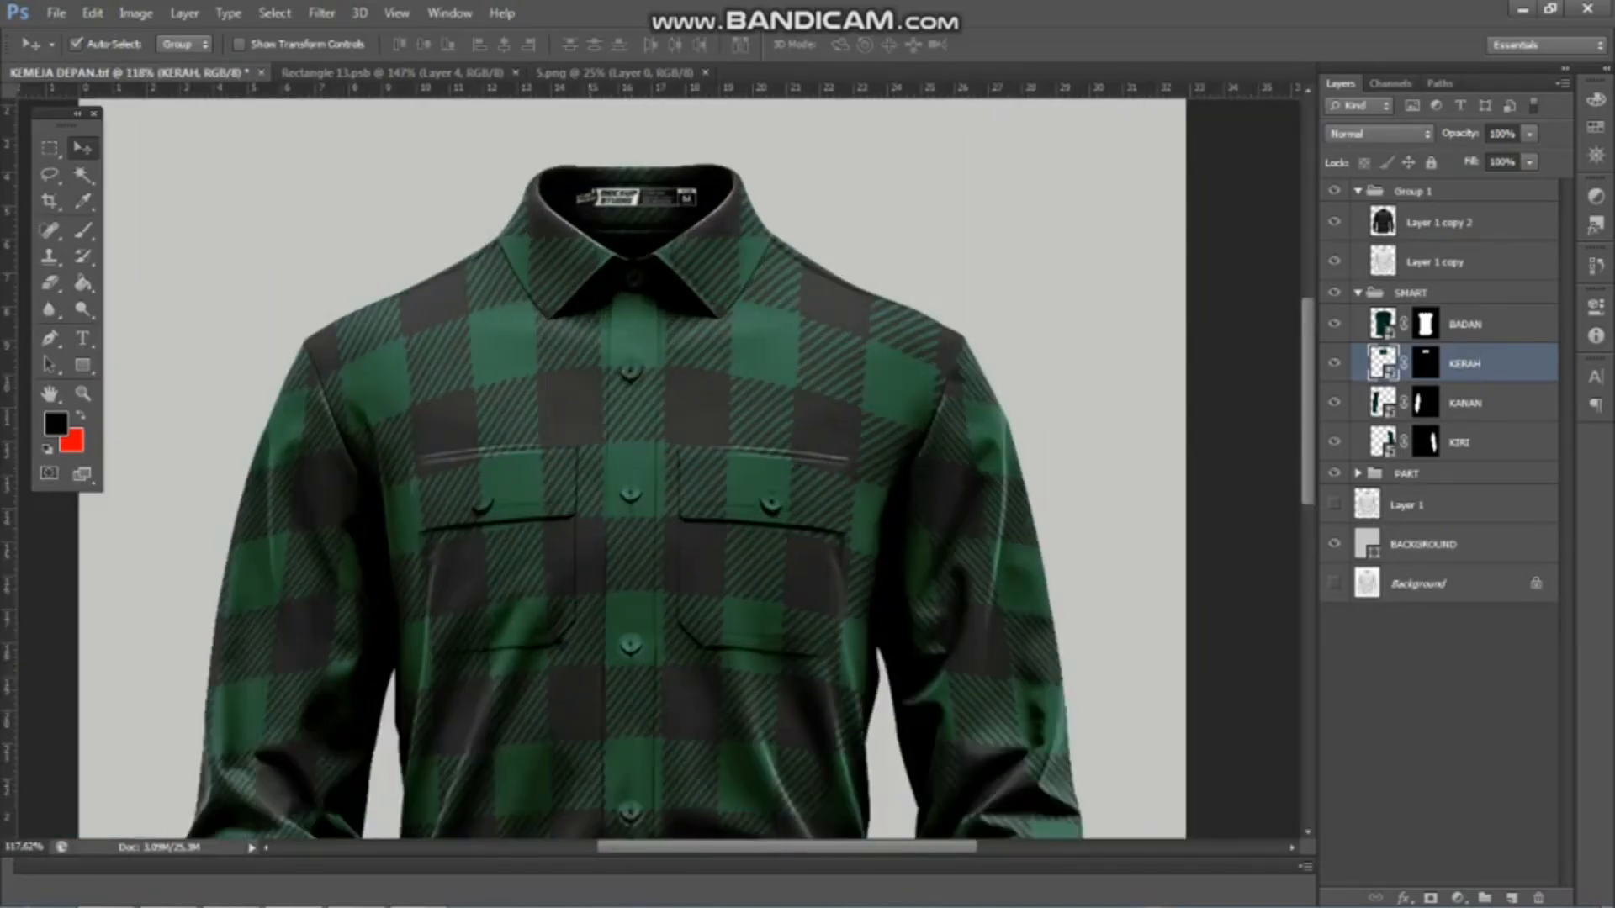
scroll(586, 464, "up", 1)
Narrow the collar label to 86.67% of its width and save the KERAH smart object
left_click(392, 73)
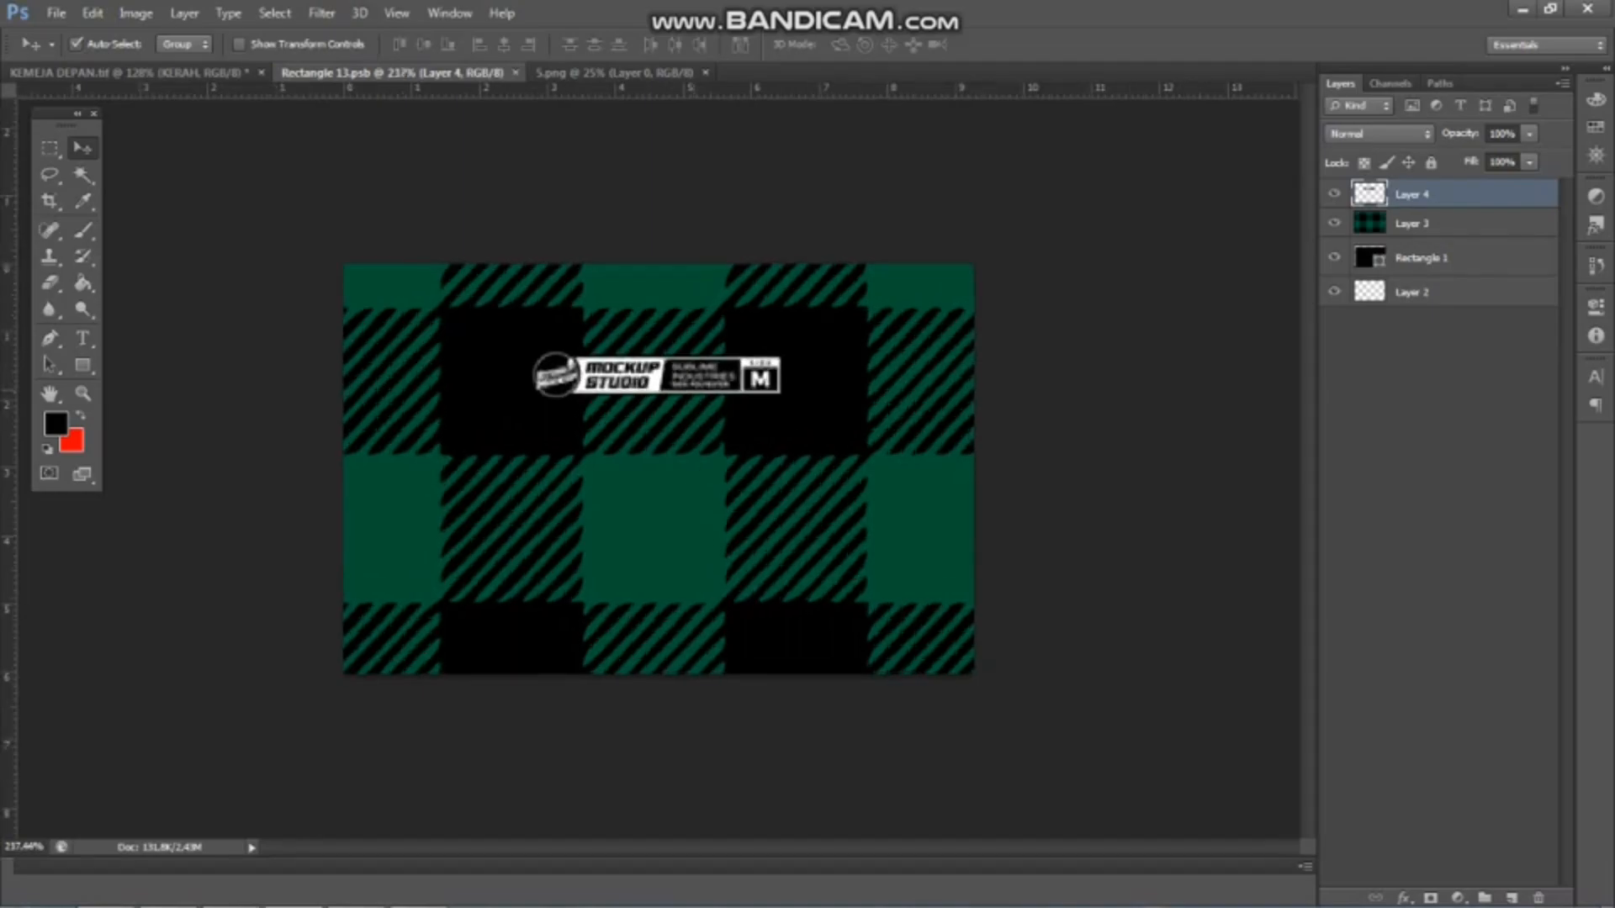
scroll(658, 469, "up", 2)
key("ctrl+t")
scroll(659, 470, "up", 3)
left_click_drag(856, 318, 803, 314)
scroll(803, 313, "down", 8)
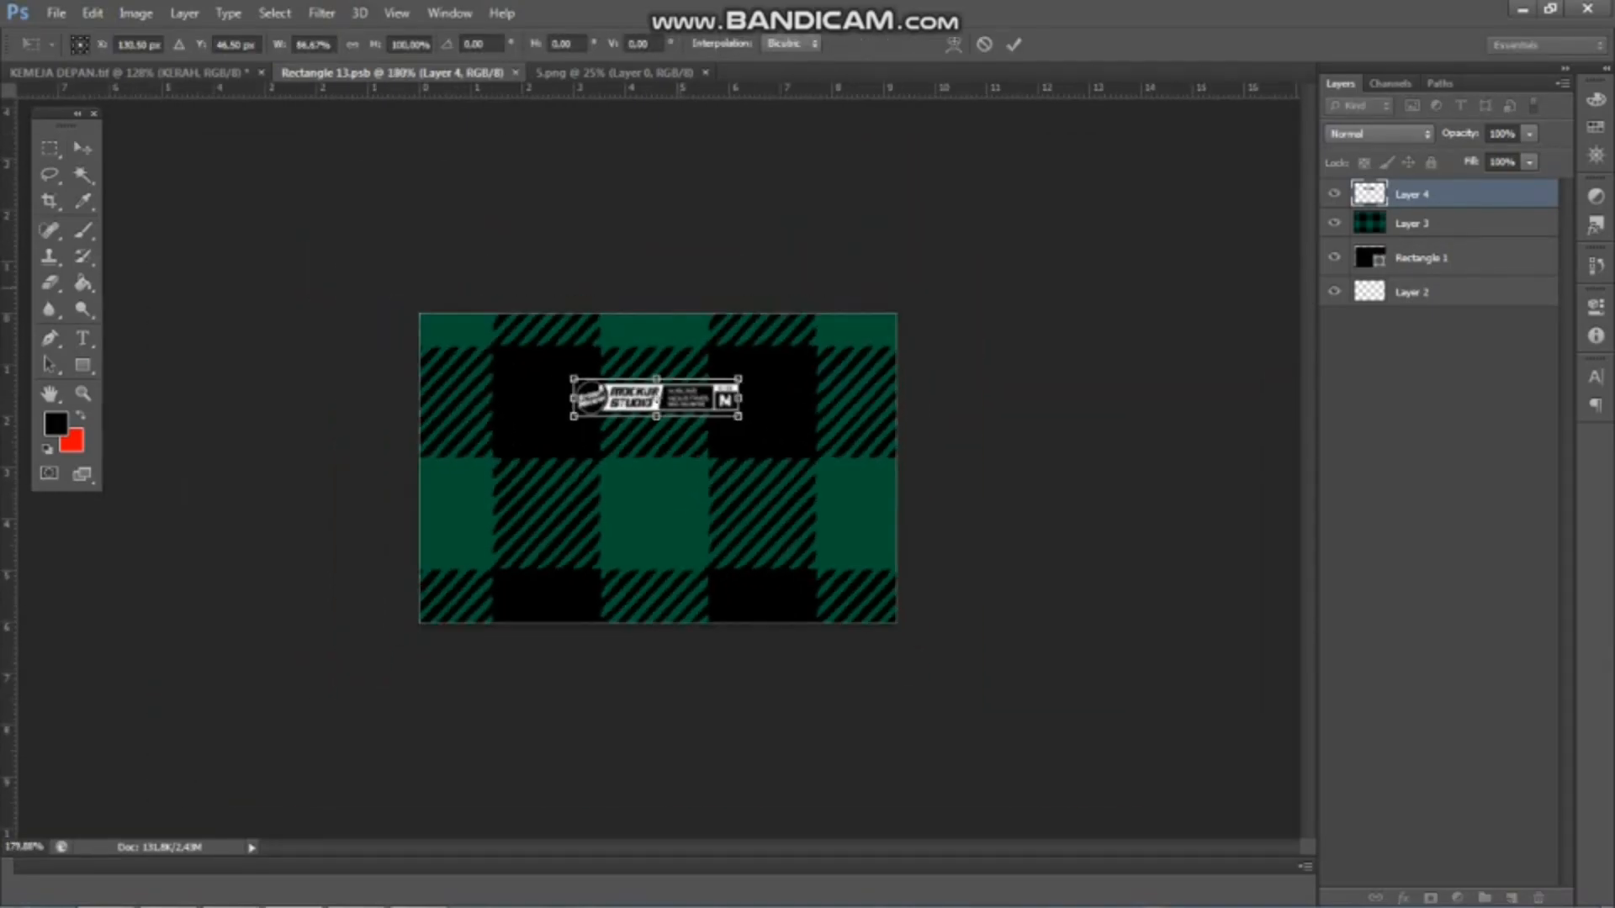
key("Return")
scroll(659, 468, "down", 1)
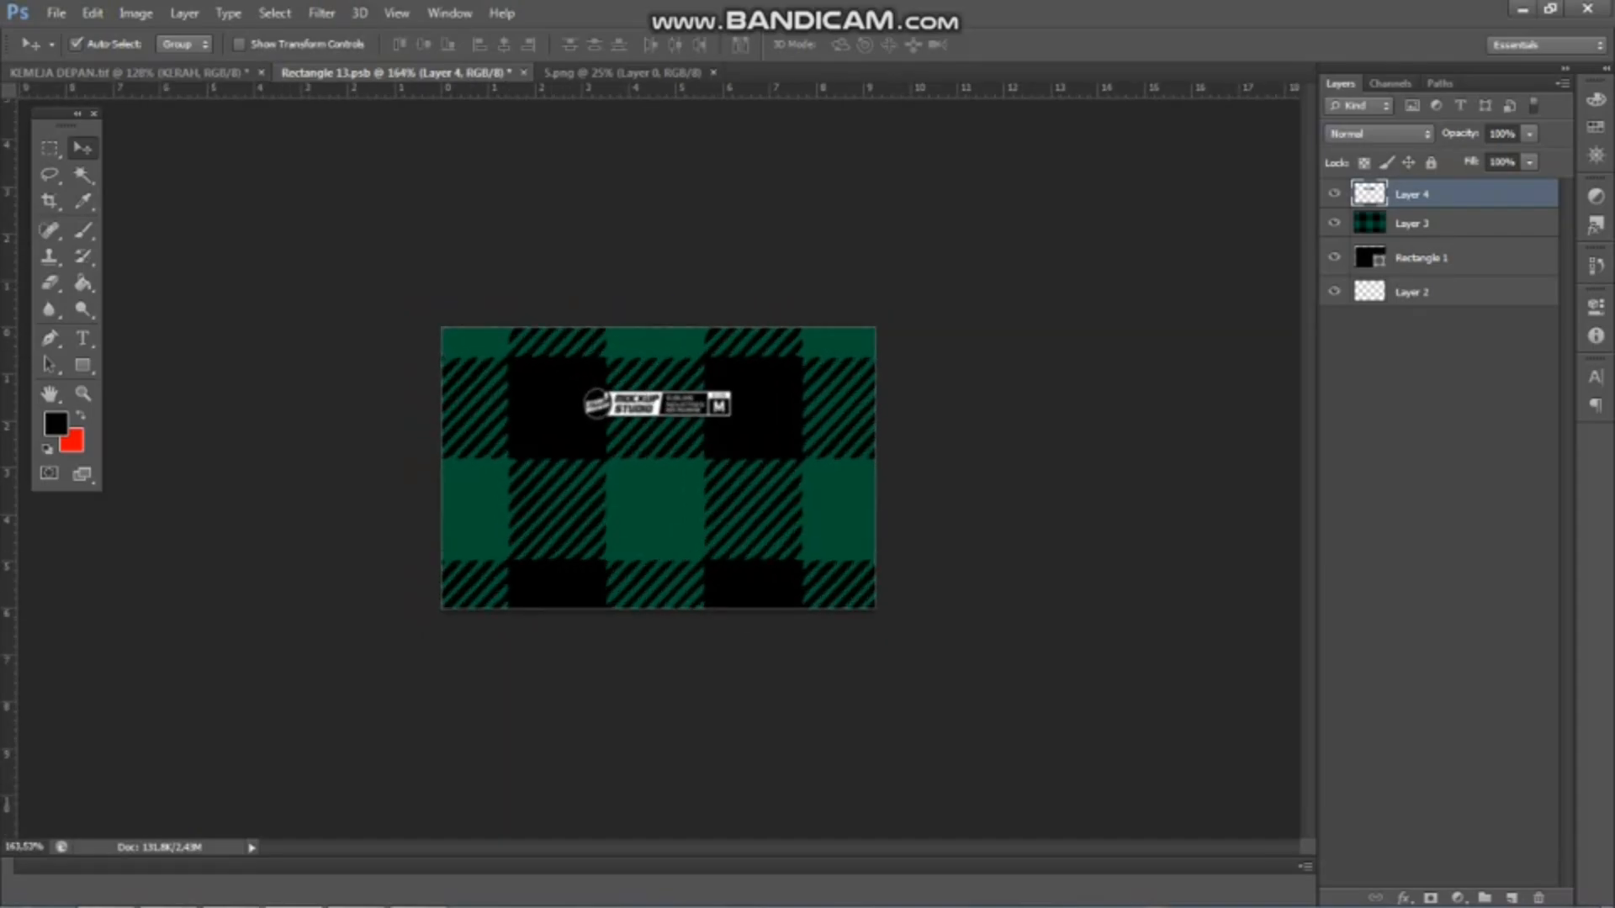
key("ctrl+s")
Return to the shirt file and examine the narrowed collar label up close and in full view
left_click(189, 73)
scroll(631, 202, "down", 1)
scroll(630, 202, "up", 6)
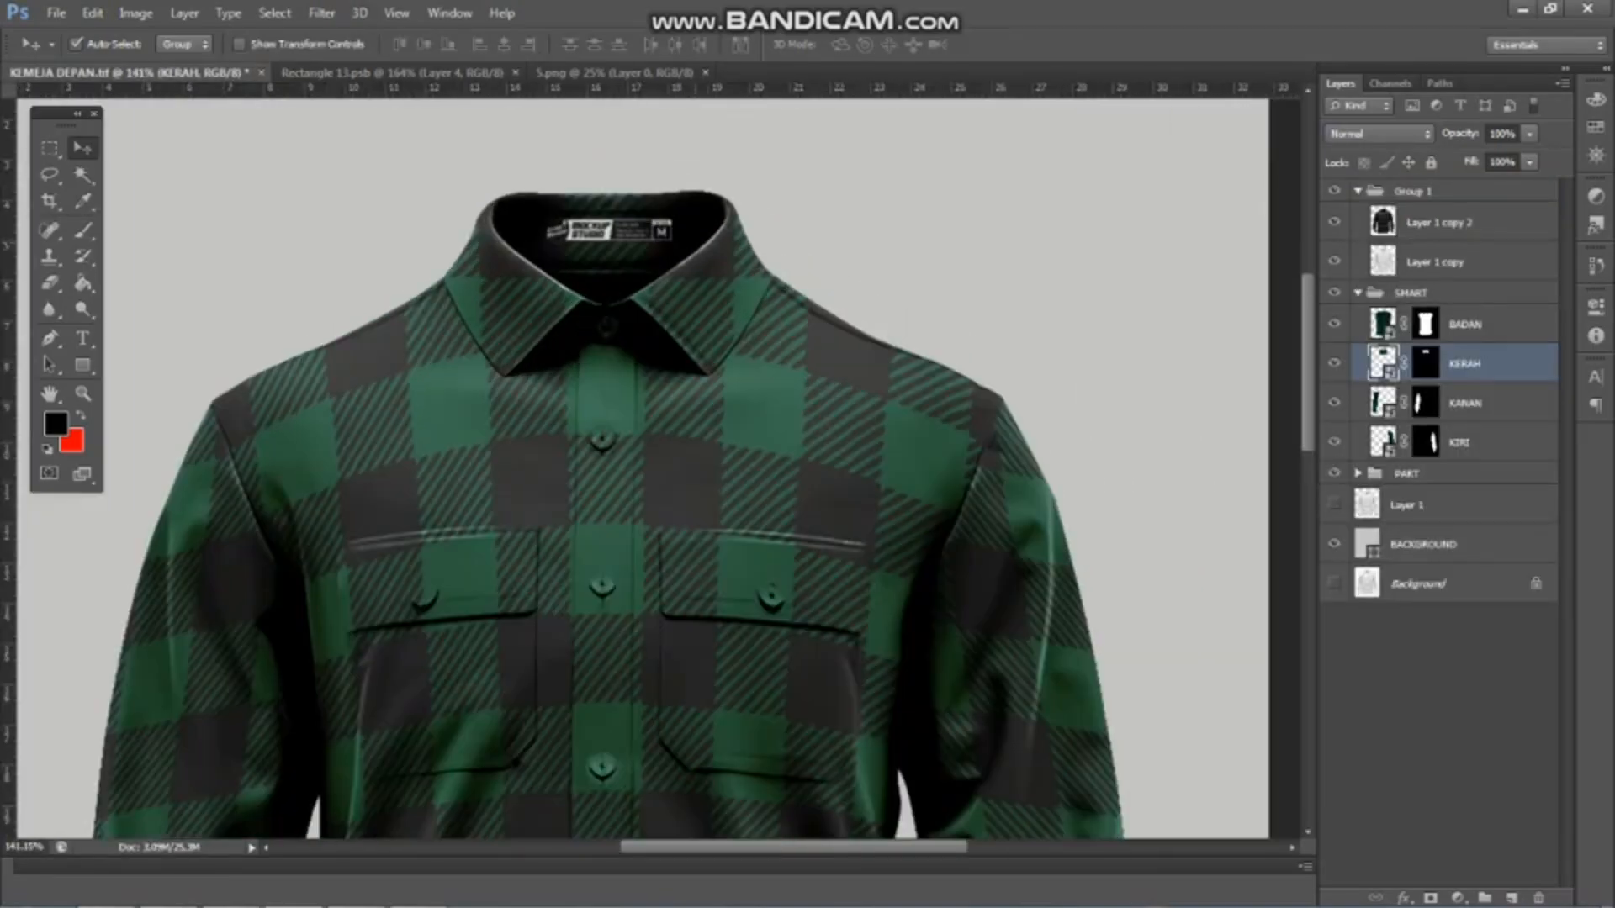
scroll(589, 236, "down", 9)
scroll(659, 469, "down", 4)
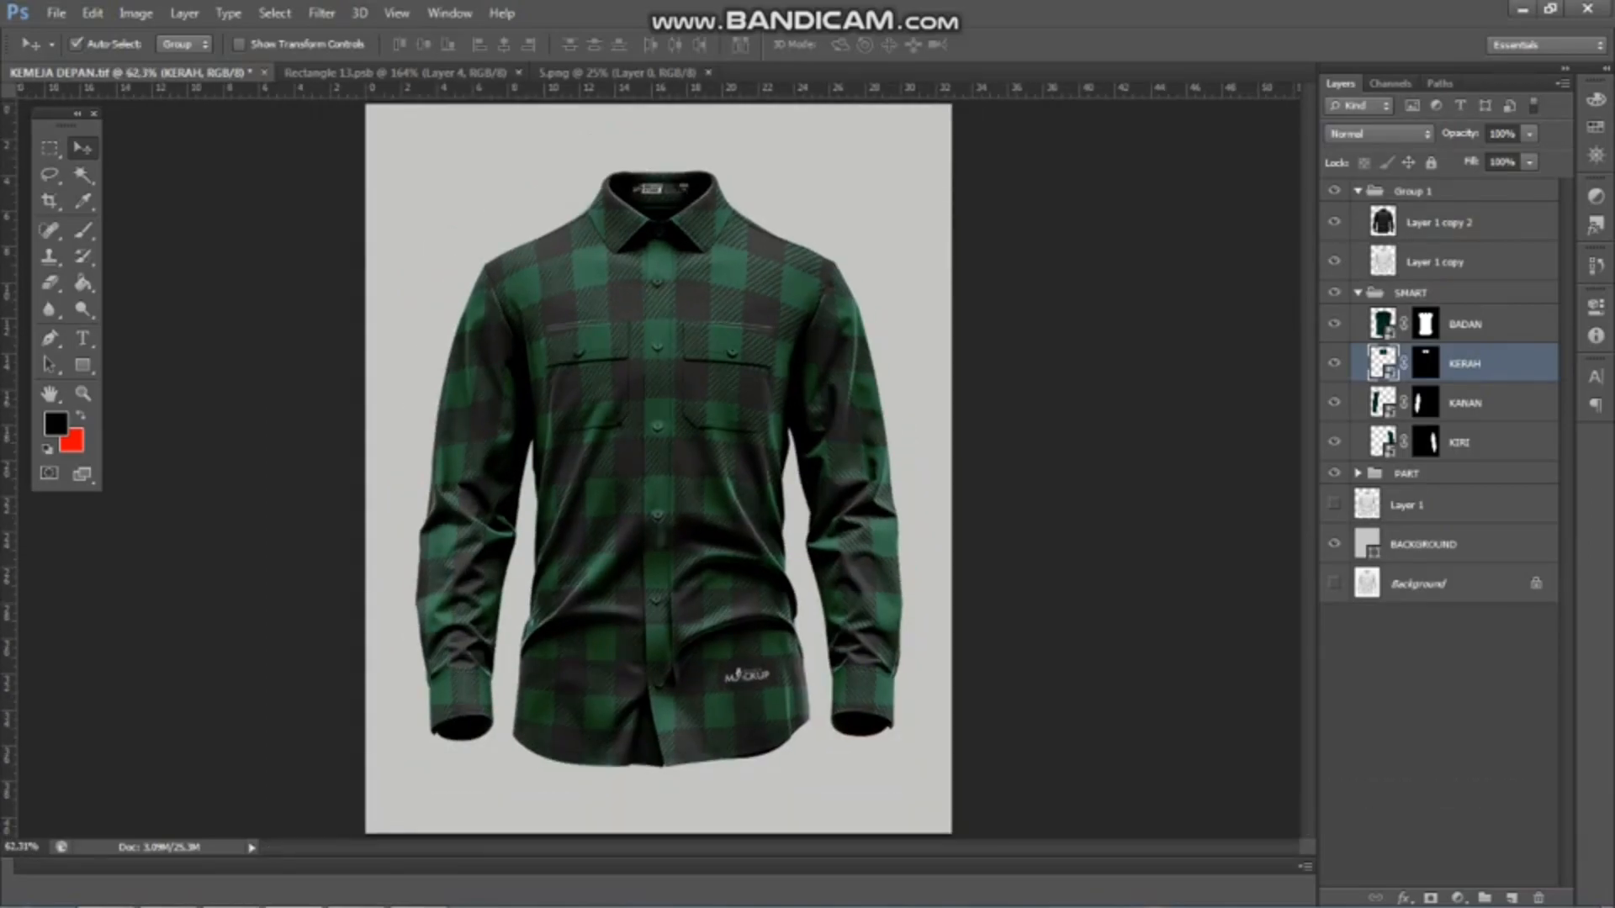
Try several hues for the BACKGROUND layer's fill colour and apply the yellow fbc302
double_click(1367, 543)
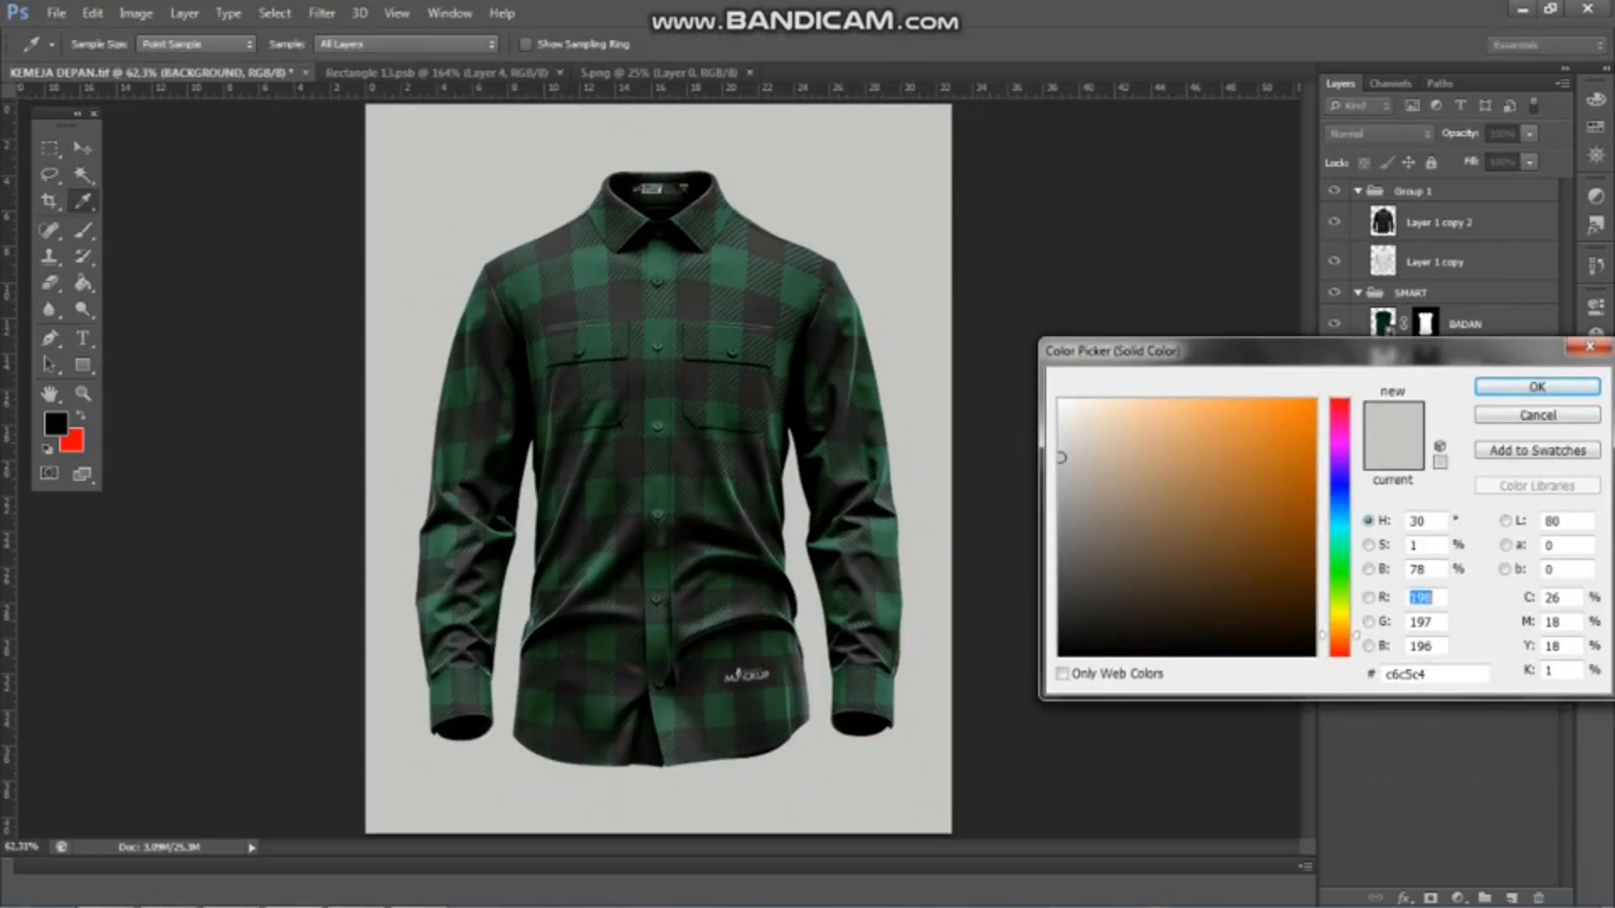
left_click(1313, 402)
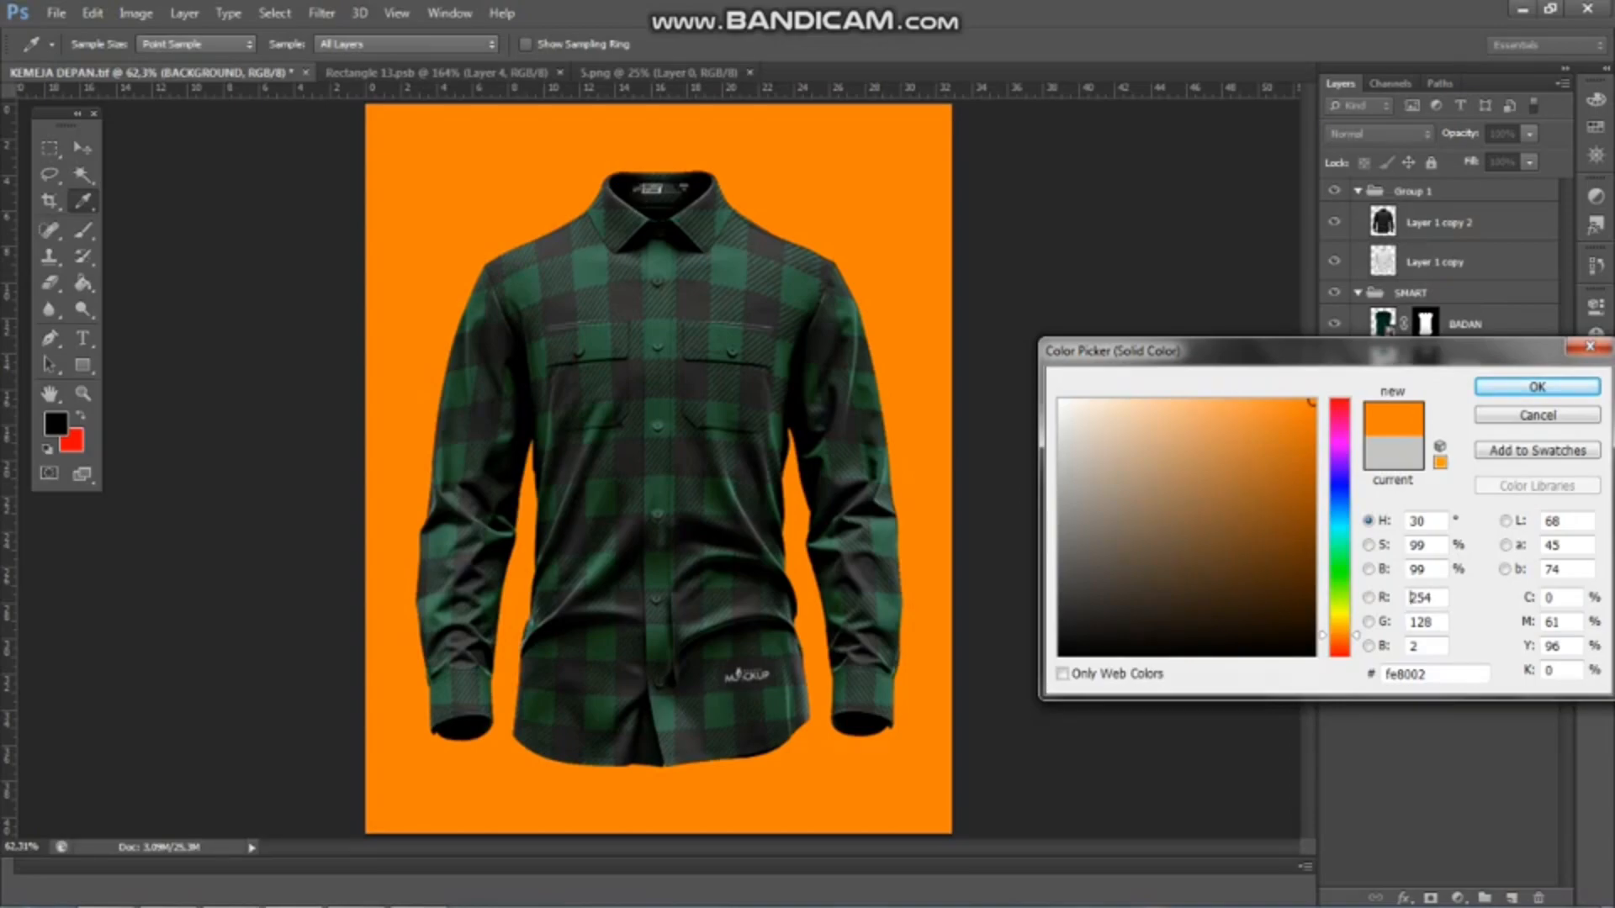
left_click(1340, 498)
left_click(1340, 536)
left_click(1340, 567)
left_click(1339, 614)
left_click(1340, 652)
left_click(1340, 623)
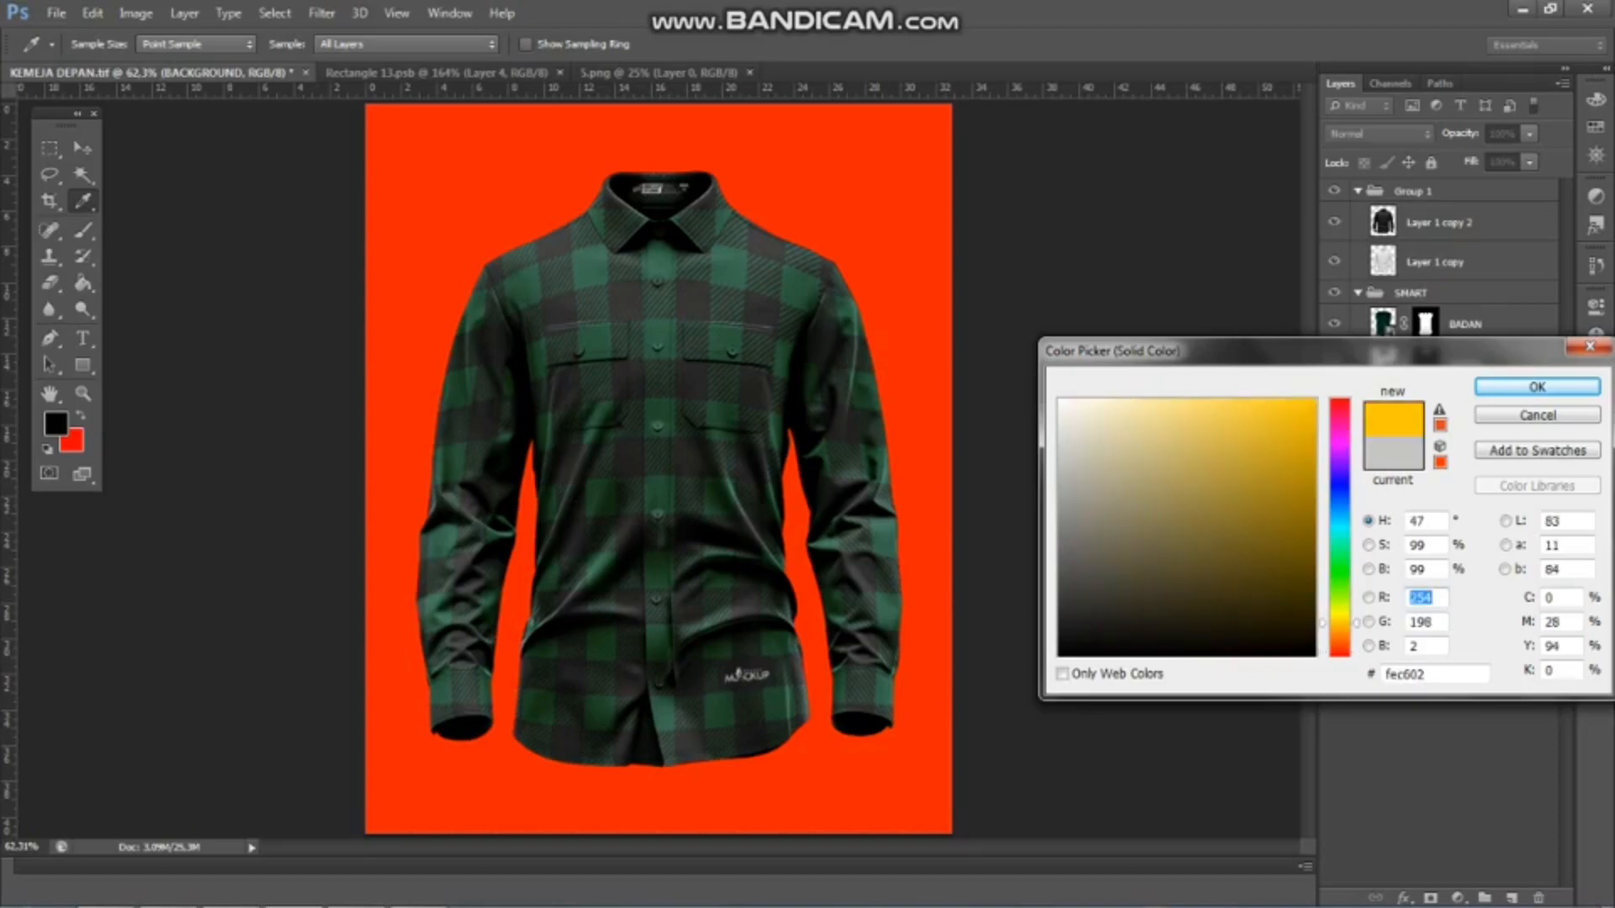
left_click(1299, 491)
left_click(1299, 447)
left_click(1340, 537)
left_click(1340, 567)
left_click(1340, 623)
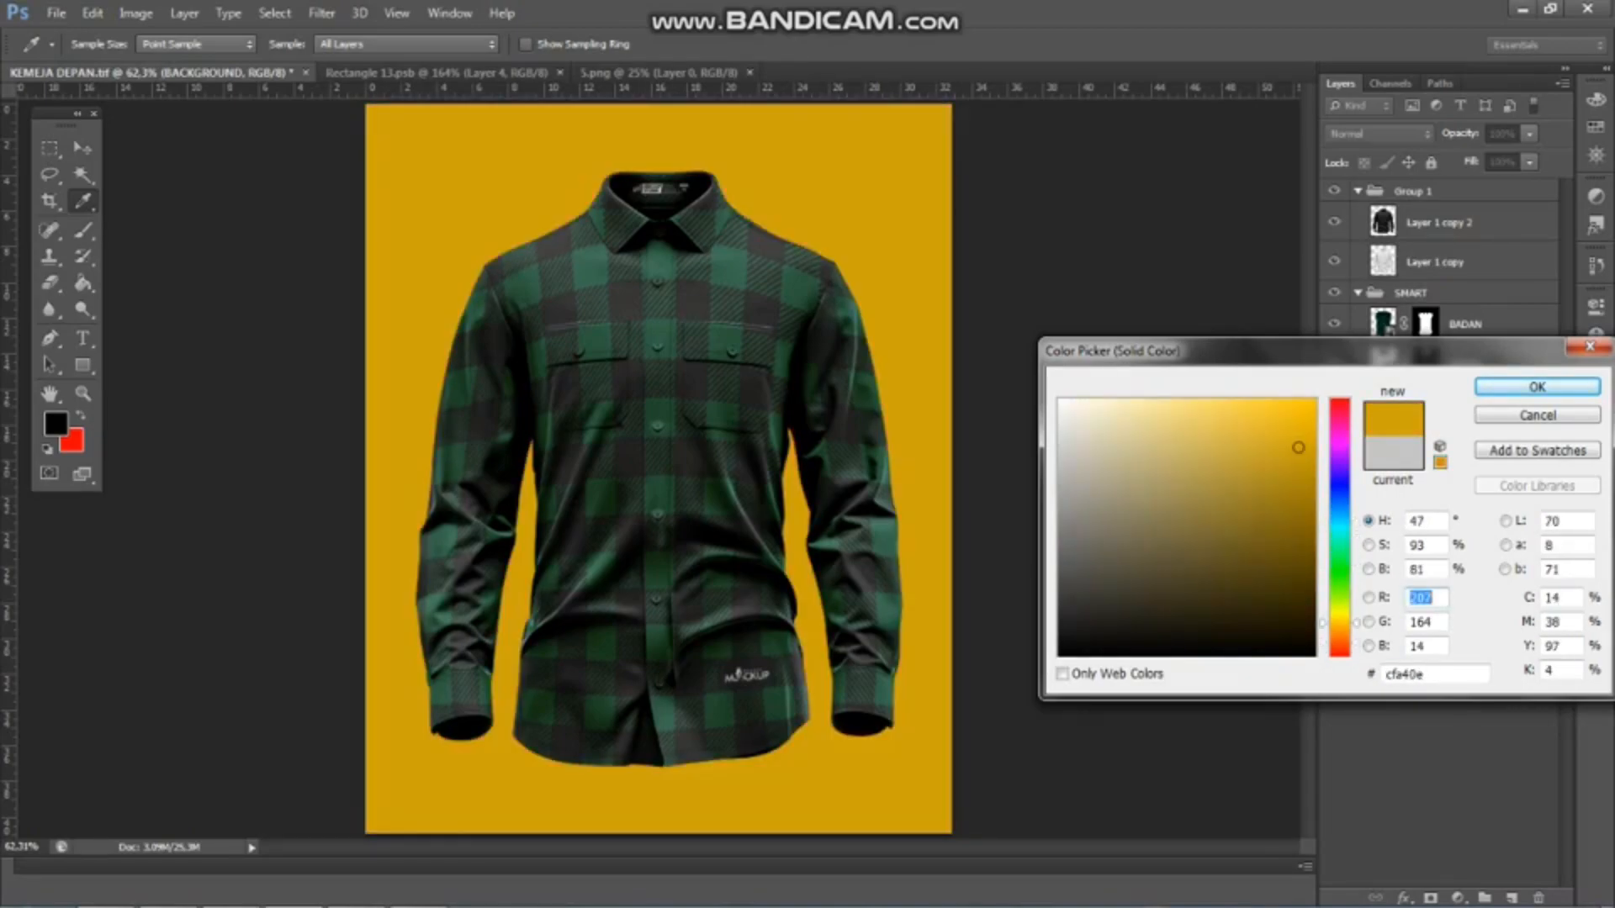
left_click(1313, 404)
left_click(1538, 387)
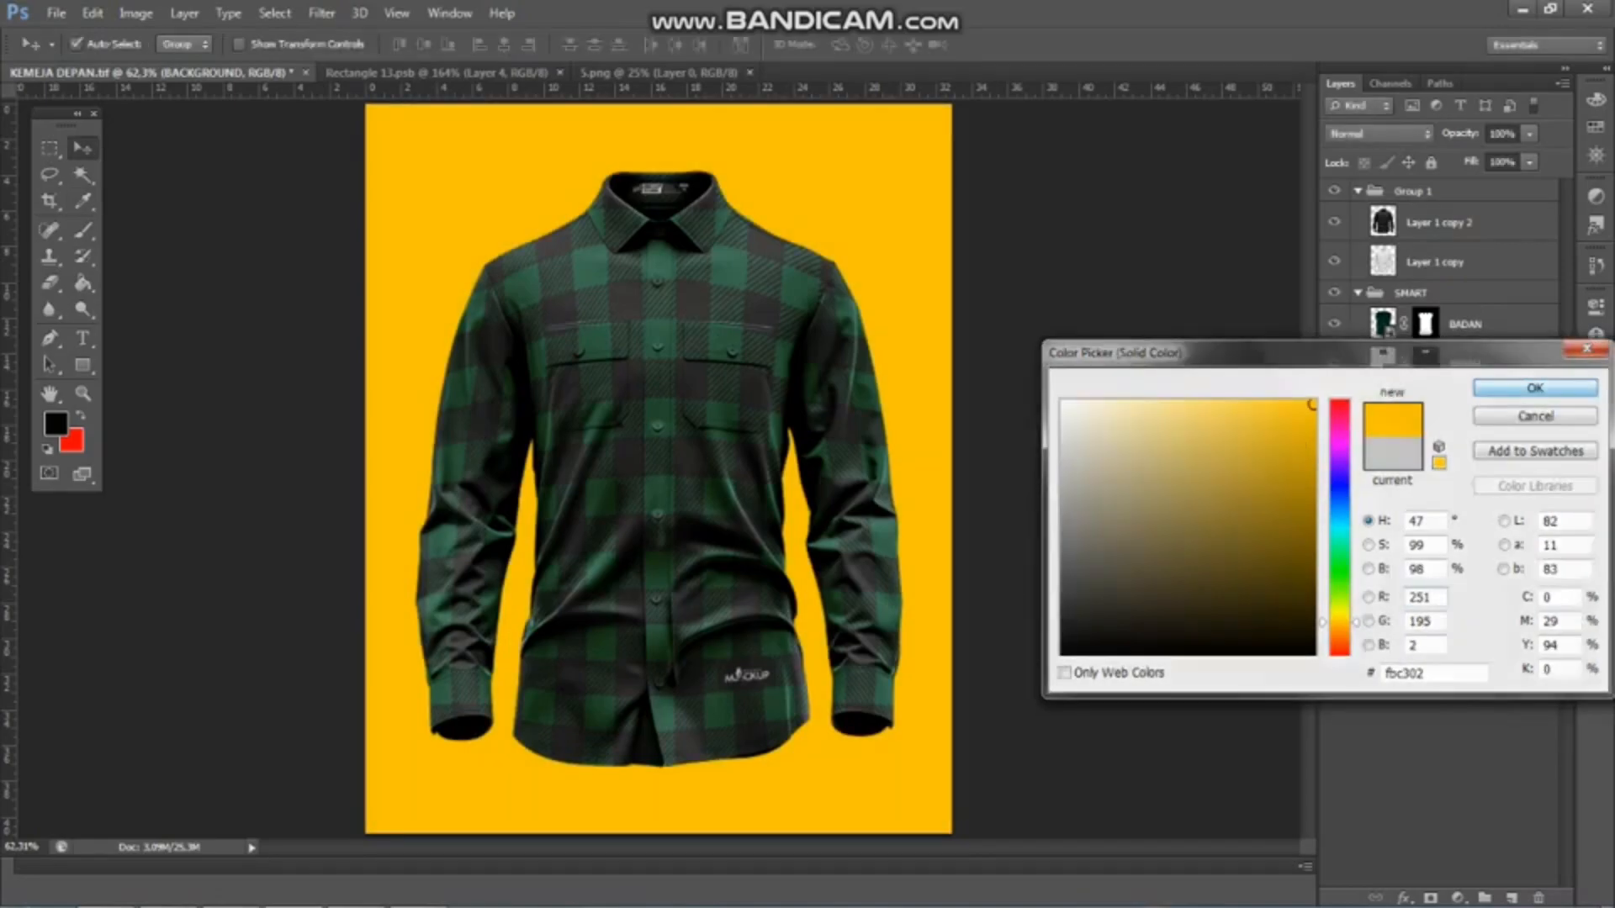
scroll(618, 443, "up", 2)
scroll(626, 442, "down", 1)
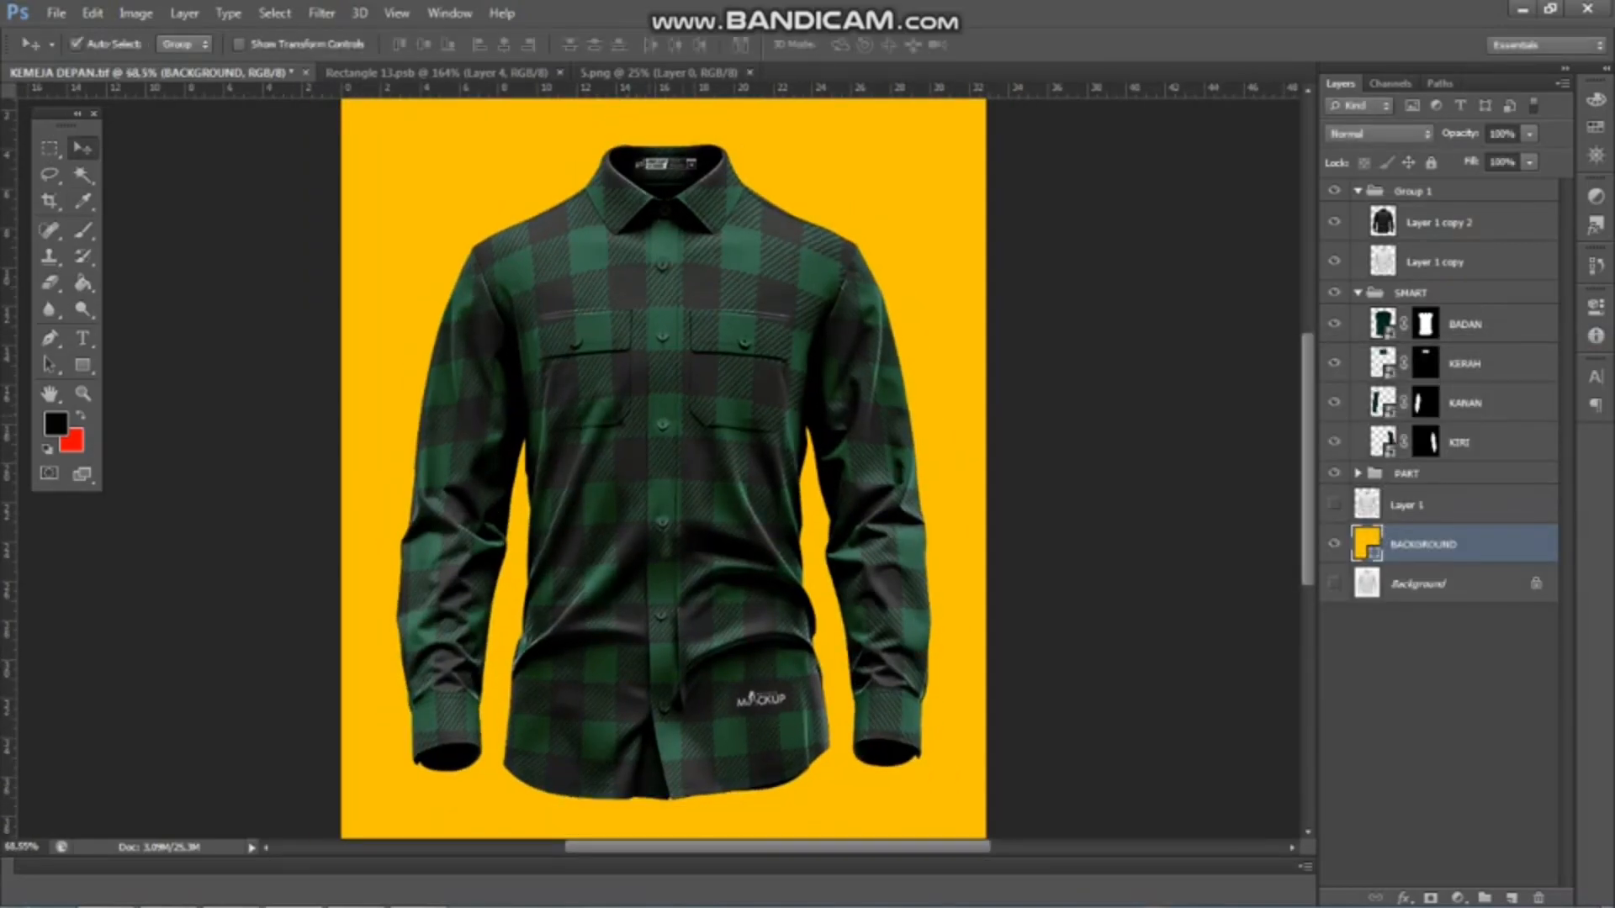